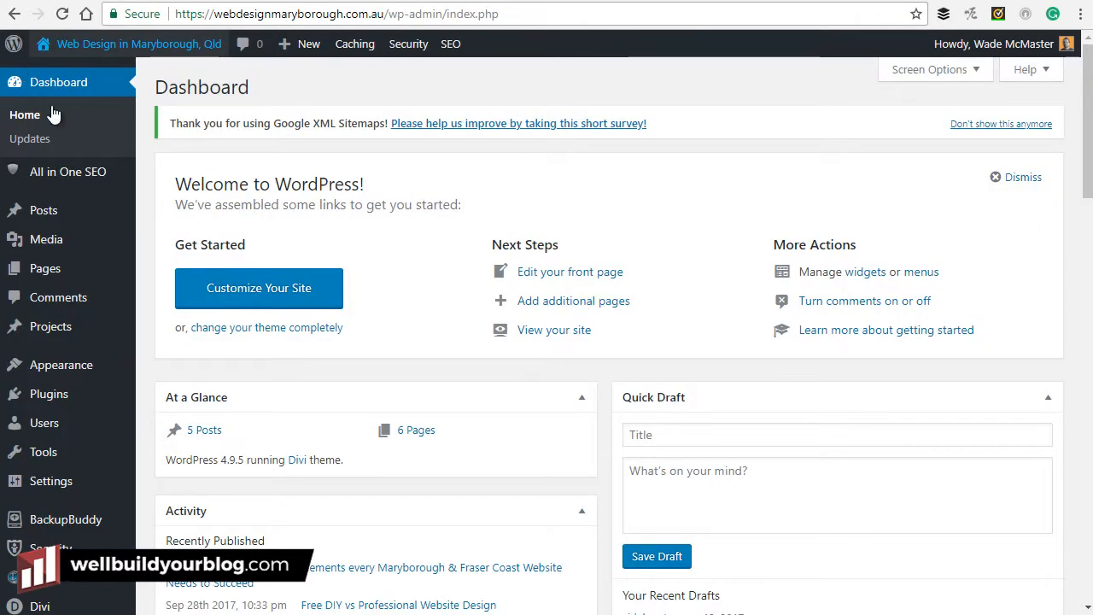
# Visit the live site's homepage, then its About and Blog pages.
pyautogui.moveTo(132, 217)
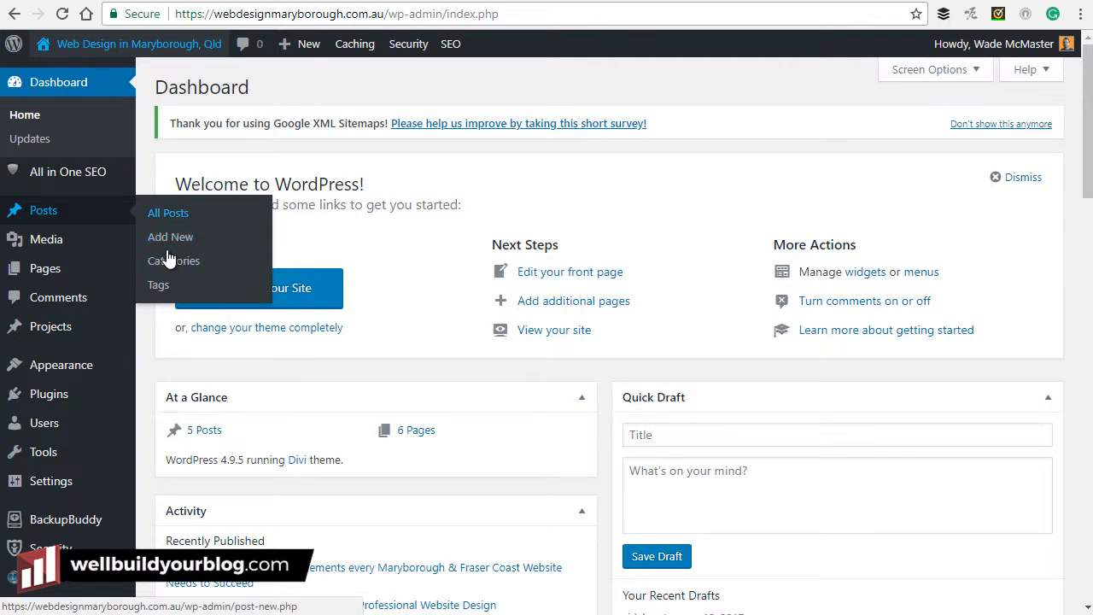
pyautogui.moveTo(81, 462)
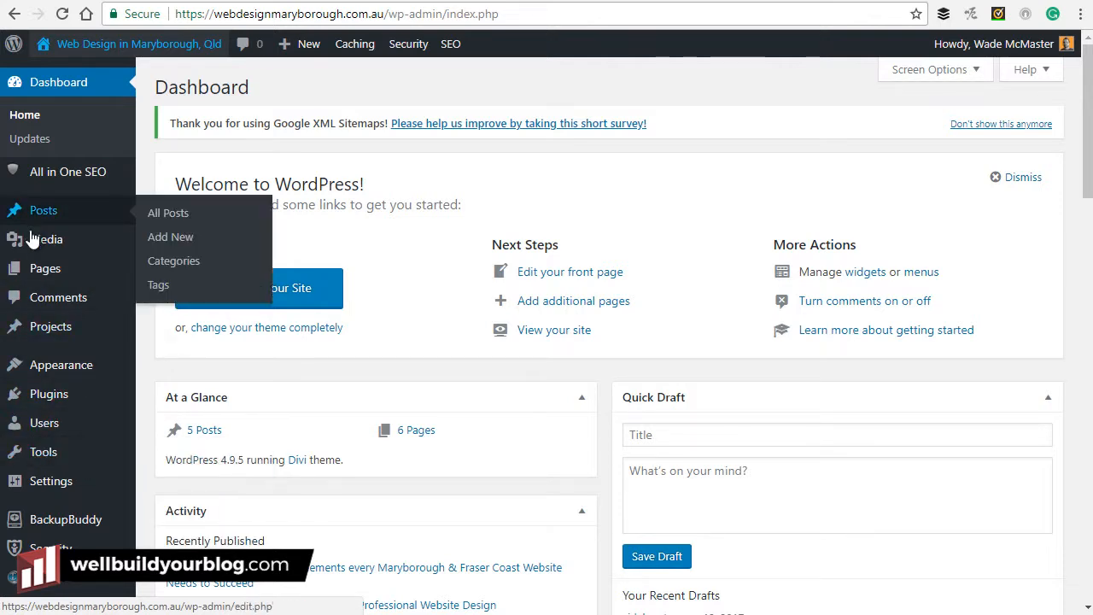
pyautogui.moveTo(49, 271)
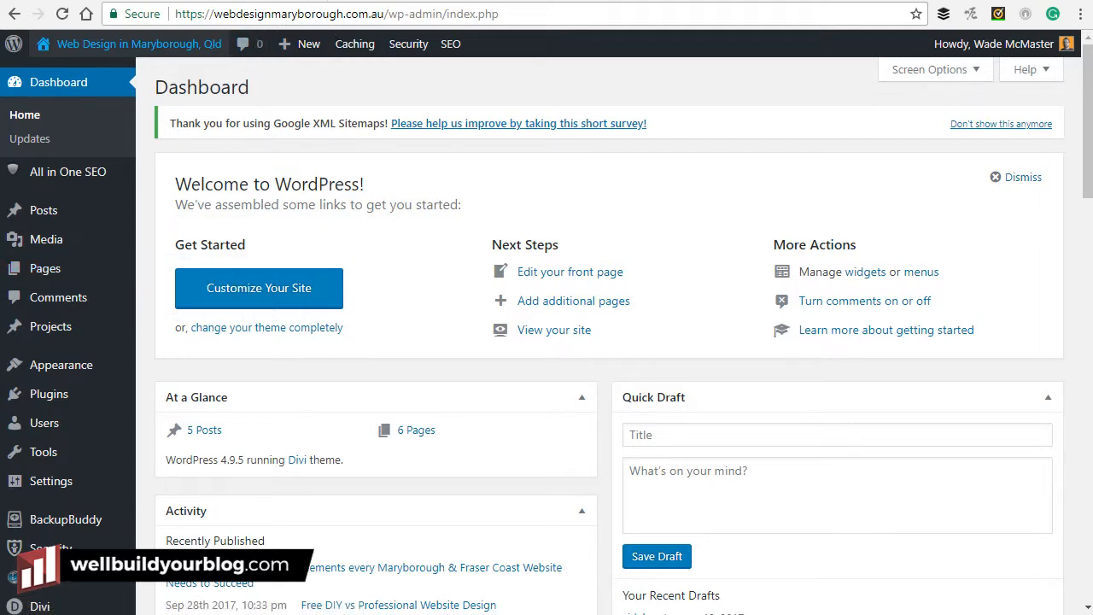
pyautogui.click(137, 44)
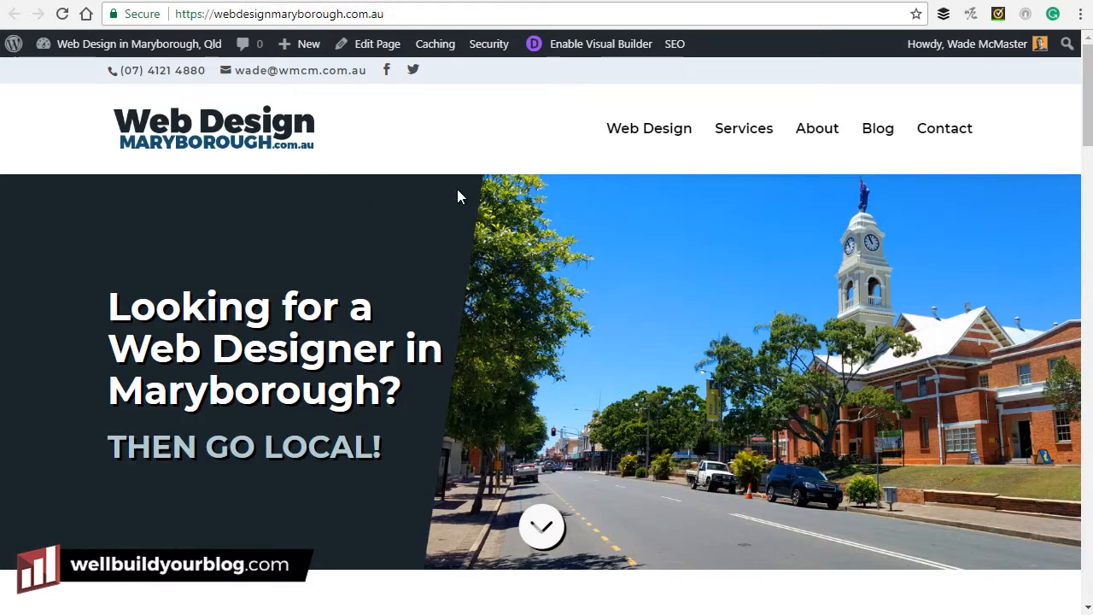
pyautogui.moveTo(1085, 100)
pyautogui.mouseDown()
pyautogui.moveTo(1074, 399)
pyautogui.moveTo(1086, 84)
pyautogui.mouseUp()
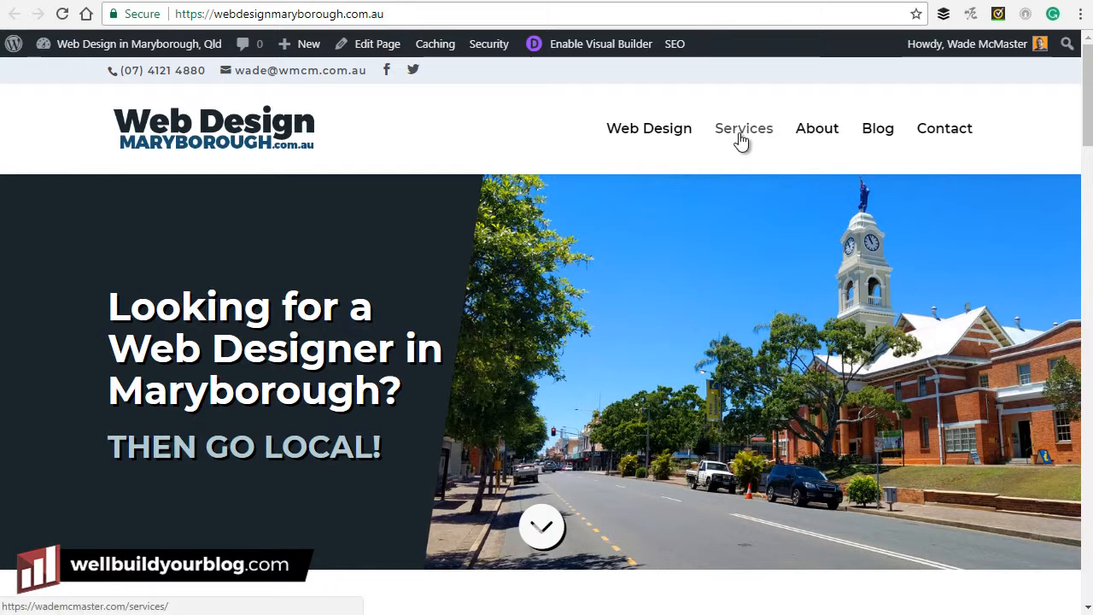
pyautogui.click(827, 139)
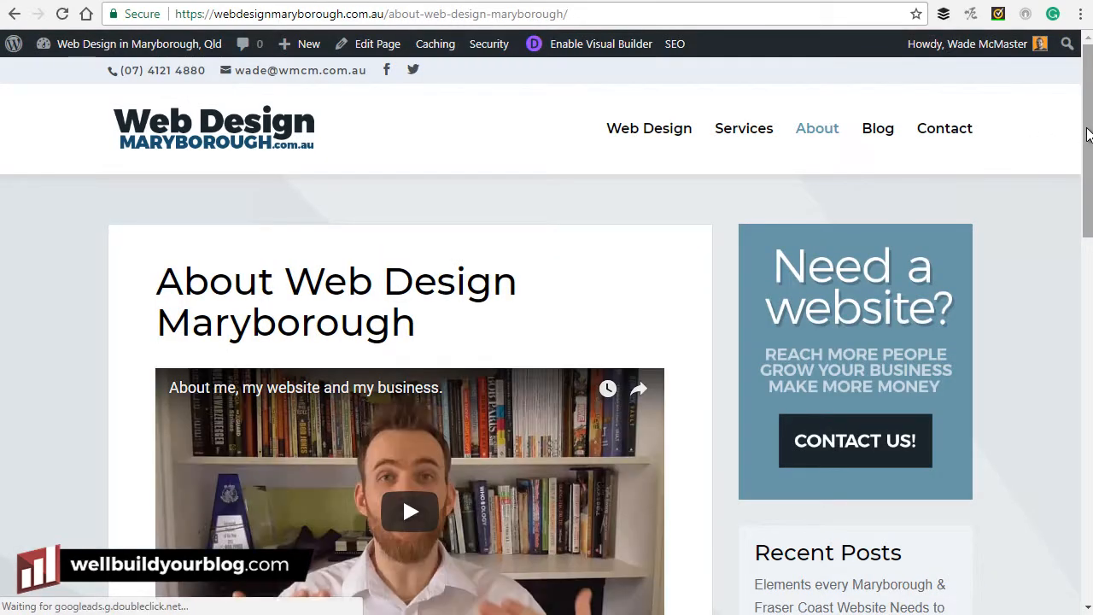
pyautogui.moveTo(1088, 143); pyautogui.dragTo(1089, 66)
pyautogui.click(891, 135)
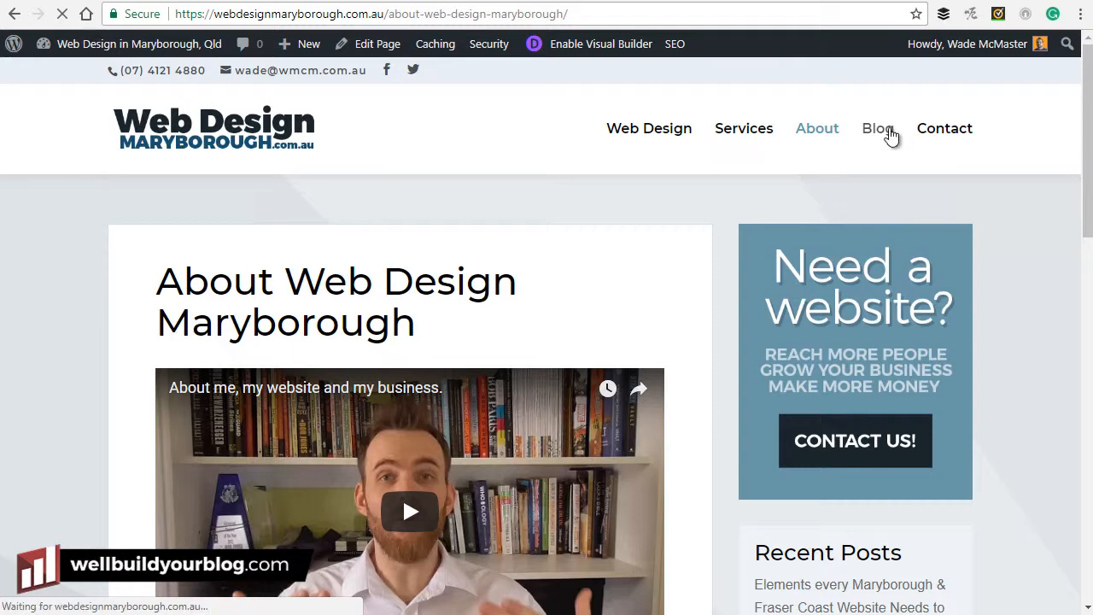
# Scroll through the Blog posts and highlight part of the first post's excerpt.
pyautogui.scroll(-2, 481, 214)
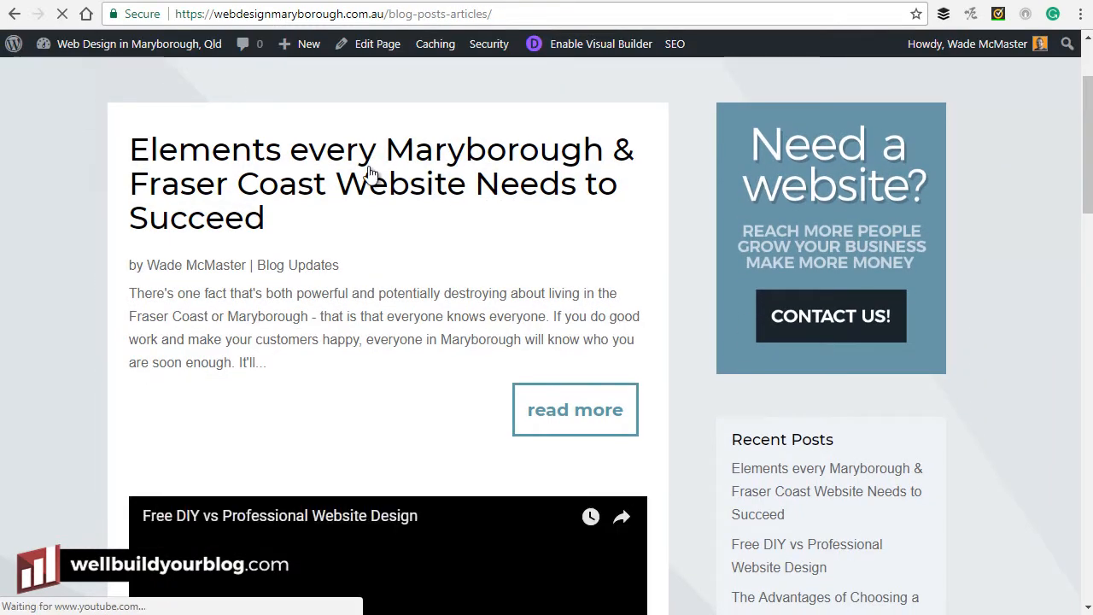
pyautogui.scroll(-5, 369, 173)
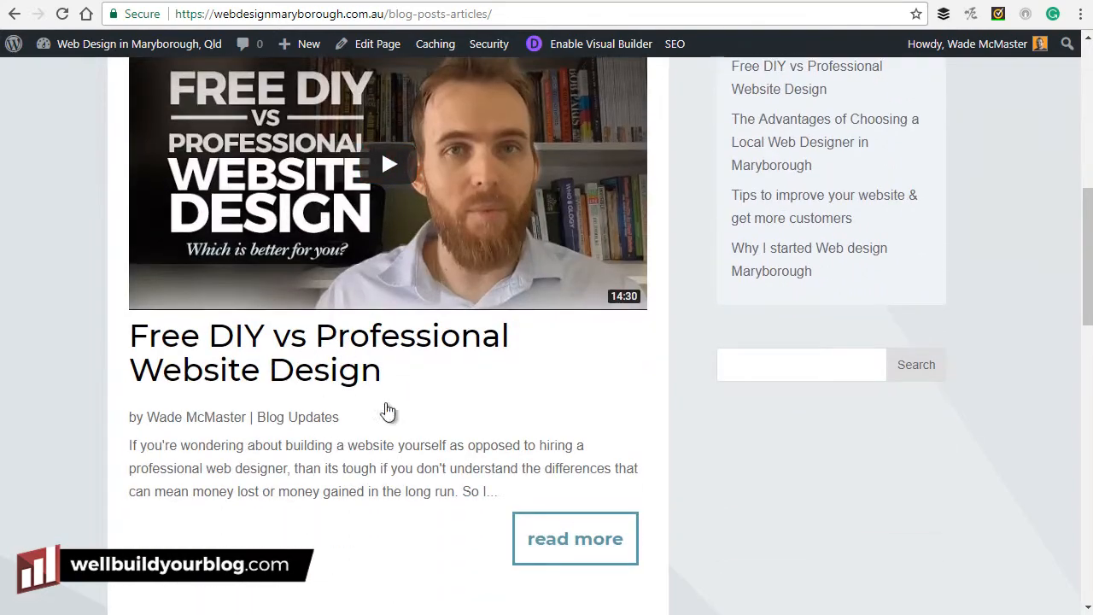
pyautogui.scroll(-10, 334, 382)
pyautogui.scroll(-3, 349, 419)
pyautogui.scroll(20, 353, 415)
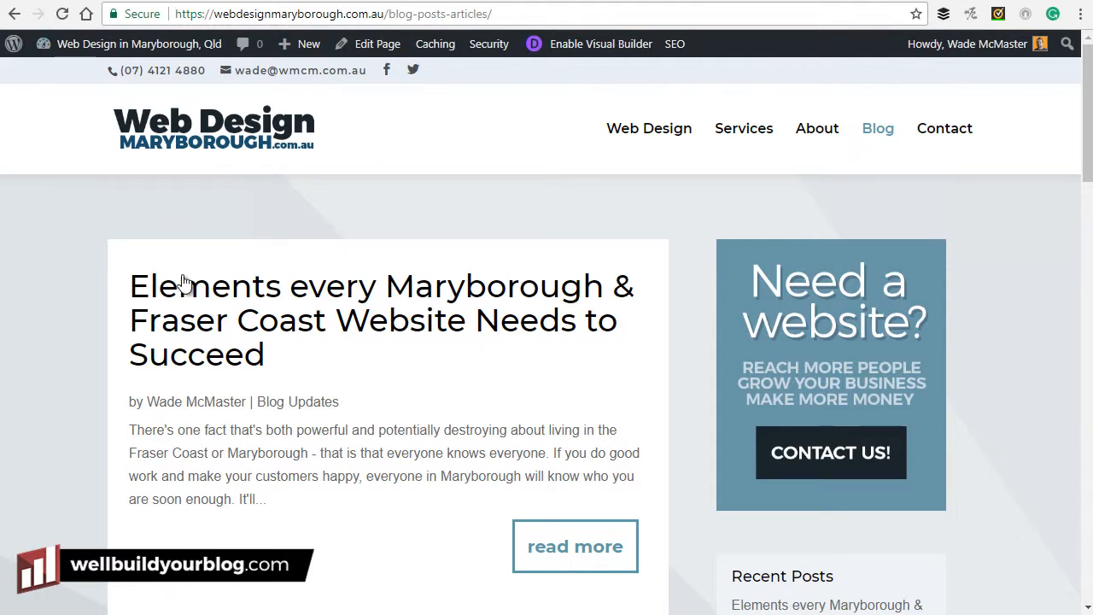
pyautogui.moveTo(313, 478); pyautogui.dragTo(193, 430)
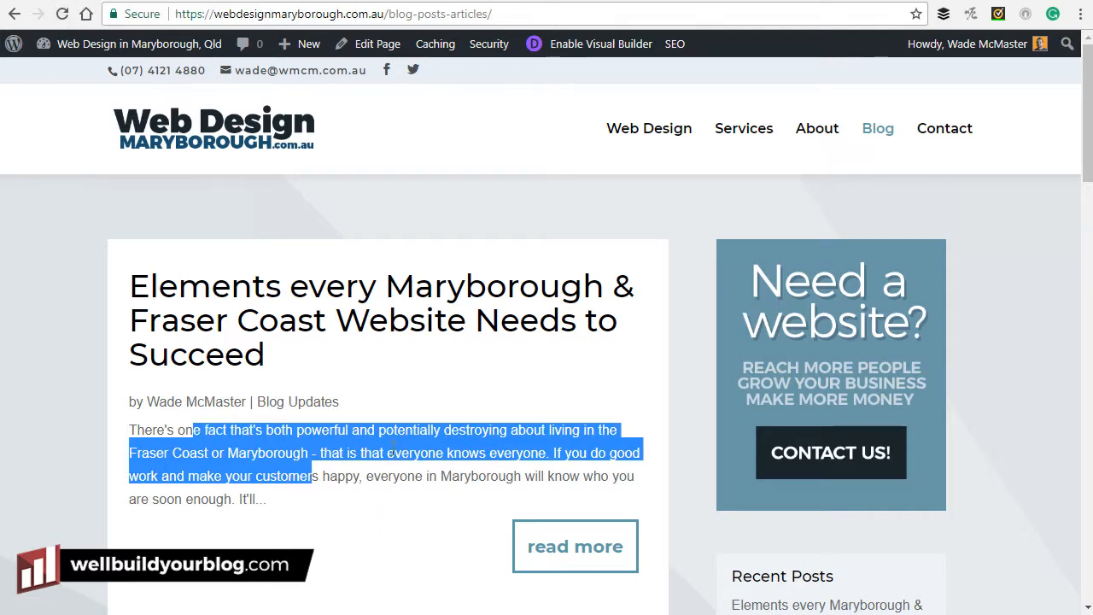
# Look at the Services page, then go back to the blog and the WordPress dashboard.
pyautogui.click(137, 44)
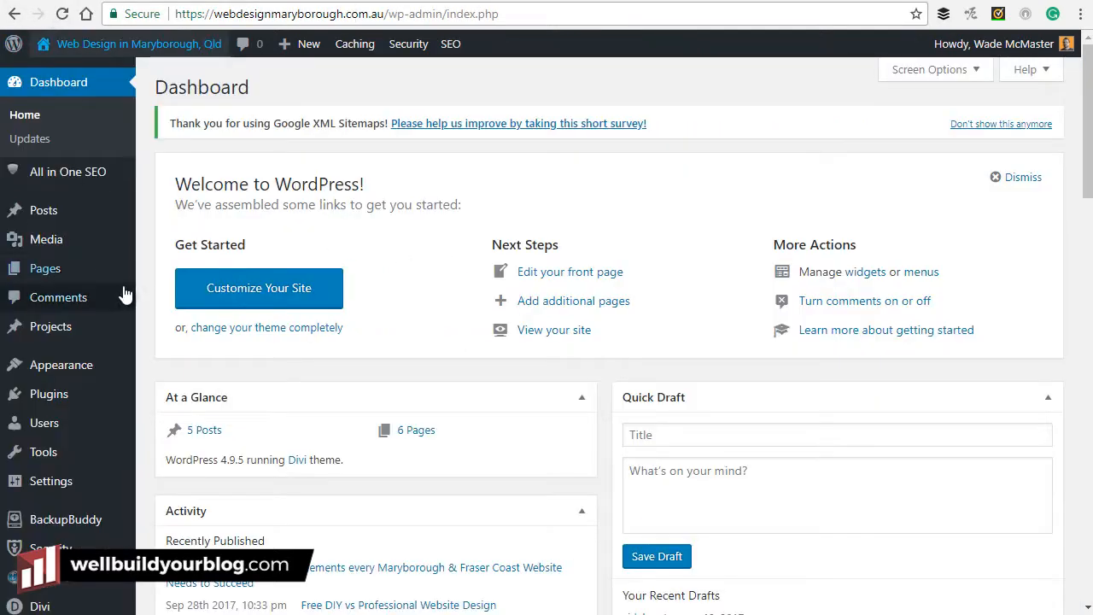
pyautogui.moveTo(49, 211)
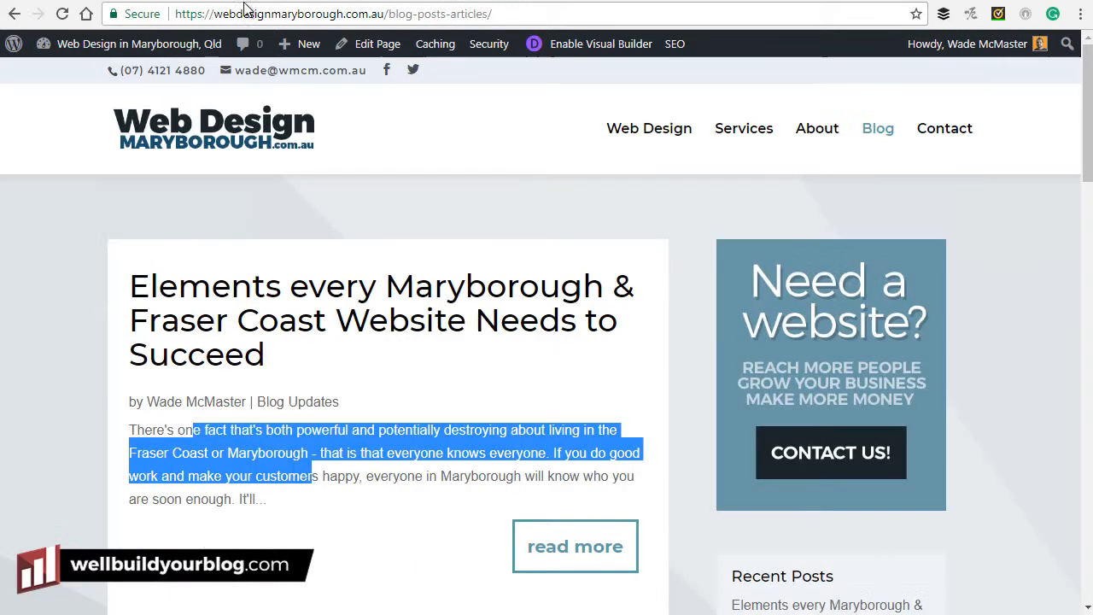
pyautogui.click(745, 134)
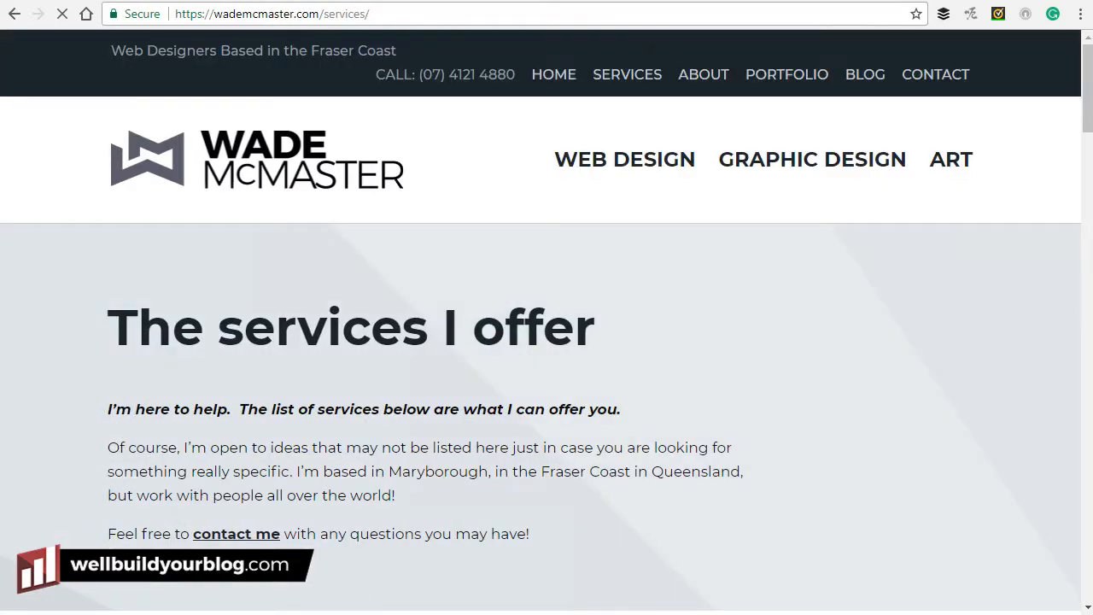
pyautogui.click(14, 14)
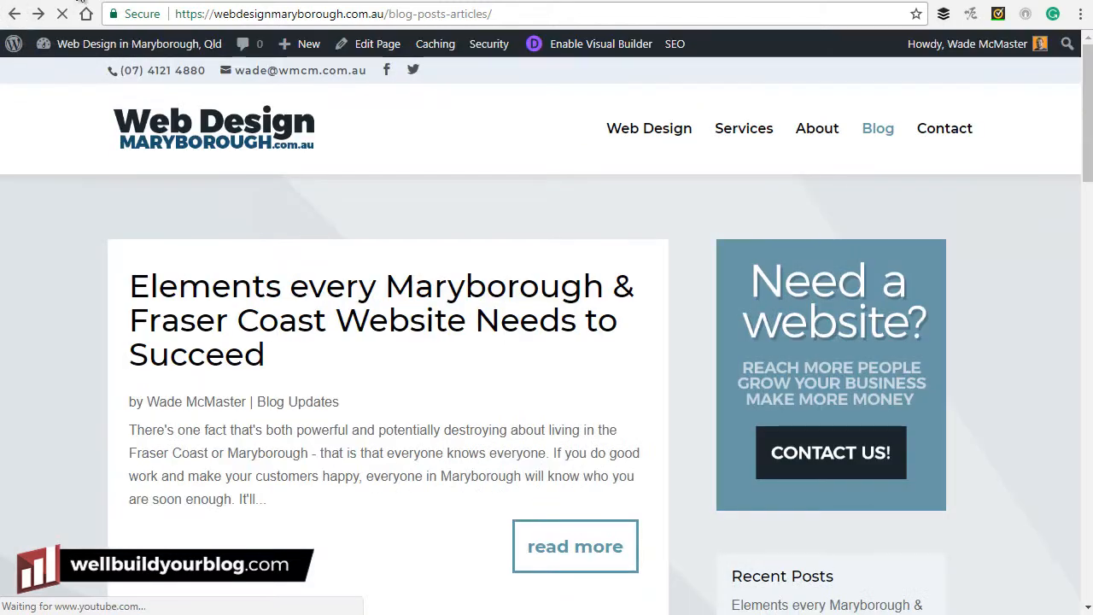
pyautogui.click(76, 2)
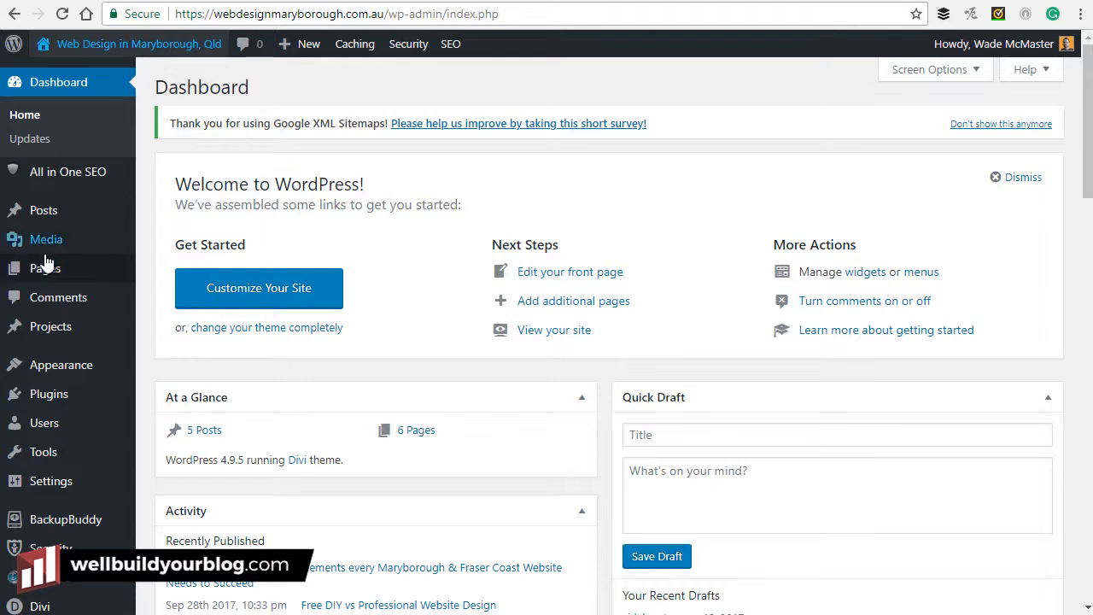
# From All Pages, add a new page titled 'Test page' and publish it.
pyautogui.moveTo(46, 288)
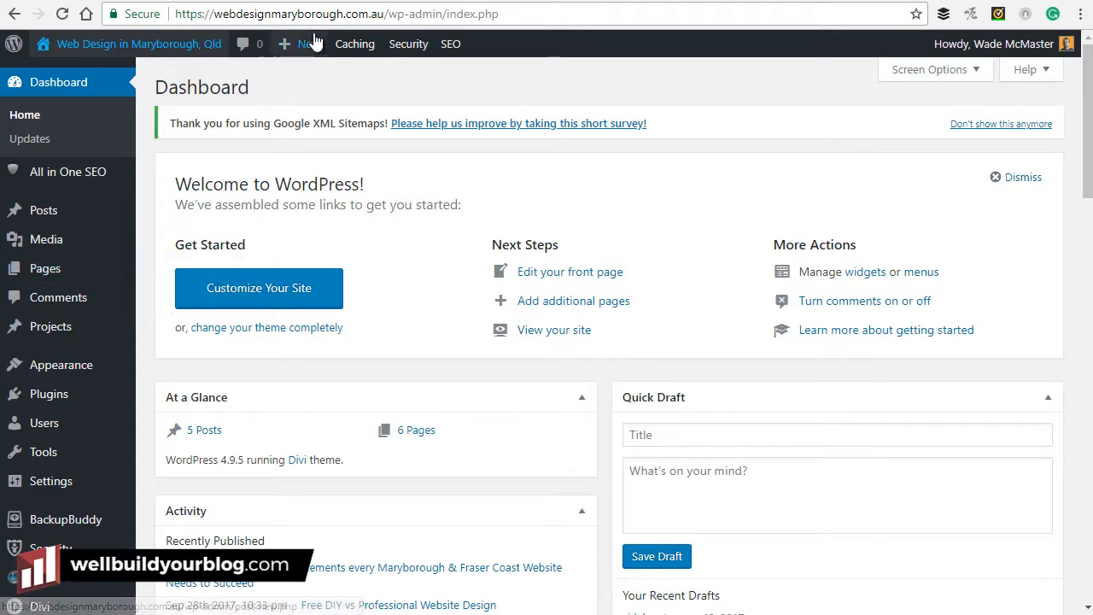
pyautogui.moveTo(306, 53)
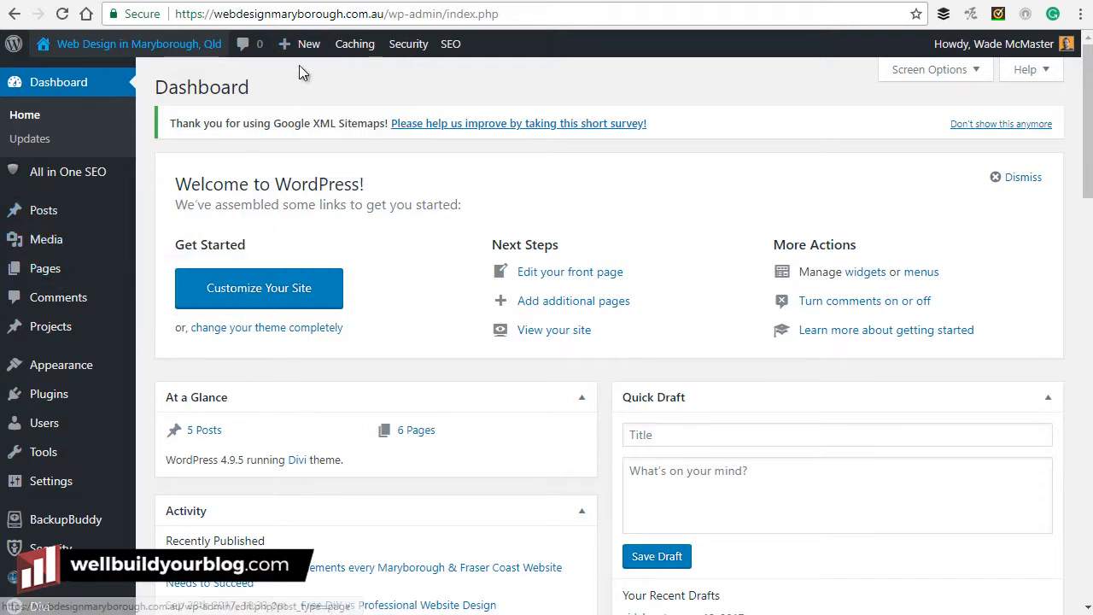
pyautogui.click(182, 279)
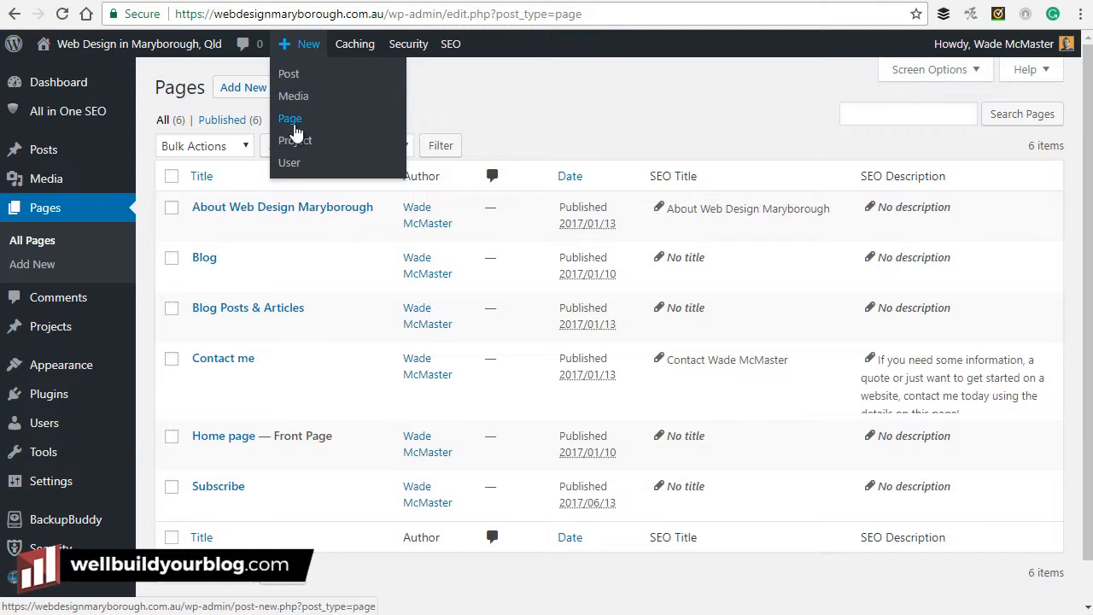
pyautogui.click(290, 119)
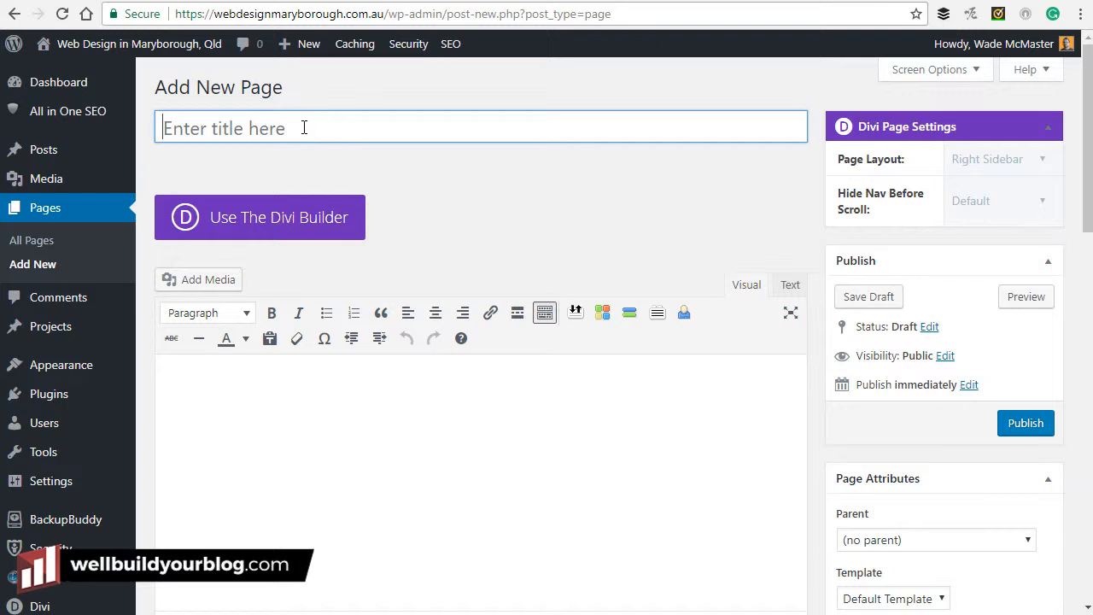
pyautogui.click(303, 127)
pyautogui.write('Test page')
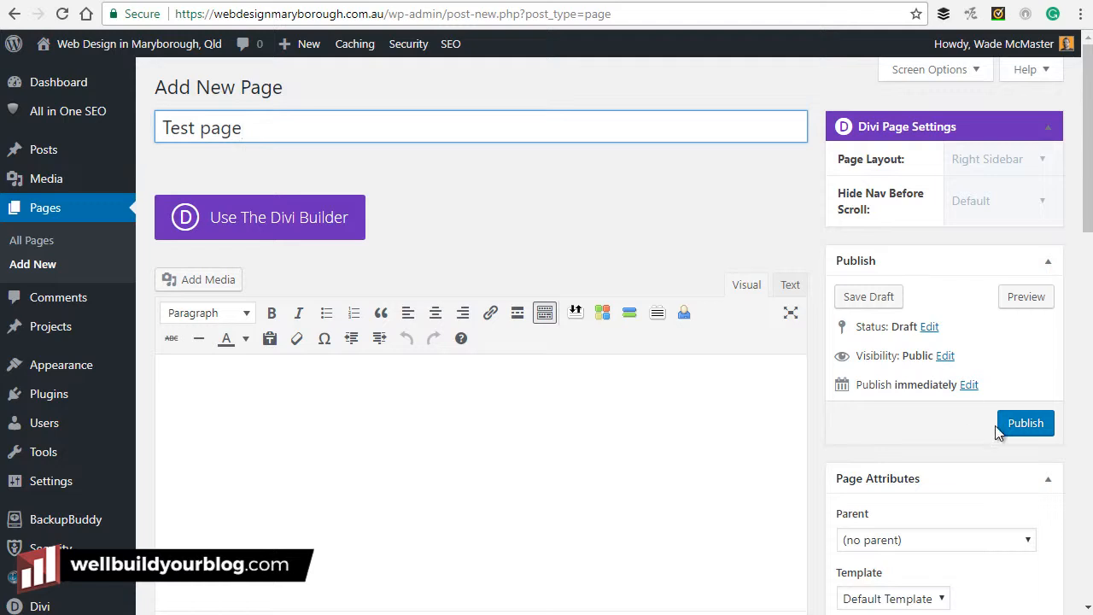
pyautogui.click(1024, 422)
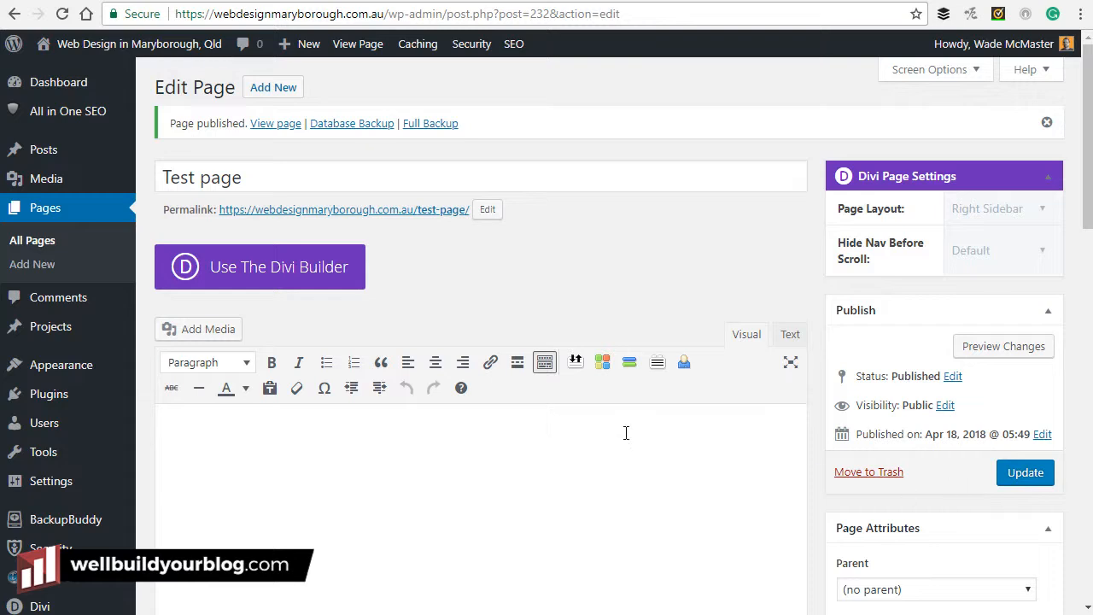
# Return to the admin dashboard and view the live site.
pyautogui.moveTo(73, 162)
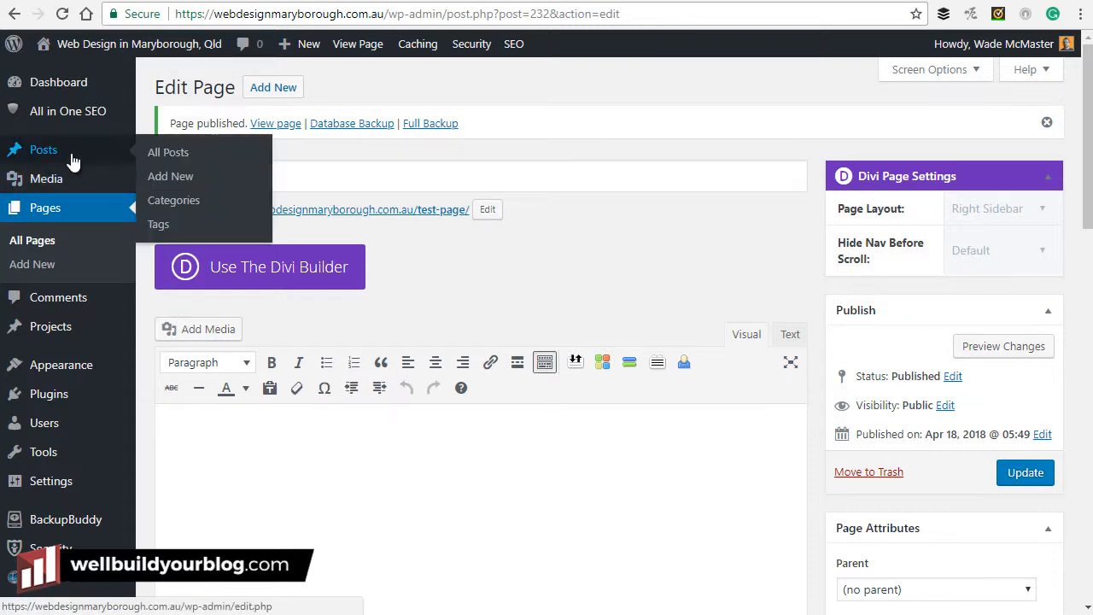
pyautogui.click(88, 82)
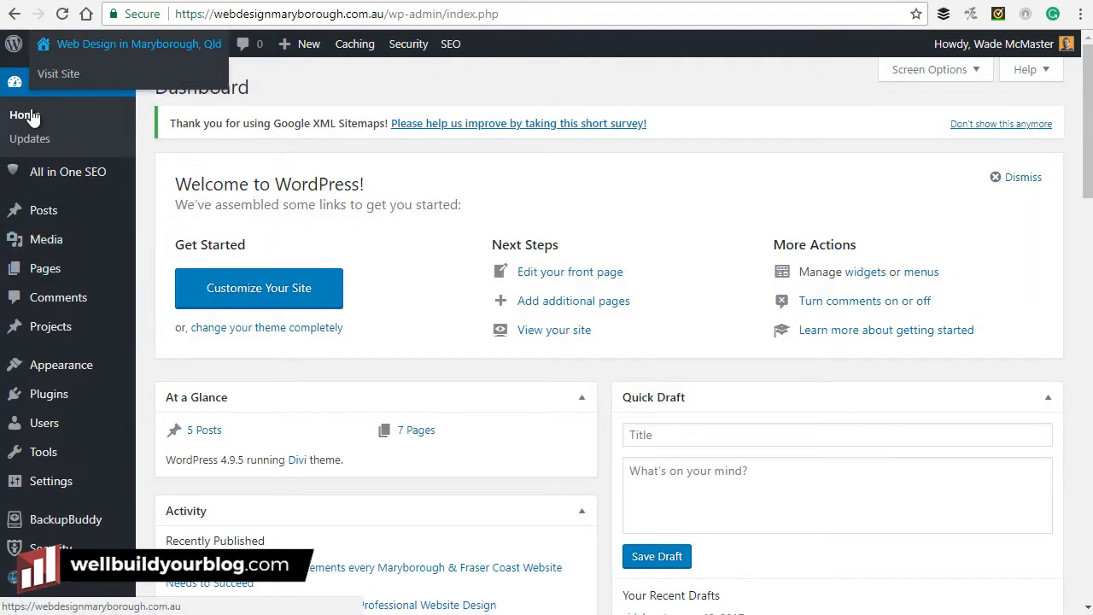
pyautogui.click(43, 74)
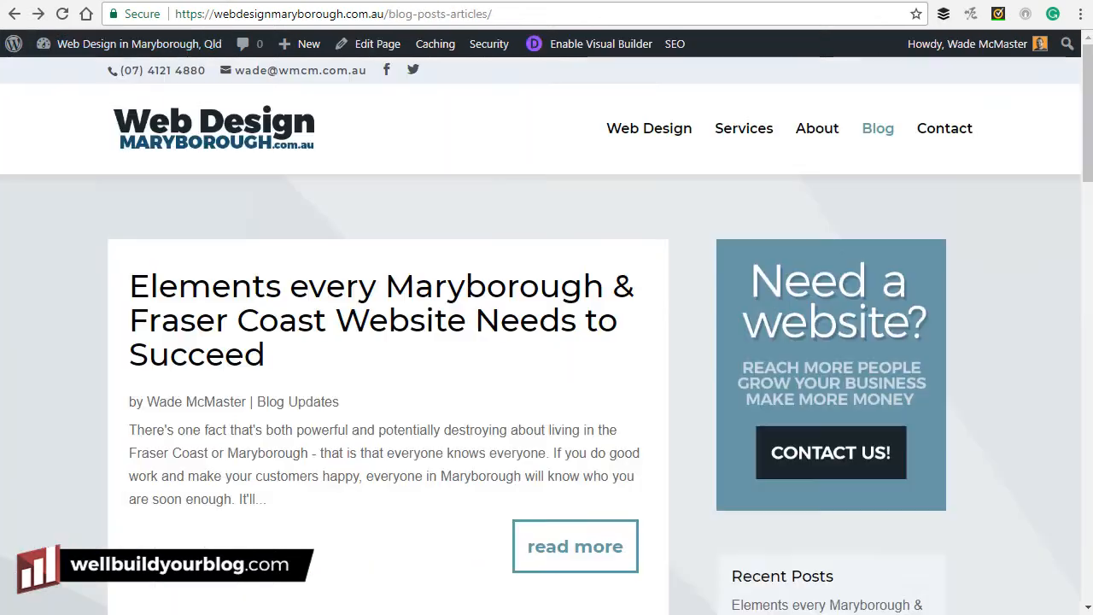
pyautogui.moveTo(128, 47)
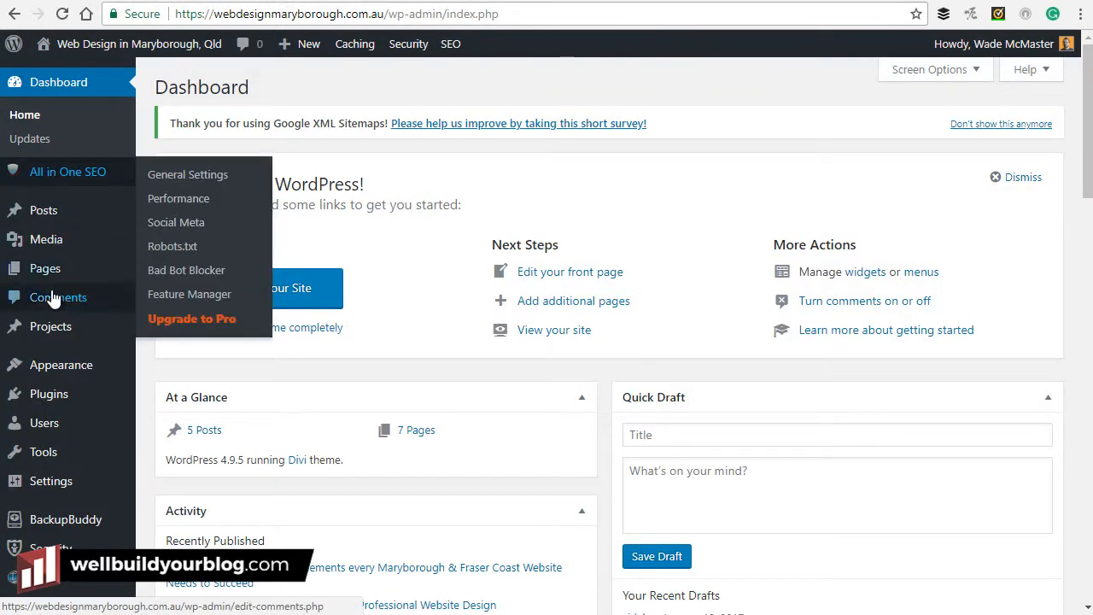
# Open the Test page from All Pages for editing, then go to the All Posts list.
pyautogui.moveTo(62, 366)
pyautogui.moveTo(56, 270)
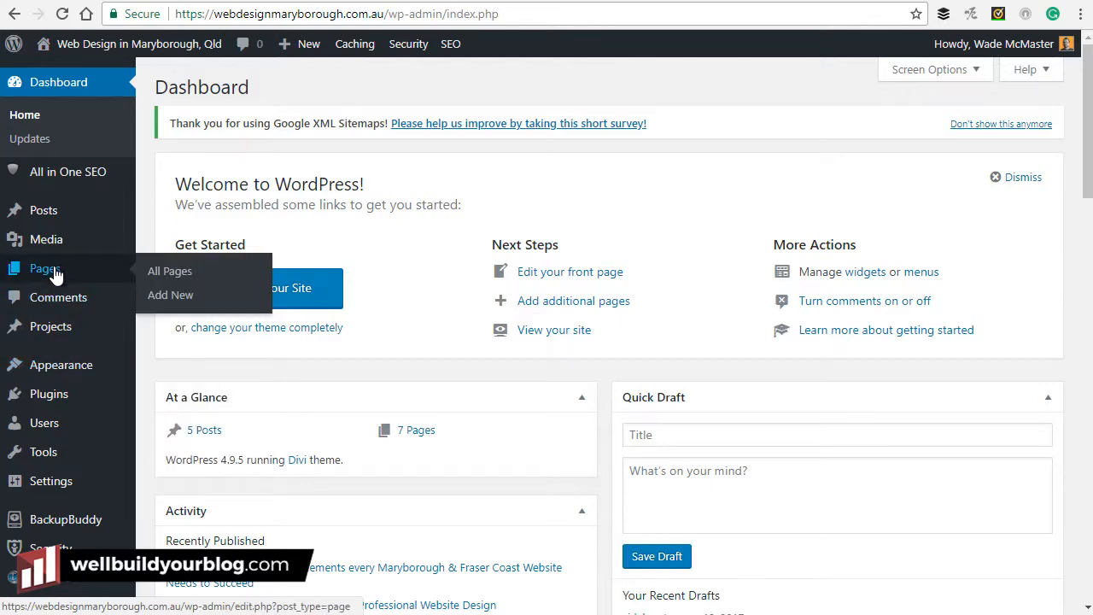
pyautogui.click(166, 271)
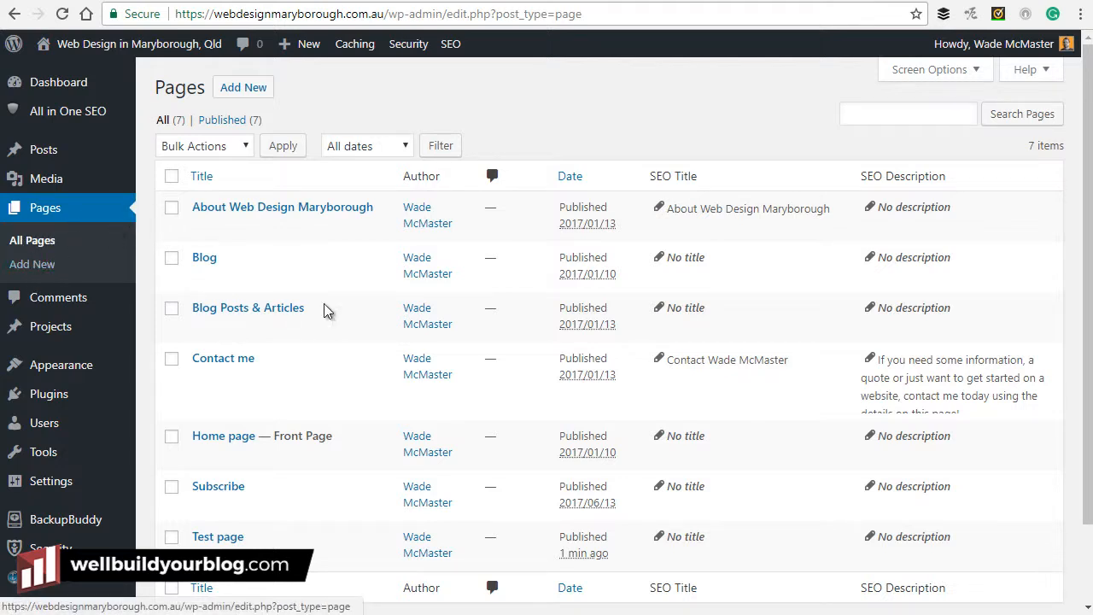
pyautogui.moveTo(1087, 103); pyautogui.dragTo(1088, 130)
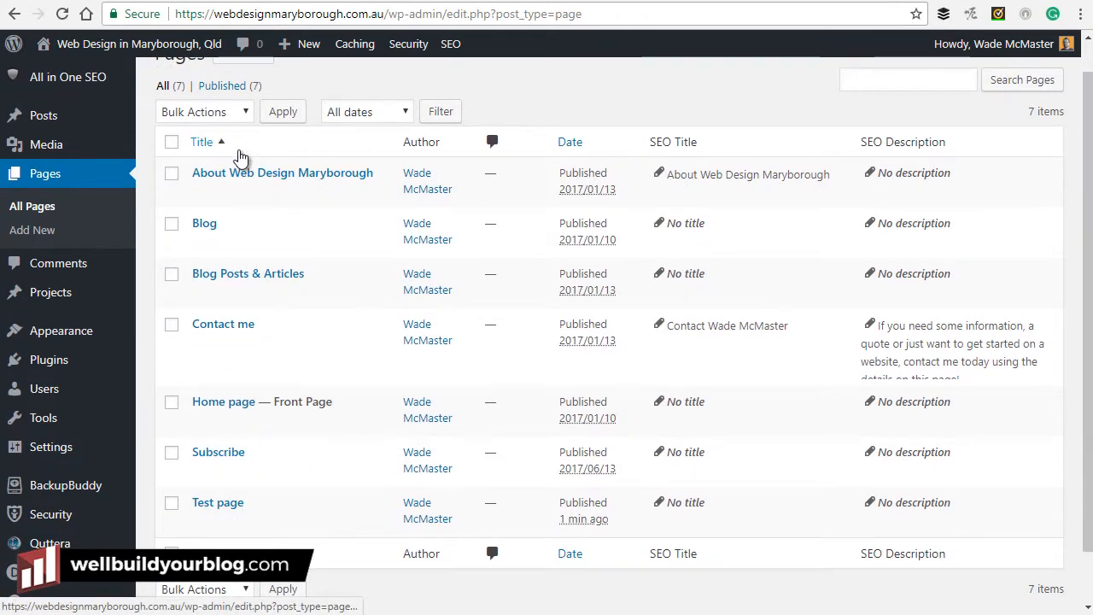
pyautogui.scroll(-1, 974, 545)
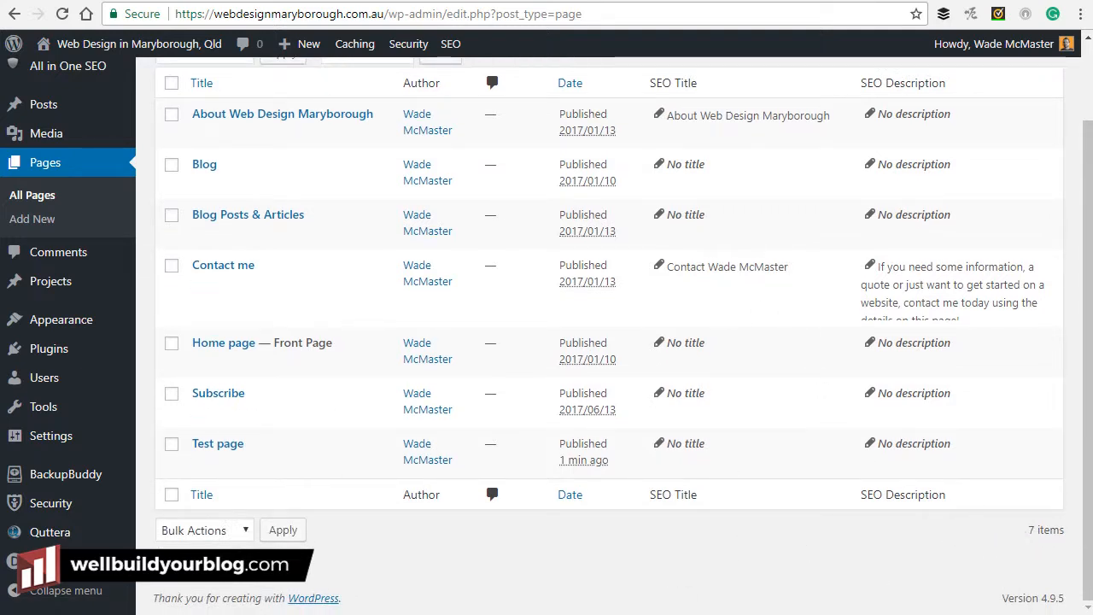
pyautogui.scroll(1, 640, 451)
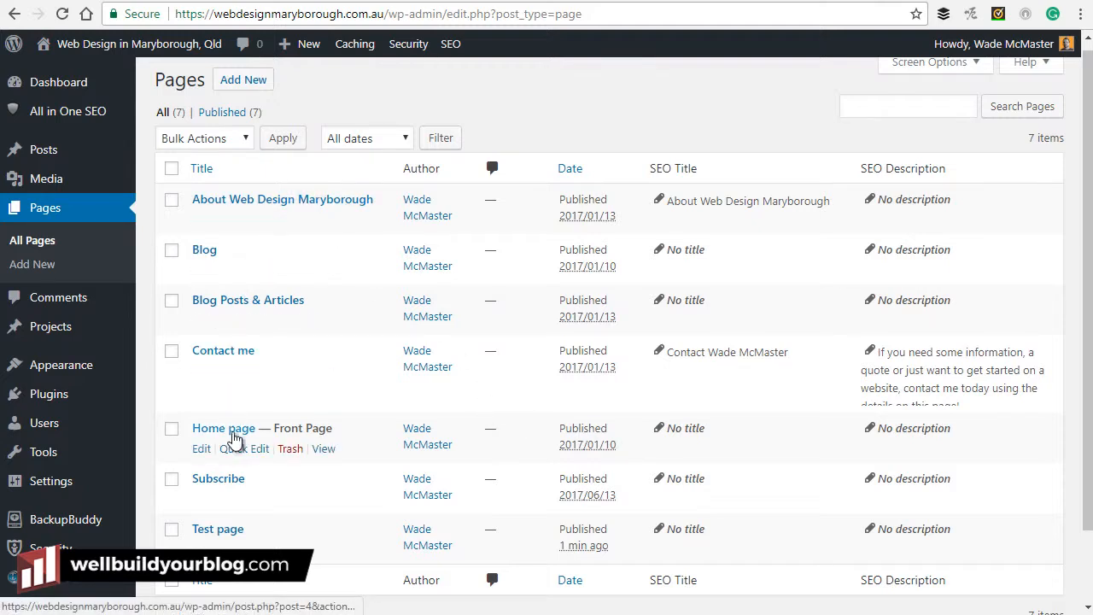
pyautogui.click(225, 533)
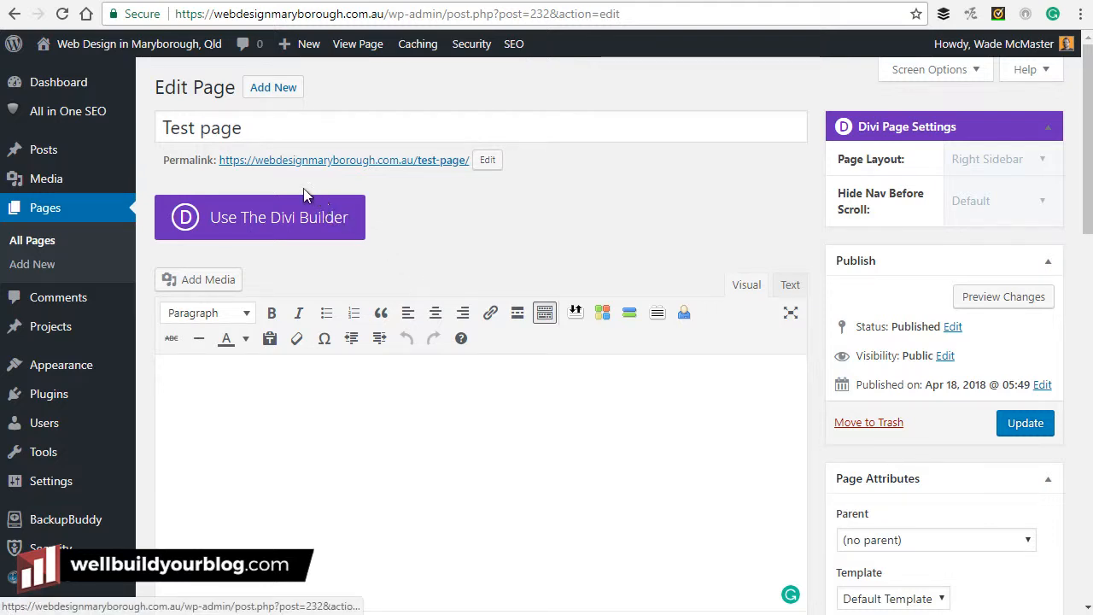
pyautogui.moveTo(74, 154)
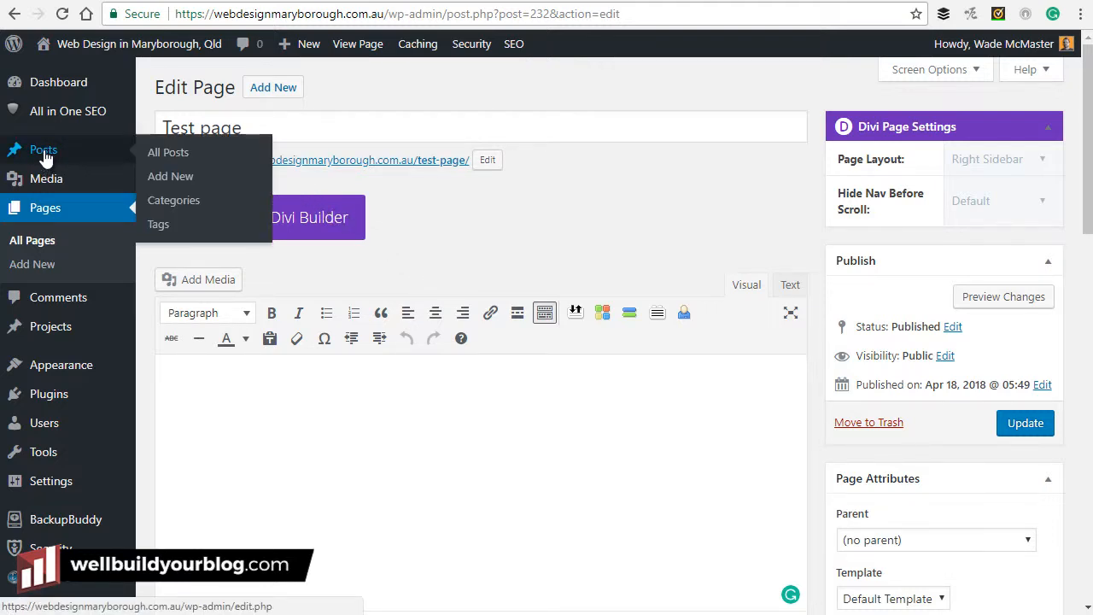
pyautogui.click(44, 154)
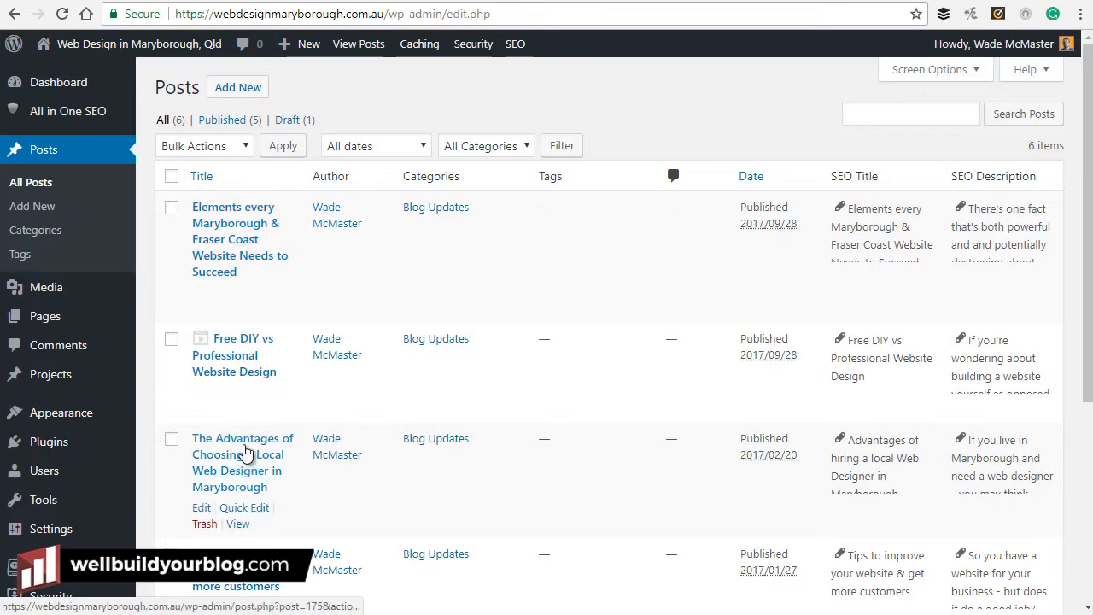
# Open the first listed post, the Maryborough post, and scroll through it.
pyautogui.click(245, 258)
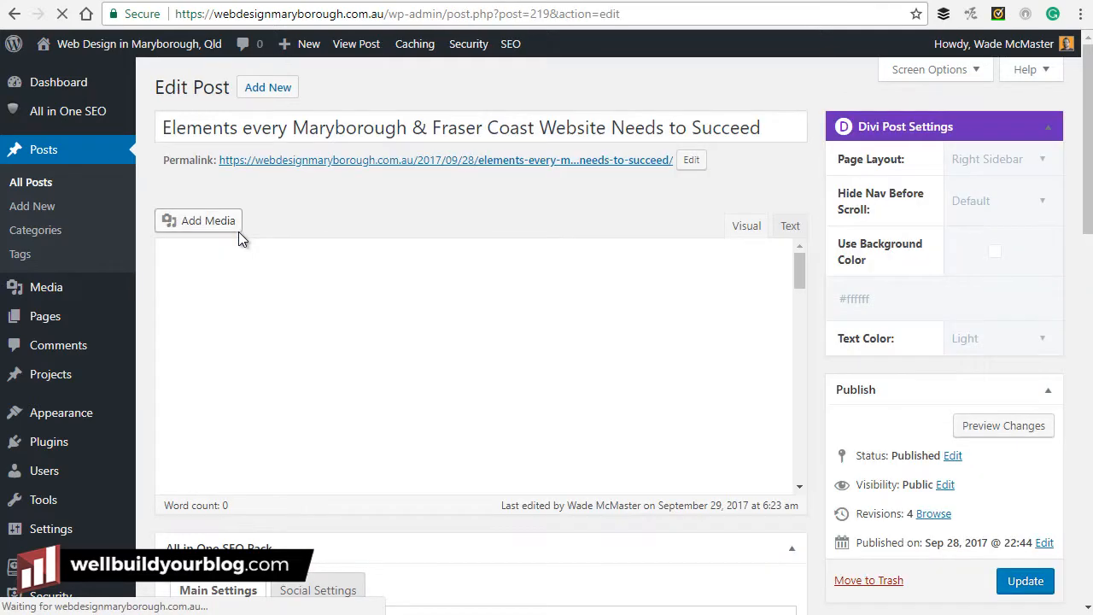
pyautogui.scroll(-2, 368, 410)
pyautogui.press('Down')
pyautogui.scroll(-3, 389, 470)
pyautogui.scroll(4, 387, 459)
pyautogui.scroll(1, 387, 459)
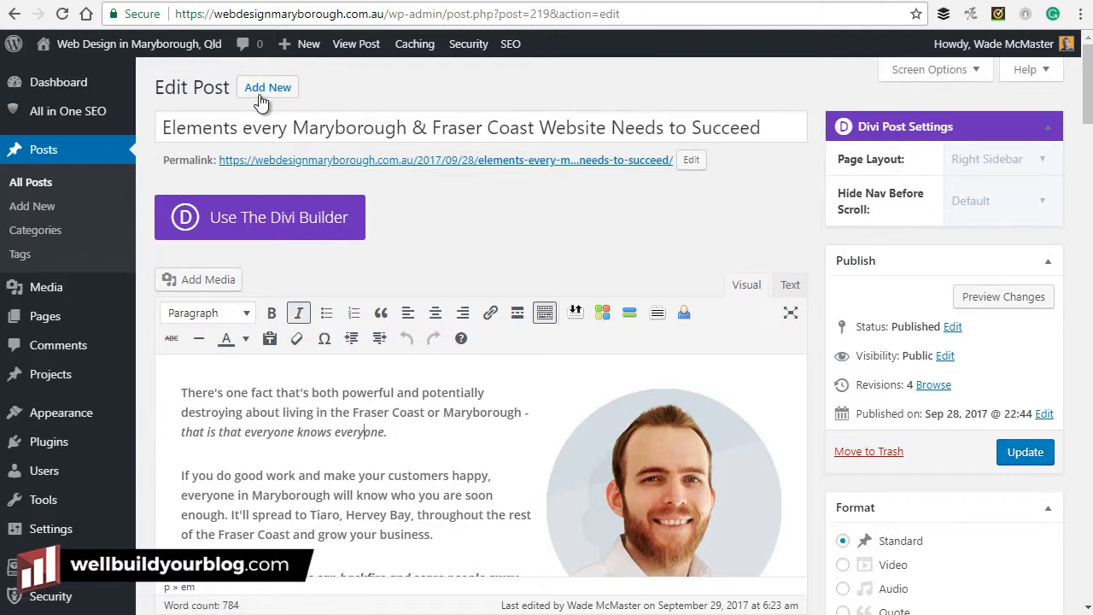
# Start a blank post via + New > Post, leaving the Maryborough post unchanged.
pyautogui.moveTo(309, 49)
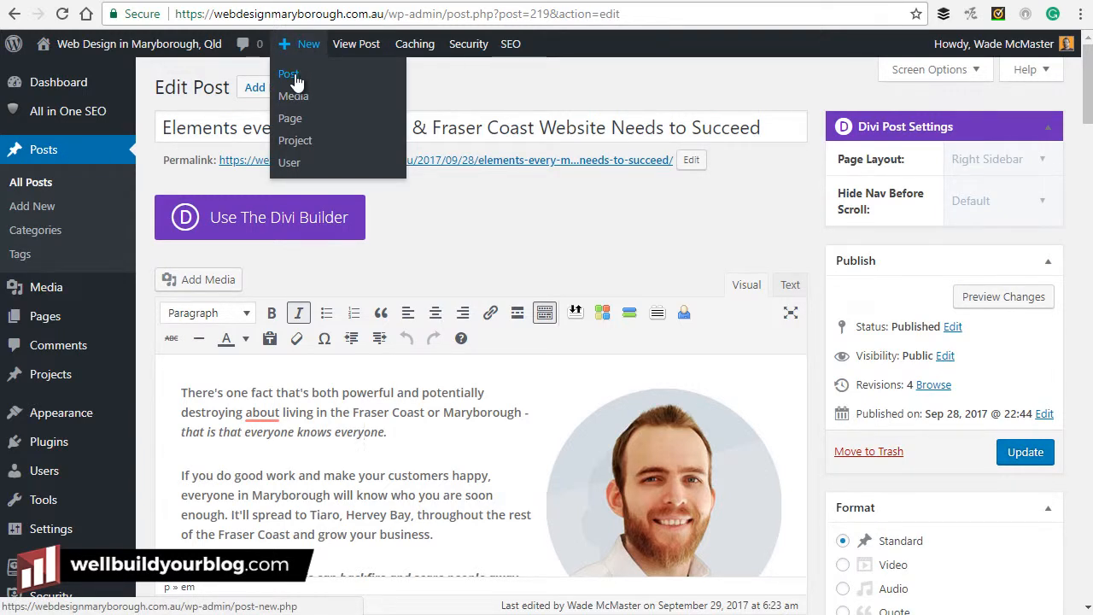
pyautogui.click(294, 74)
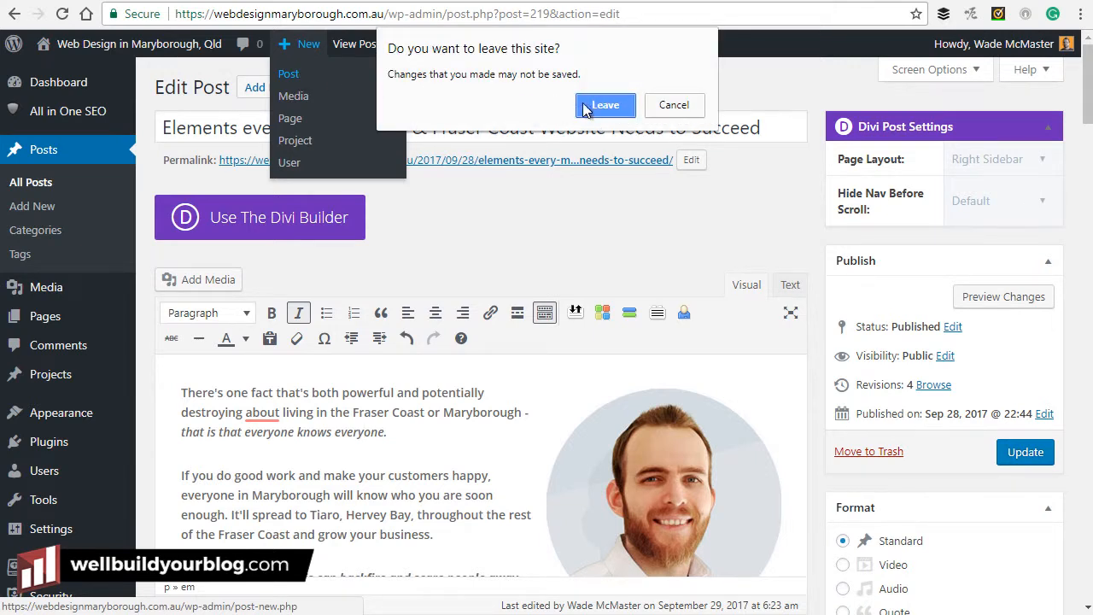
pyautogui.click(615, 110)
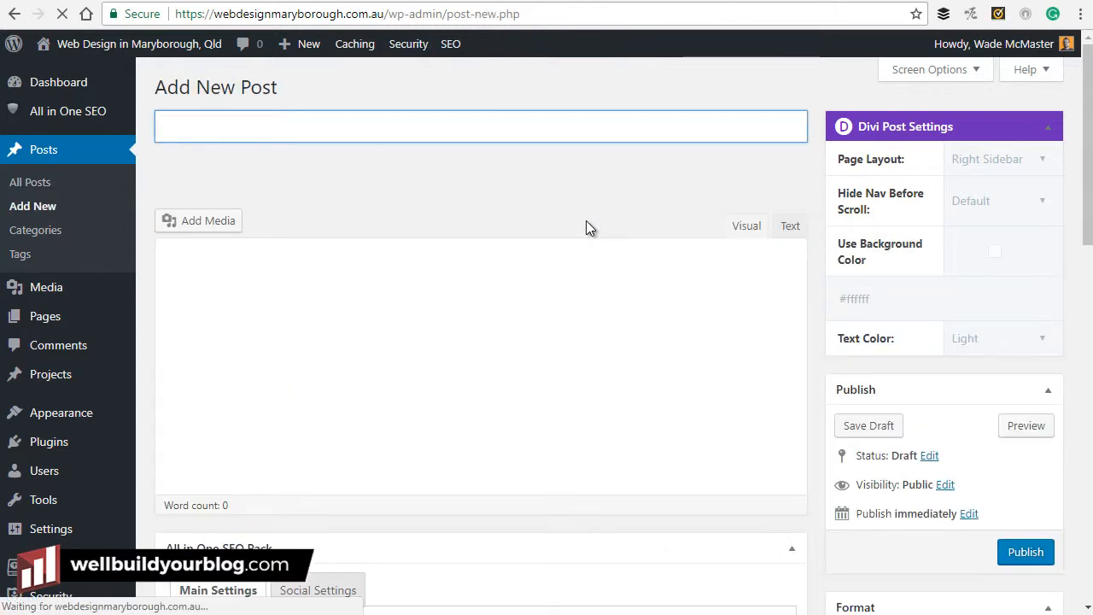
# Enter the title 'How to build a website' and the body text 'Tupoed up some information.'.
pyautogui.click(240, 126)
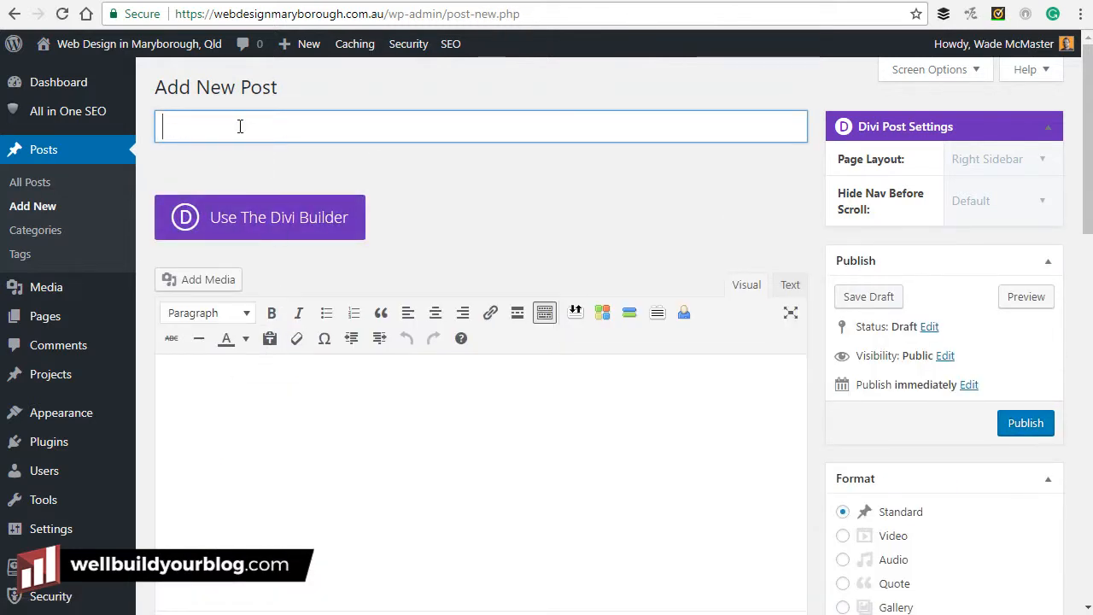
pyautogui.write('How to build')
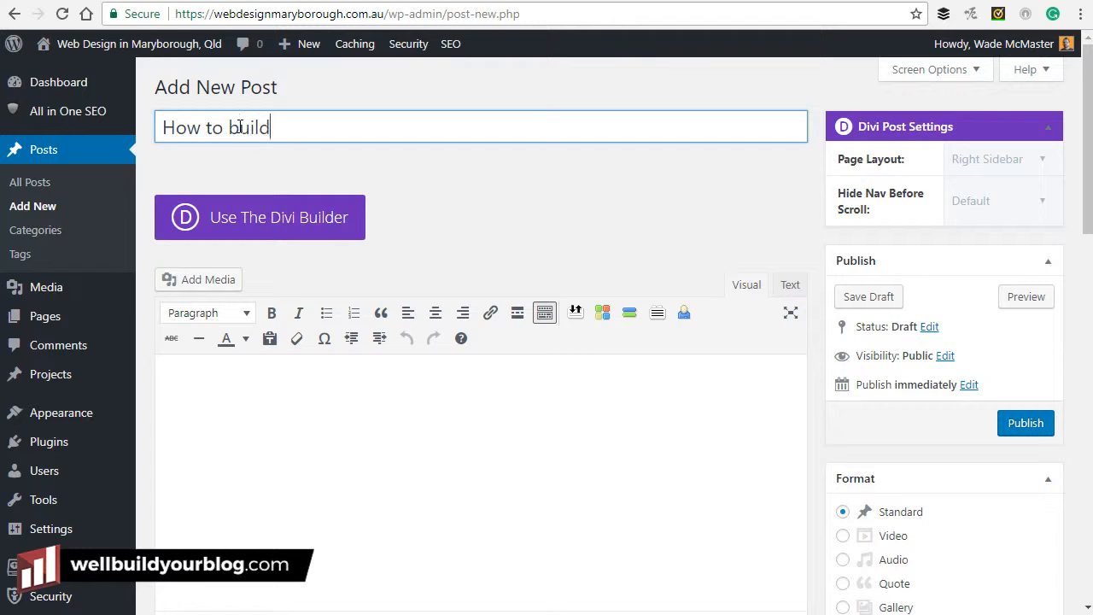
pyautogui.write(' a website')
pyautogui.click(388, 430)
pyautogui.write('Tupoed')
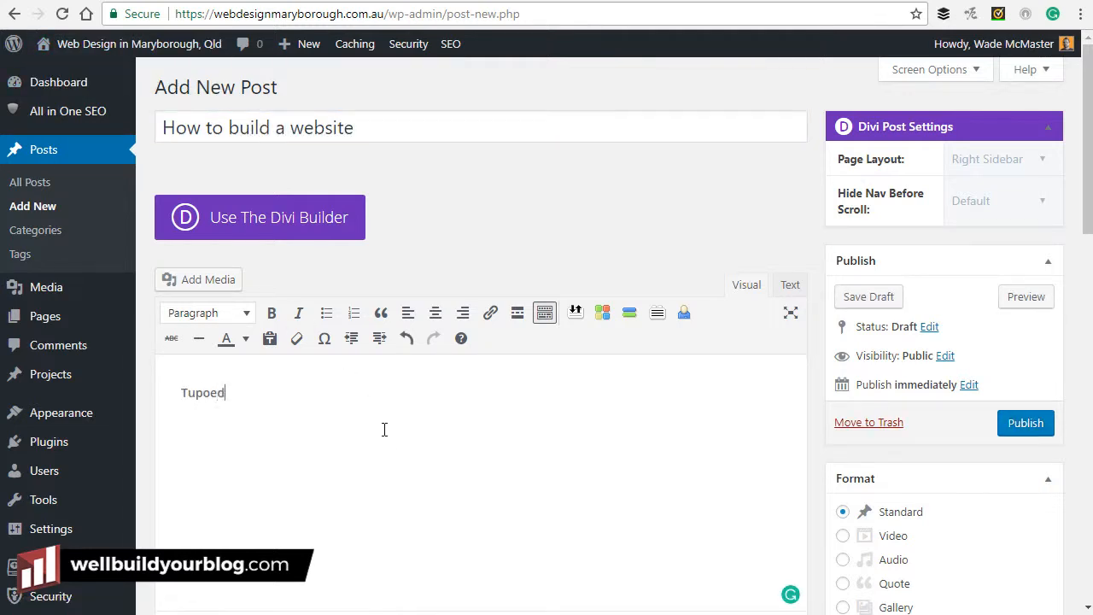
pyautogui.write(' up some information.')
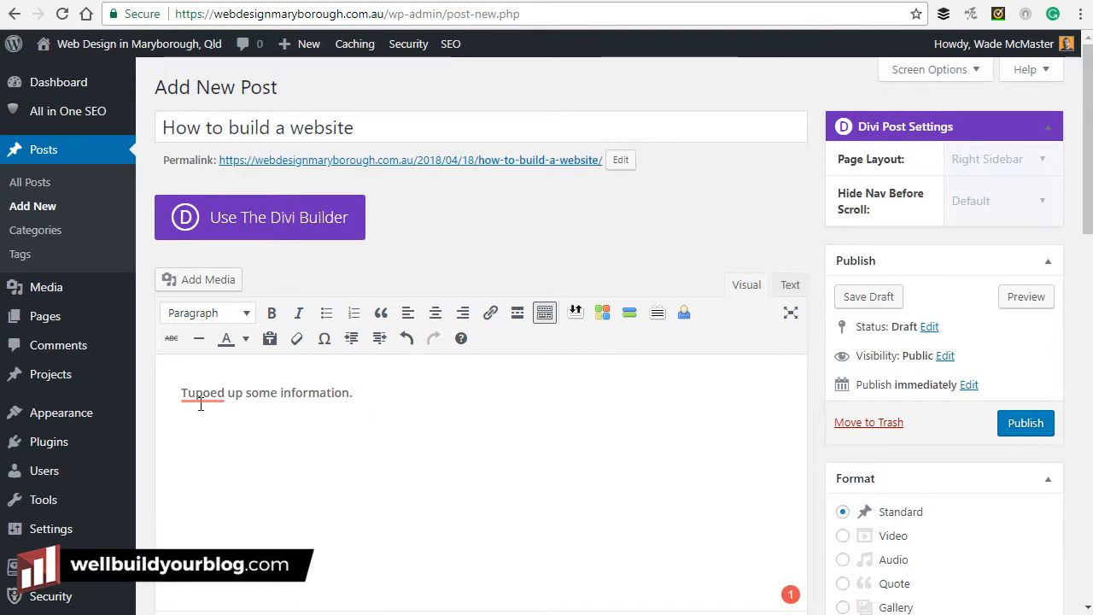
# Correct 'Tupoed' to 'Typed', save the post as a draft, and return to the Dashboard.
pyautogui.moveTo(210, 394); pyautogui.dragTo(186, 394)
pyautogui.write('yp')
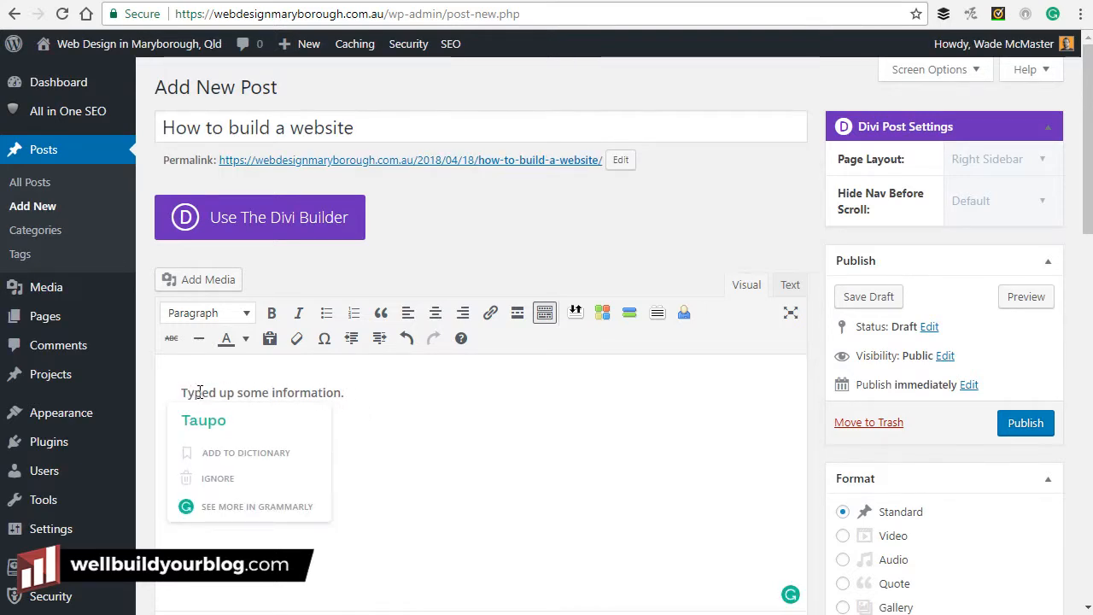
pyautogui.click(547, 417)
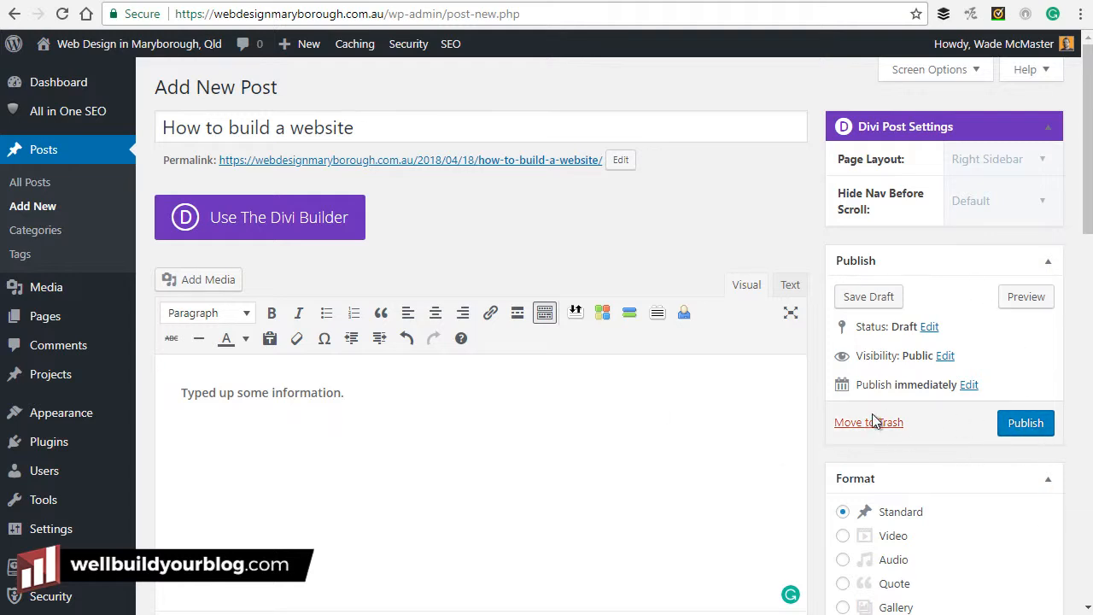
pyautogui.click(874, 298)
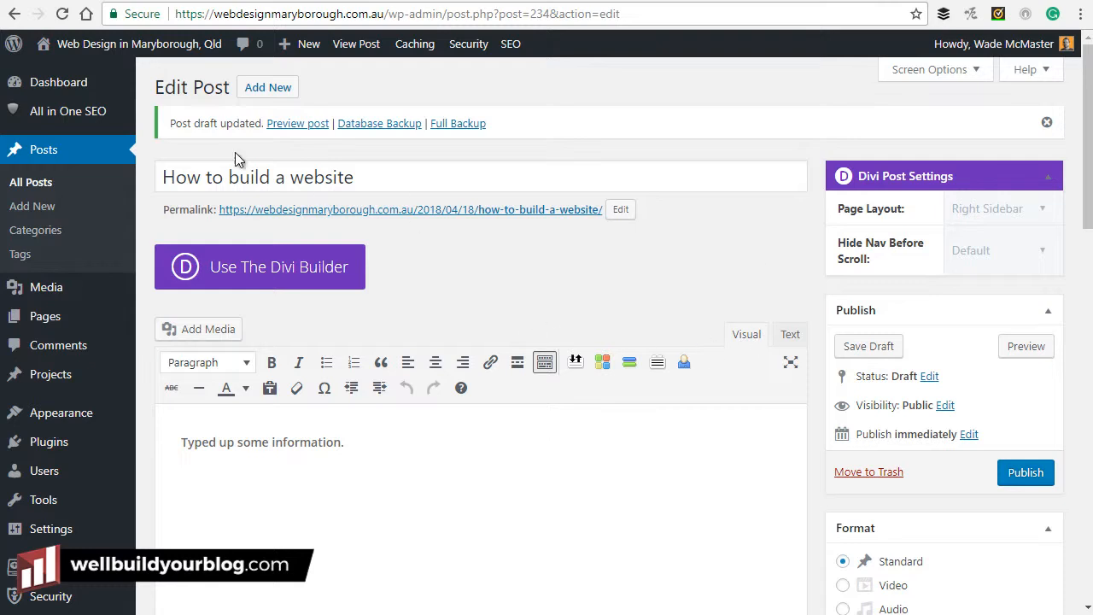
pyautogui.click(72, 86)
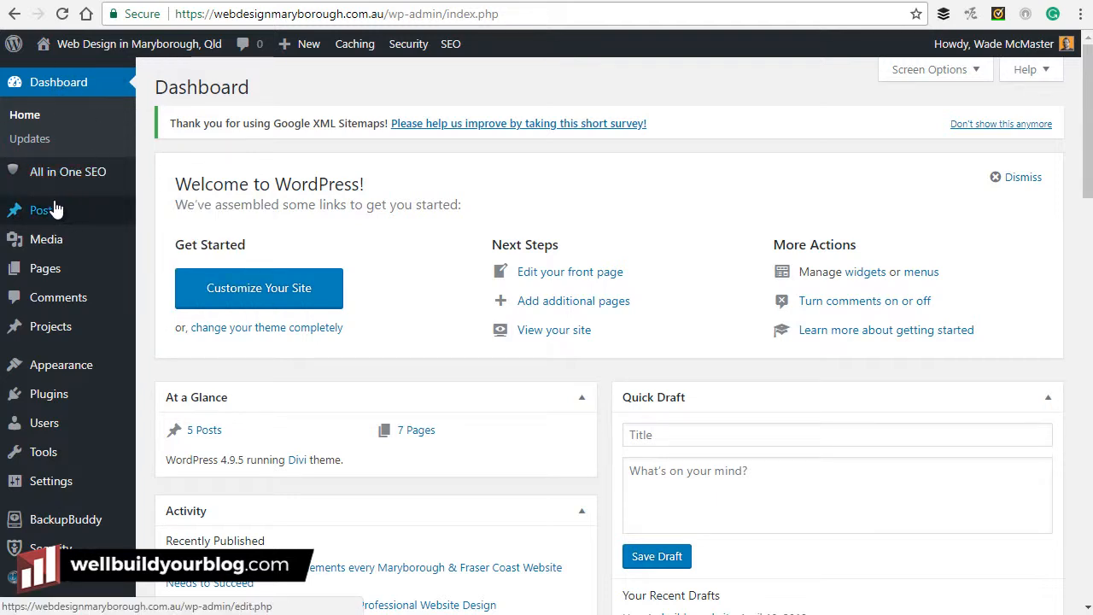
# From All Posts, reopen the 'How to build a website' draft in the editor.
pyautogui.moveTo(40, 213)
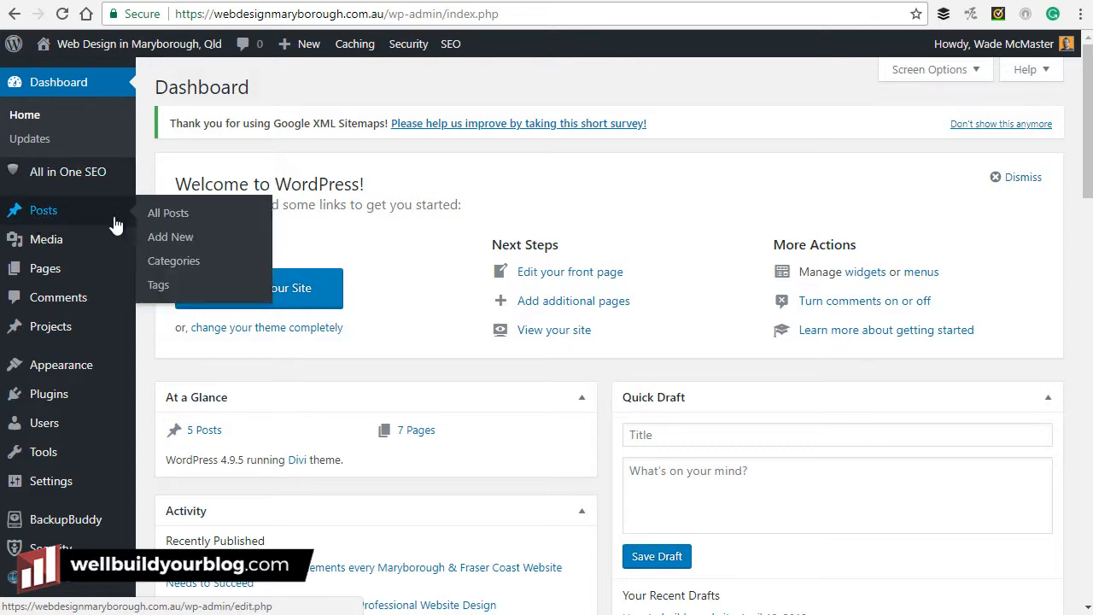
pyautogui.click(170, 220)
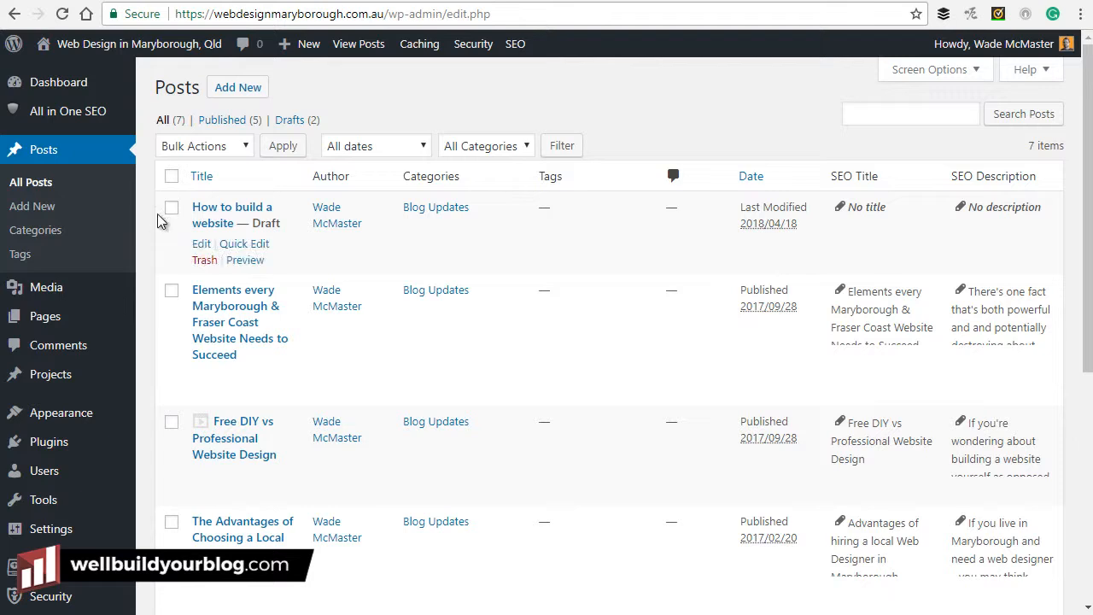
pyautogui.moveTo(281, 222)
pyautogui.mouseDown()
pyautogui.moveTo(248, 223)
pyautogui.moveTo(271, 222)
pyautogui.mouseUp()
pyautogui.click(232, 214)
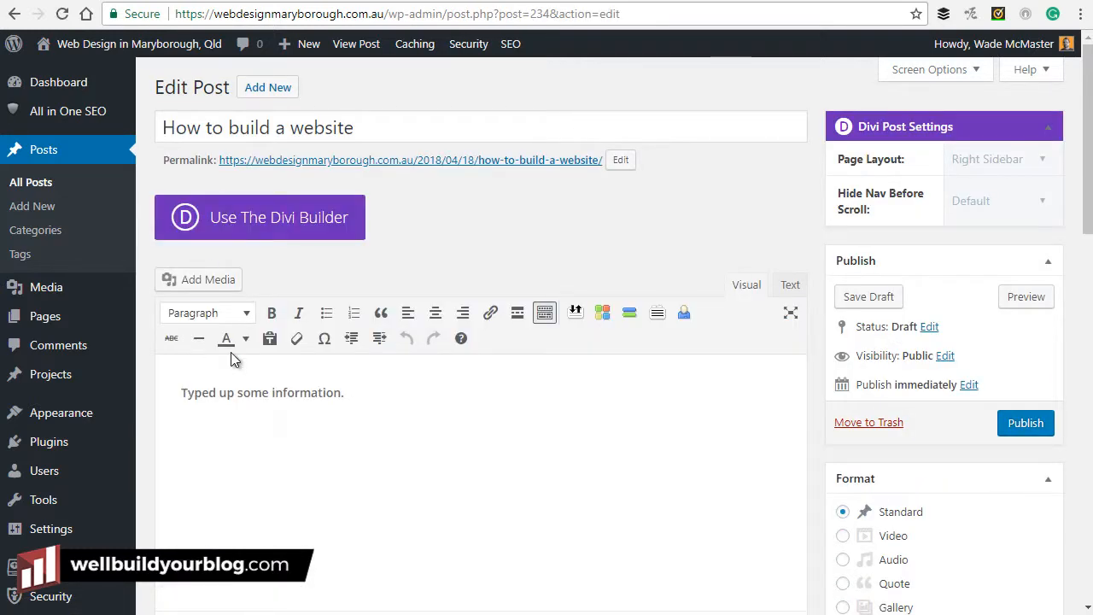
pyautogui.scroll(-2, 398, 302)
pyautogui.moveTo(345, 224)
pyautogui.mouseDown()
pyautogui.moveTo(183, 222)
pyautogui.moveTo(345, 229)
pyautogui.mouseUp()
pyautogui.click(369, 316)
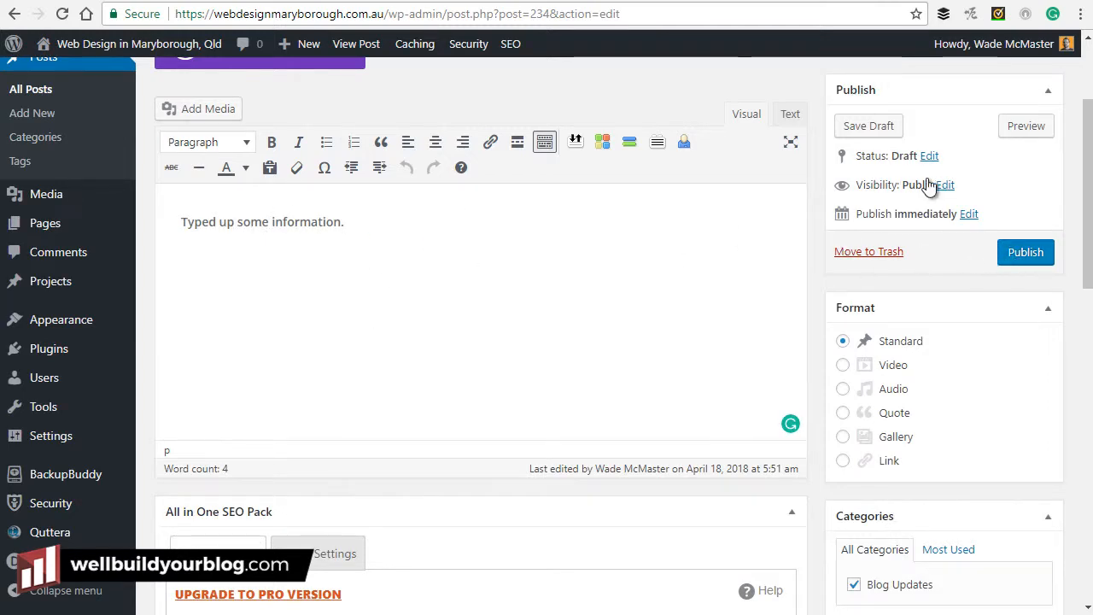
pyautogui.click(1021, 129)
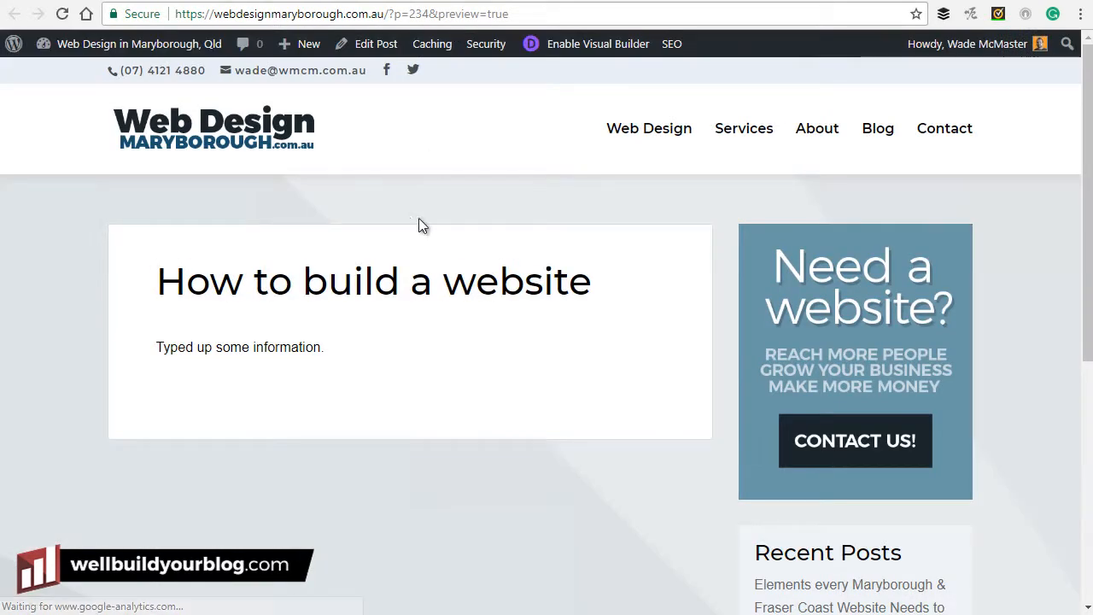
pyautogui.moveTo(156, 281); pyautogui.dragTo(466, 360)
pyautogui.click(465, 360)
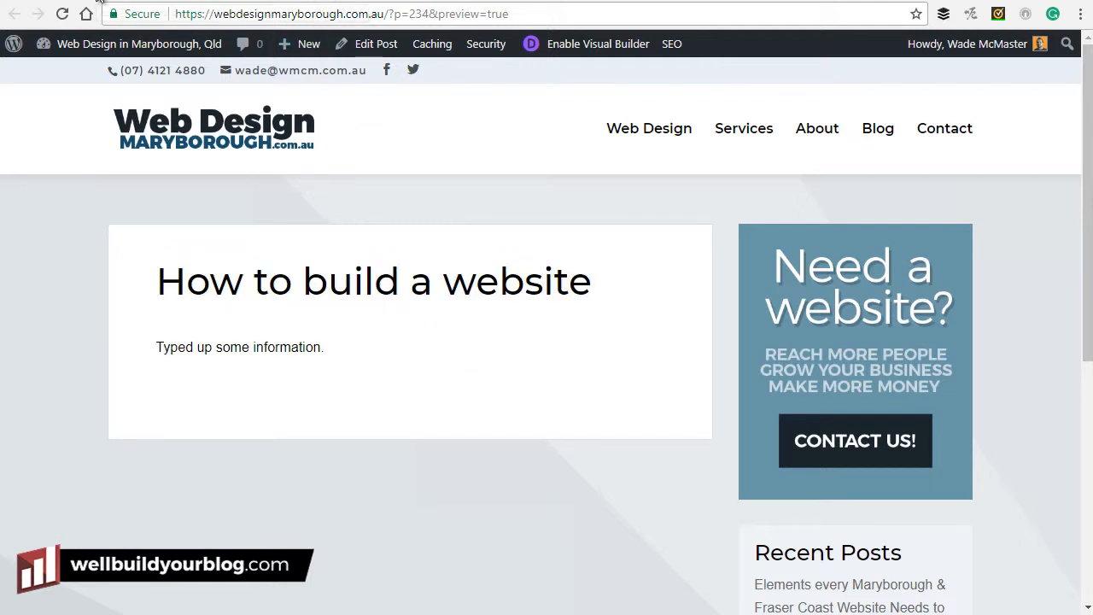
pyautogui.click(158, 0)
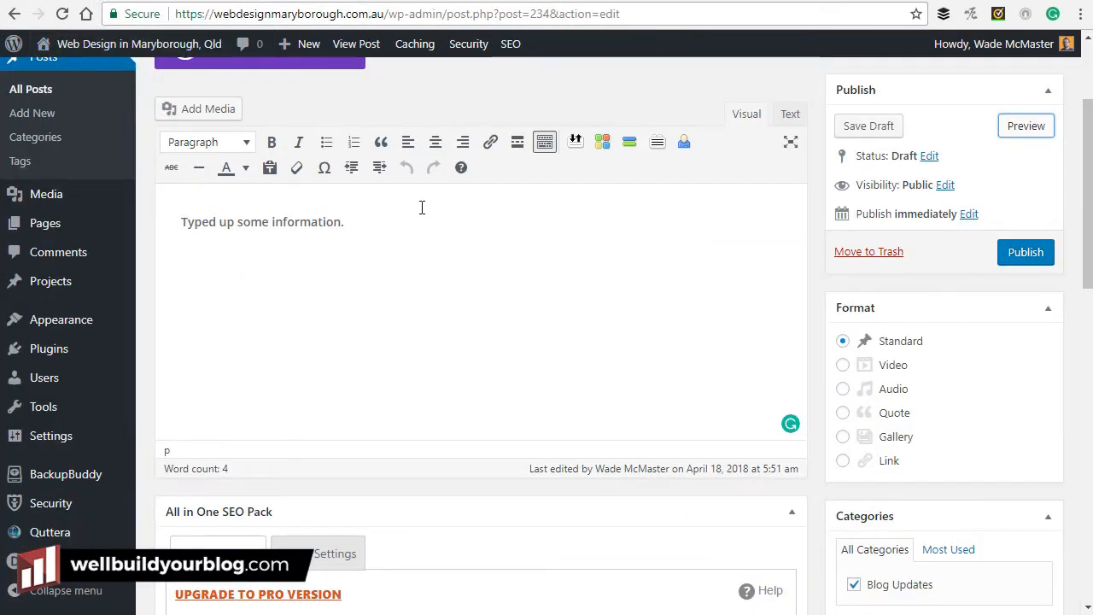
pyautogui.scroll(2, 535, 282)
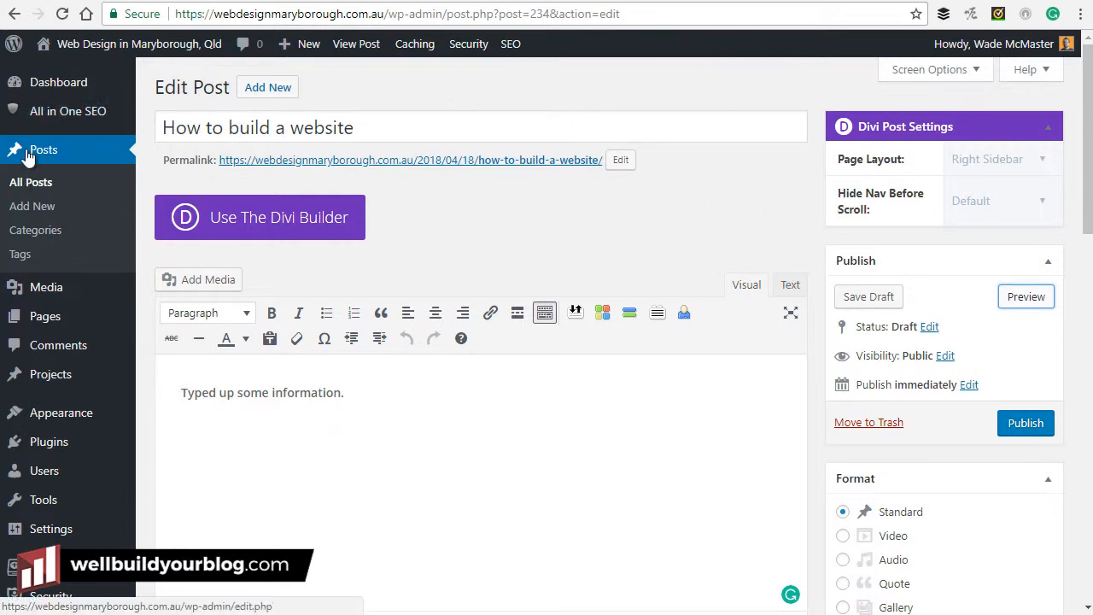
# Open the Test page from All Pages and replace its title with 'Links'.
pyautogui.moveTo(43, 327)
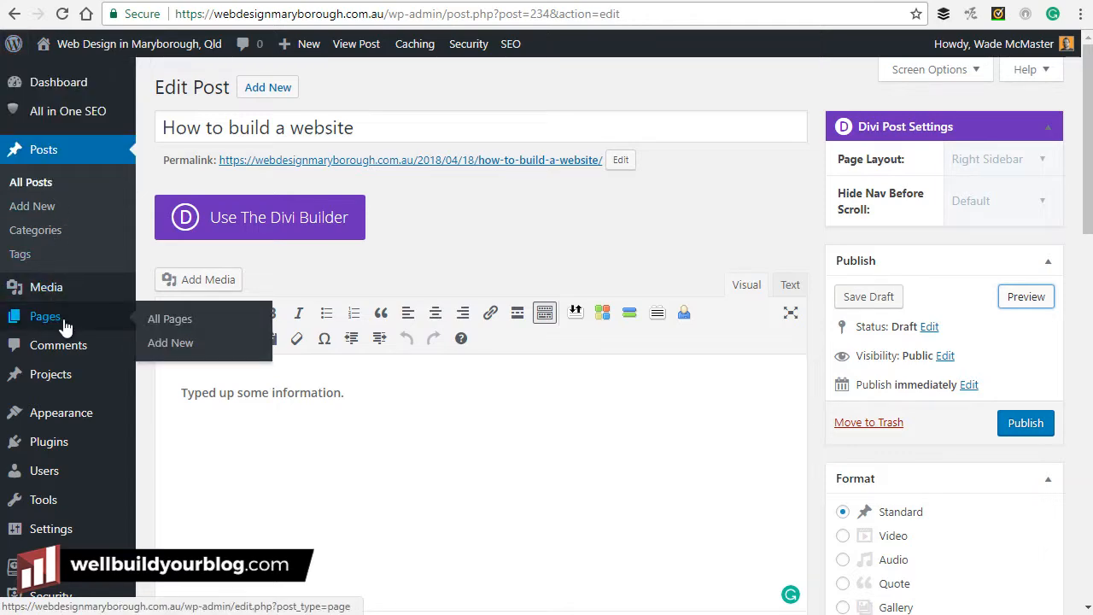
pyautogui.click(163, 322)
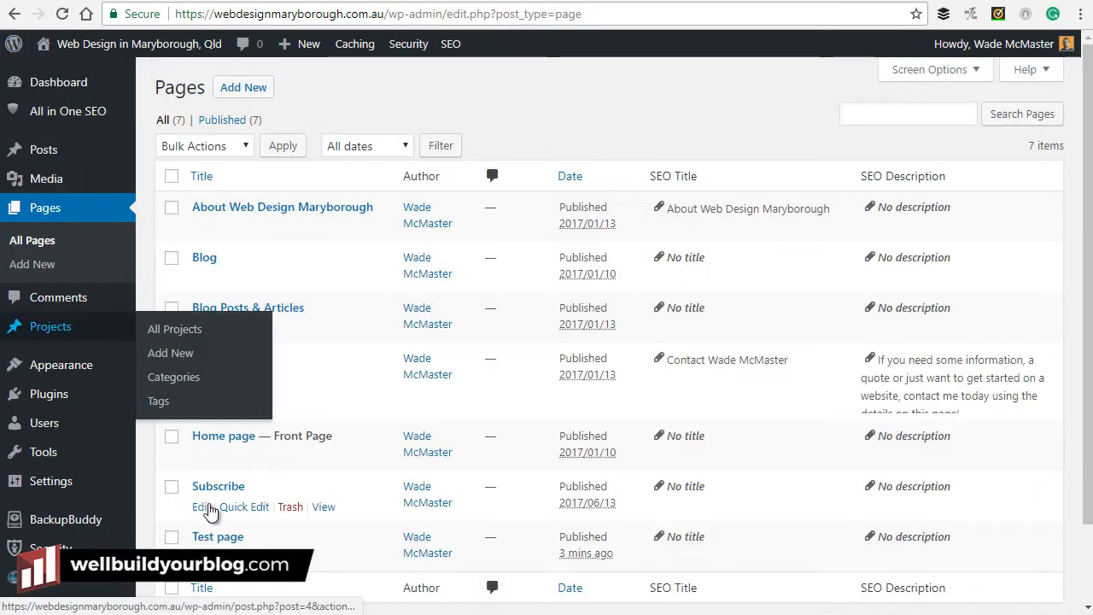
pyautogui.click(209, 539)
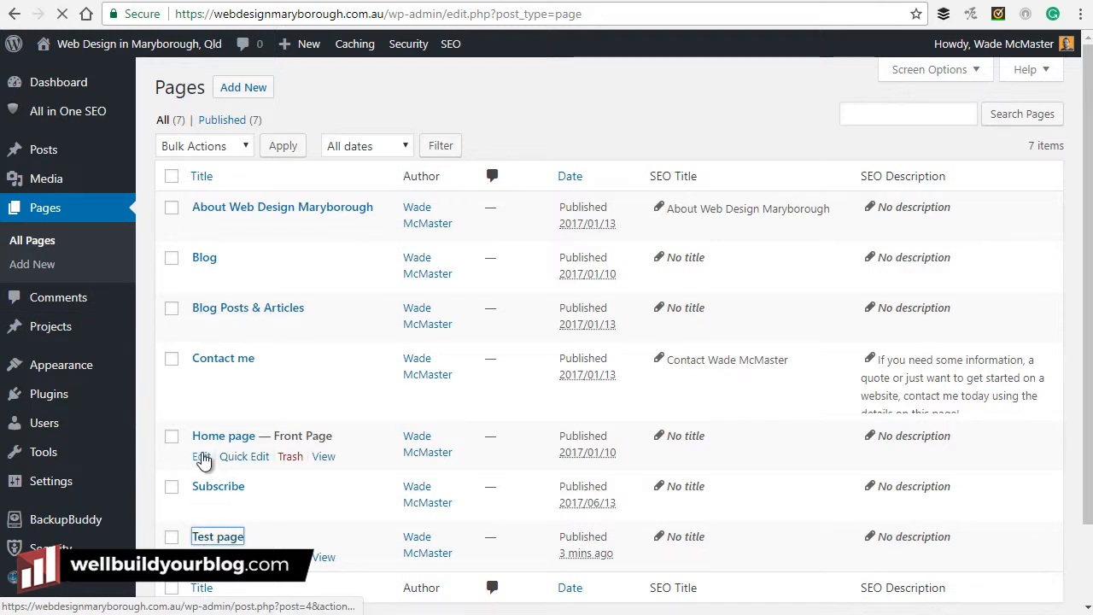
pyautogui.moveTo(264, 128); pyautogui.dragTo(158, 130)
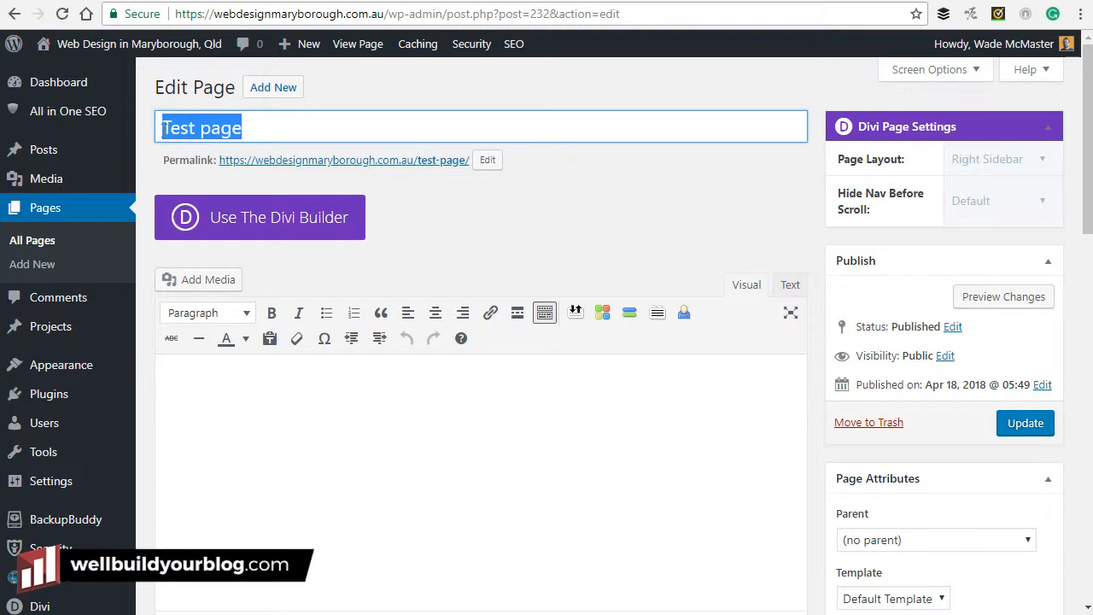
pyautogui.click(290, 129)
pyautogui.moveTo(203, 128); pyautogui.dragTo(278, 129)
pyautogui.write('Links')
pyautogui.click(319, 432)
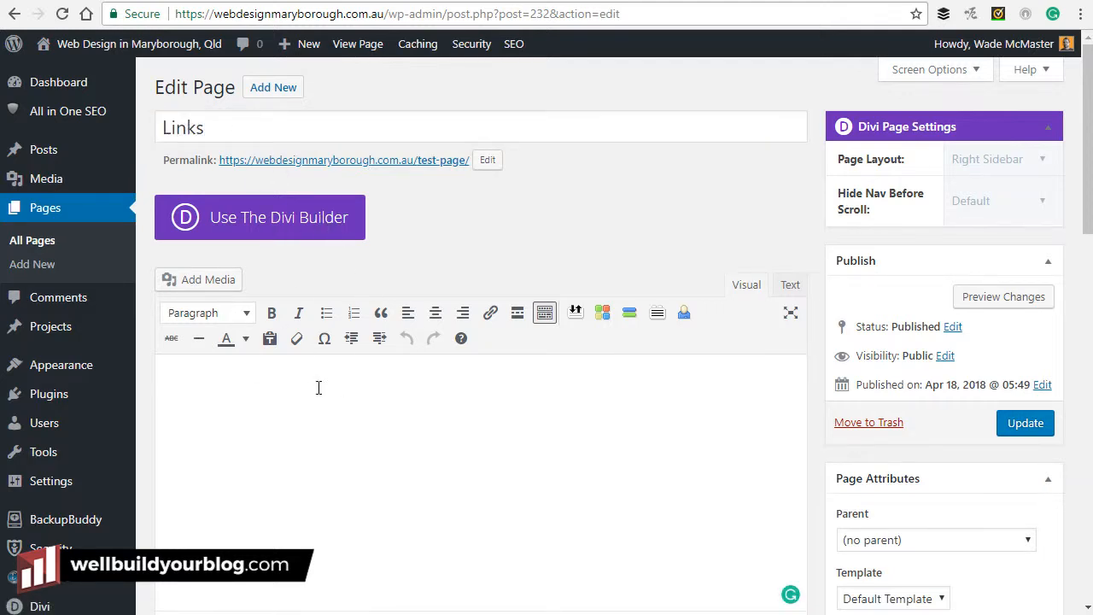
# Write 'Below are some resources you can use.', fixing 'your' to 'you', and add a new paragraph.
pyautogui.write('Below are s')
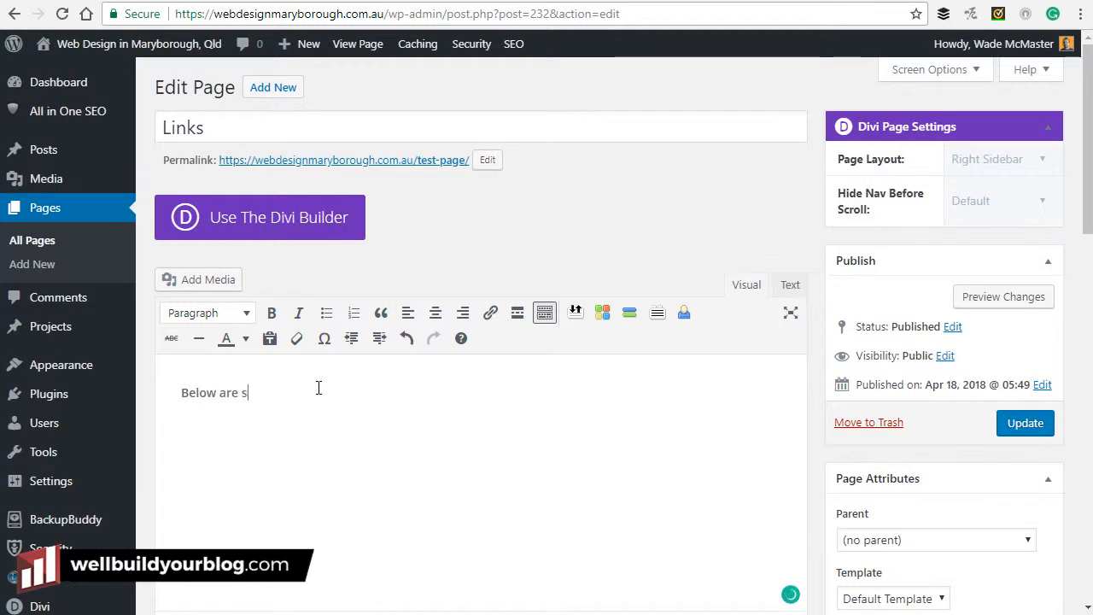
pyautogui.write('ome resources your can use.')
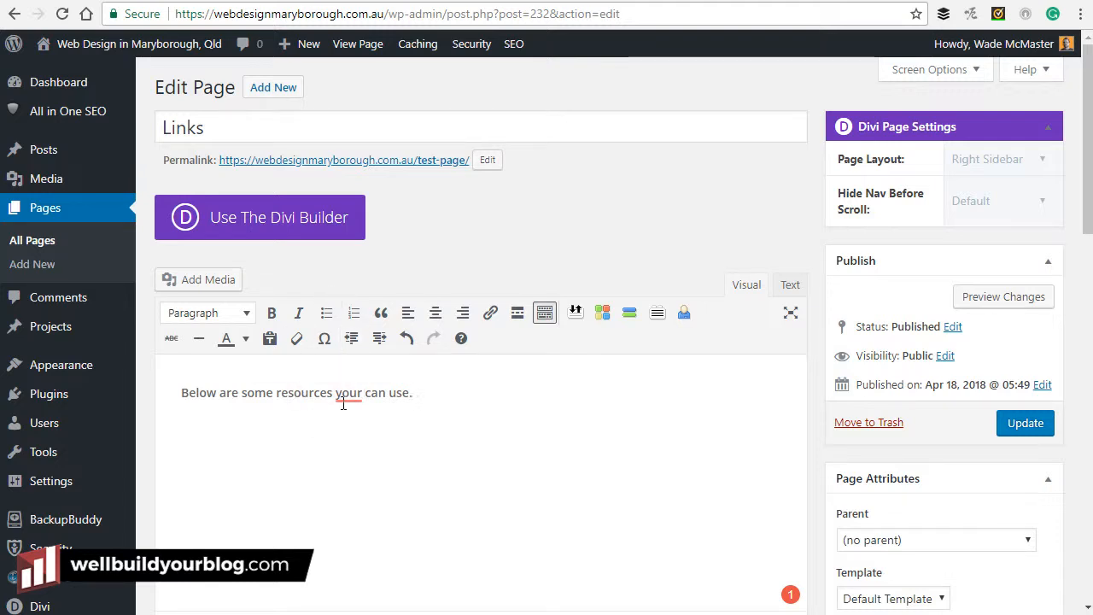
pyautogui.click(408, 341)
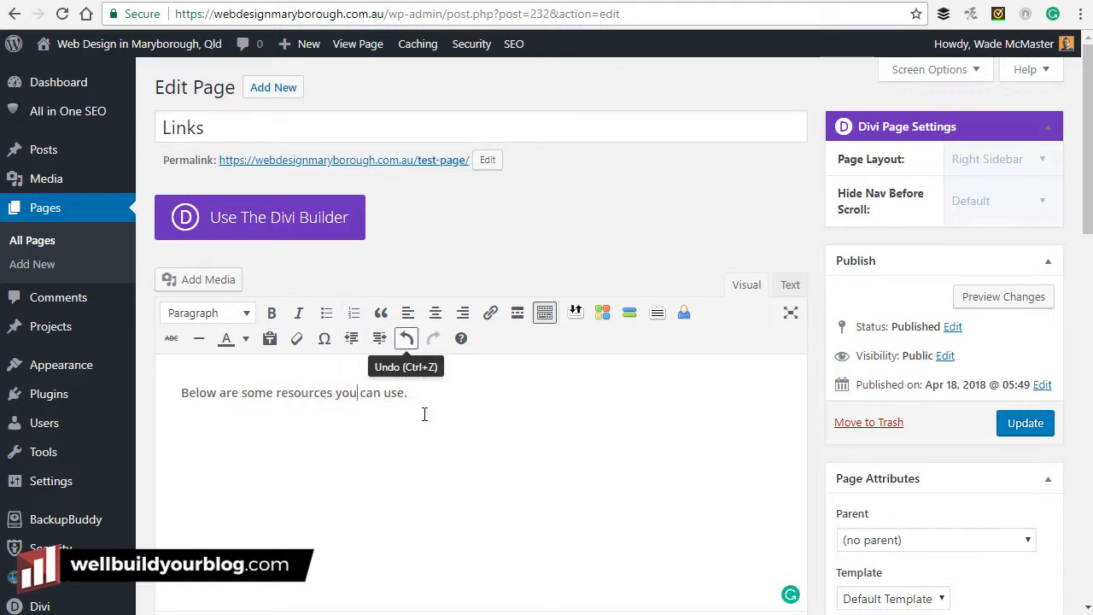
pyautogui.click(481, 437)
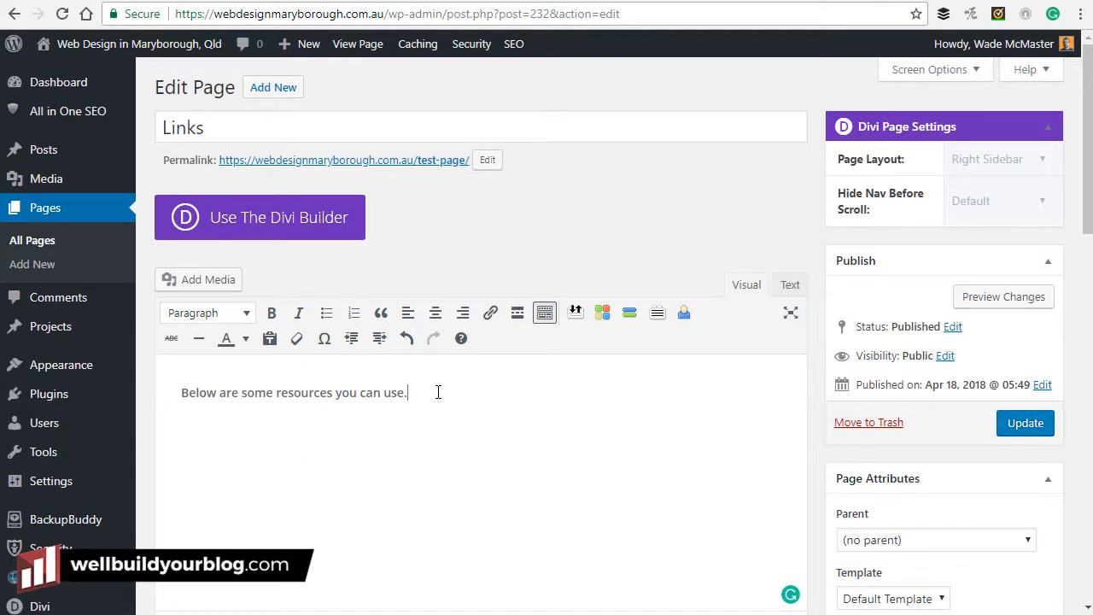
pyautogui.press('Return')
pyautogui.moveTo(304, 393); pyautogui.dragTo(279, 393)
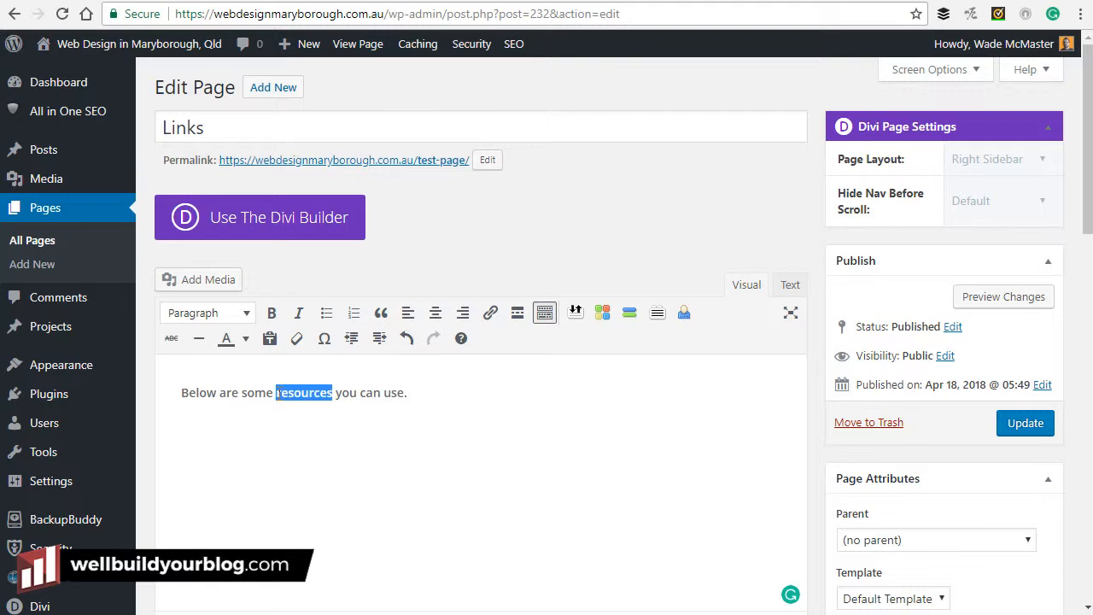
# Make 'resources' bold and italic, and italicise 'you can use.'.
pyautogui.click(271, 315)
pyautogui.click(322, 439)
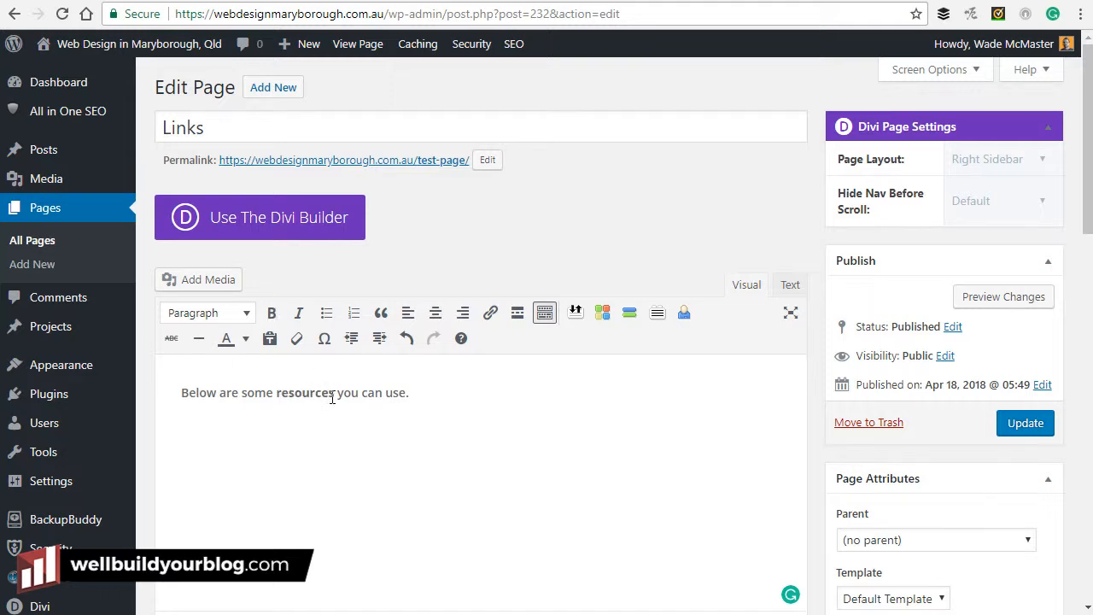
pyautogui.doubleClick(276, 392)
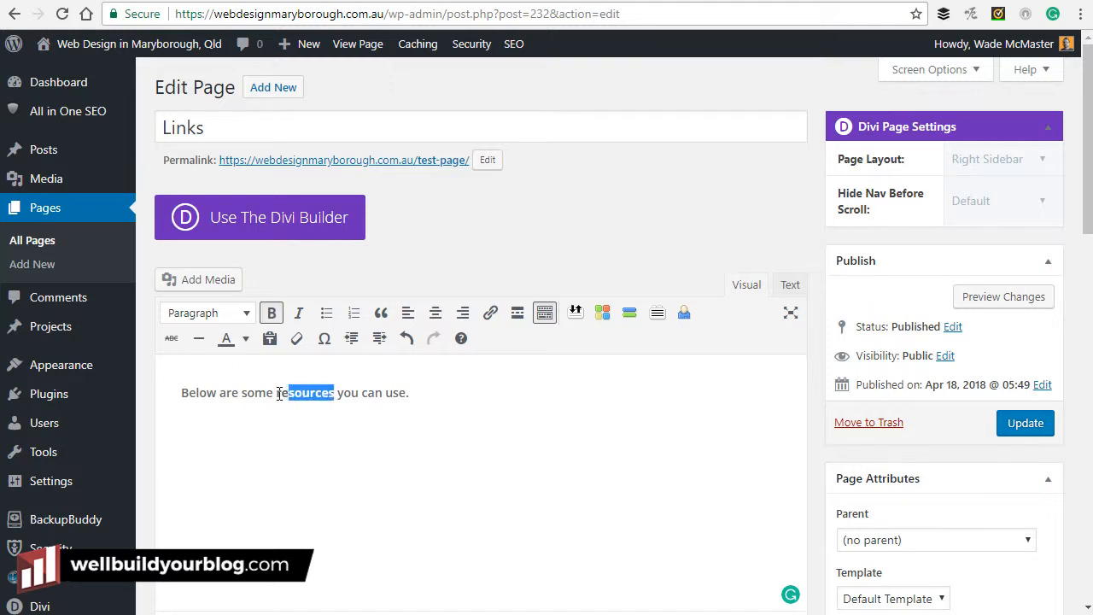
pyautogui.click(300, 315)
pyautogui.click(336, 448)
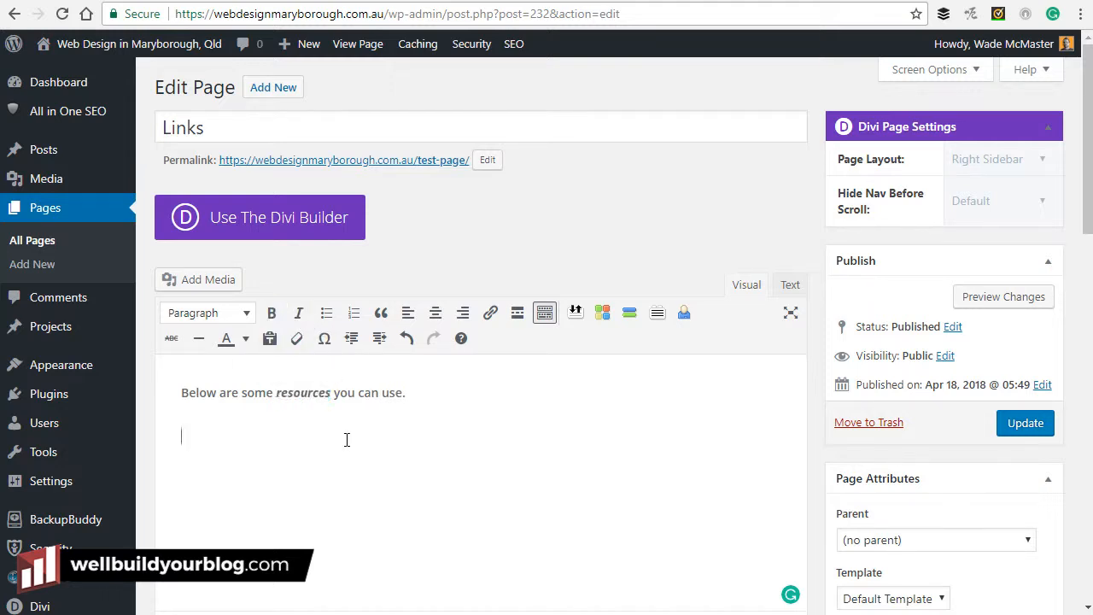
pyautogui.moveTo(407, 392); pyautogui.dragTo(334, 393)
pyautogui.click(299, 313)
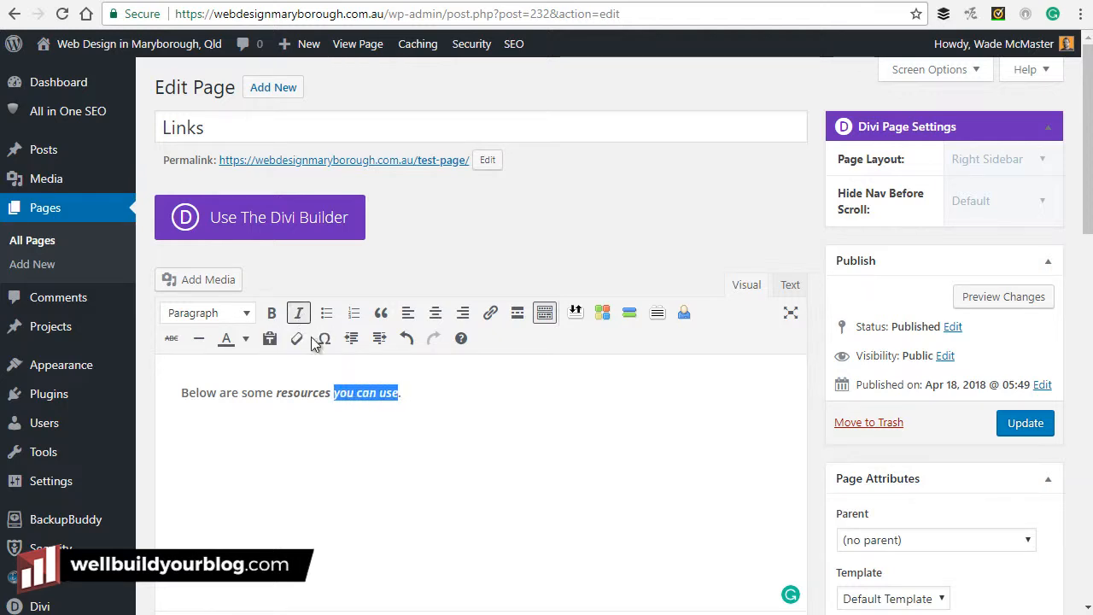
pyautogui.click(374, 434)
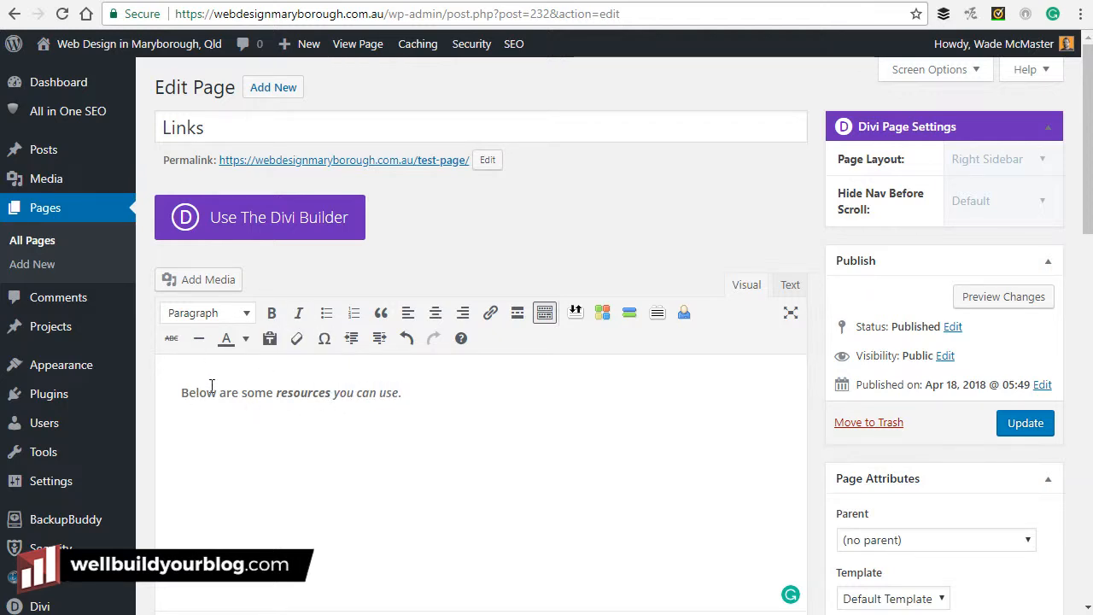
pyautogui.click(307, 397)
pyautogui.click(370, 393)
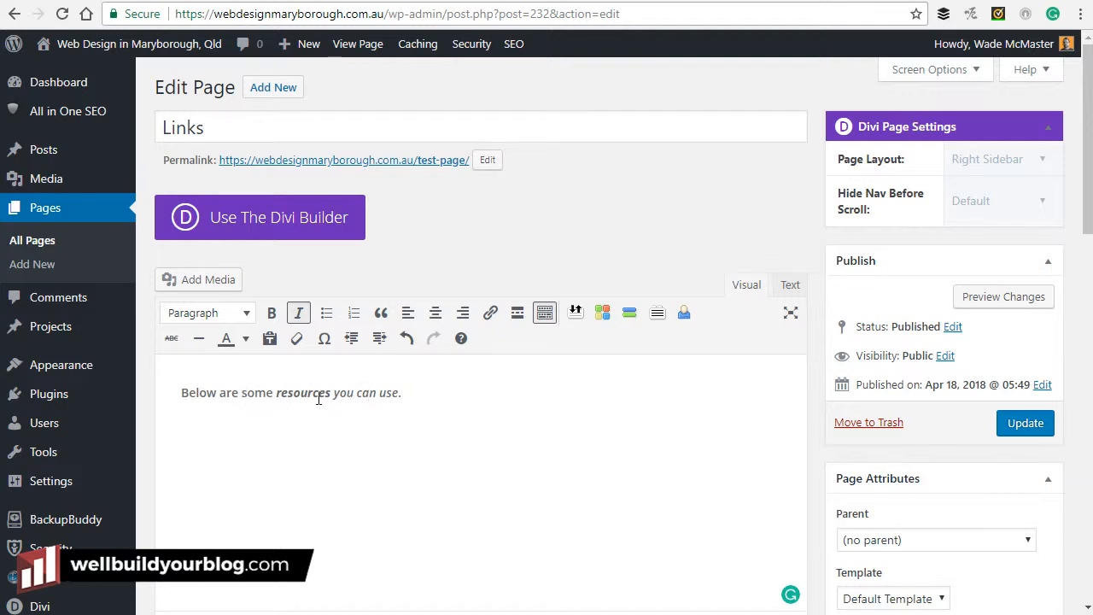
# Colour the word 'resources' red and start a new line below the sentence.
pyautogui.moveTo(276, 394); pyautogui.dragTo(329, 391)
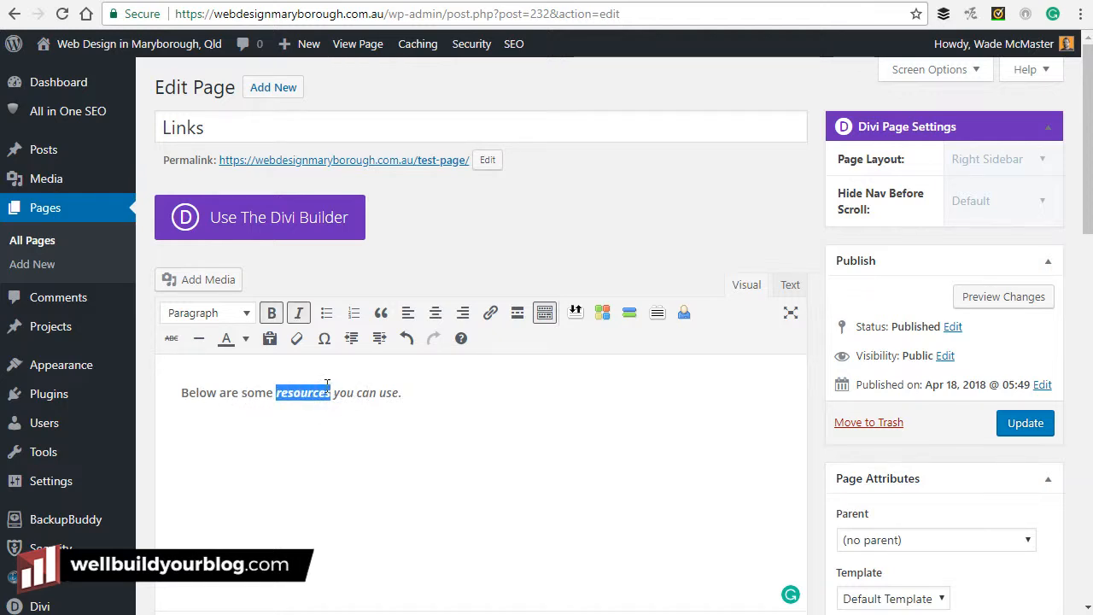
pyautogui.click(246, 340)
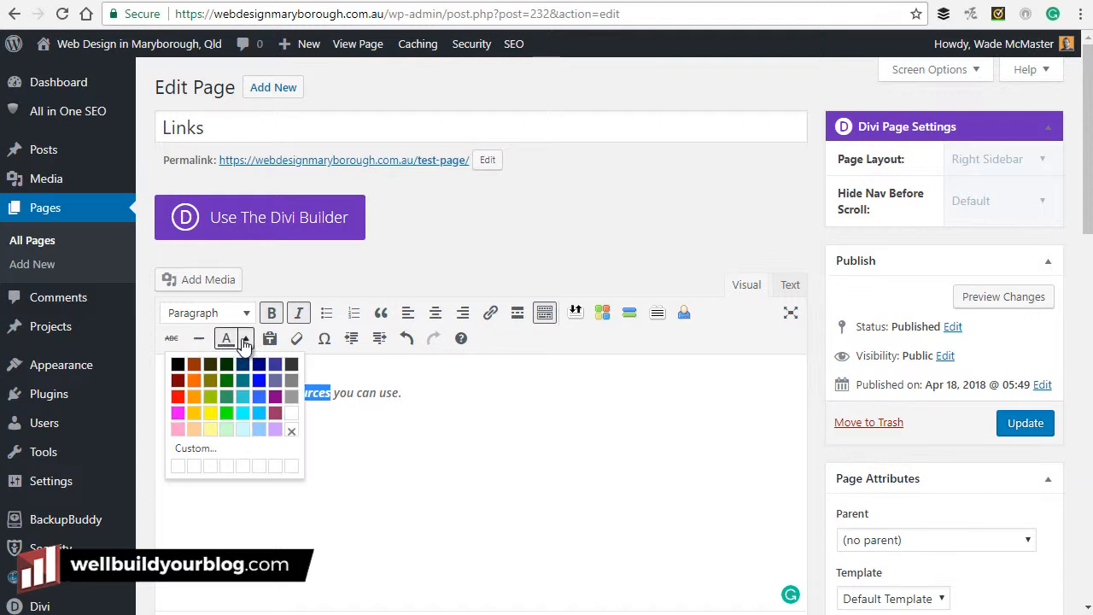
pyautogui.click(177, 398)
pyautogui.click(410, 432)
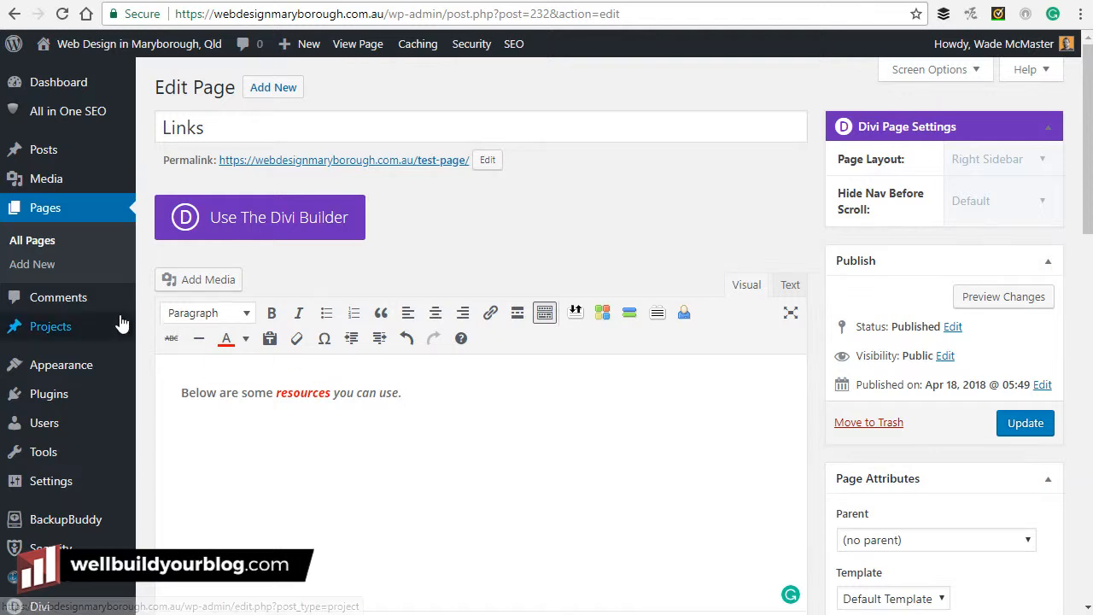
pyautogui.press('Return')
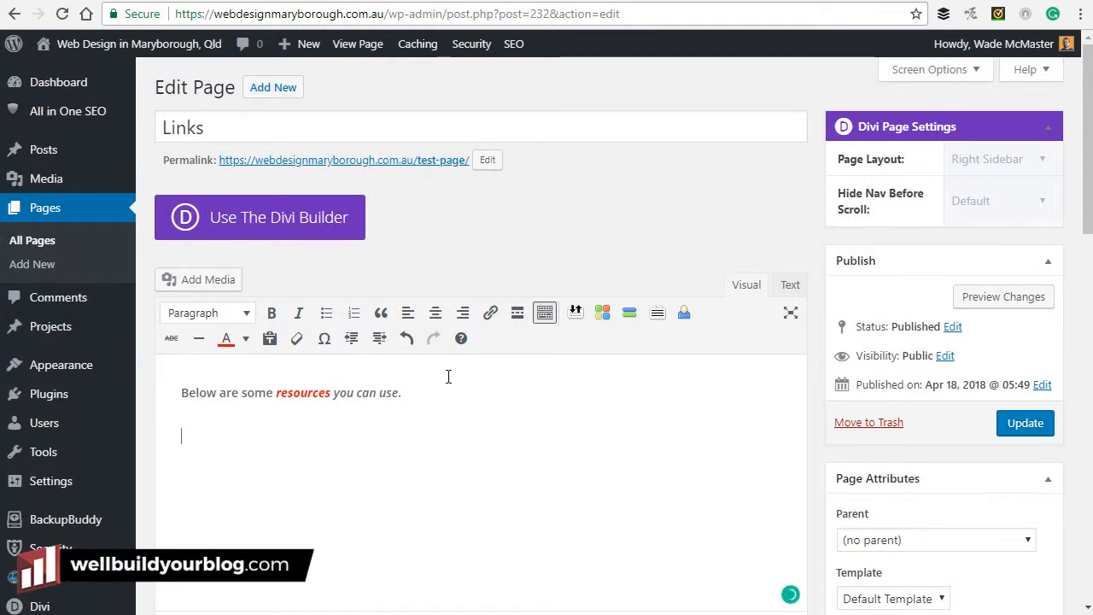
# Type the author's name and 'We'll Build Your Blog' on two lines, trying bullets then removing them.
pyautogui.write('Wade McMaster')
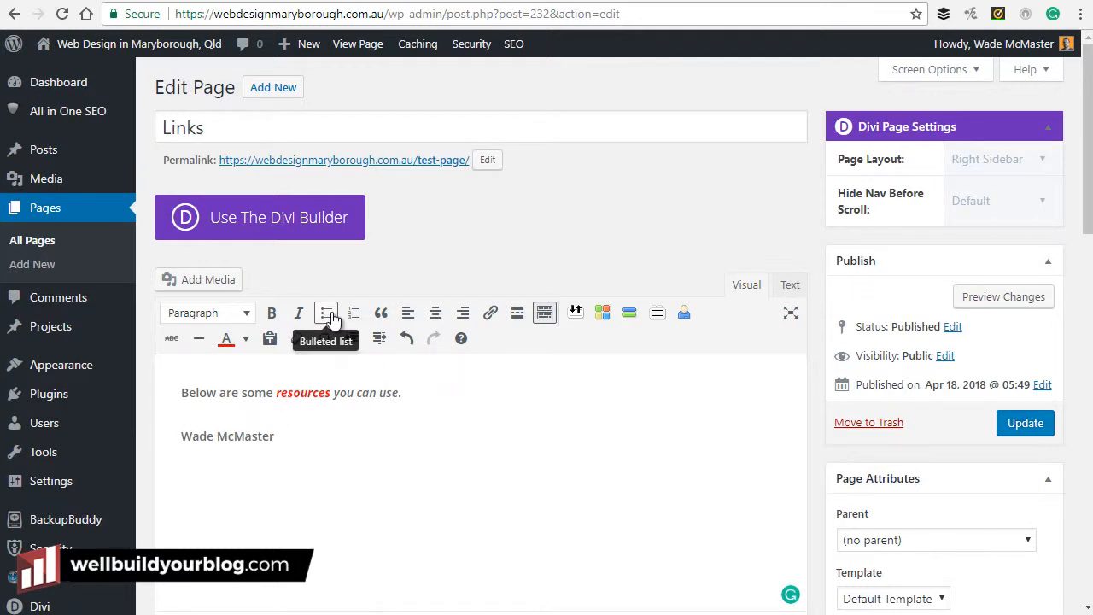
pyautogui.moveTo(253, 437); pyautogui.dragTo(192, 437)
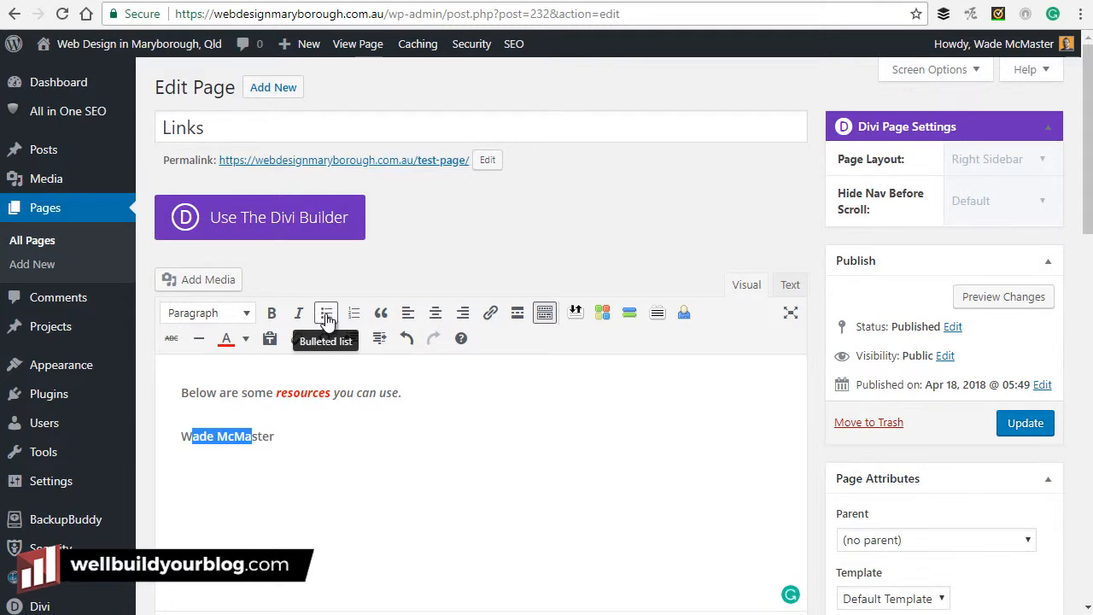
pyautogui.click(327, 318)
pyautogui.click(354, 435)
pyautogui.press('Return')
pyautogui.write("We'll Build Your Blog")
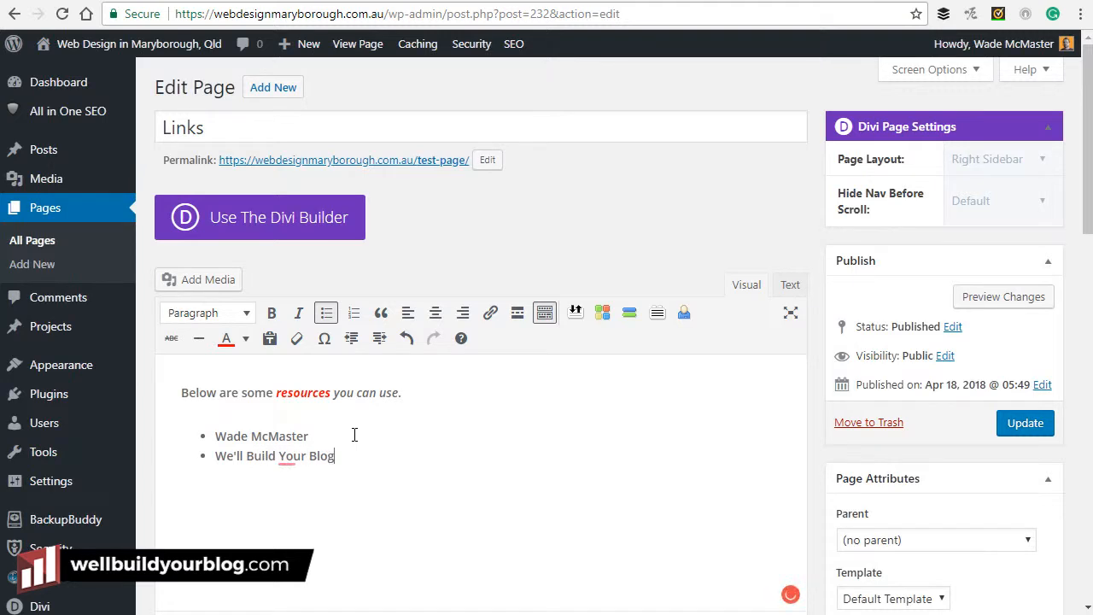
pyautogui.click(261, 437)
pyautogui.click(267, 457)
pyautogui.click(326, 313)
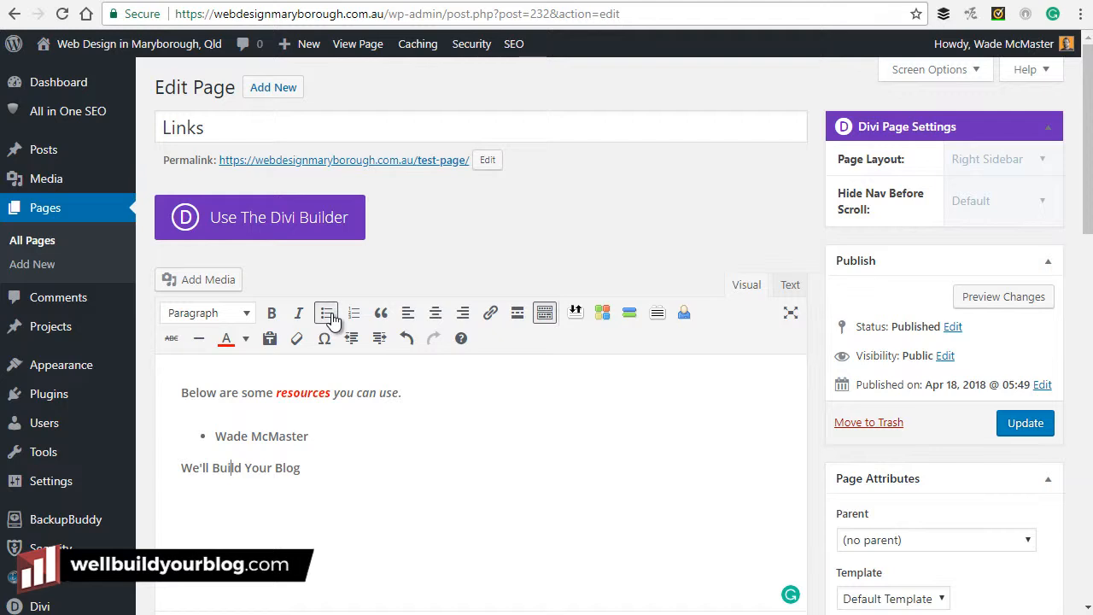
pyautogui.click(326, 312)
pyautogui.moveTo(353, 459); pyautogui.dragTo(231, 434)
pyautogui.click(326, 313)
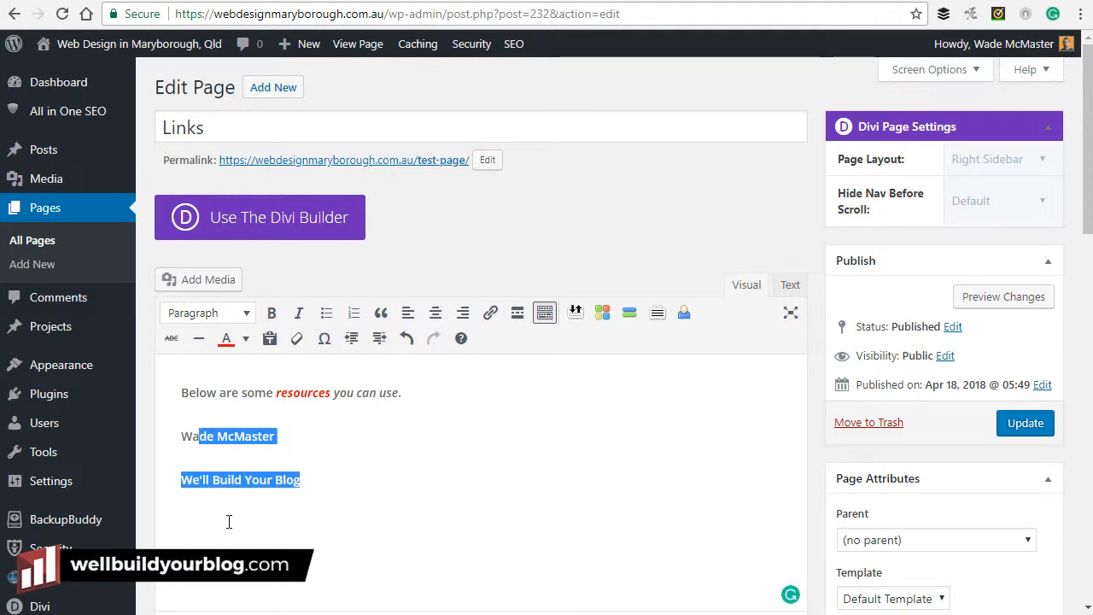
# Try numbering, centre and right alignment on both lines, ending unnumbered and left-aligned.
pyautogui.click(354, 313)
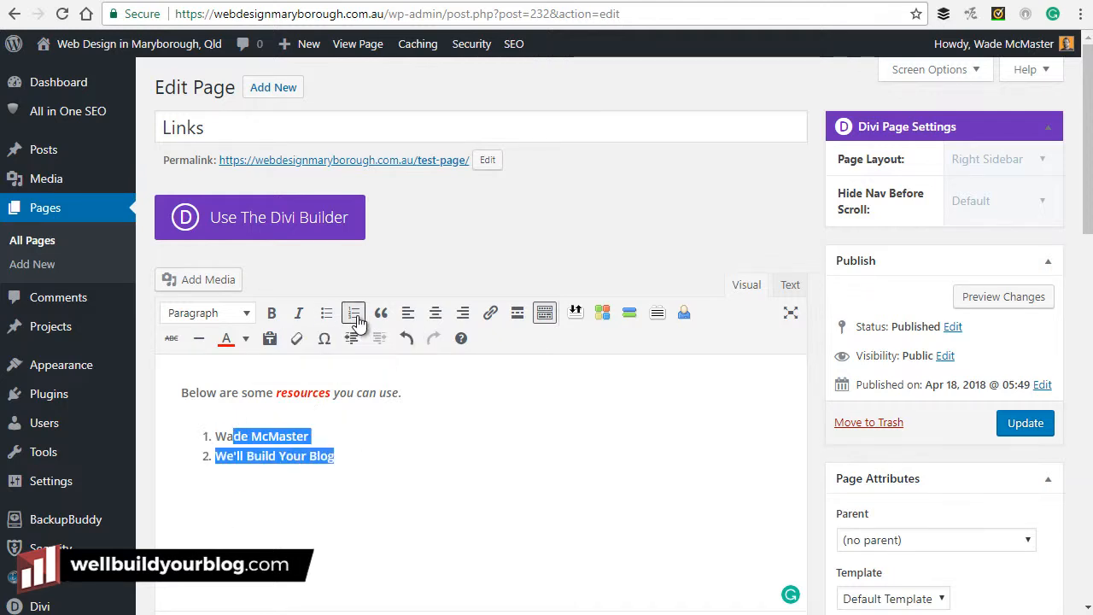
pyautogui.click(354, 313)
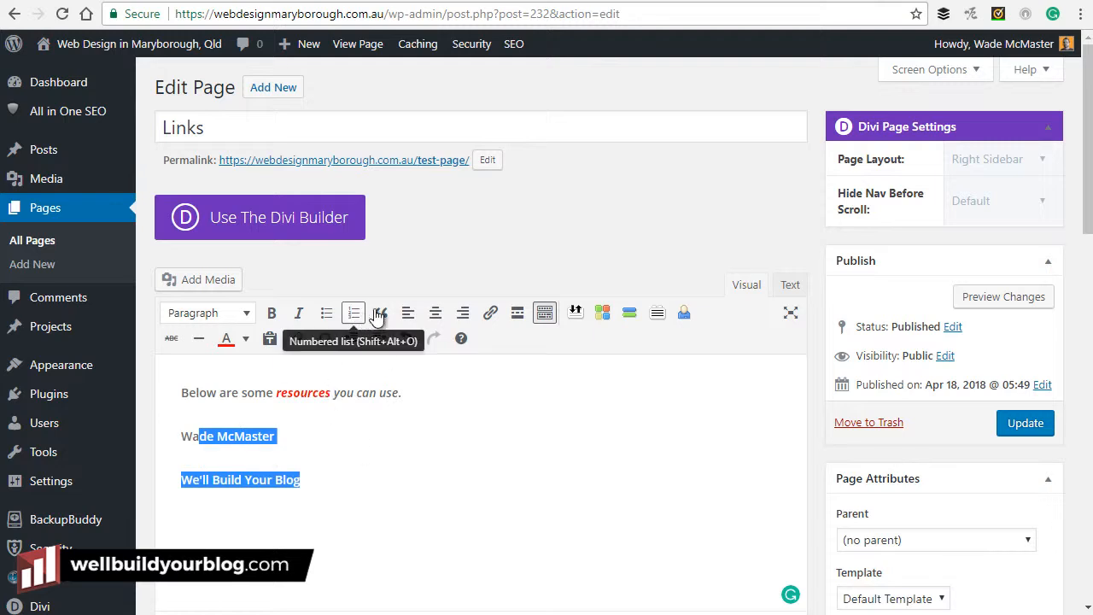
pyautogui.click(434, 314)
pyautogui.click(462, 313)
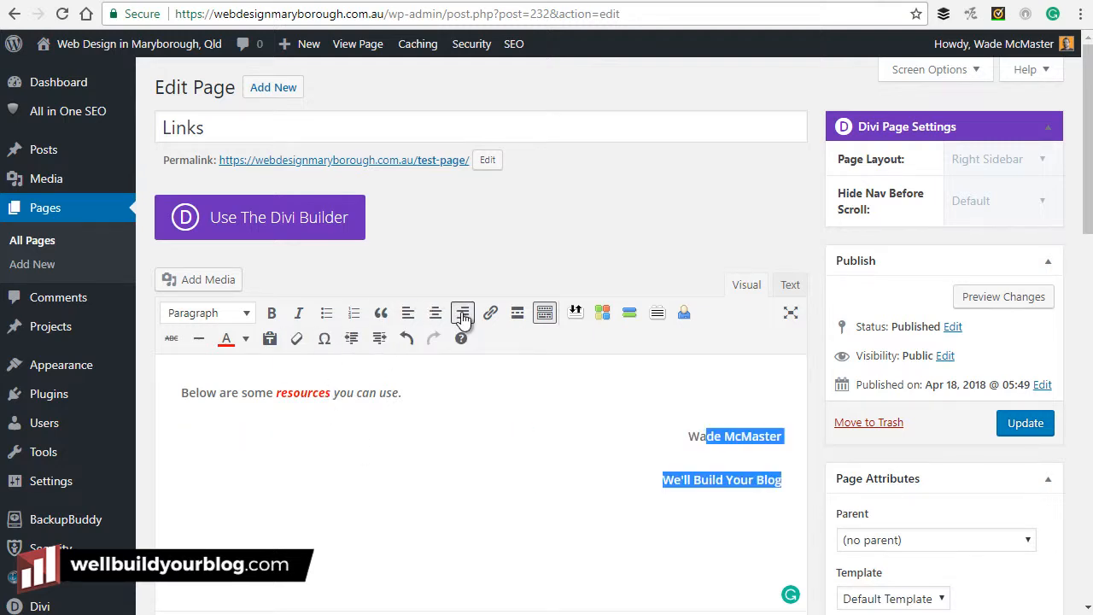
pyautogui.click(414, 314)
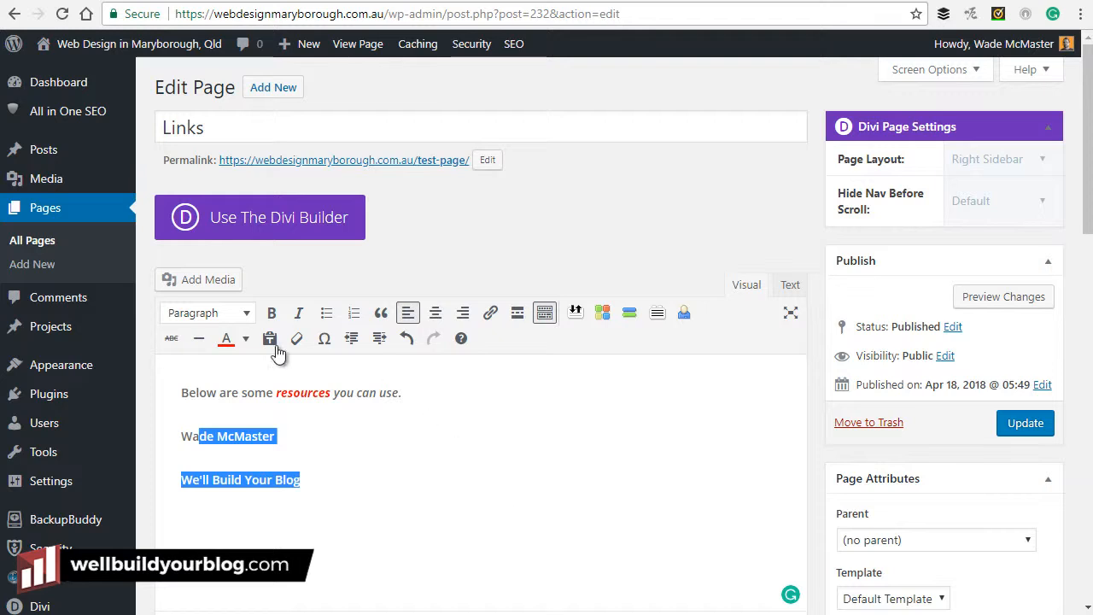
# Strike through the name, try and remove a horizontal line, then break the tagline onto its own line with Shift+Enter.
pyautogui.click(352, 436)
pyautogui.moveTo(280, 436); pyautogui.dragTo(178, 436)
pyautogui.click(178, 339)
pyautogui.press('Right')
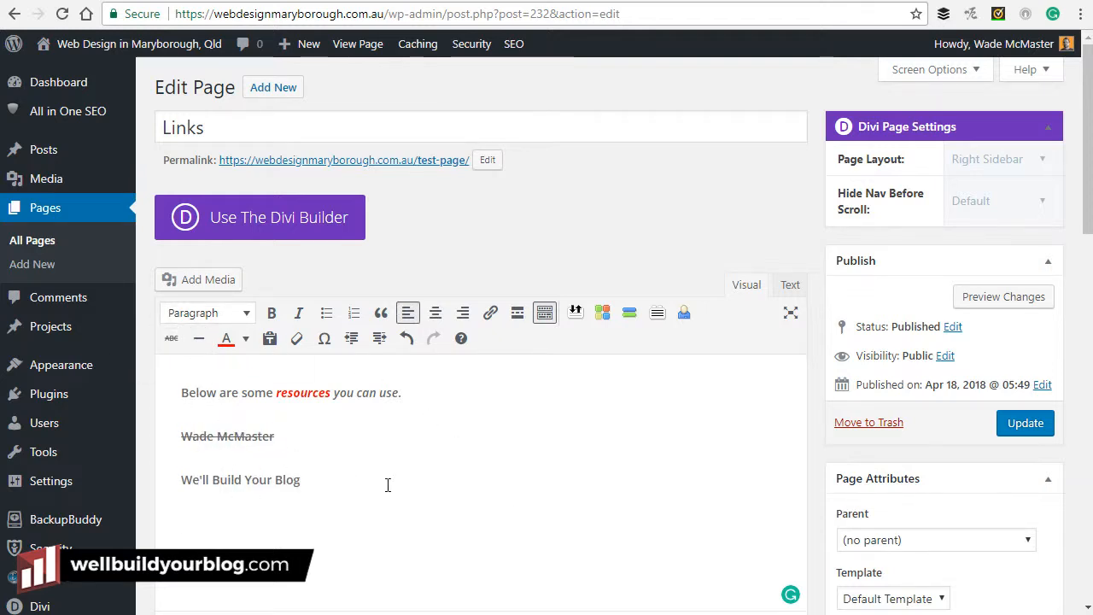
pyautogui.click(198, 340)
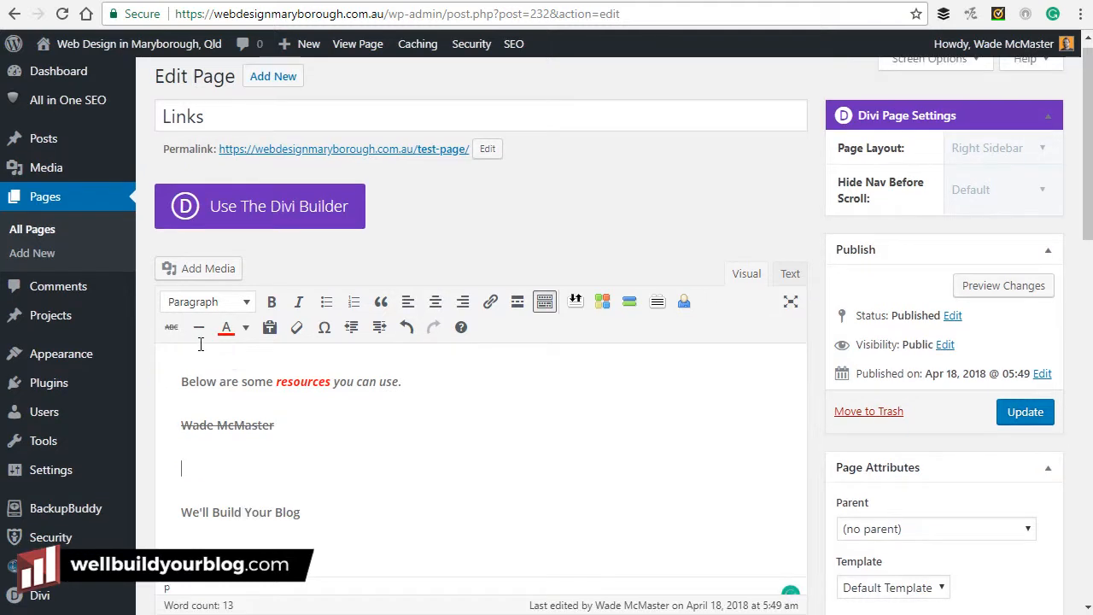
pyautogui.moveTo(317, 486); pyautogui.dragTo(194, 431)
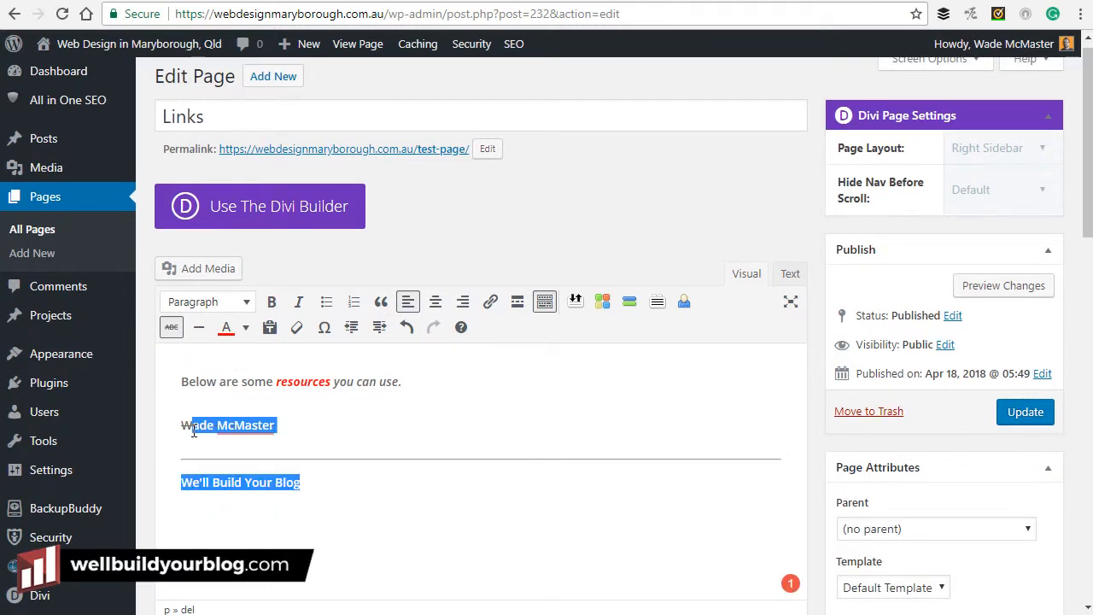
pyautogui.click(317, 476)
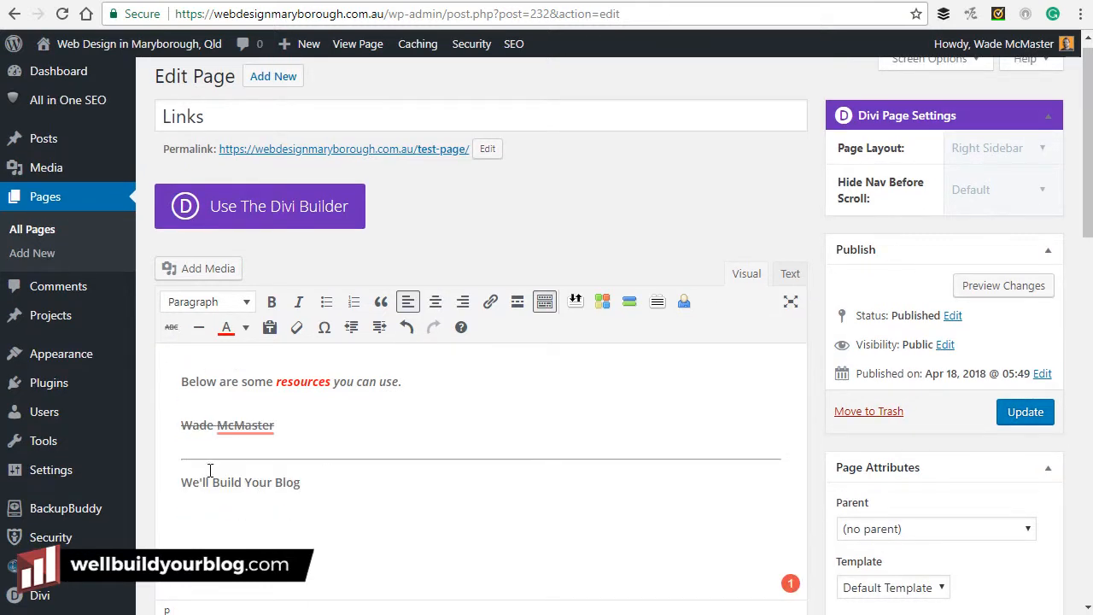
pyautogui.click(181, 482)
pyautogui.press('BackSpace')
pyautogui.press('BackSpace')
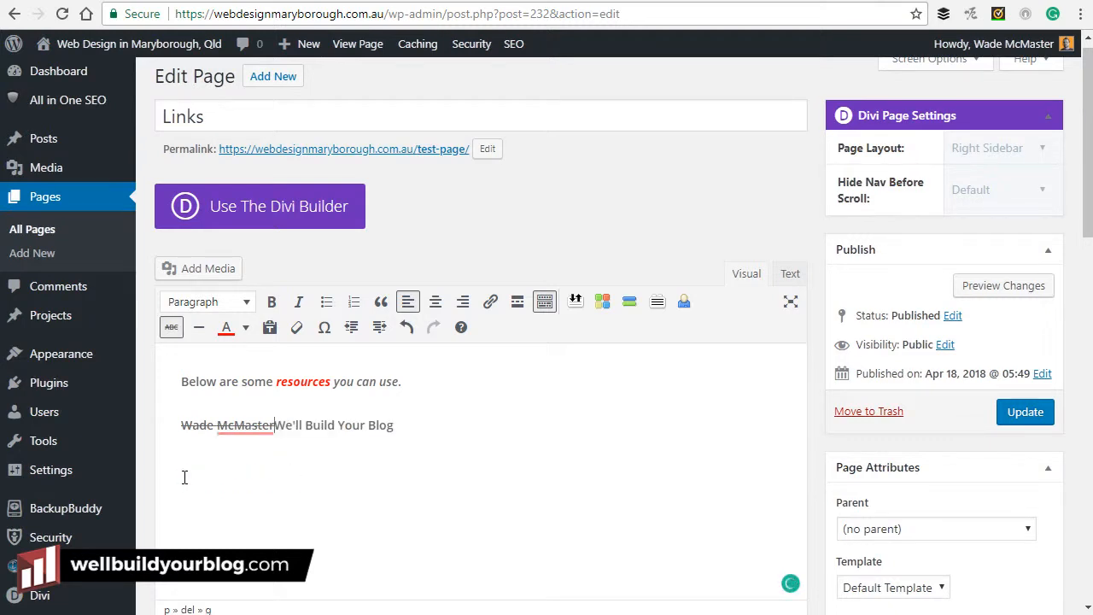
pyautogui.press('Return')
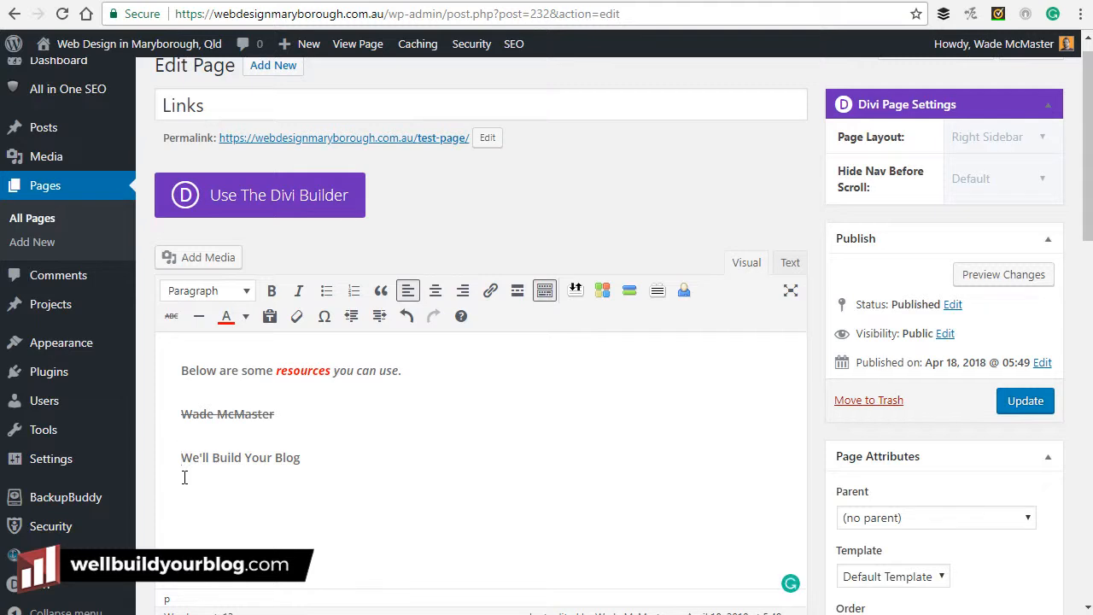
pyautogui.press('BackSpace')
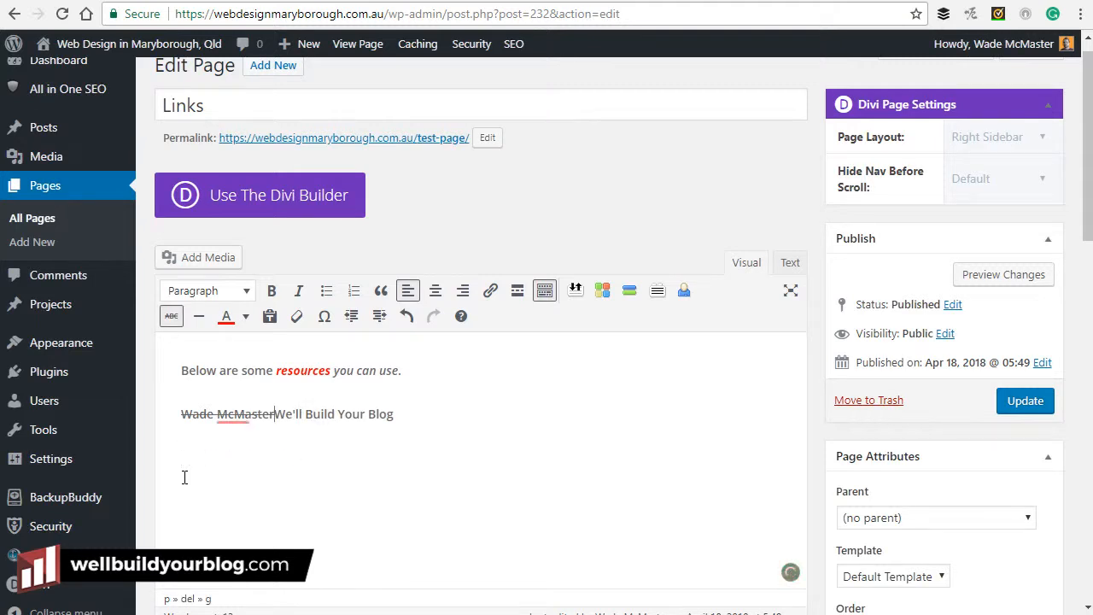
pyautogui.hotkey('shift', 'Return')
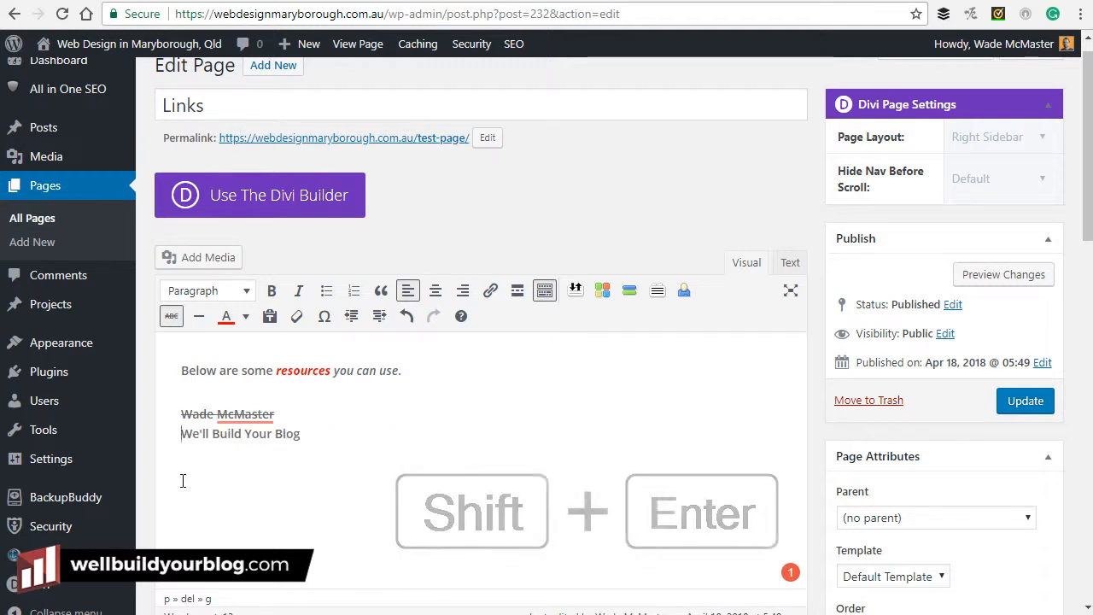
# Remove the name's strikethrough and make the name and tagline a single bulleted item.
pyautogui.moveTo(287, 415); pyautogui.dragTo(182, 414)
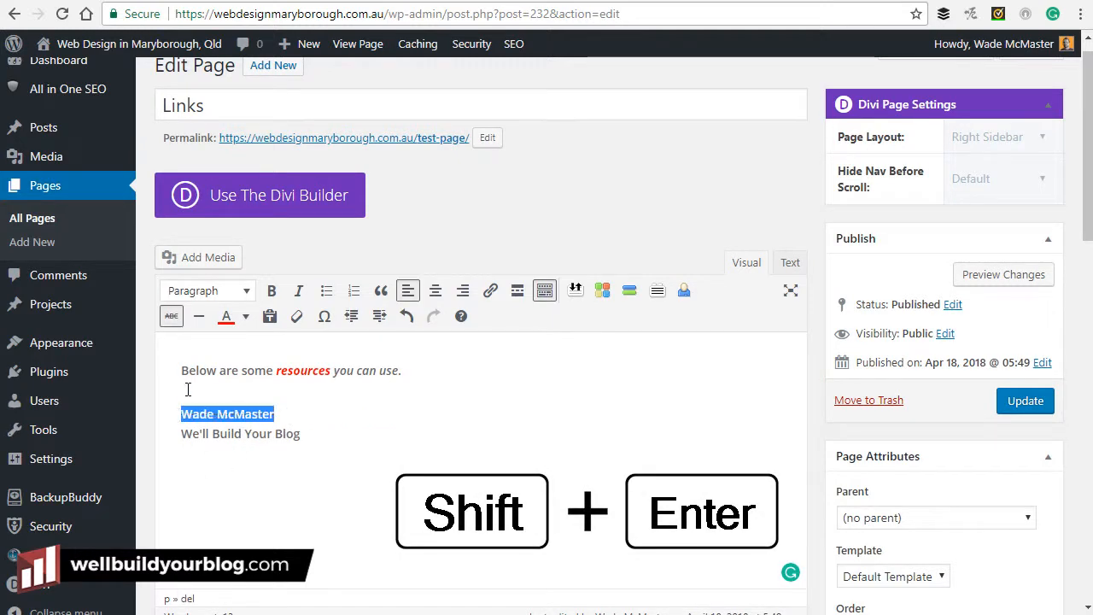
pyautogui.click(171, 316)
pyautogui.moveTo(385, 463); pyautogui.dragTo(193, 414)
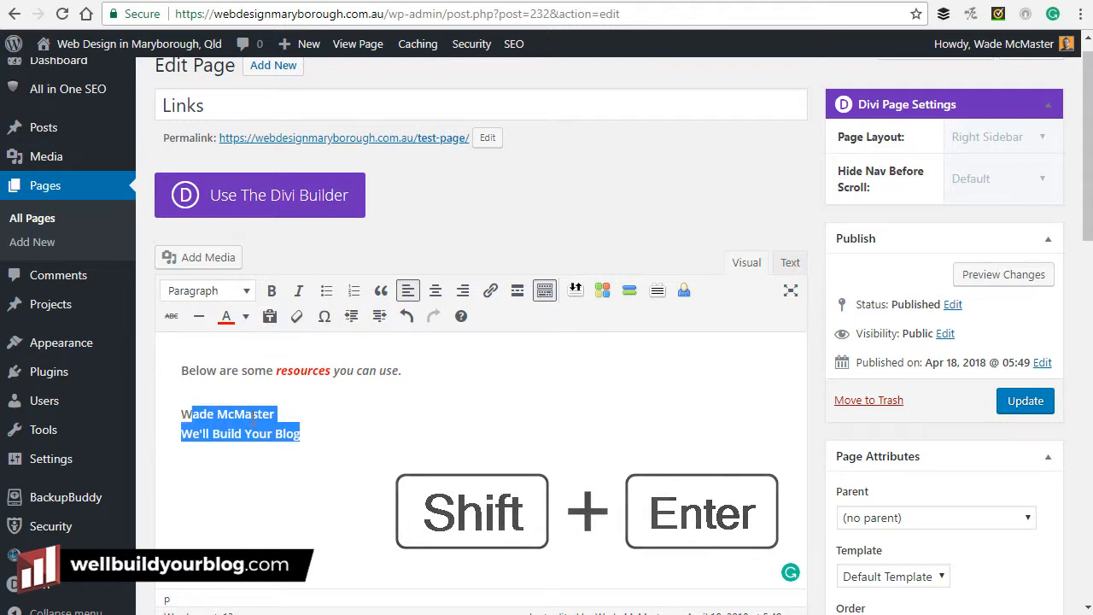
pyautogui.click(330, 294)
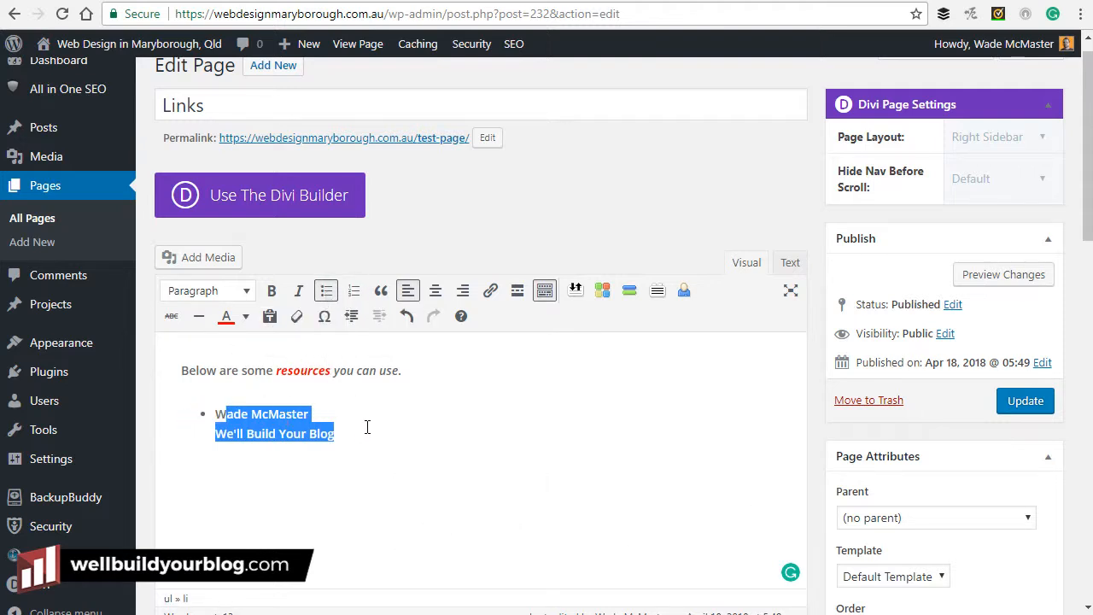
# Make the name in the first bullet bold.
pyautogui.click(374, 453)
pyautogui.moveTo(324, 410); pyautogui.dragTo(216, 415)
pyautogui.click(271, 290)
pyautogui.click(337, 434)
pyautogui.click(328, 413)
pyautogui.click(340, 433)
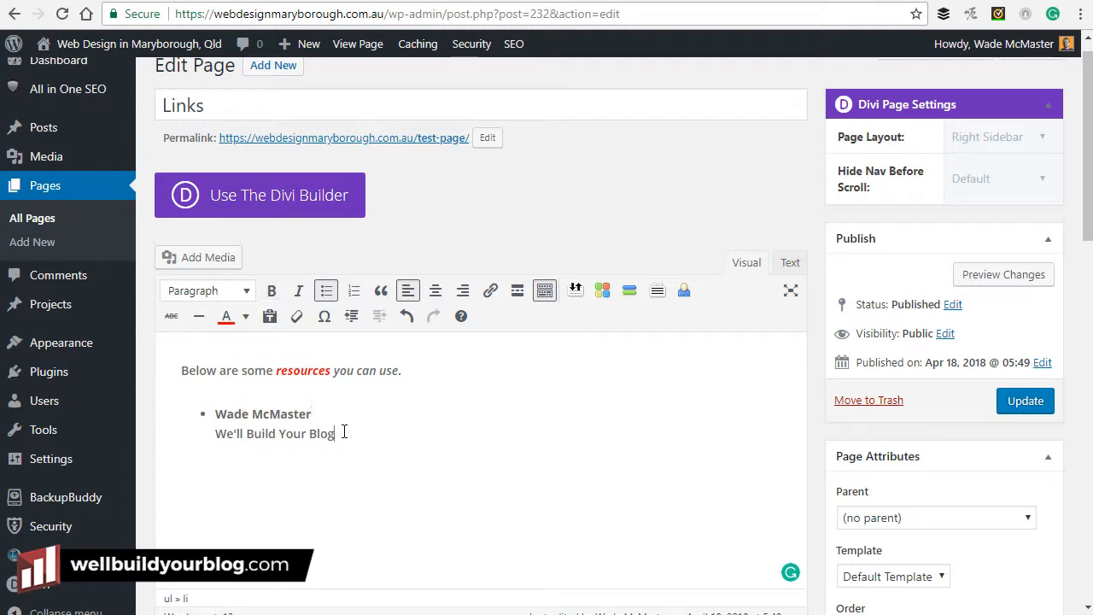
# Add a second bullet containing the word 'Google' in bold.
pyautogui.press('Return')
pyautogui.write('W')
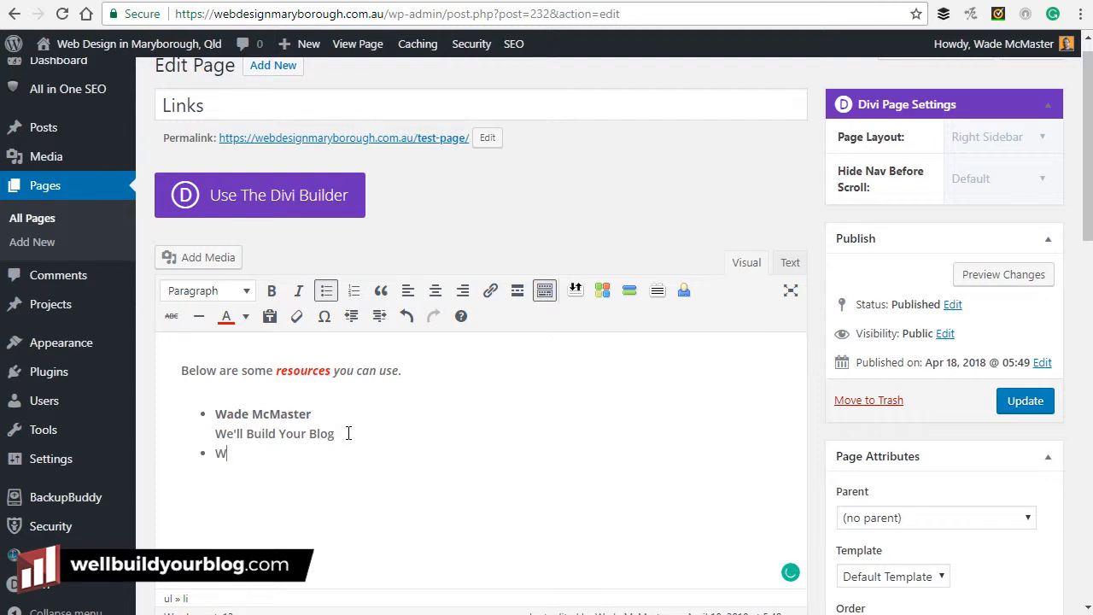
pyautogui.press('BackSpace')
pyautogui.press('BackSpace')
pyautogui.press('BackSpace')
pyautogui.press('BackSpace')
pyautogui.press('BackSpace')
pyautogui.write('Google')
pyautogui.hotkey('shift', 'Home')
pyautogui.hotkey('ctrl', 'b')
pyautogui.press('Return')
pyautogui.hotkey('ctrl', 'z')
pyautogui.press('End')
pyautogui.hotkey('ctrl', 'b')
pyautogui.press('Return')
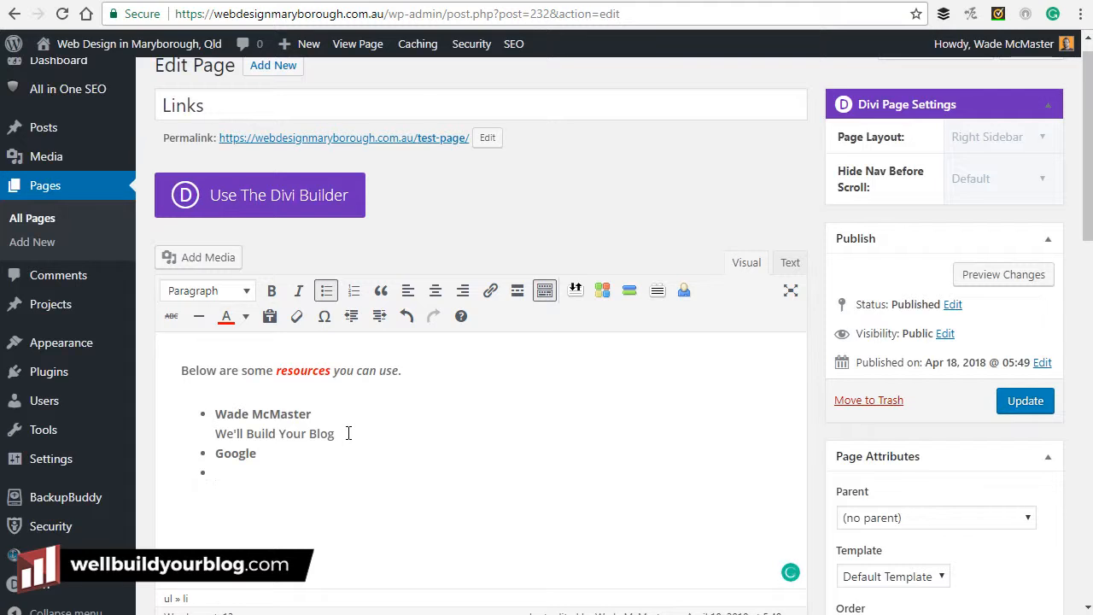
pyautogui.press('BackSpace')
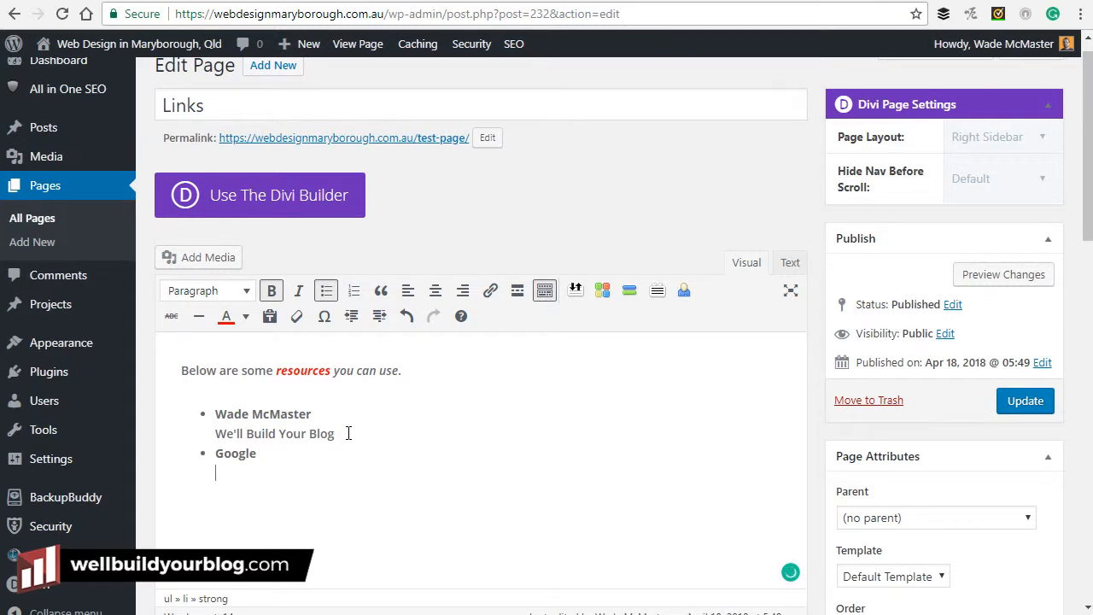
# Add 'Everyone's favorite Search Engine' unbolded on a new line under Google, fixing the capital V.
pyautogui.hotkey('shift', 'Return')
pyautogui.hotkey('ctrl', 'b')
pyautogui.write("EVeryone's favorite Search Engine")
pyautogui.moveTo(229, 475); pyautogui.dragTo(223, 475)
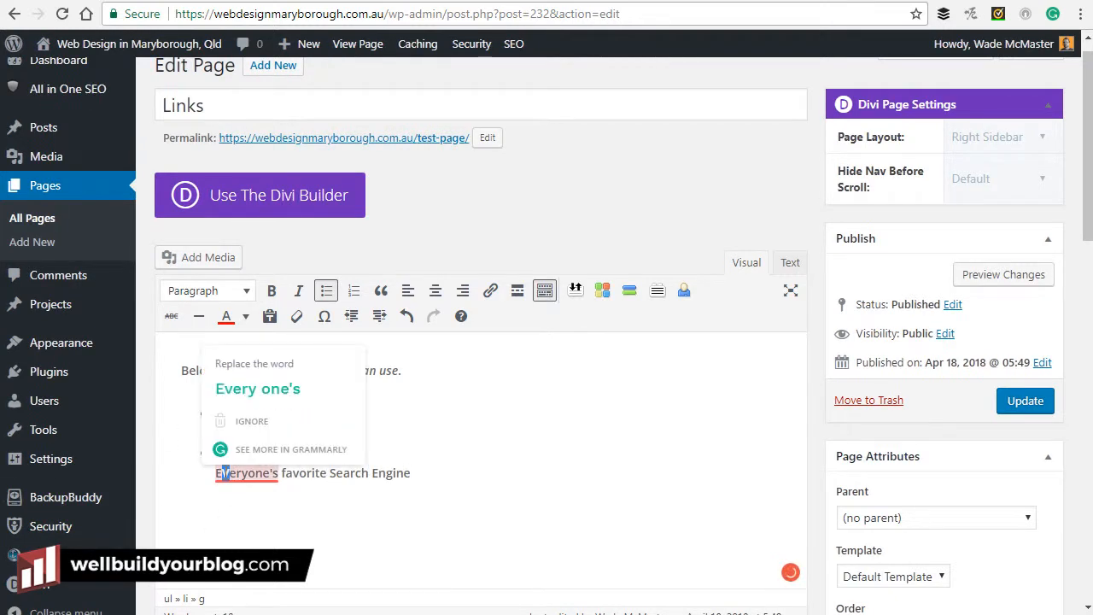
pyautogui.write('v')
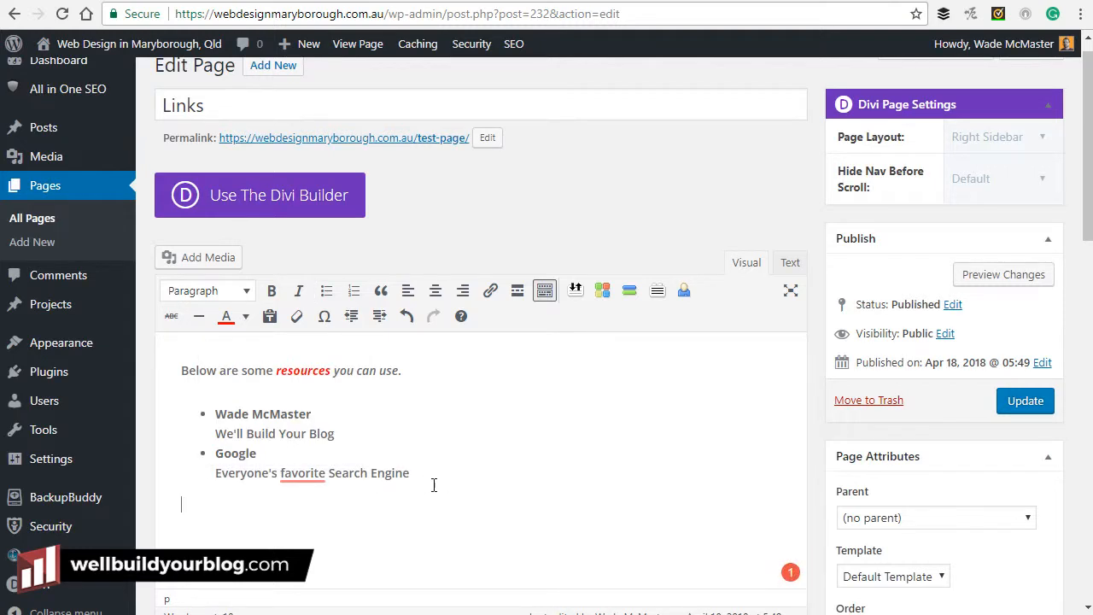
# Correct 'favorite' to 'Favorite' using the spelling suggestion, and deal with stray 'edf' text.
pyautogui.rightClick(305, 472)
pyautogui.click(308, 387)
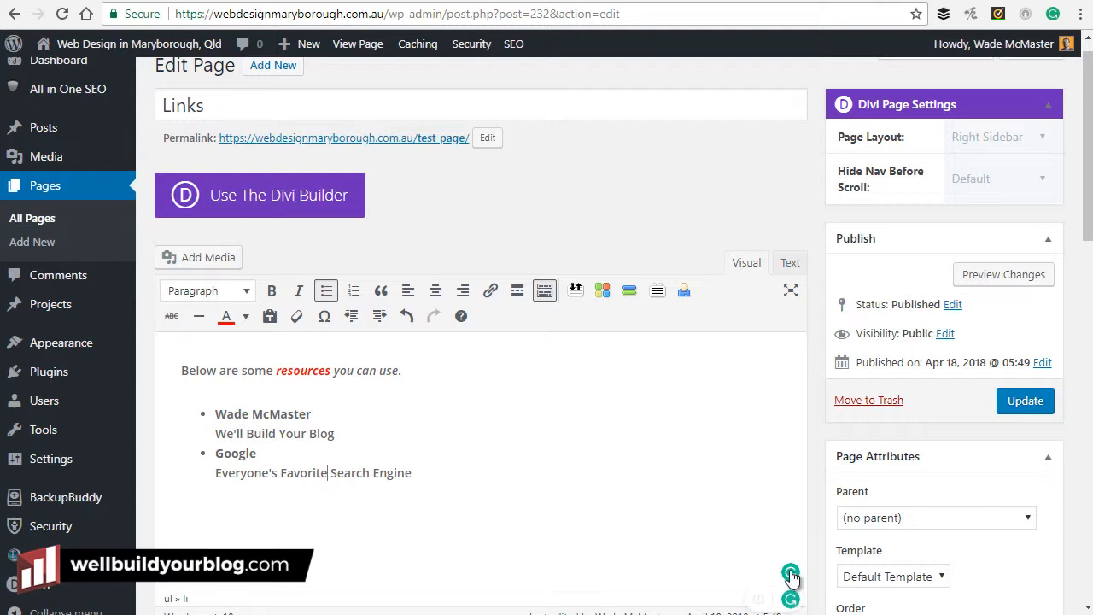
pyautogui.write('edf')
pyautogui.moveTo(418, 472)
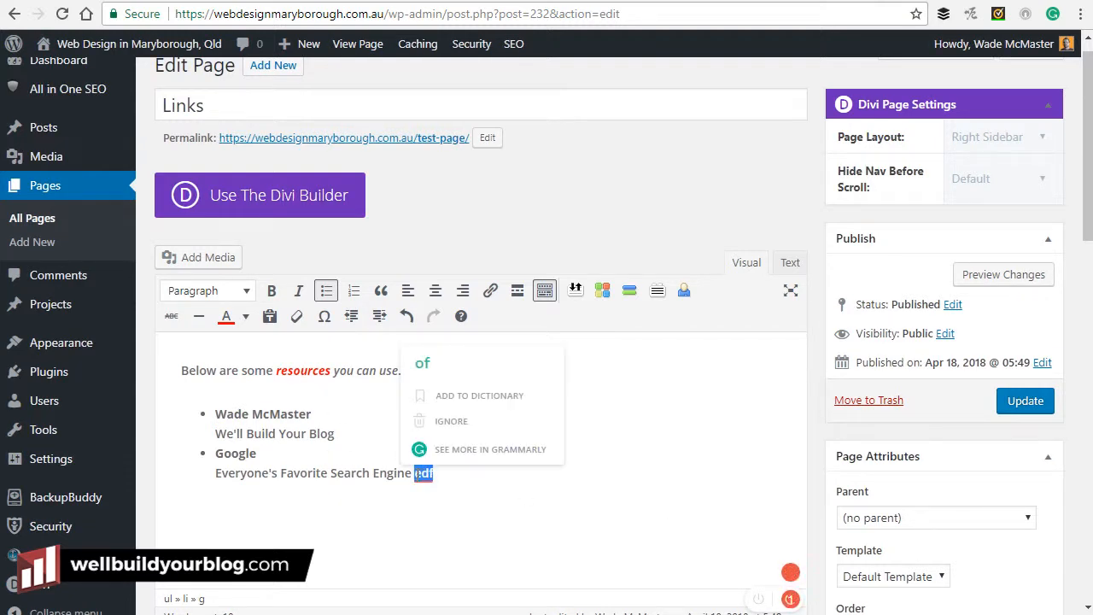
pyautogui.click(429, 473)
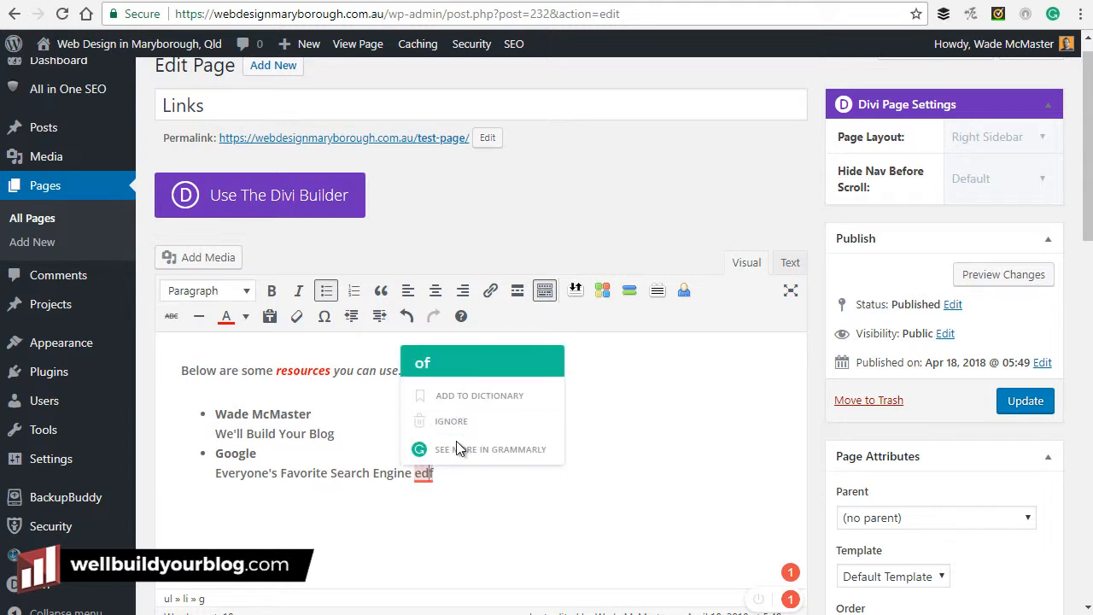
pyautogui.click(469, 498)
pyautogui.moveTo(440, 476); pyautogui.dragTo(414, 474)
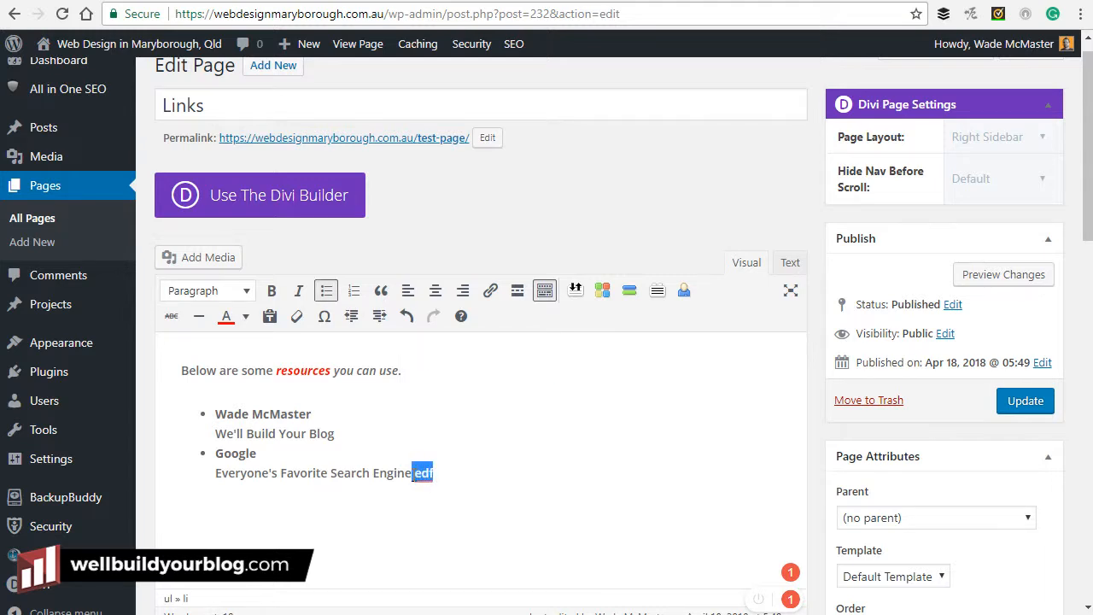
pyautogui.press('BackSpace')
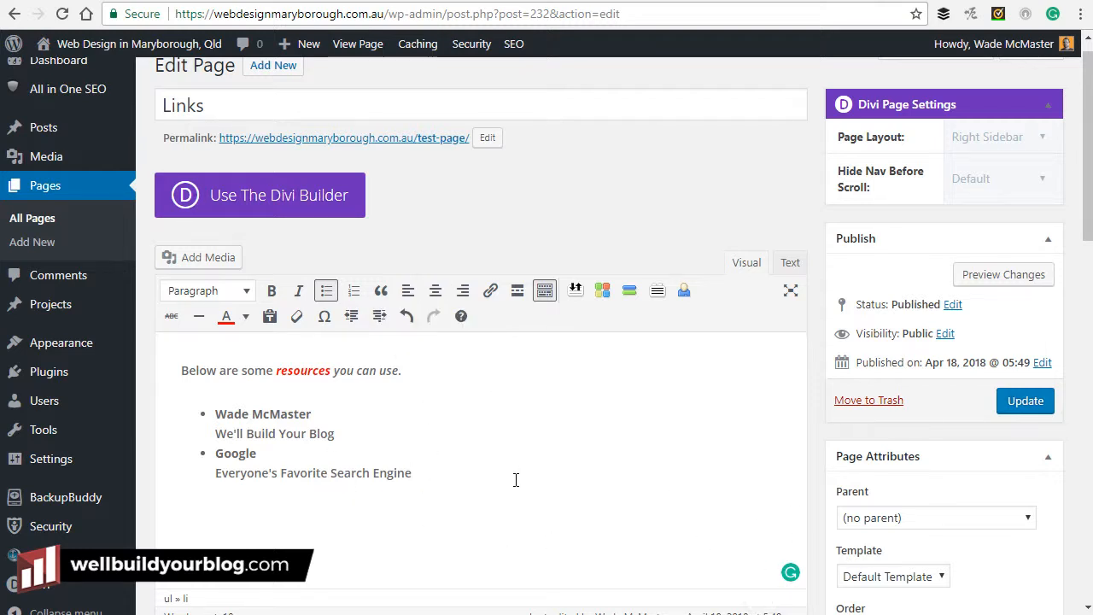
pyautogui.click(406, 320)
# Redo the 'edf' deletion, then indent the intro sentence and outdent it back to the margin.
pyautogui.click(427, 319)
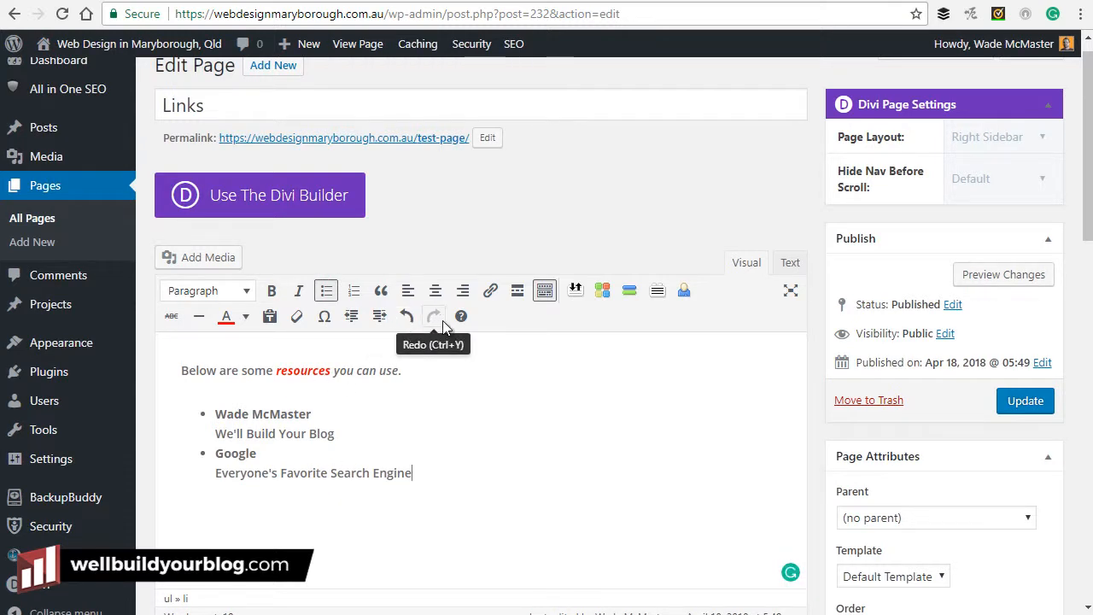
pyautogui.click(189, 369)
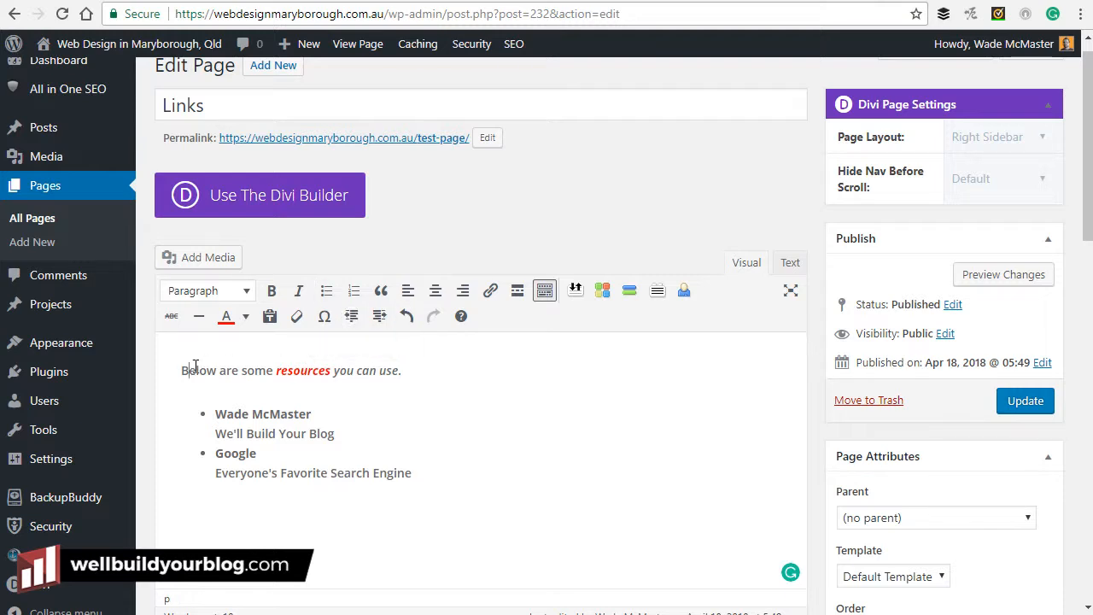
pyautogui.click(377, 319)
pyautogui.click(376, 320)
pyautogui.click(377, 320)
pyautogui.click(355, 320)
pyautogui.click(355, 319)
pyautogui.click(354, 320)
# Clear the formatting from 'resources' and add a plain paragraph after the last list item.
pyautogui.moveTo(327, 372); pyautogui.dragTo(279, 373)
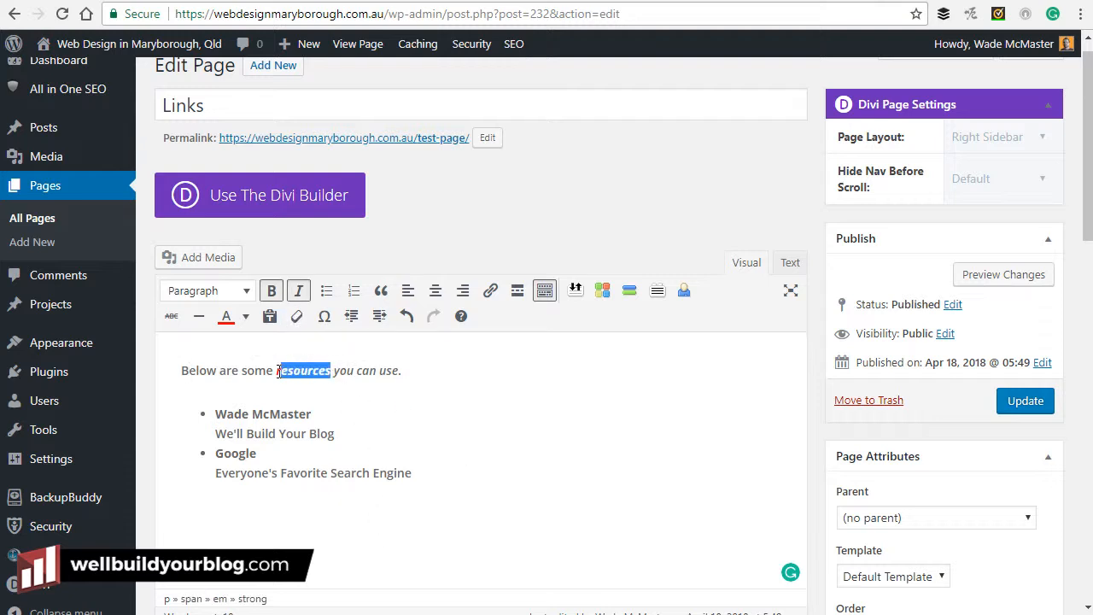
pyautogui.click(297, 317)
pyautogui.click(432, 423)
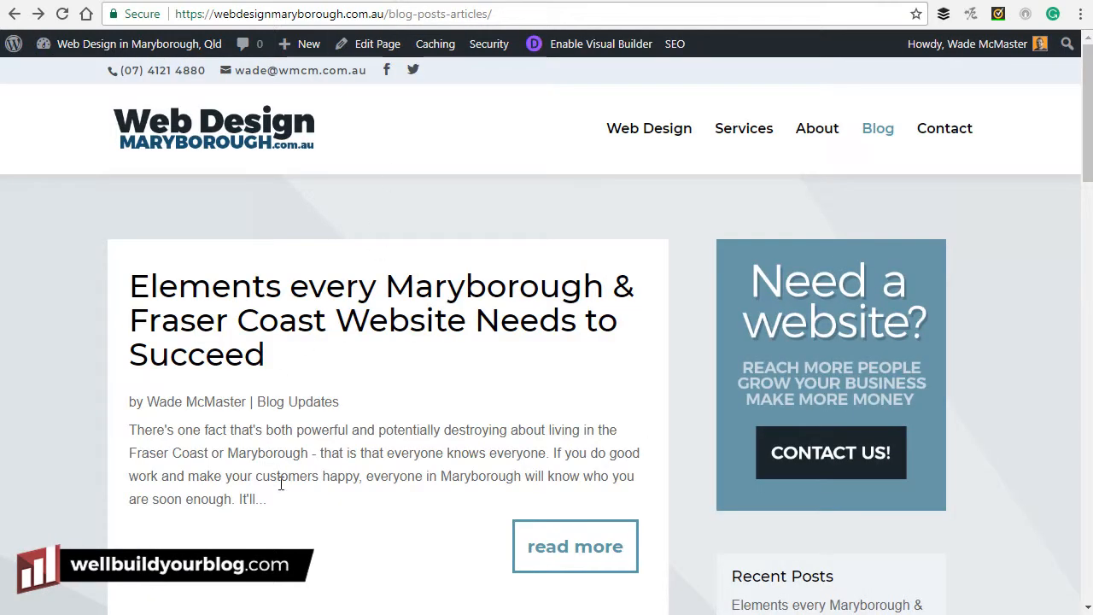
pyautogui.moveTo(289, 475); pyautogui.dragTo(200, 413)
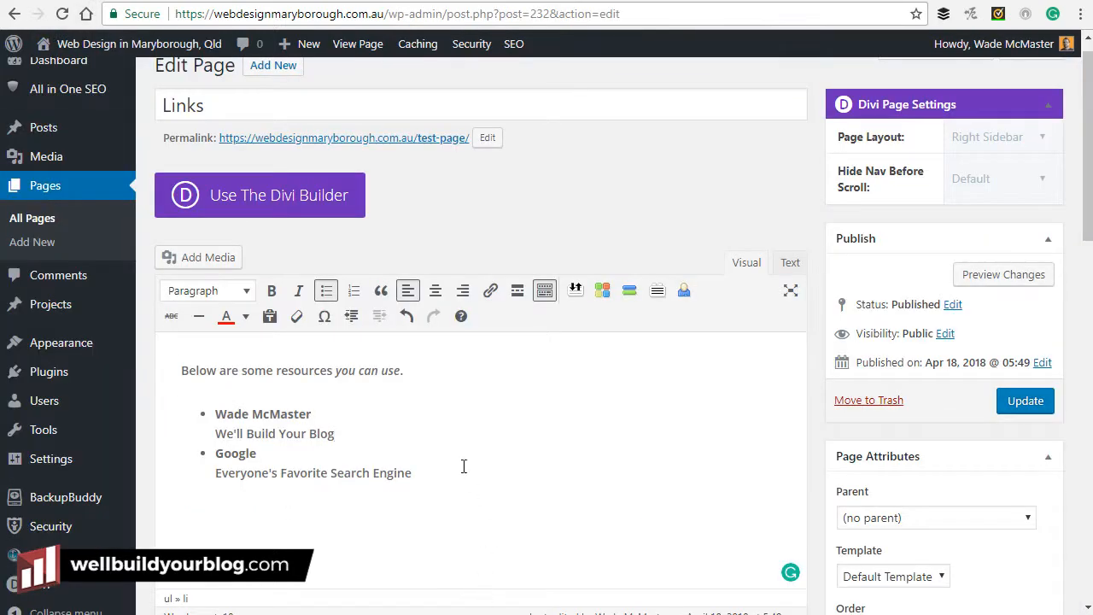
pyautogui.press('Return')
pyautogui.press('Return')
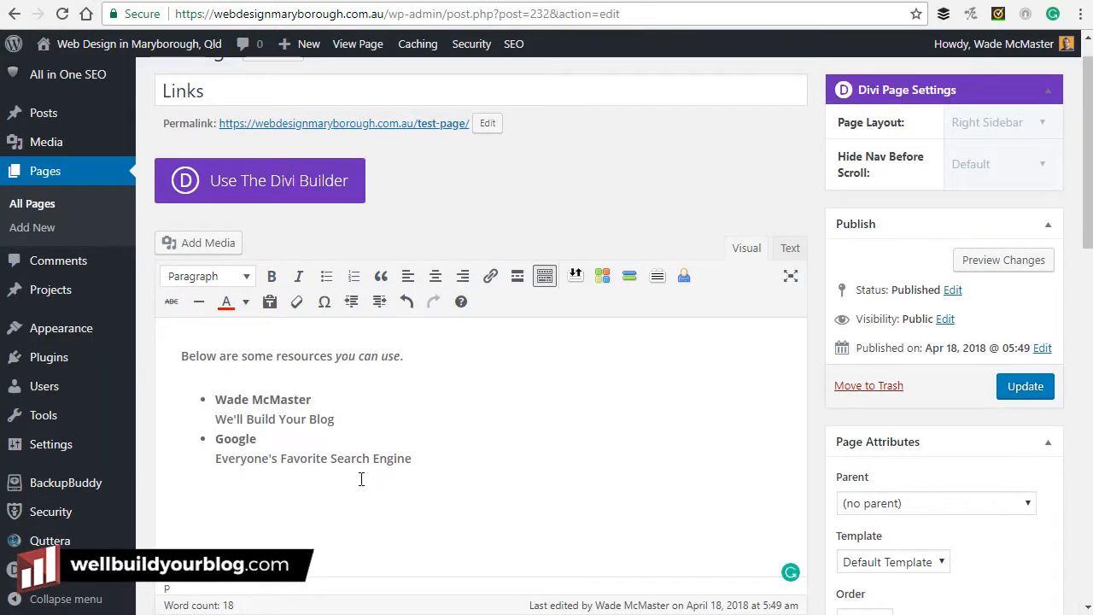
# Paste the copied blog text as plain text into a new paragraph below the list.
pyautogui.click(480, 459)
pyautogui.press('Return')
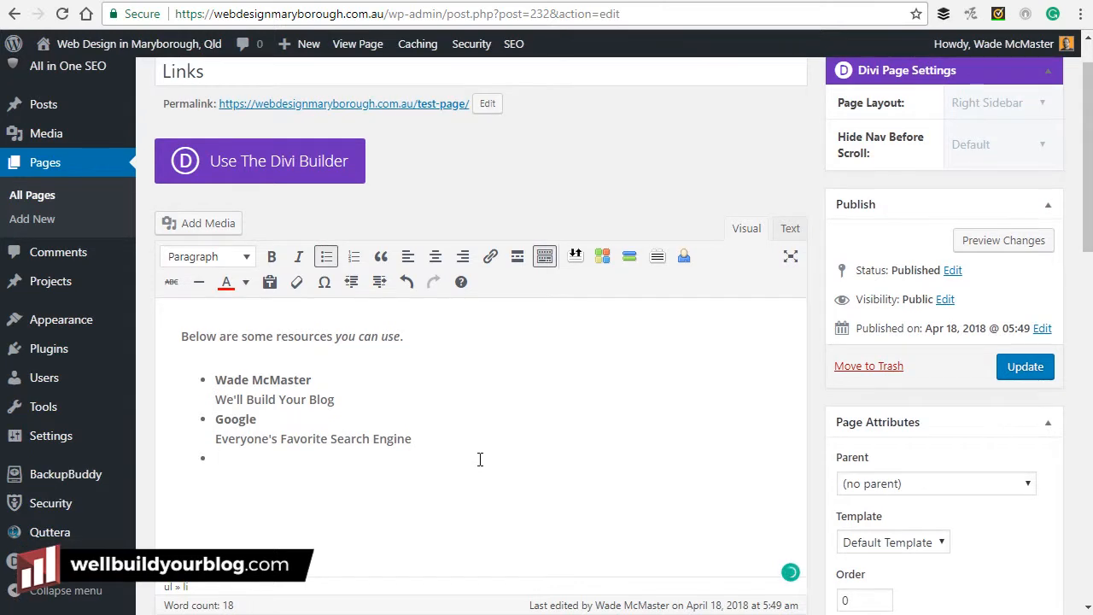
pyautogui.press('Return')
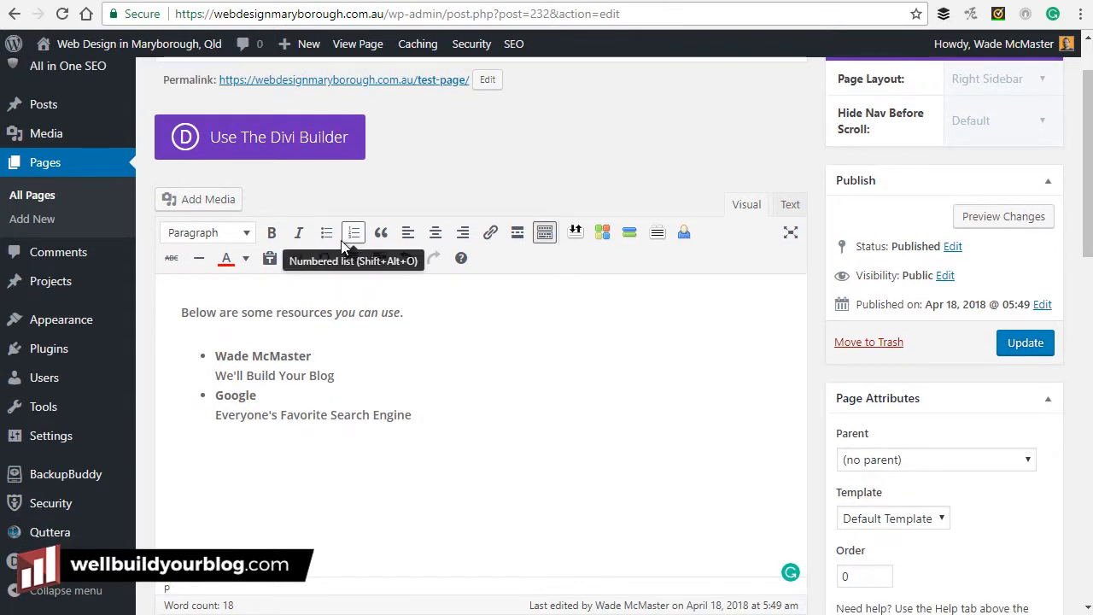
pyautogui.click(269, 261)
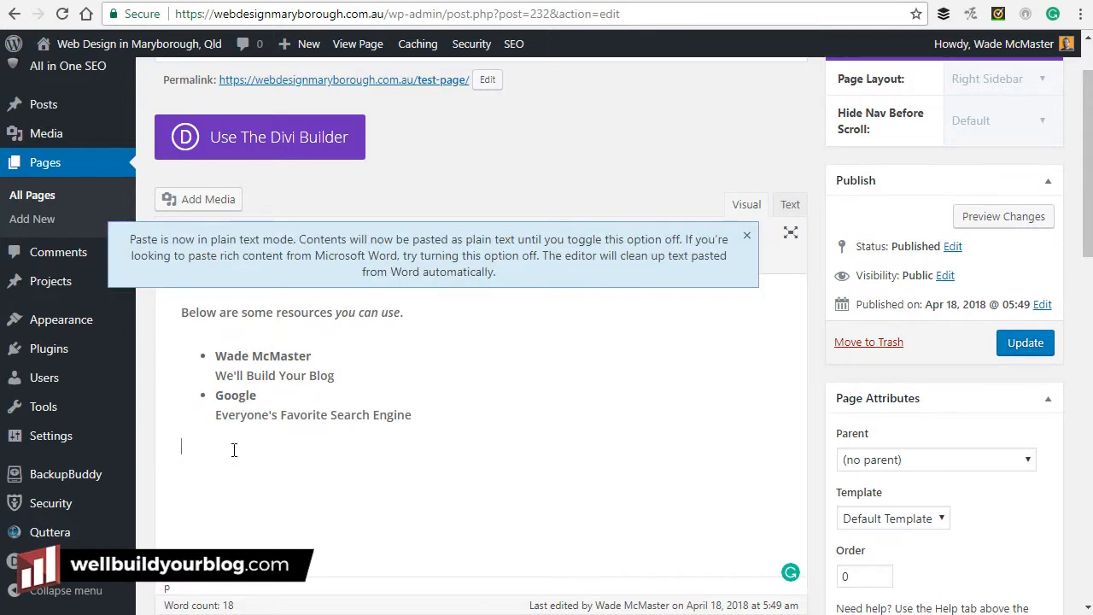
pyautogui.hotkey('ctrl', 'v')
pyautogui.click(426, 427)
pyautogui.click(747, 172)
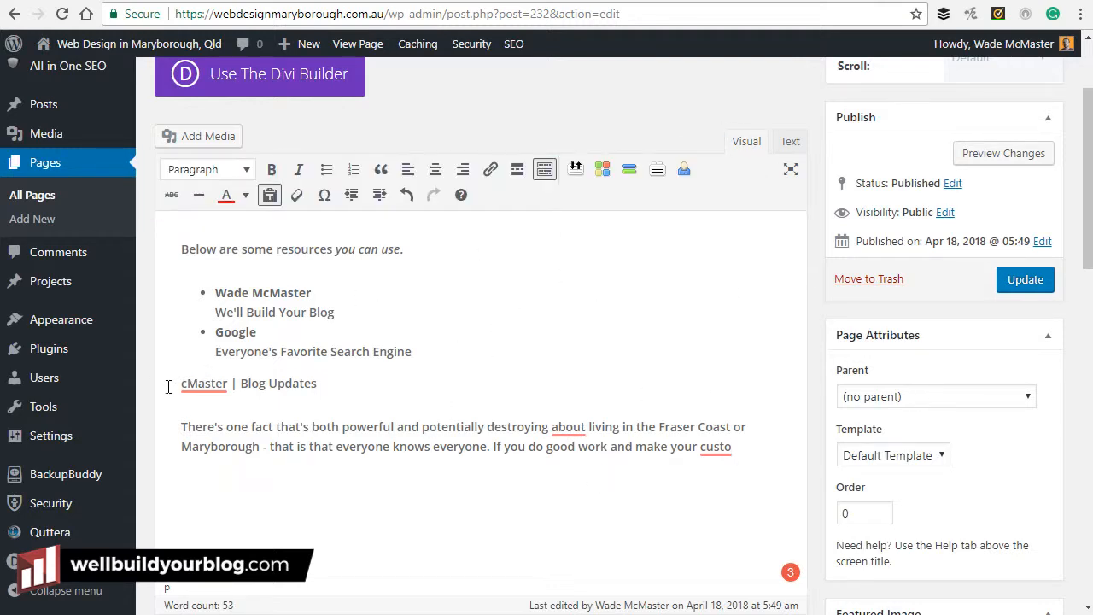
# Delete the pasted heading and paragraph, then preview the page's latest changes.
pyautogui.moveTo(733, 446); pyautogui.dragTo(166, 384)
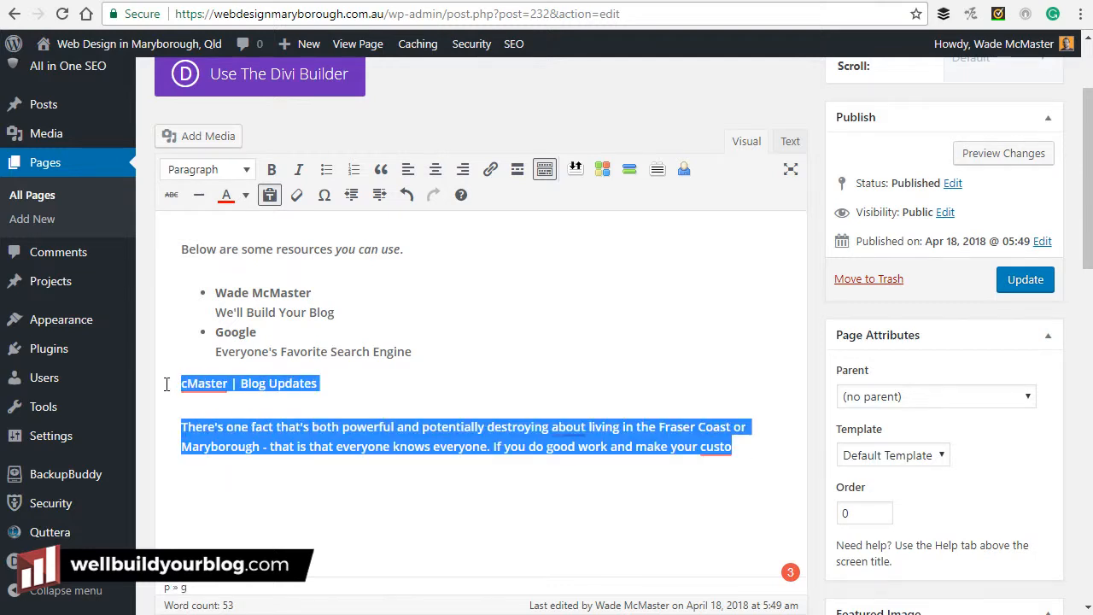
pyautogui.press('BackSpace')
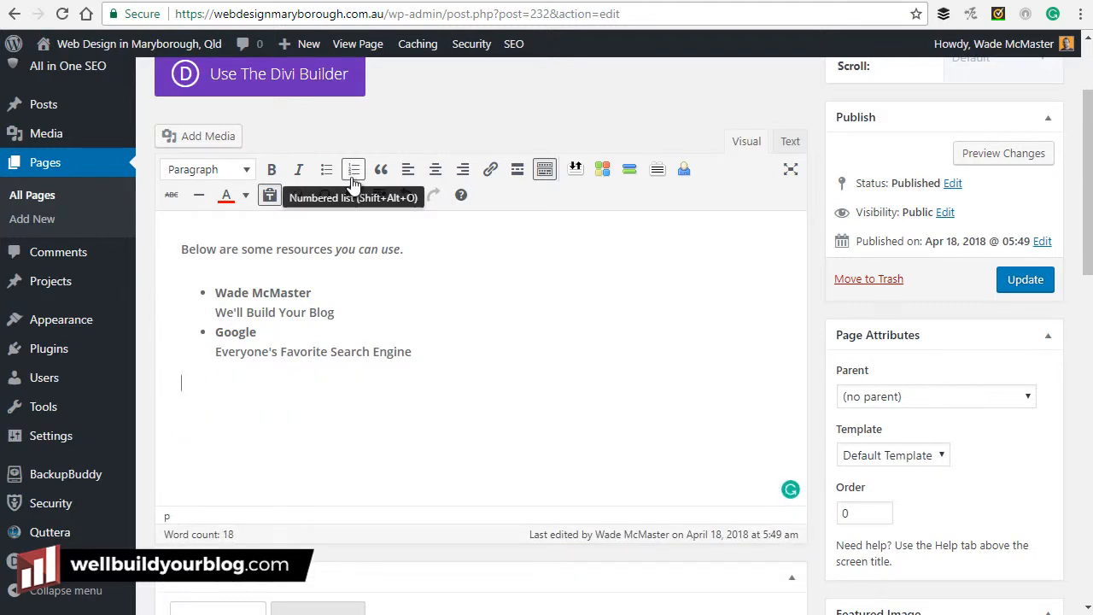
pyautogui.scroll(2, 471, 359)
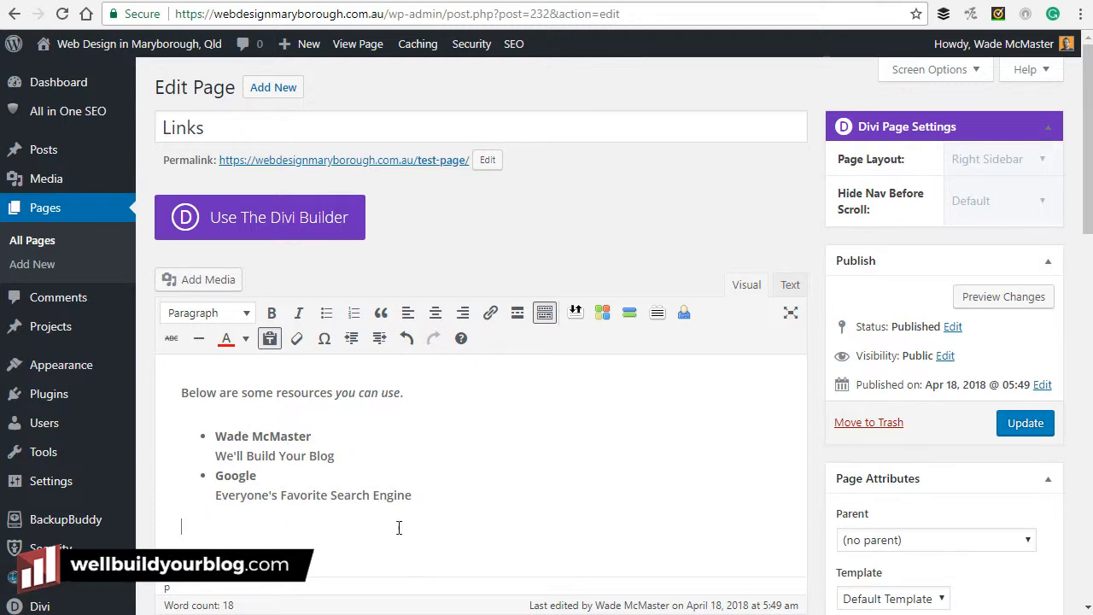
pyautogui.click(1021, 303)
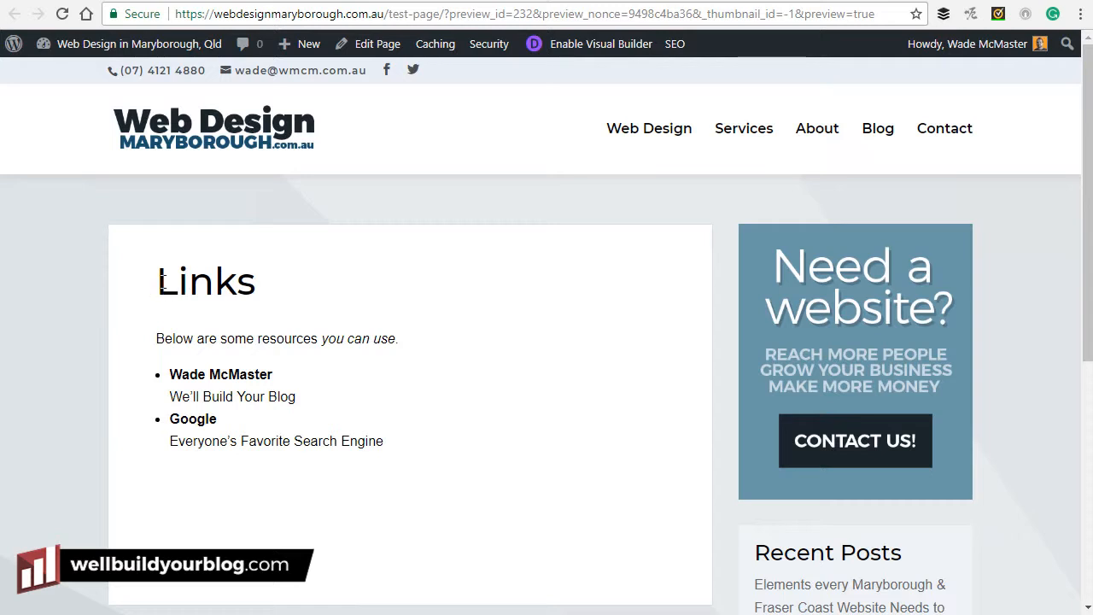
# Check the Links heading, intro and list in the preview, then return to the Edit Page tab.
pyautogui.moveTo(160, 281); pyautogui.dragTo(247, 286)
pyautogui.click(256, 323)
pyautogui.moveTo(151, 344); pyautogui.dragTo(309, 440)
pyautogui.click(419, 387)
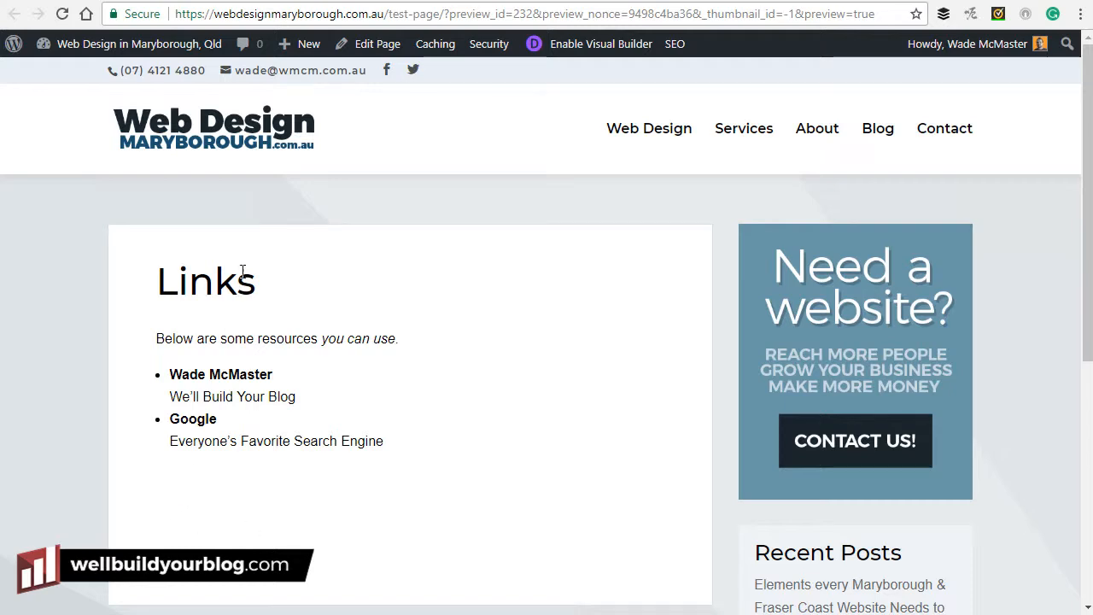
pyautogui.click(83, 1)
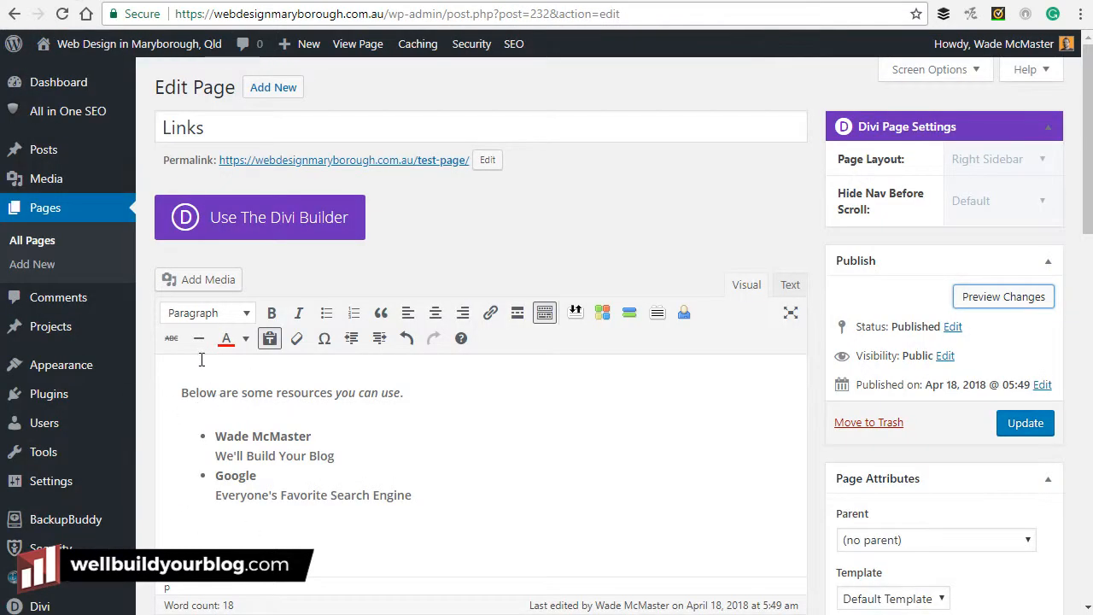
# Add an 'Internal Resources' paragraph on a new line below the Google entry.
pyautogui.click(226, 313)
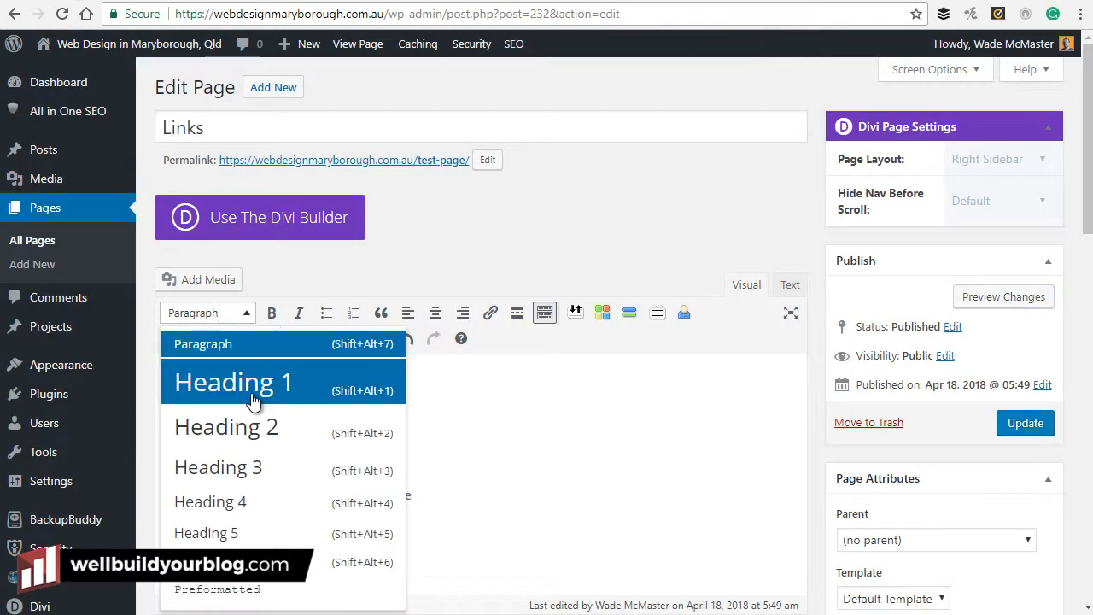
pyautogui.click(516, 453)
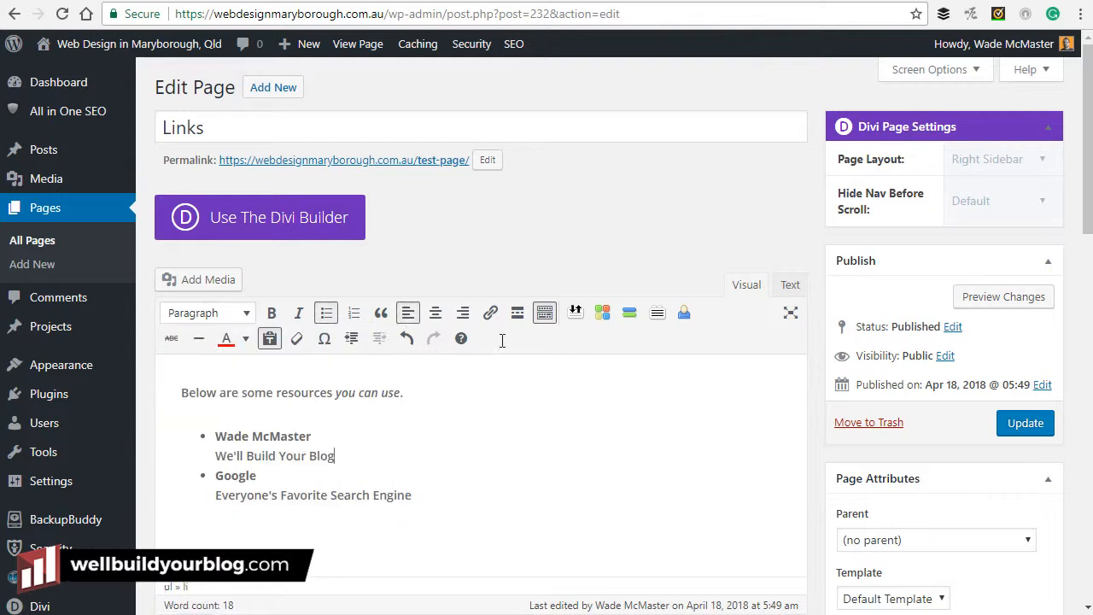
pyautogui.click(241, 321)
pyautogui.click(598, 407)
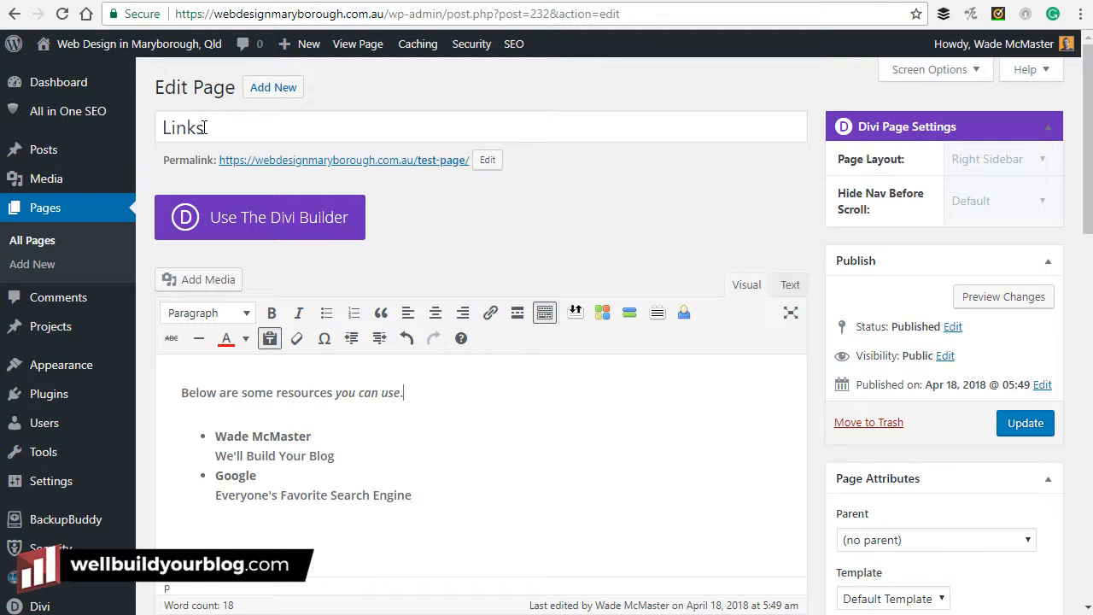
pyautogui.click(415, 488)
pyautogui.press('Return')
pyautogui.press('Return')
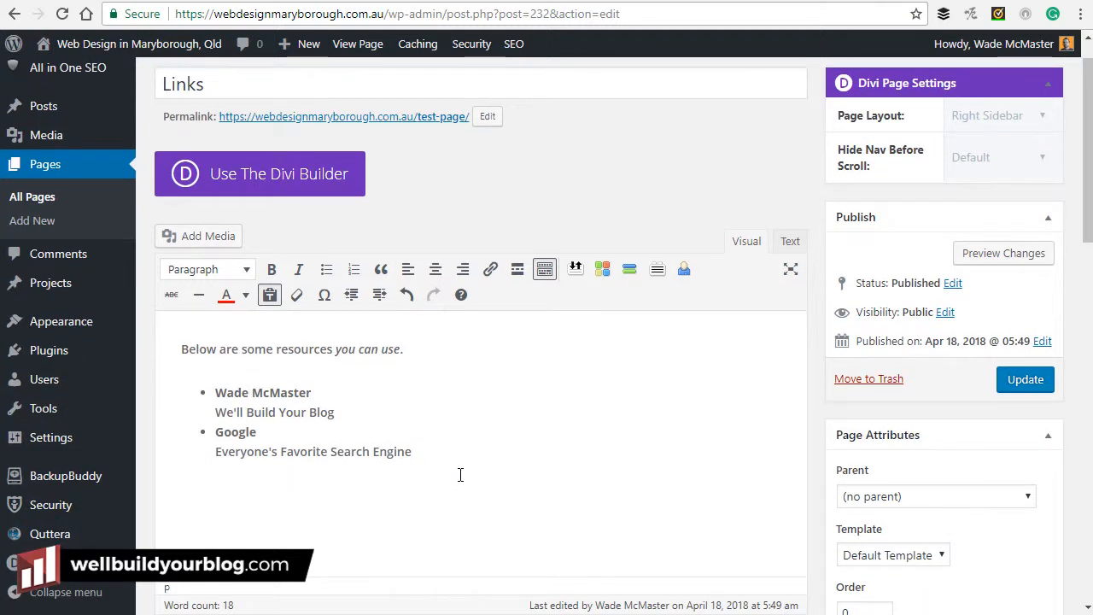
pyautogui.write('Internal Resources')
# Format 'Internal Resources' as Heading 2, after briefly trying Heading 3.
pyautogui.moveTo(310, 486); pyautogui.dragTo(176, 485)
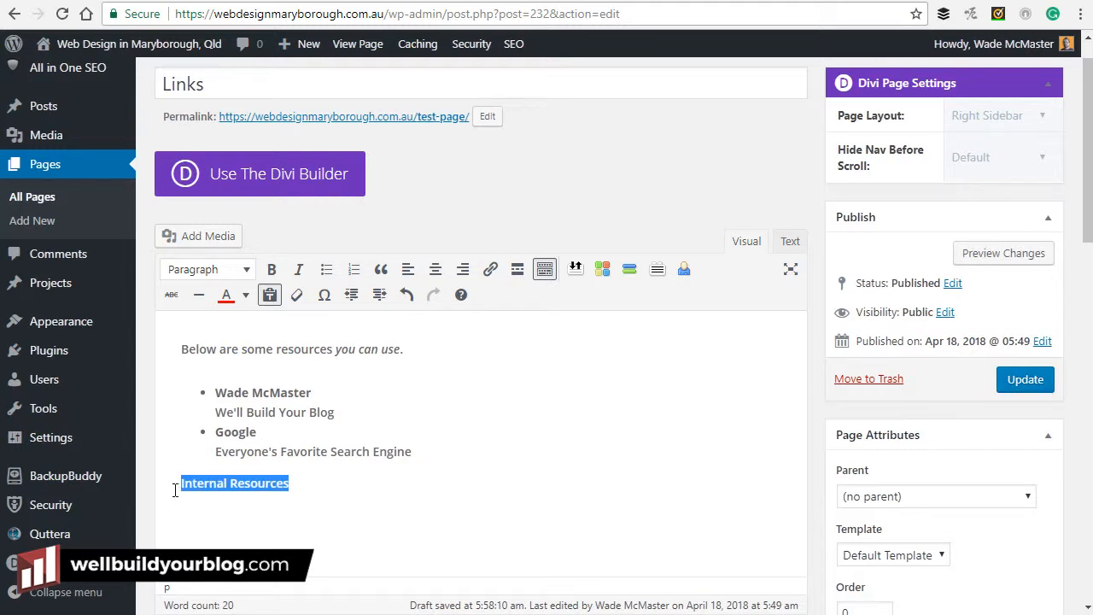
pyautogui.click(216, 269)
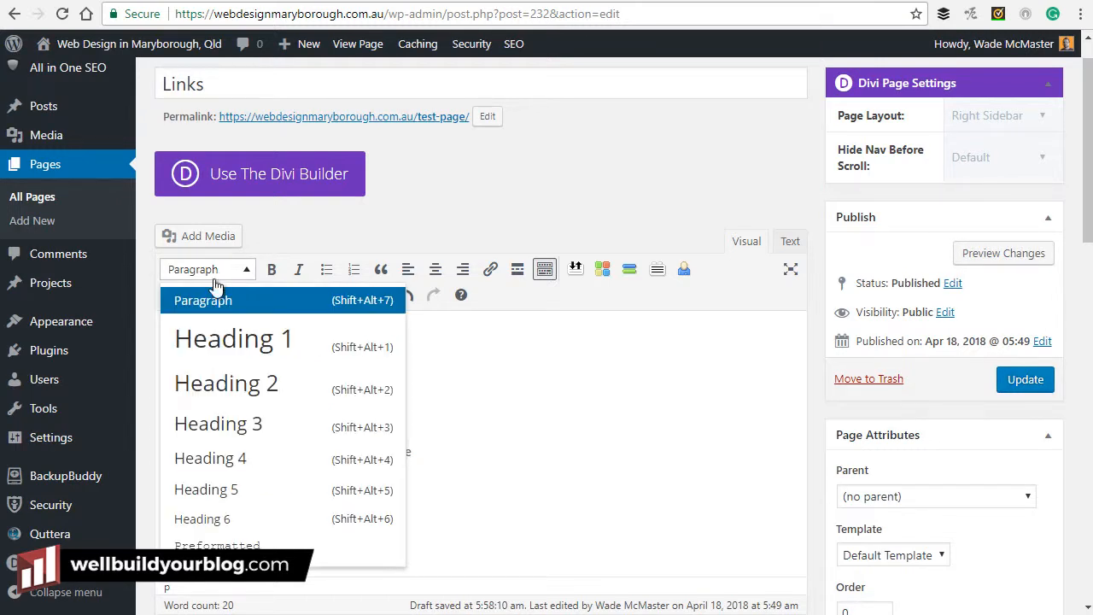
pyautogui.click(219, 382)
pyautogui.click(209, 257)
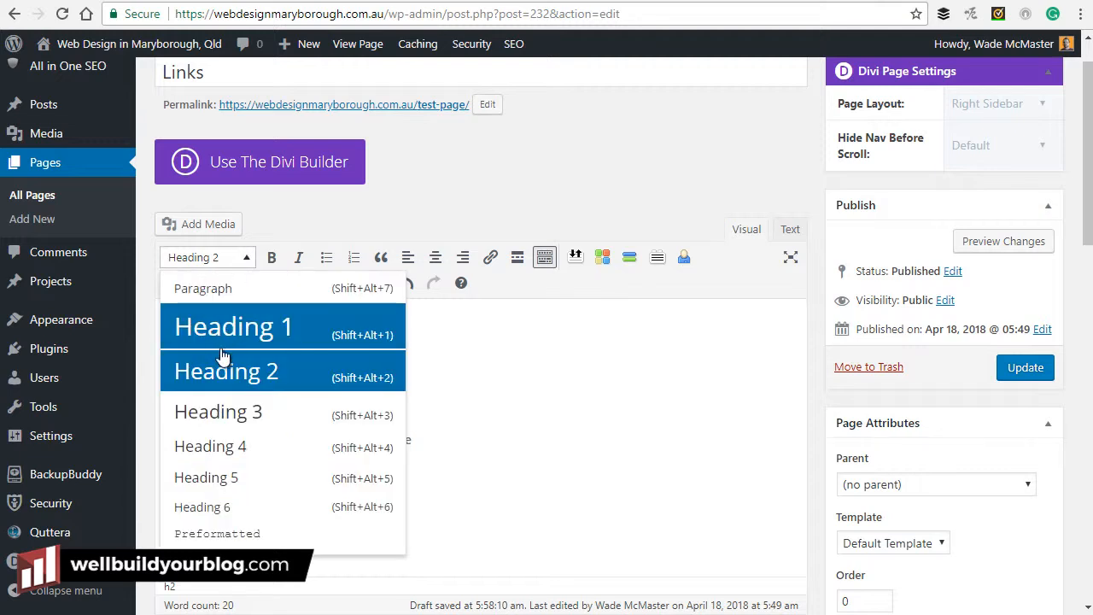
pyautogui.click(219, 412)
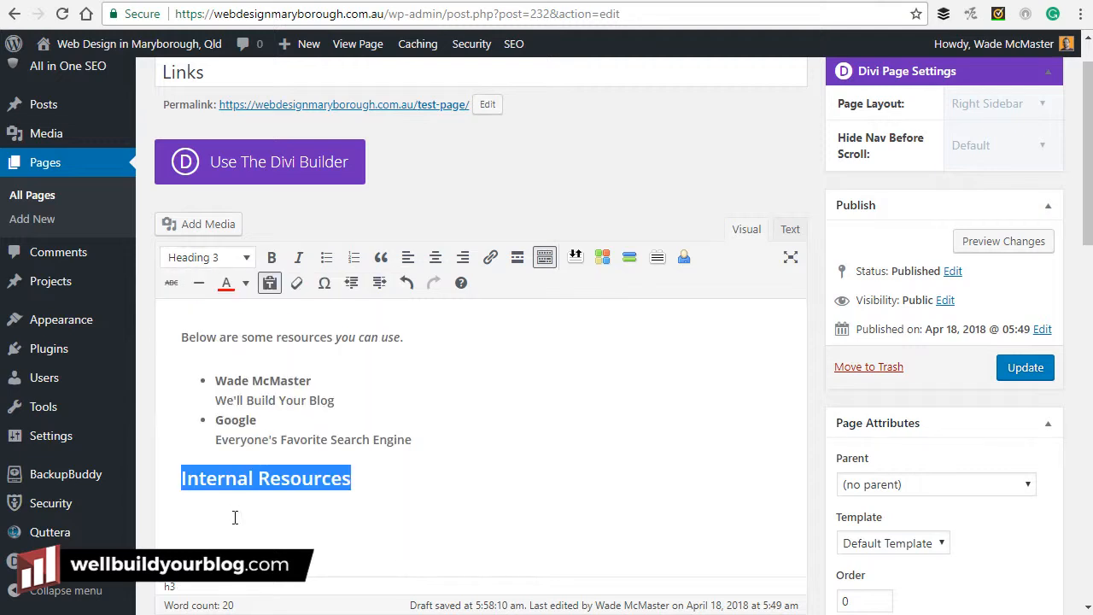
pyautogui.click(229, 257)
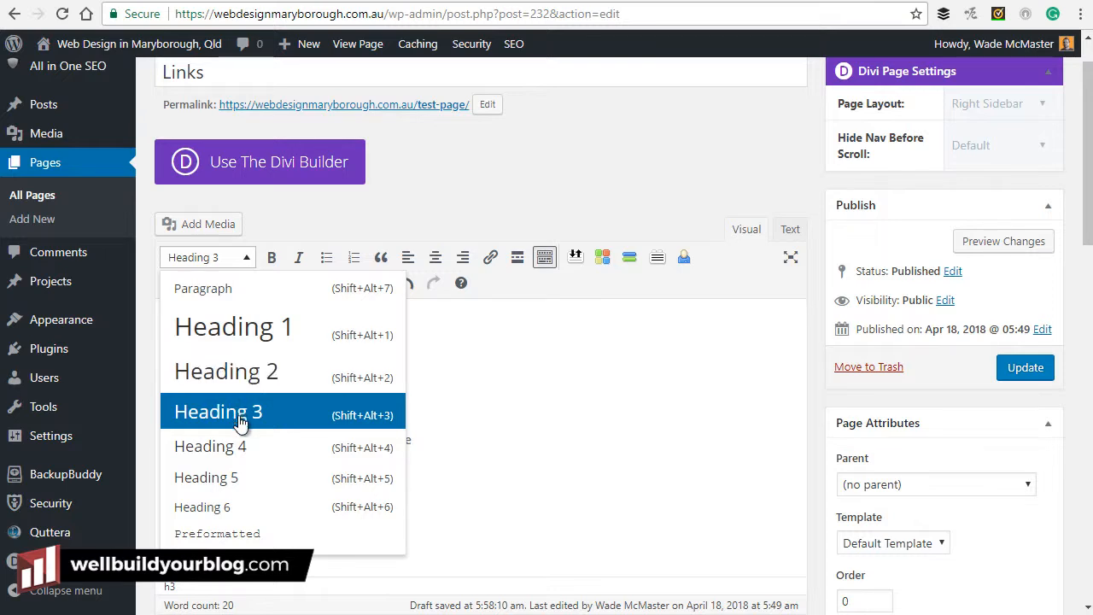
pyautogui.click(250, 376)
pyautogui.click(403, 488)
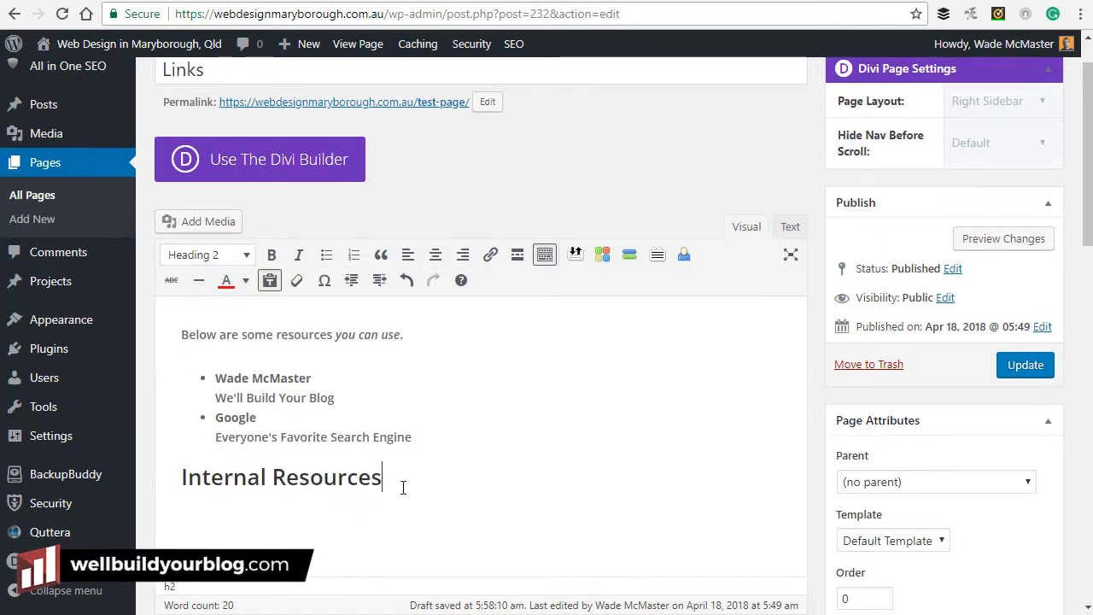
# Type 'Below on this site you can find these resources:' under the heading and remove a stray backslash.
pyautogui.write('\\')
pyautogui.press('Return')
pyautogui.write('Brelow on')
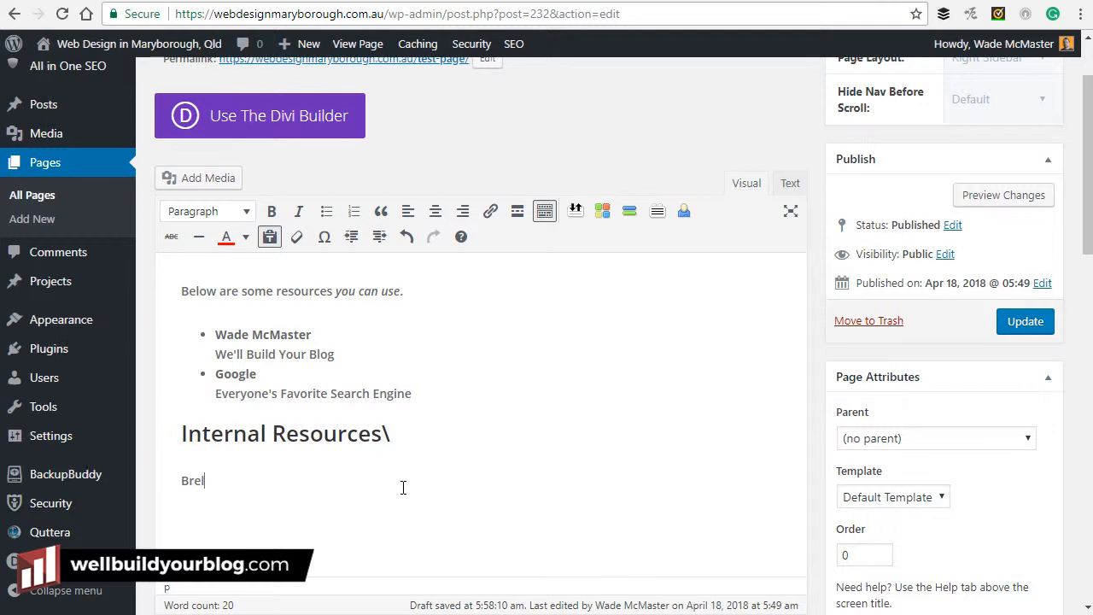
pyautogui.press('BackSpace')
pyautogui.press('BackSpace')
pyautogui.press('BackSpace')
pyautogui.press('BackSpace')
pyautogui.press('BackSpace')
pyautogui.press('BackSpace')
pyautogui.write('elow on this site you can find these resou')
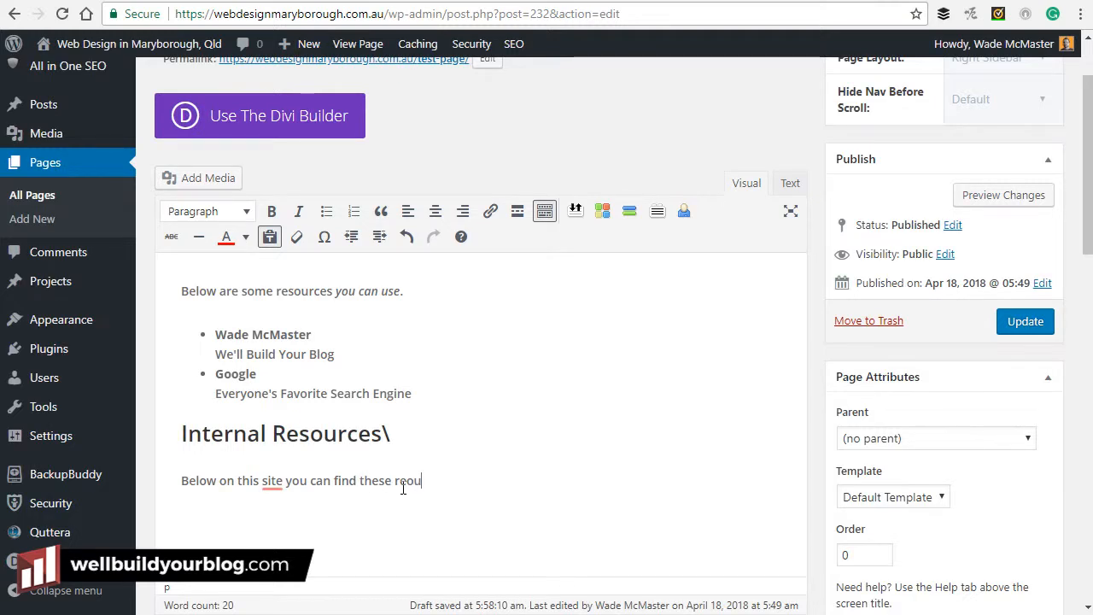
pyautogui.write('rces:')
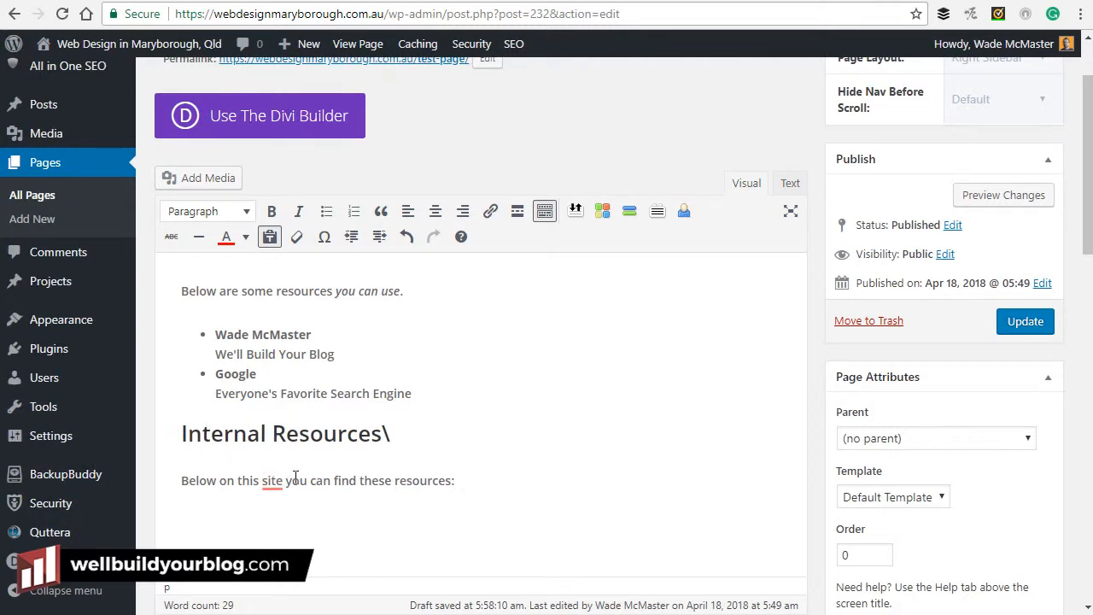
pyautogui.click(405, 425)
pyautogui.press('BackSpace')
# Start a numbered list below the intro sentence with the item 'About page'.
pyautogui.click(489, 475)
pyautogui.press('Return')
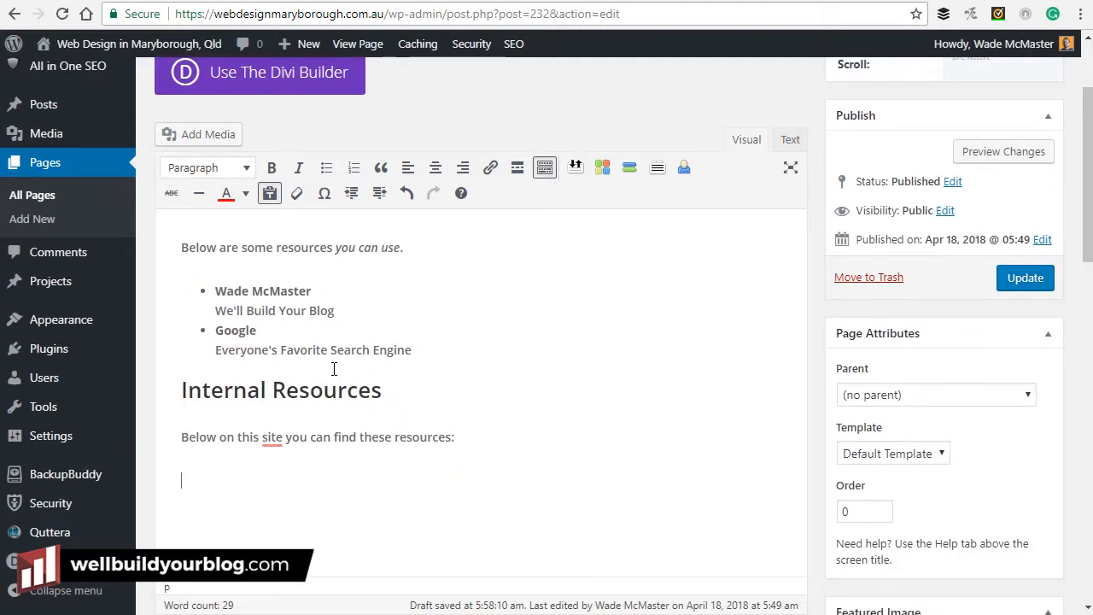
pyautogui.click(354, 170)
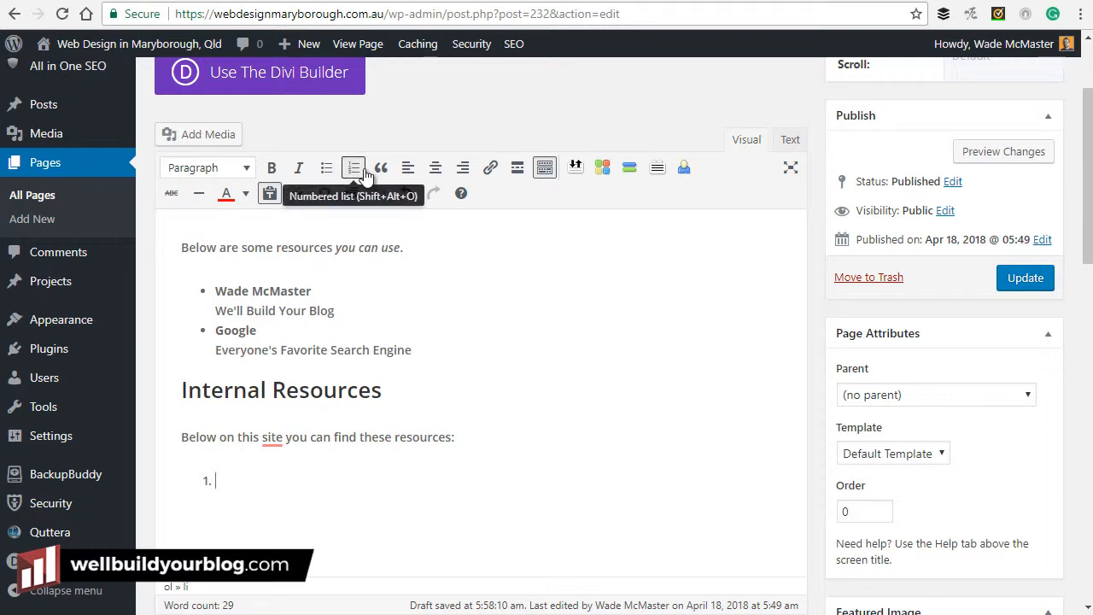
pyautogui.write('About page')
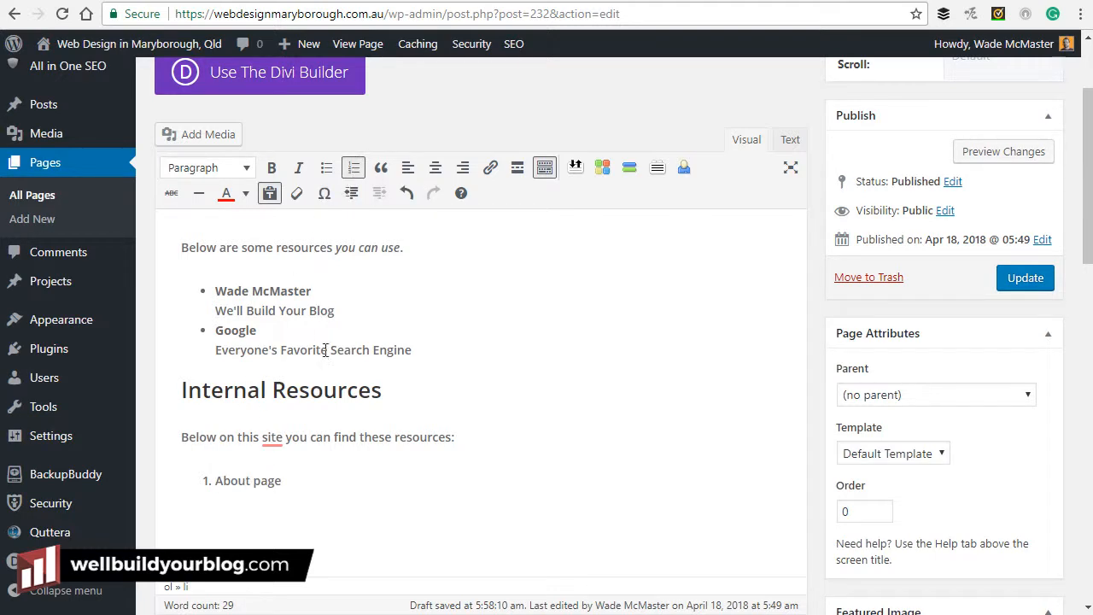
pyautogui.click(572, 345)
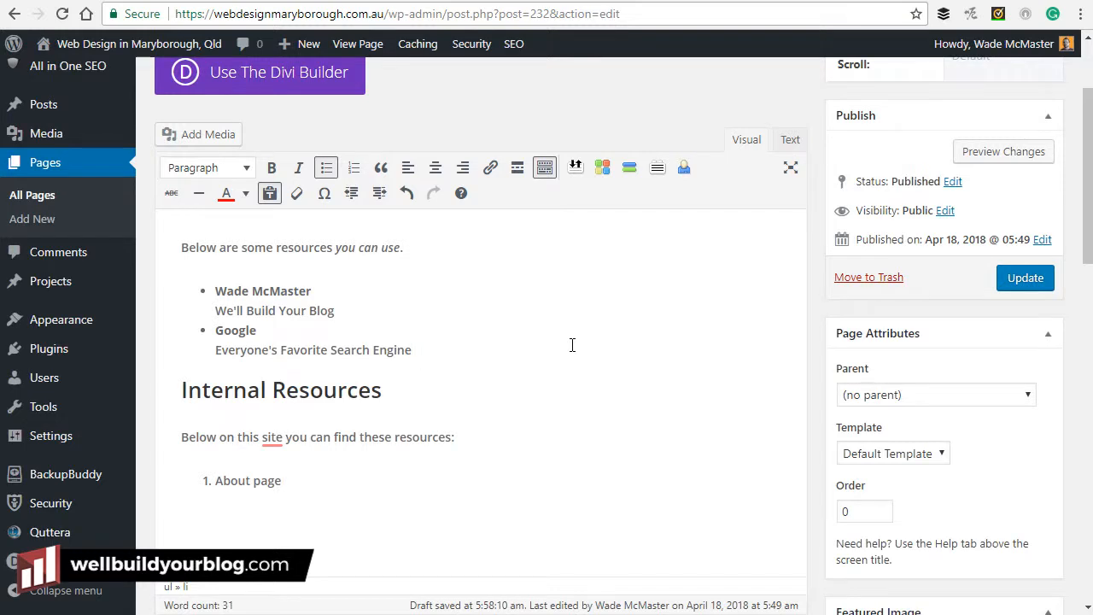
# Center the Internal Resources heading.
pyautogui.click(272, 391)
pyautogui.click(255, 247)
pyautogui.click(409, 399)
pyautogui.click(435, 167)
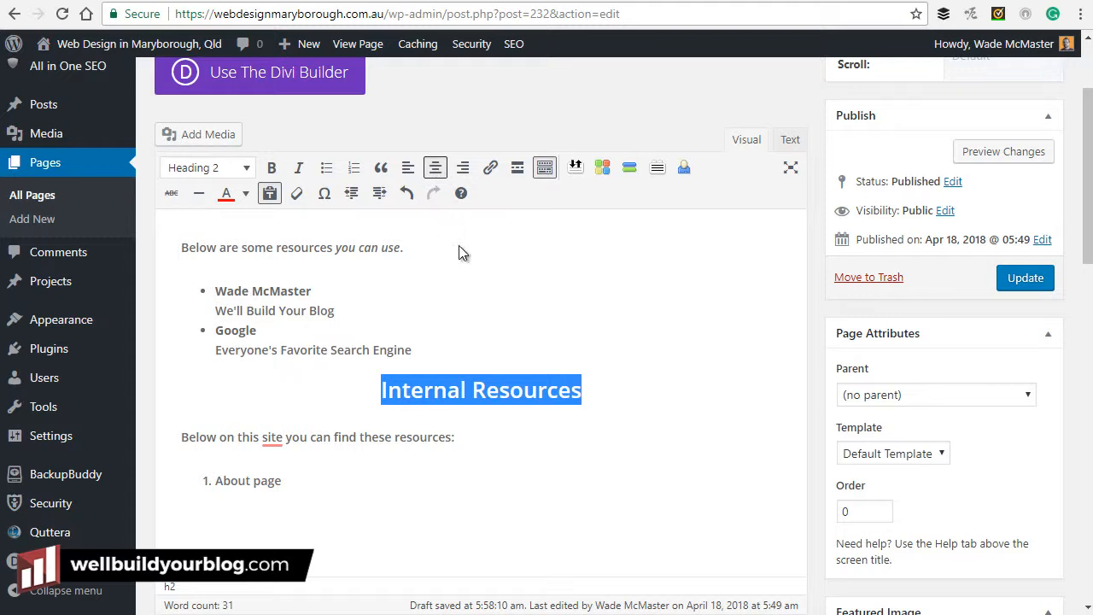
pyautogui.click(501, 421)
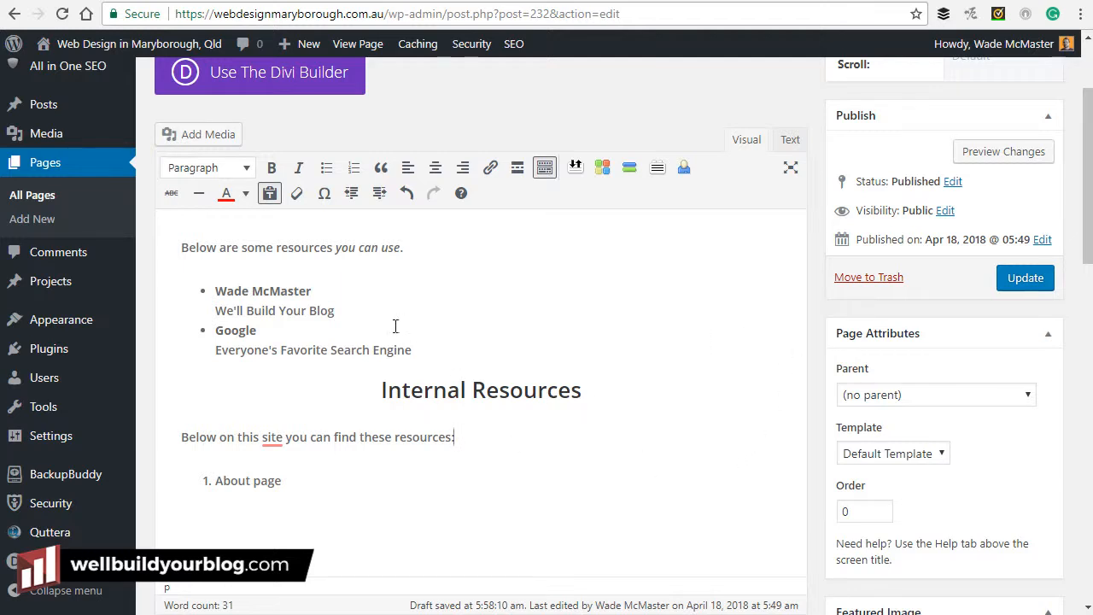
# Select the 'About page' text in the numbered list.
pyautogui.click(250, 331)
pyautogui.click(264, 293)
pyautogui.click(261, 332)
pyautogui.click(280, 293)
pyautogui.click(266, 480)
pyautogui.moveTo(283, 481); pyautogui.dragTo(215, 484)
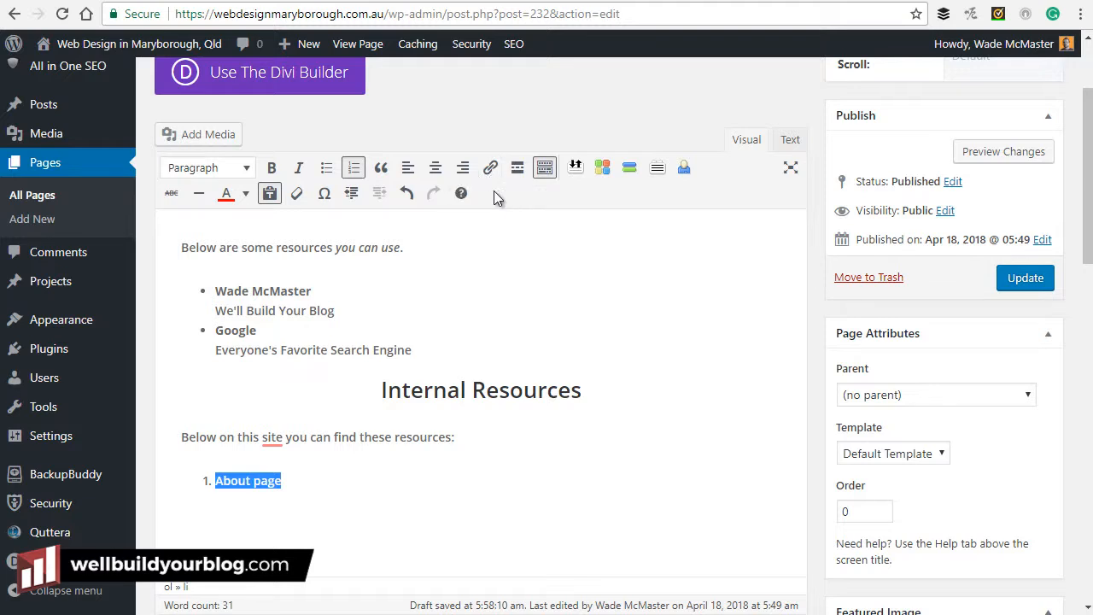
# Link 'About page' to the About Web Design Maryborough page.
pyautogui.click(491, 168)
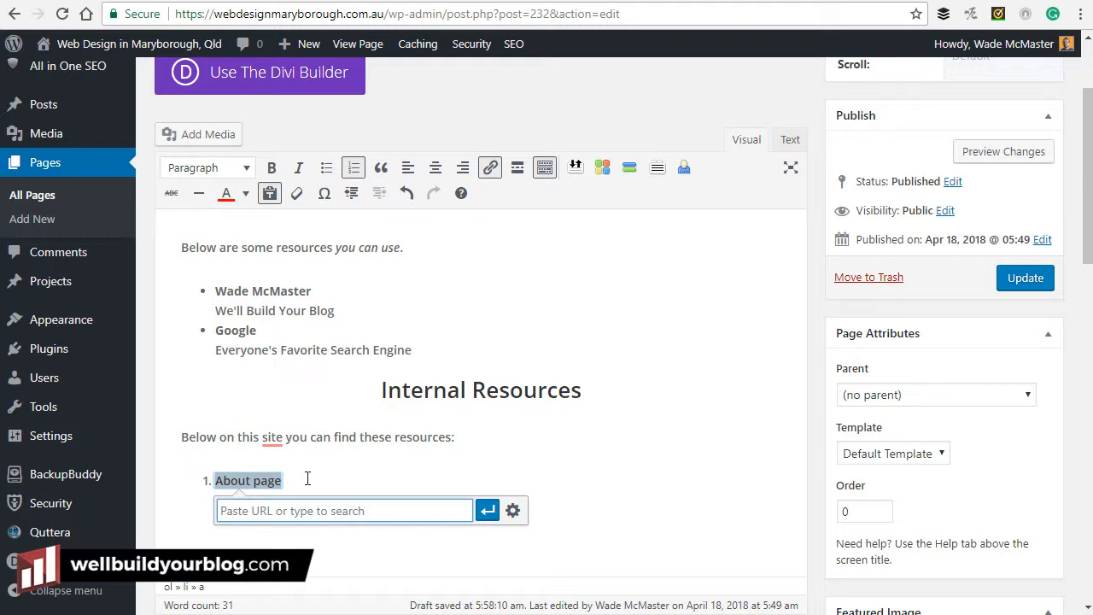
pyautogui.write('about')
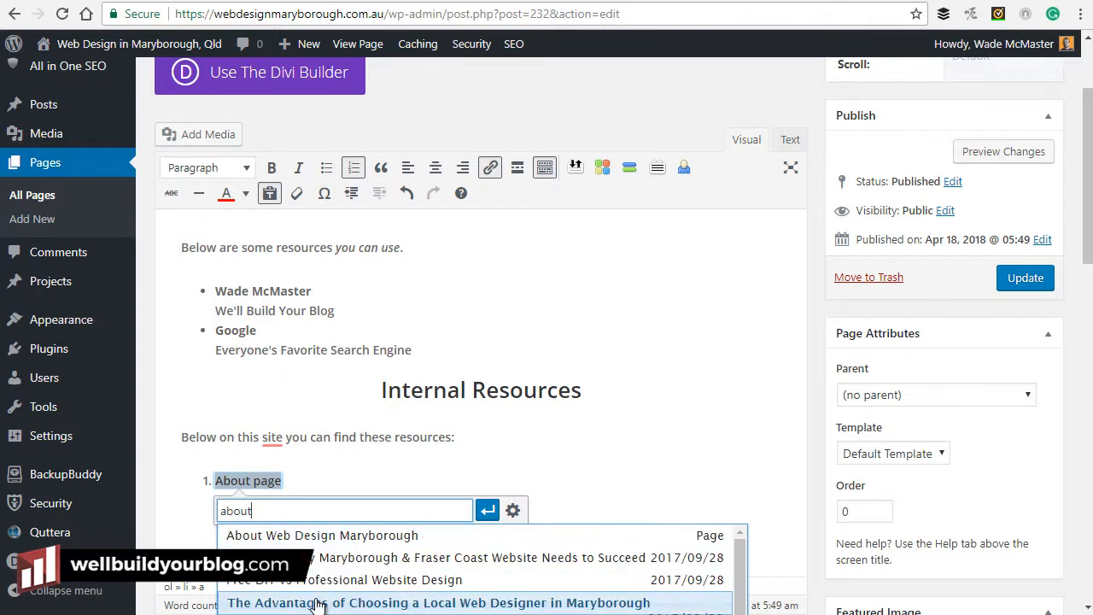
pyautogui.click(372, 535)
pyautogui.click(488, 510)
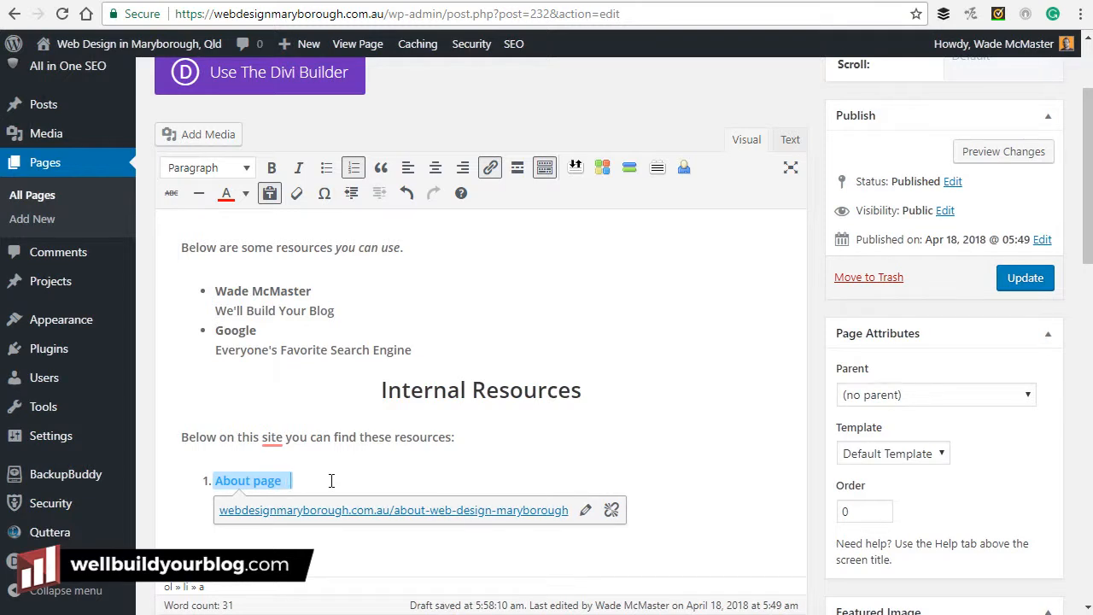
# Add a second numbered item reading 'Blog', correcting the typo.
pyautogui.click(332, 480)
pyautogui.press('Return')
pyautogui.write('Blgo POst')
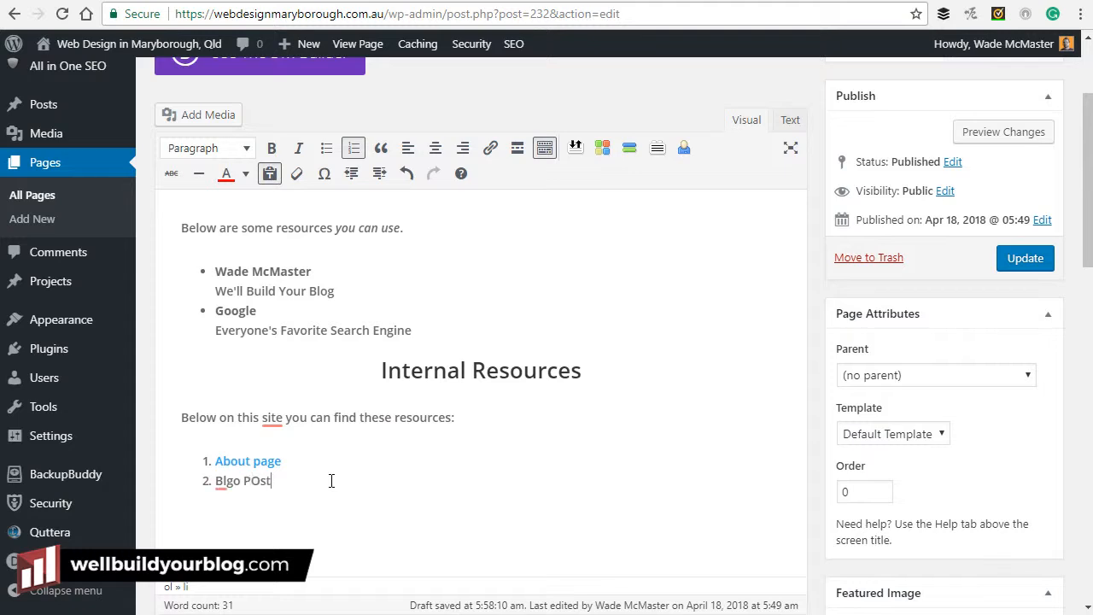
pyautogui.hotkey('shift', 'Left')
pyautogui.hotkey('shift', 'Left')
pyautogui.moveTo(241, 484); pyautogui.dragTo(217, 484)
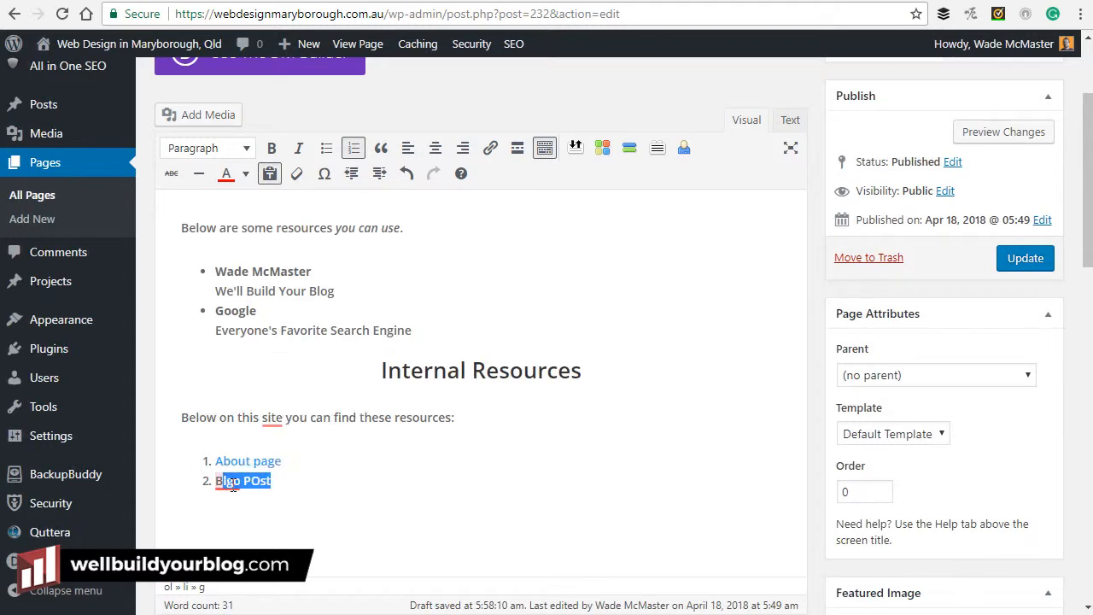
pyautogui.write('Blogh')
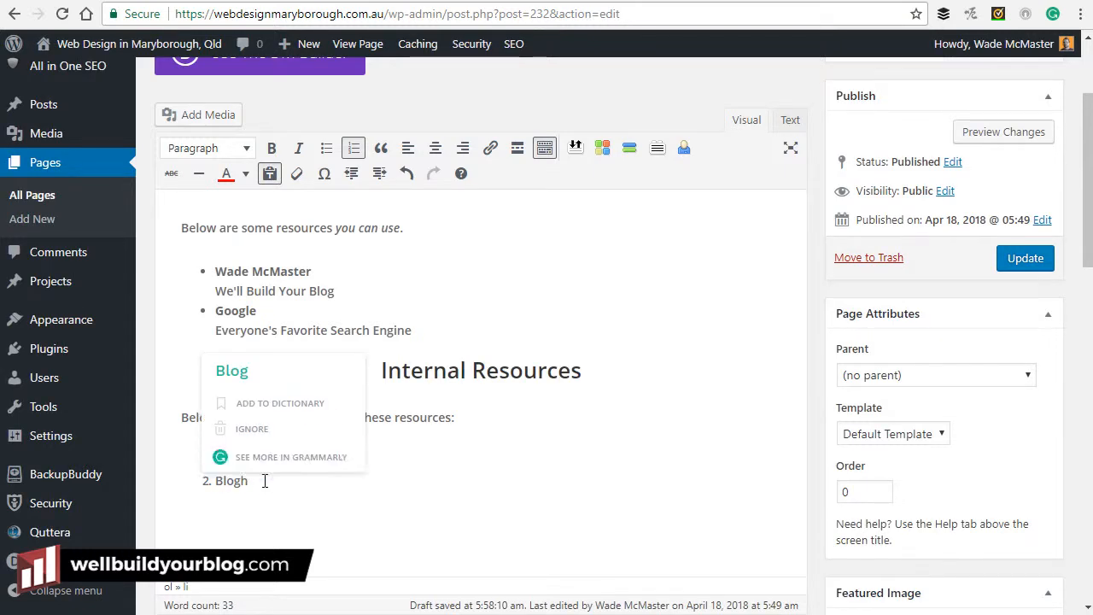
# Link 'Blog' to a suggested site page and dismiss the link popup.
pyautogui.moveTo(247, 483); pyautogui.dragTo(214, 482)
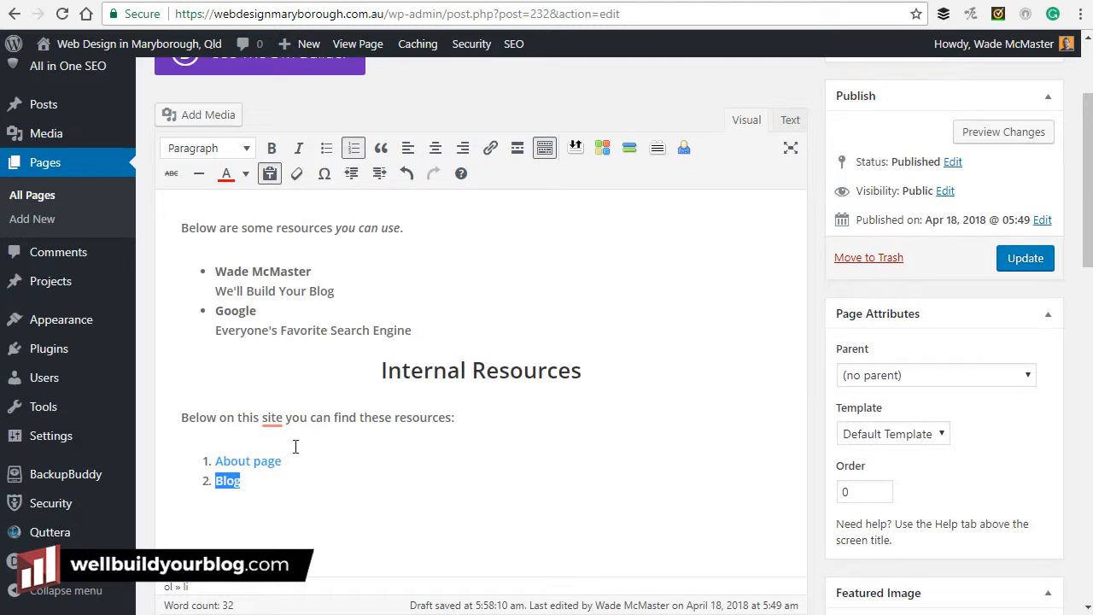
pyautogui.click(491, 150)
pyautogui.write('page')
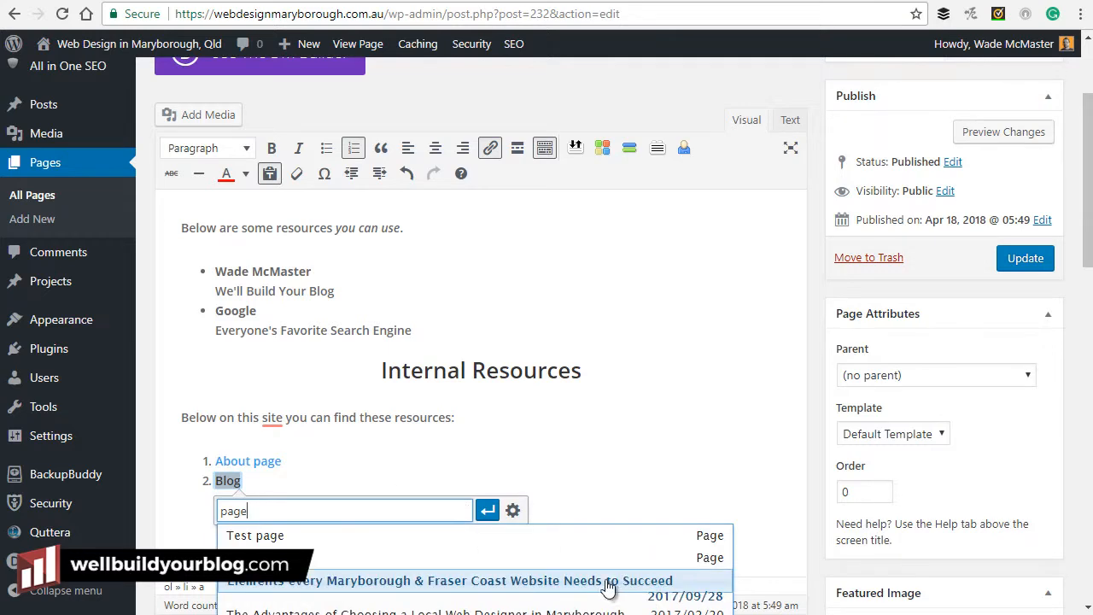
pyautogui.click(459, 589)
pyautogui.click(488, 510)
pyautogui.click(509, 444)
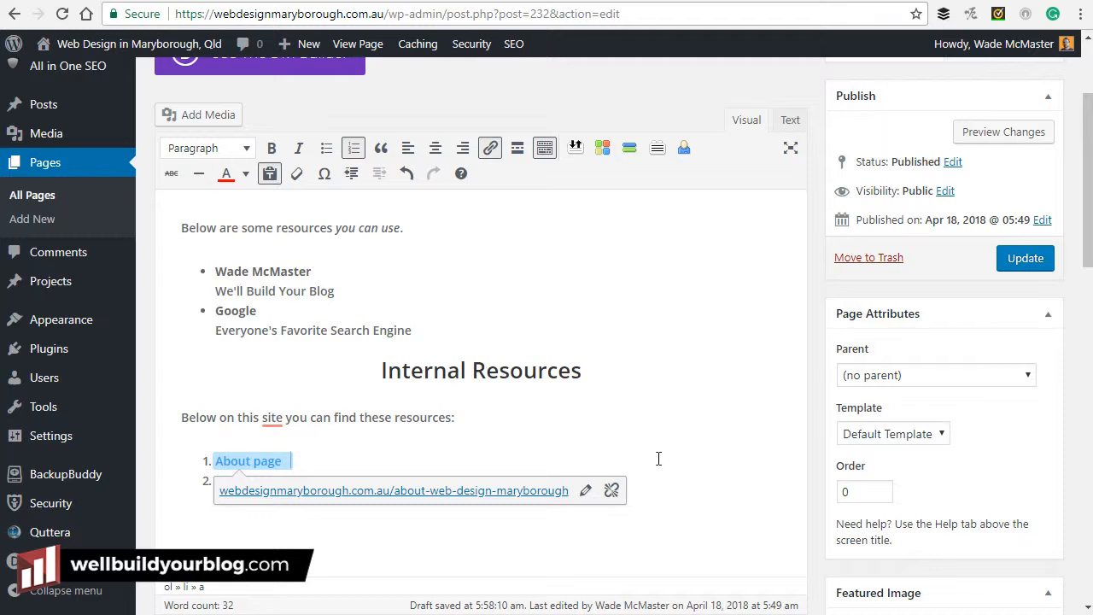
pyautogui.click(402, 370)
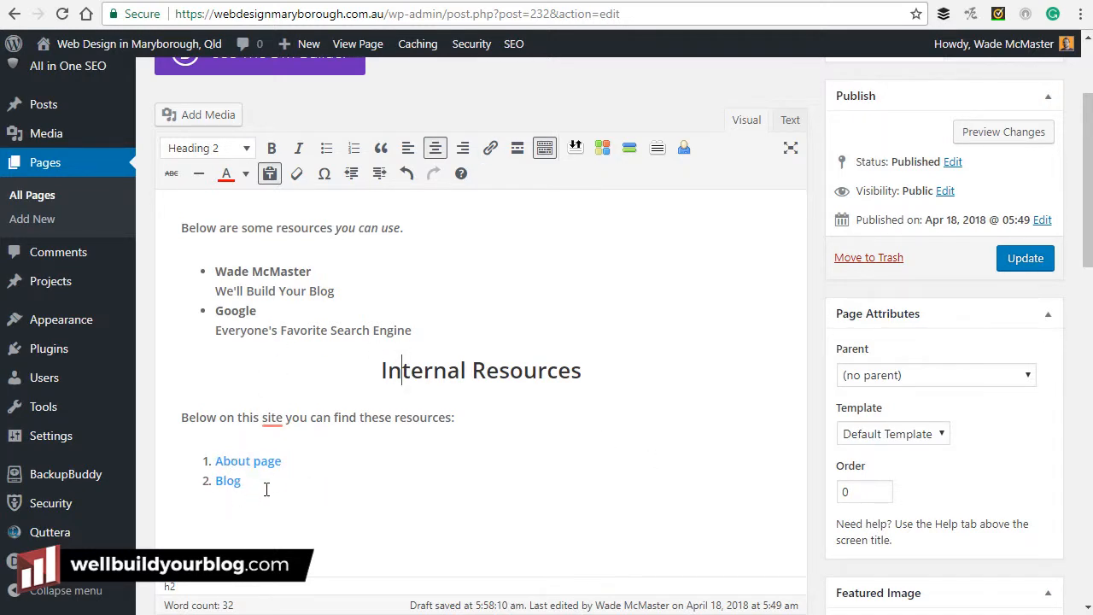
# Load wellbuildyourblog.com in a new tab, copy its URL, and go back to the editor.
pyautogui.click(689, 1)
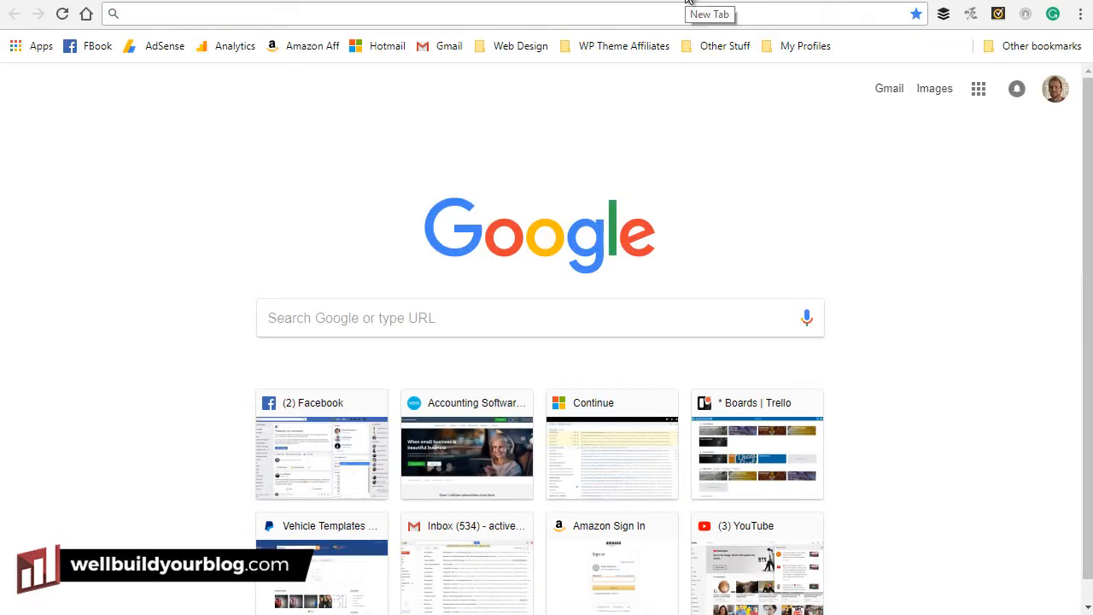
pyautogui.write('wellbui')
pyautogui.press('Return')
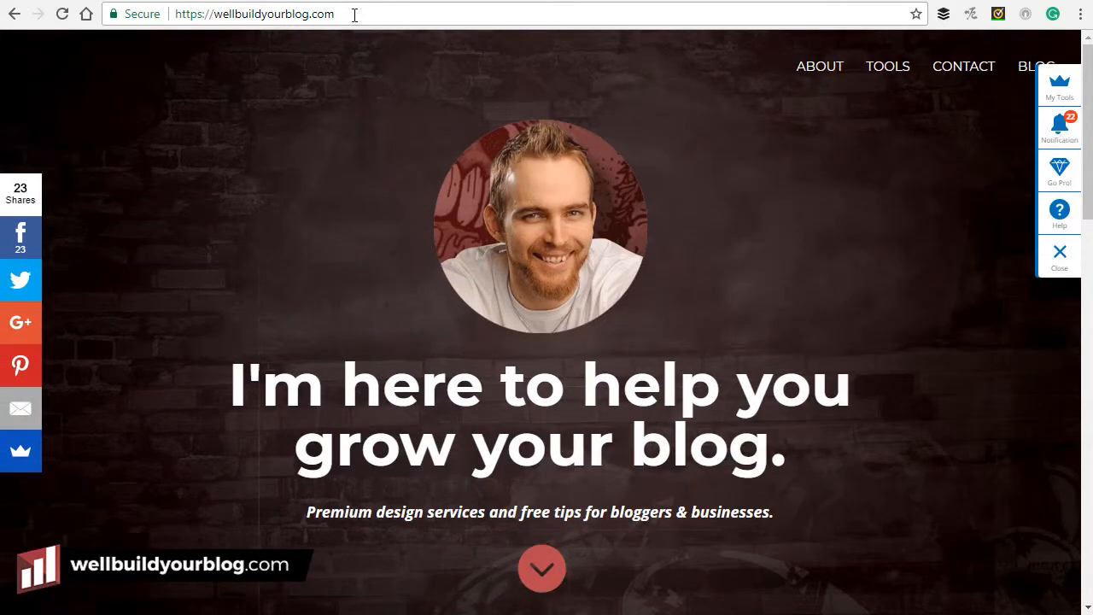
pyautogui.moveTo(367, 17); pyautogui.dragTo(111, 14)
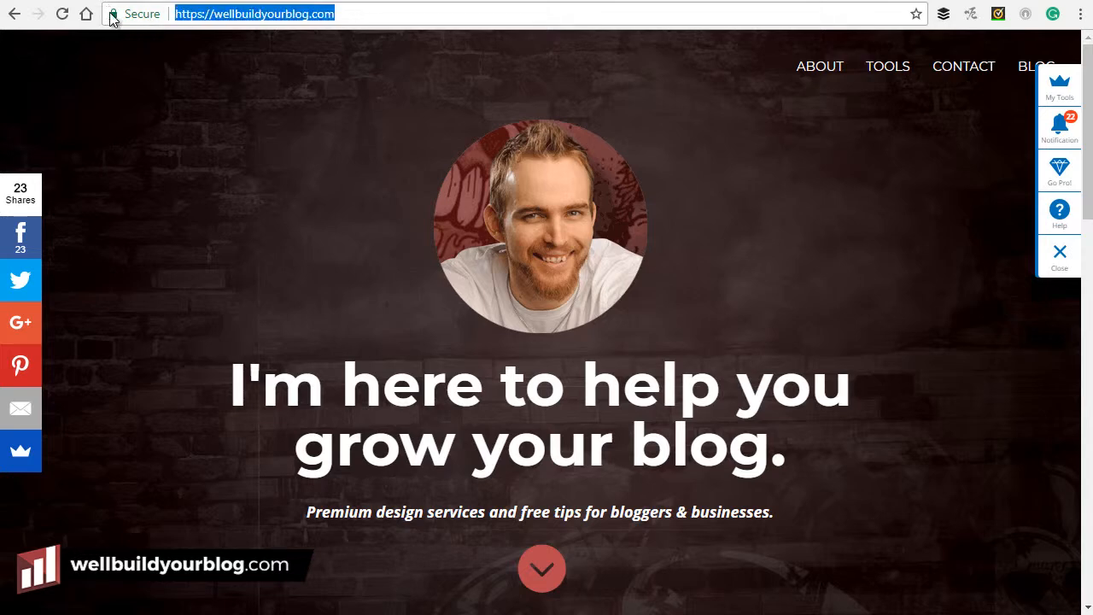
pyautogui.rightClick(252, 14)
pyautogui.click(284, 78)
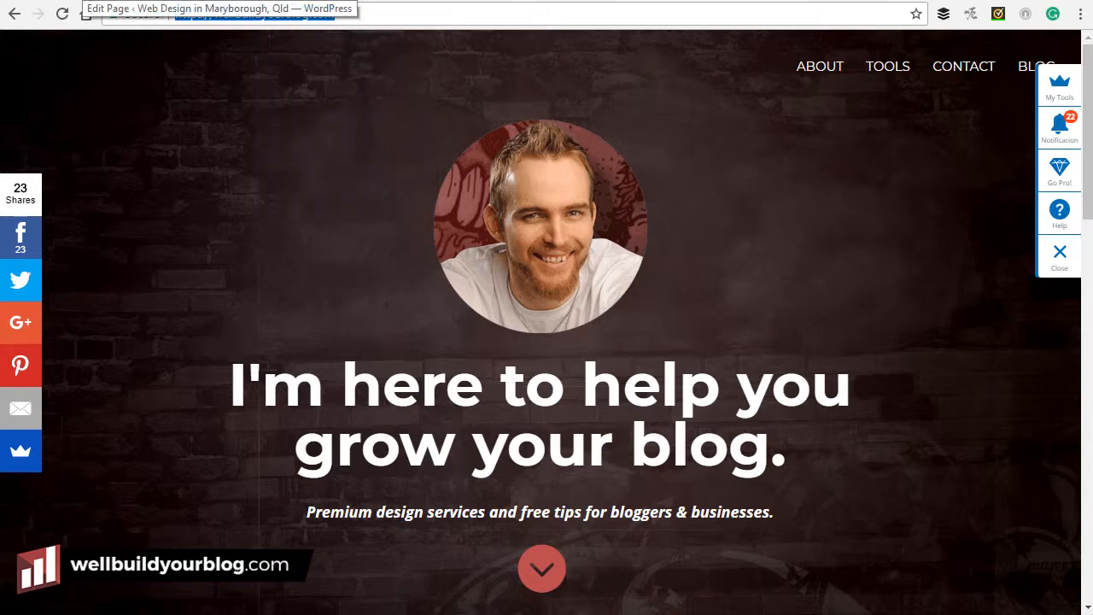
pyautogui.click(79, 1)
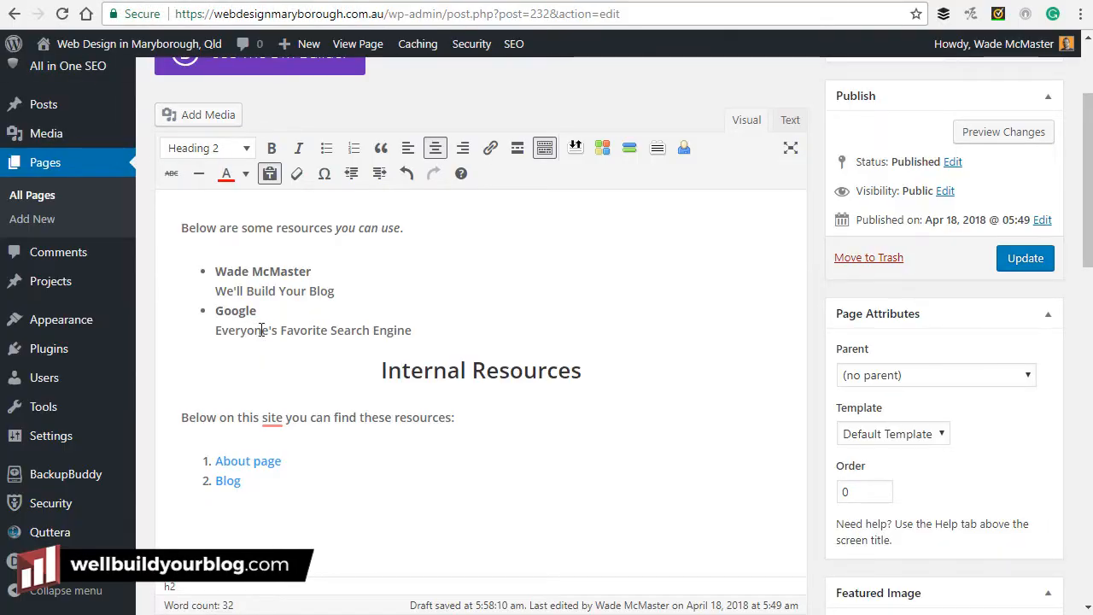
pyautogui.moveTo(315, 272); pyautogui.dragTo(217, 267)
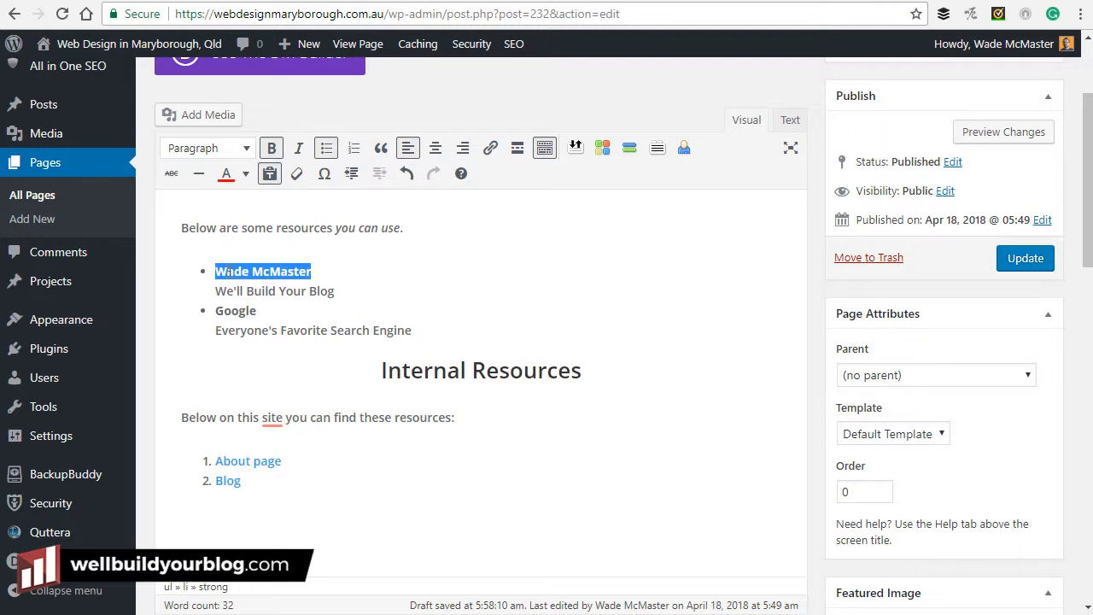
pyautogui.click(322, 292)
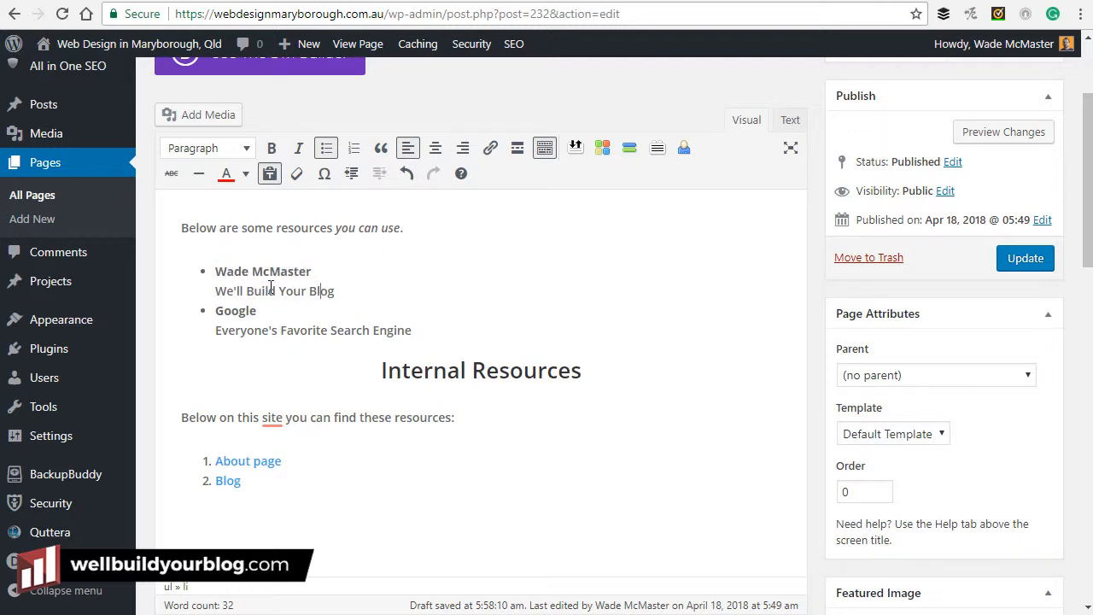
pyautogui.moveTo(322, 271); pyautogui.dragTo(218, 265)
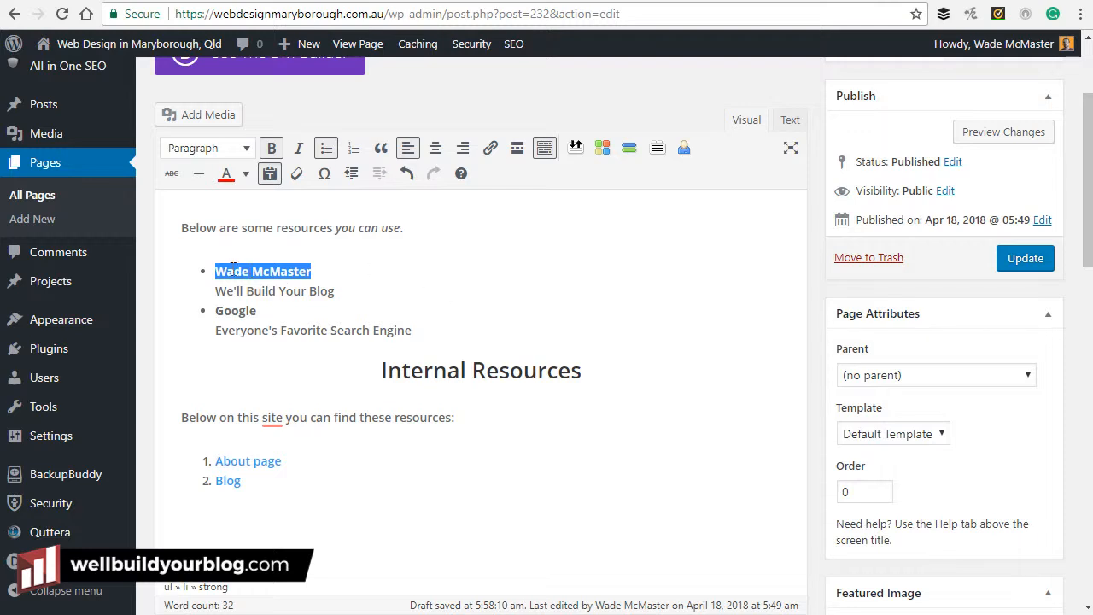
pyautogui.click(493, 151)
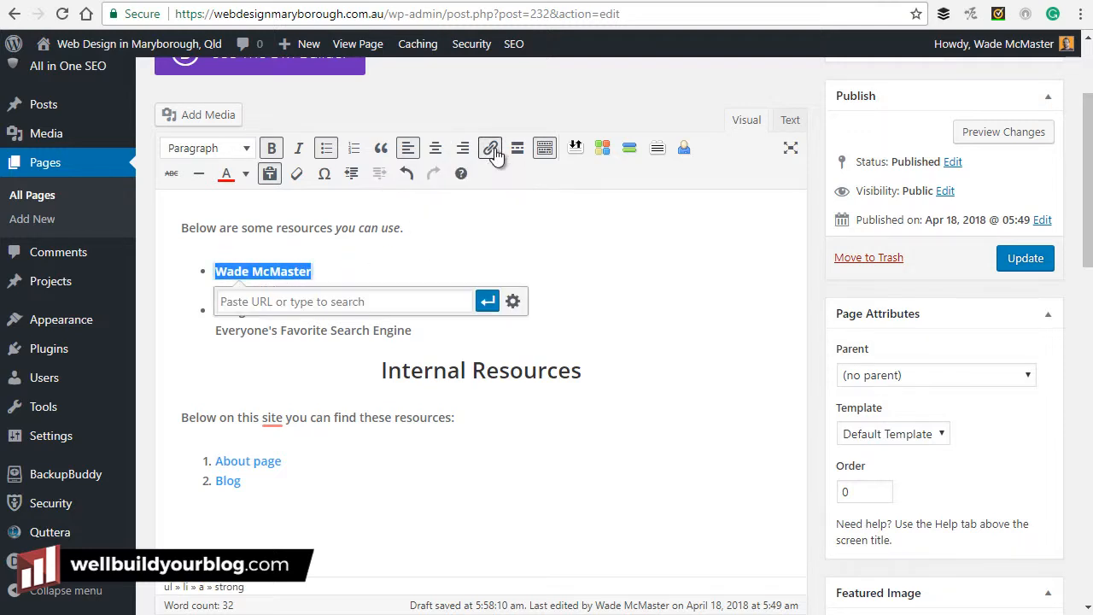
pyautogui.rightClick(370, 302)
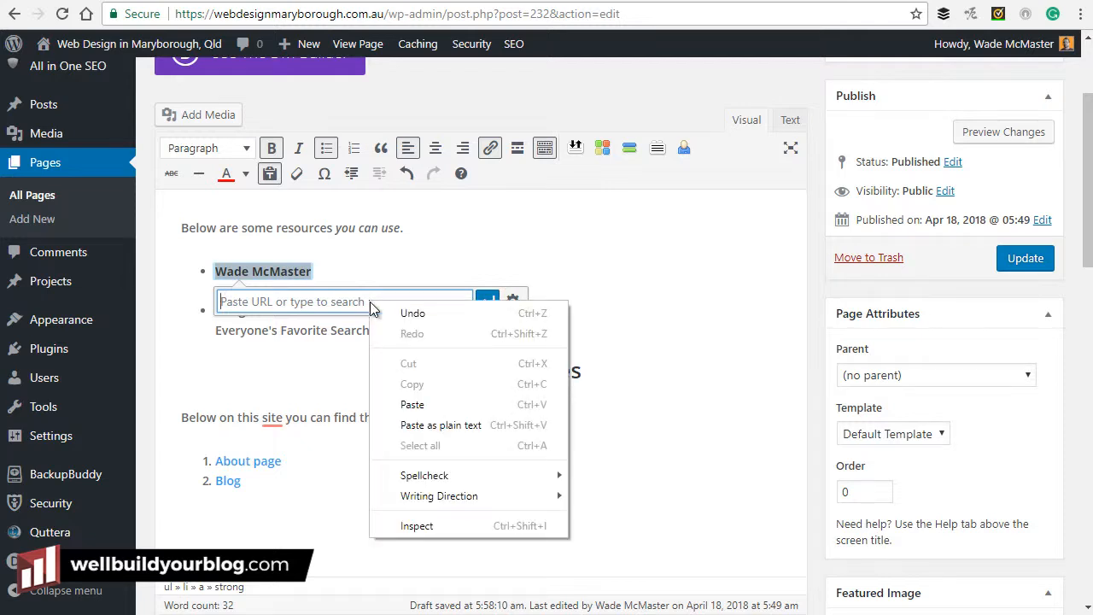
pyautogui.click(410, 405)
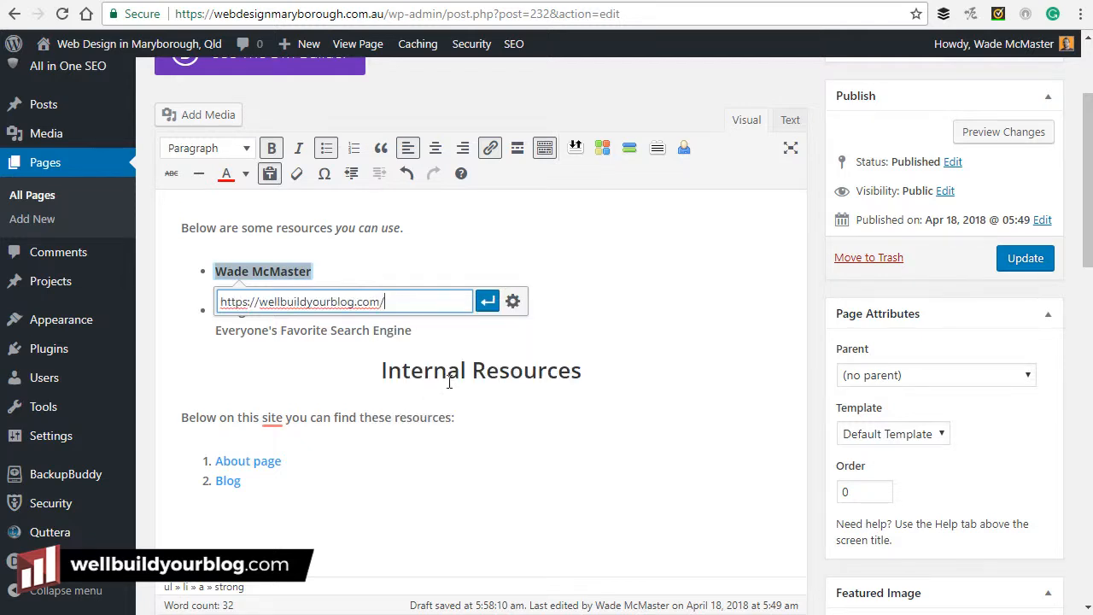
# Set the link to open in a new tab and update it.
pyautogui.click(514, 302)
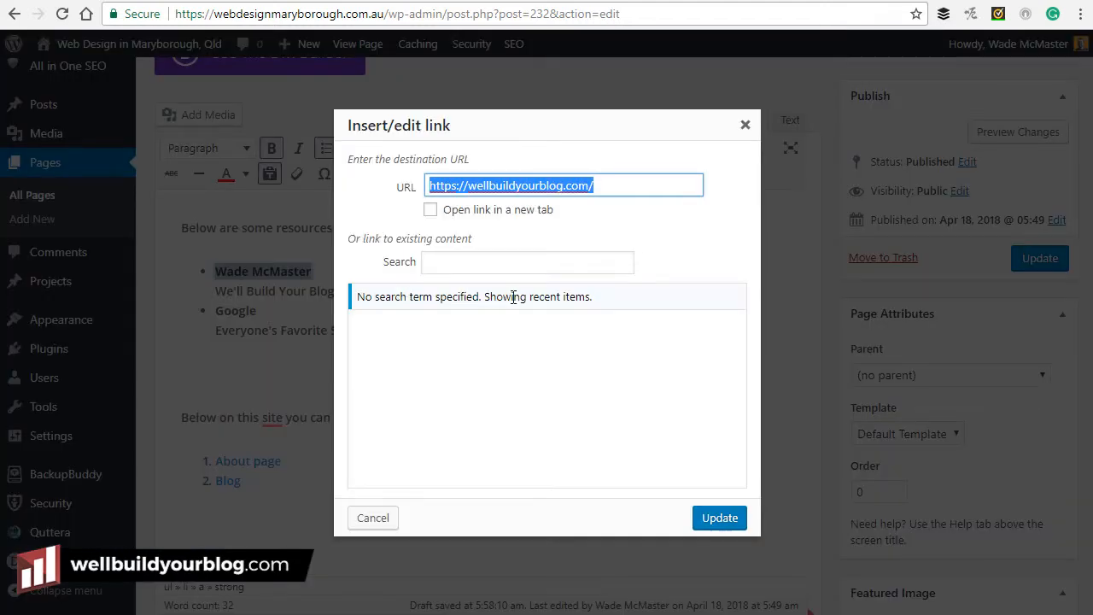
pyautogui.click(430, 210)
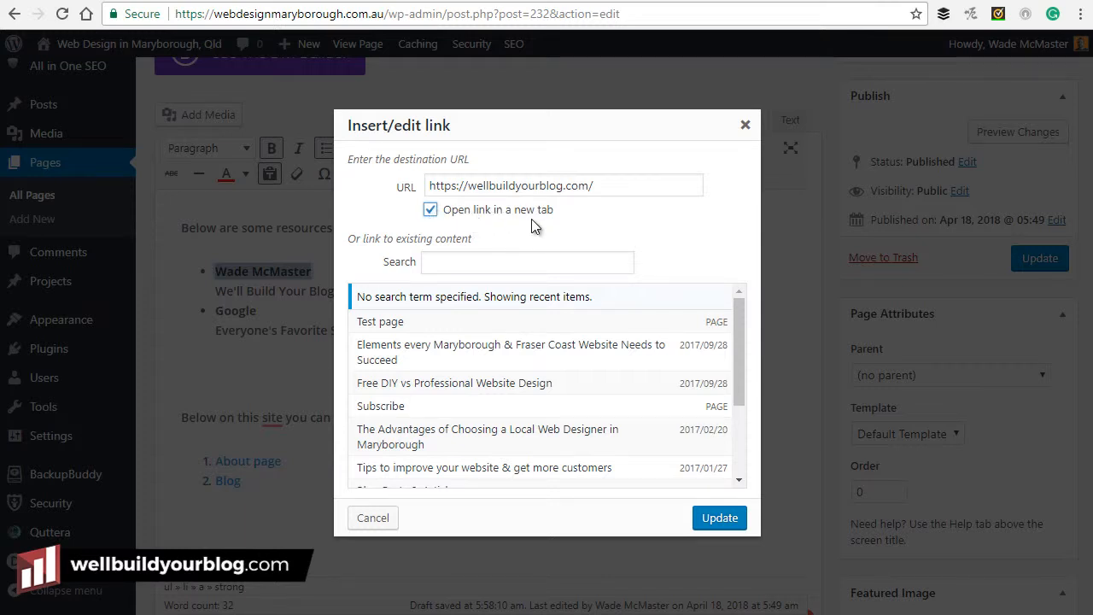
pyautogui.moveTo(742, 339); pyautogui.dragTo(734, 305)
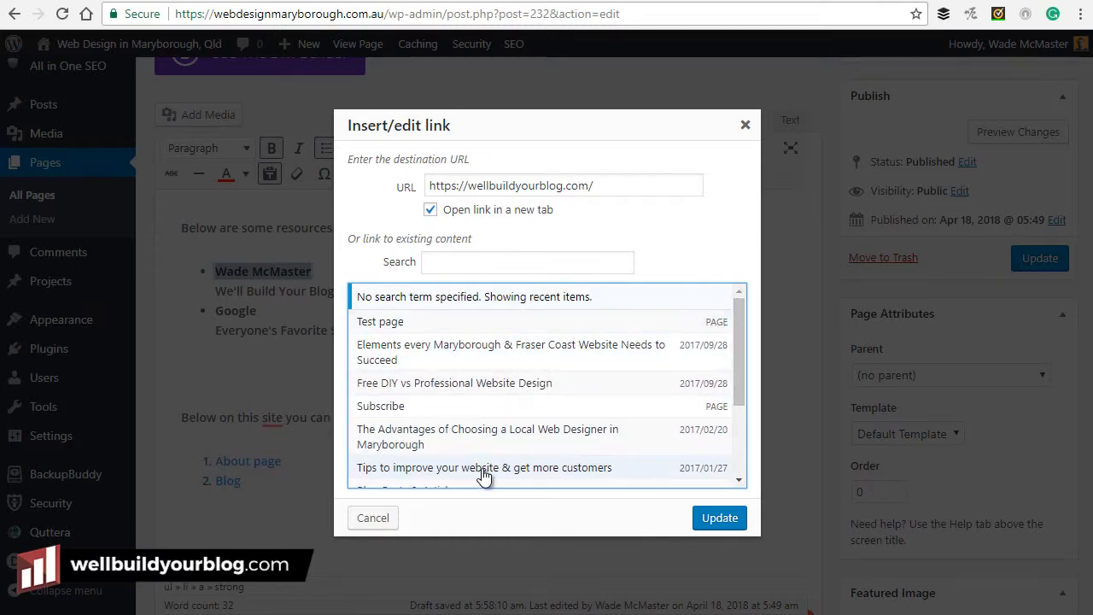
pyautogui.tripleClick(602, 183)
pyautogui.click(602, 184)
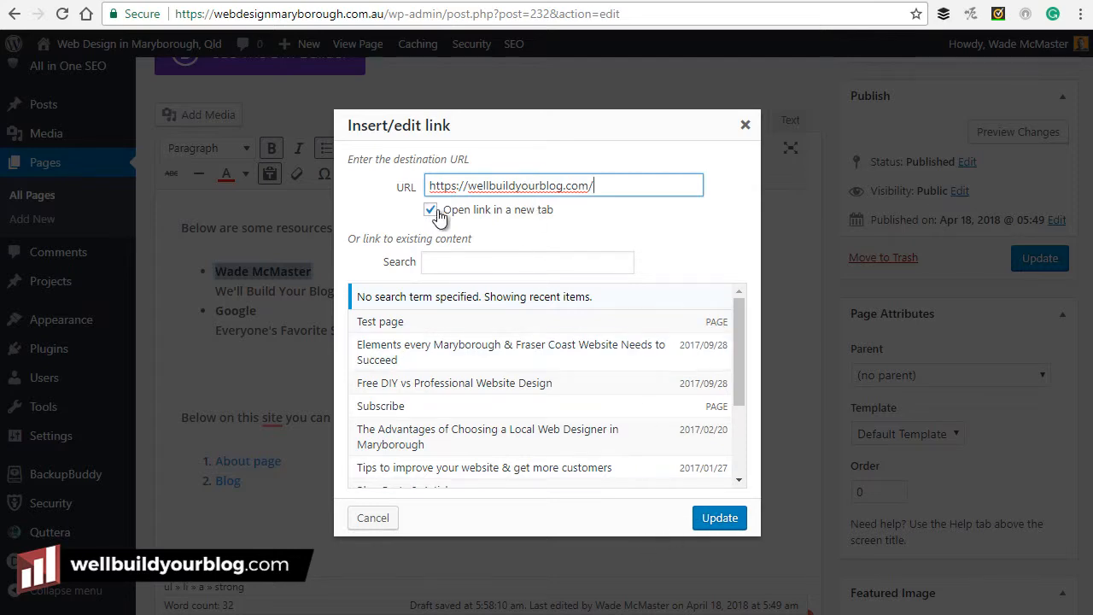
pyautogui.click(709, 519)
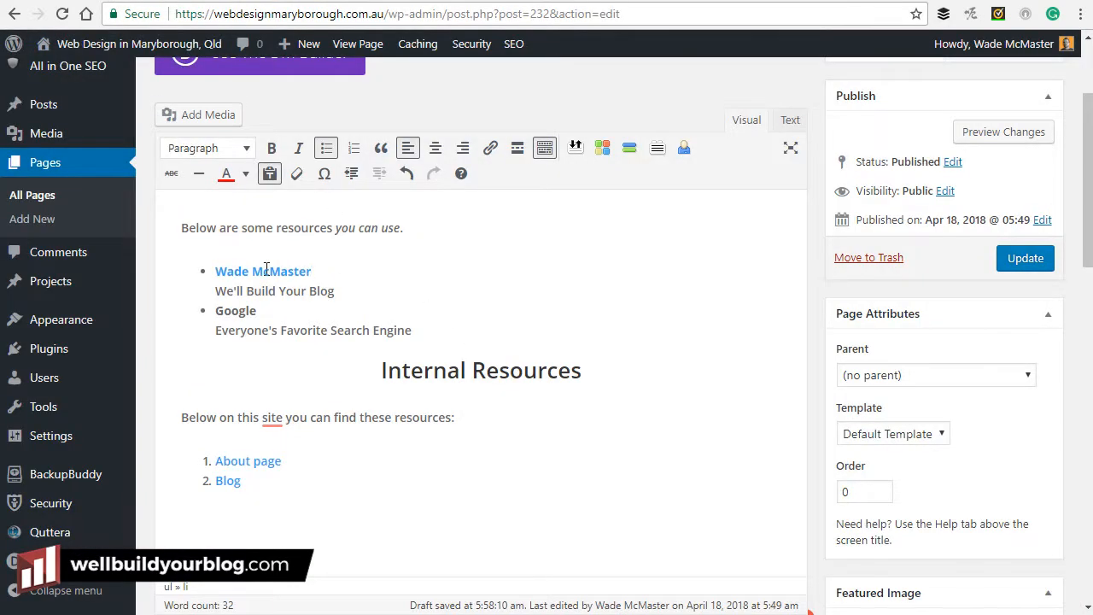
pyautogui.doubleClick(235, 310)
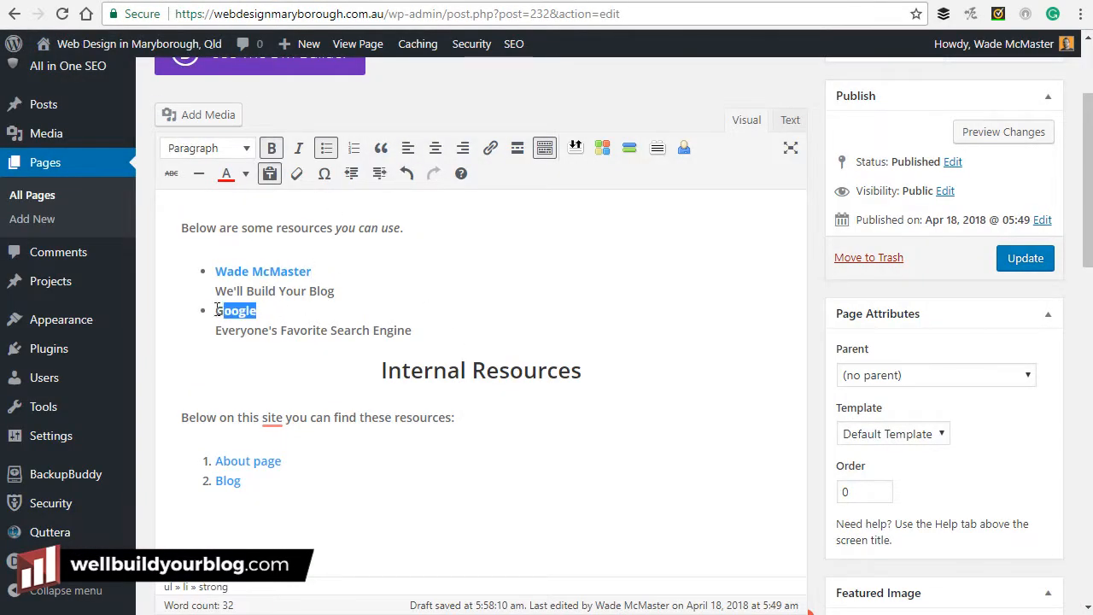
pyautogui.click(491, 148)
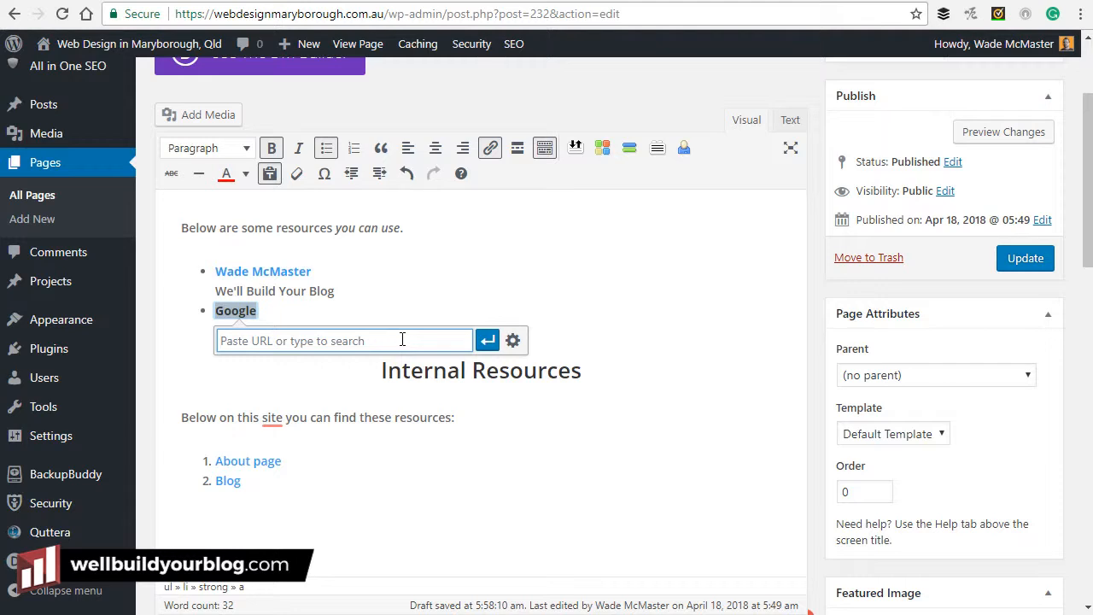
pyautogui.write('htt')
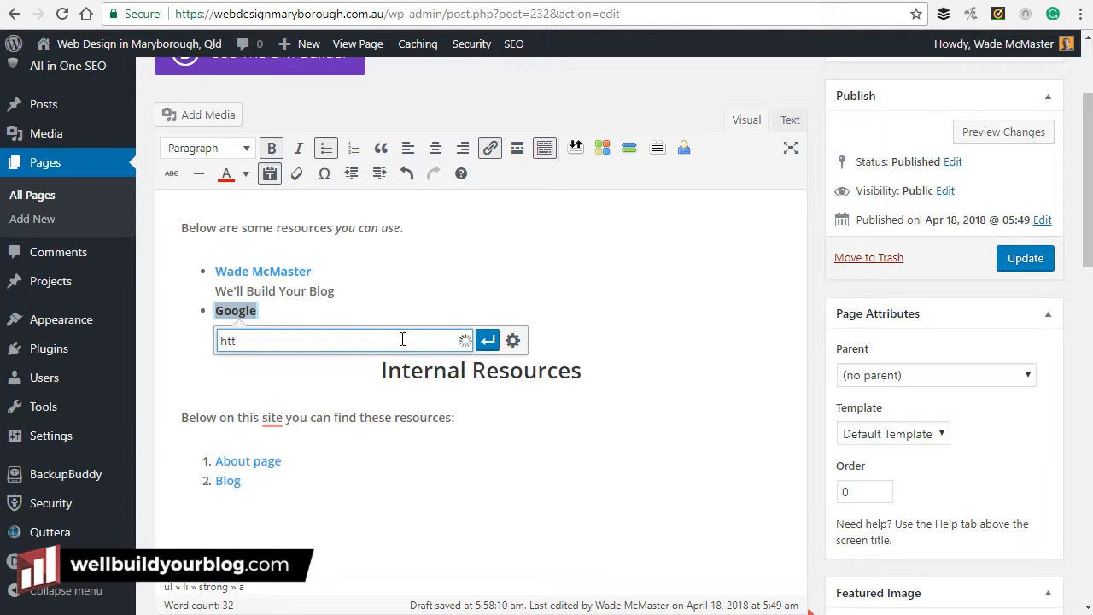
pyautogui.write('p://')
pyautogui.press('BackSpace')
pyautogui.press('BackSpace')
pyautogui.press('BackSpace')
pyautogui.write('e.com')
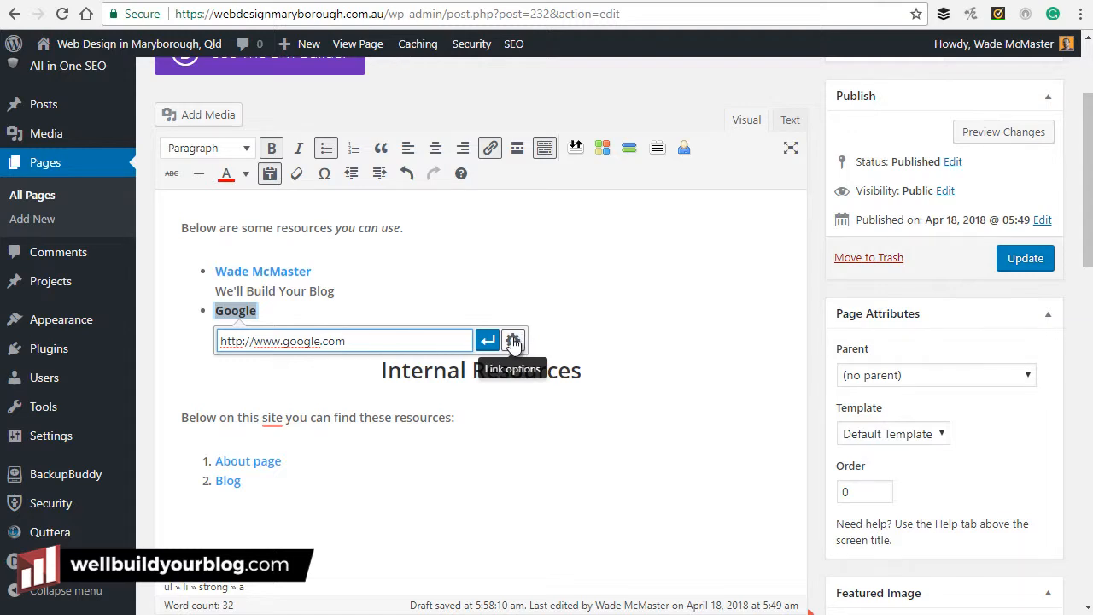
pyautogui.click(487, 340)
# Close the link box and move the caret to the start of the first sentence.
pyautogui.click(453, 320)
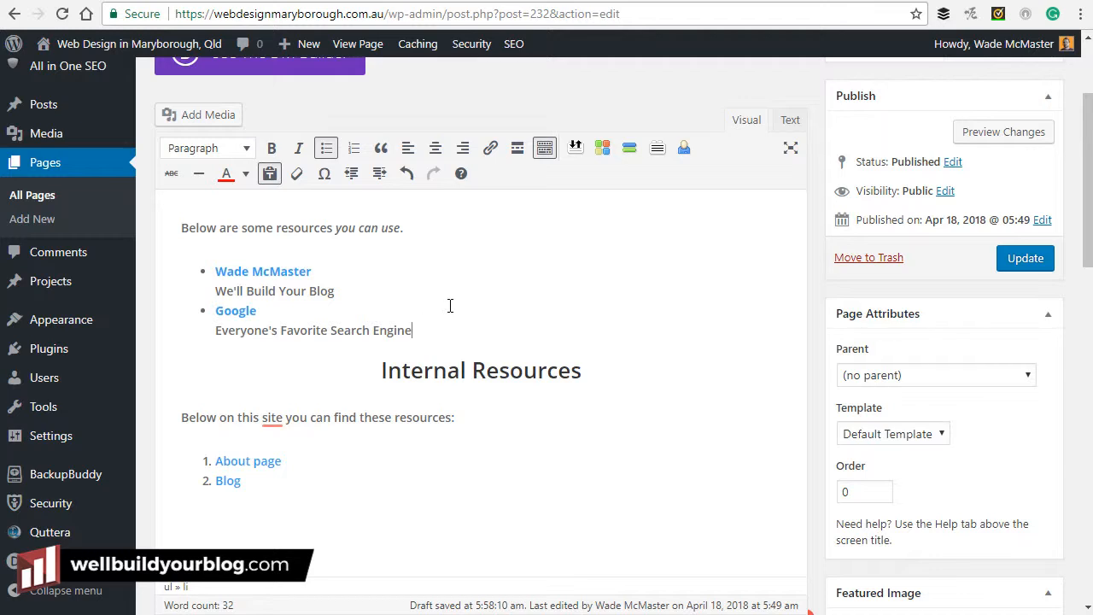
pyautogui.click(360, 227)
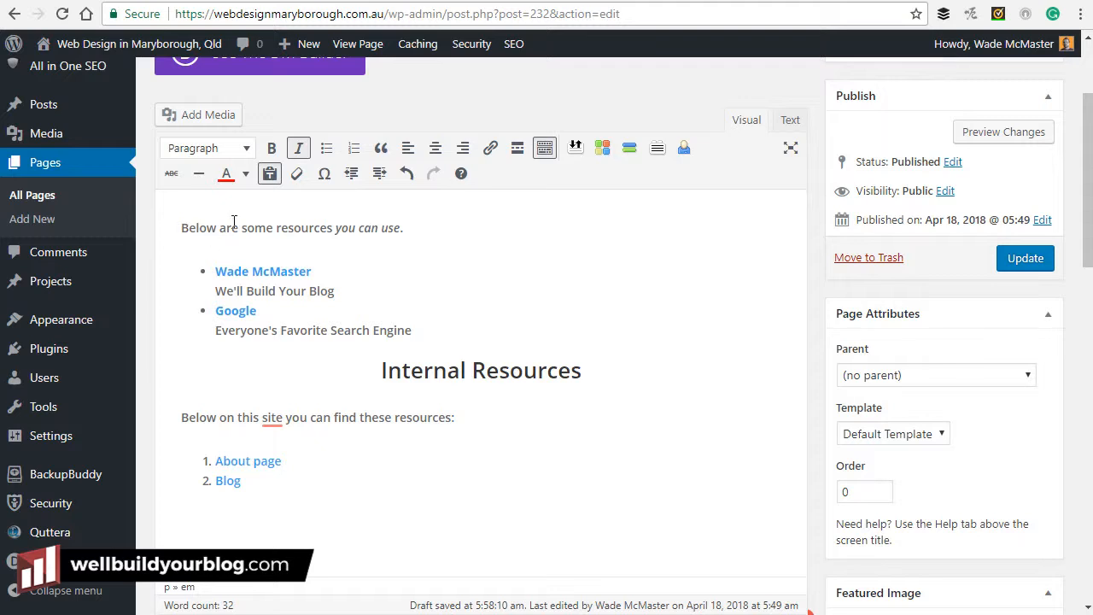
pyautogui.click(435, 223)
# Insert an empty line above the first sentence and bring up the media library there.
pyautogui.click(182, 228)
pyautogui.press('Return')
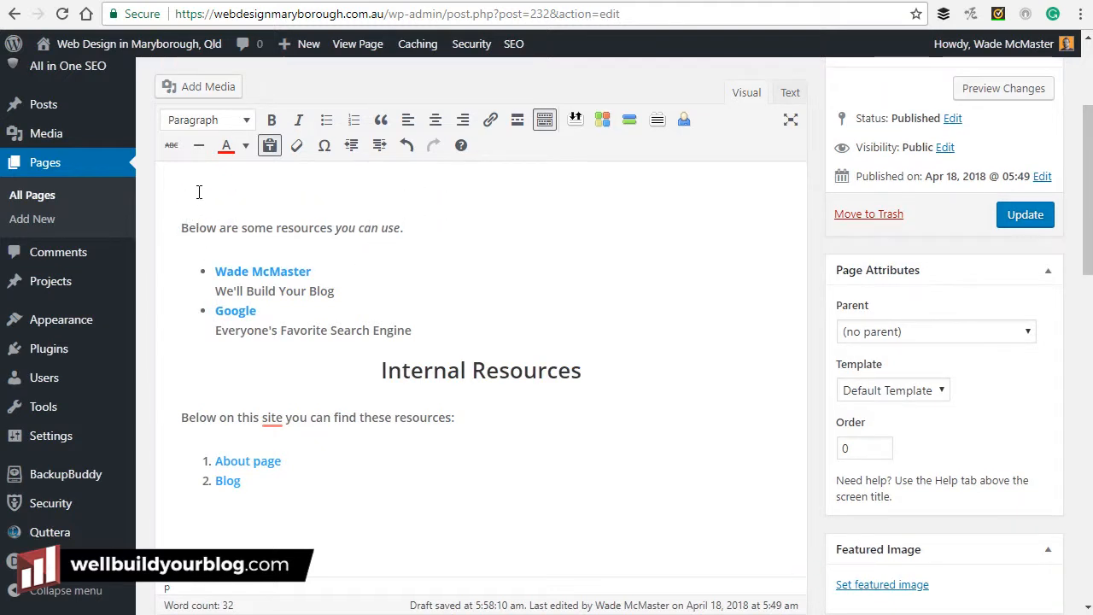
pyautogui.click(198, 89)
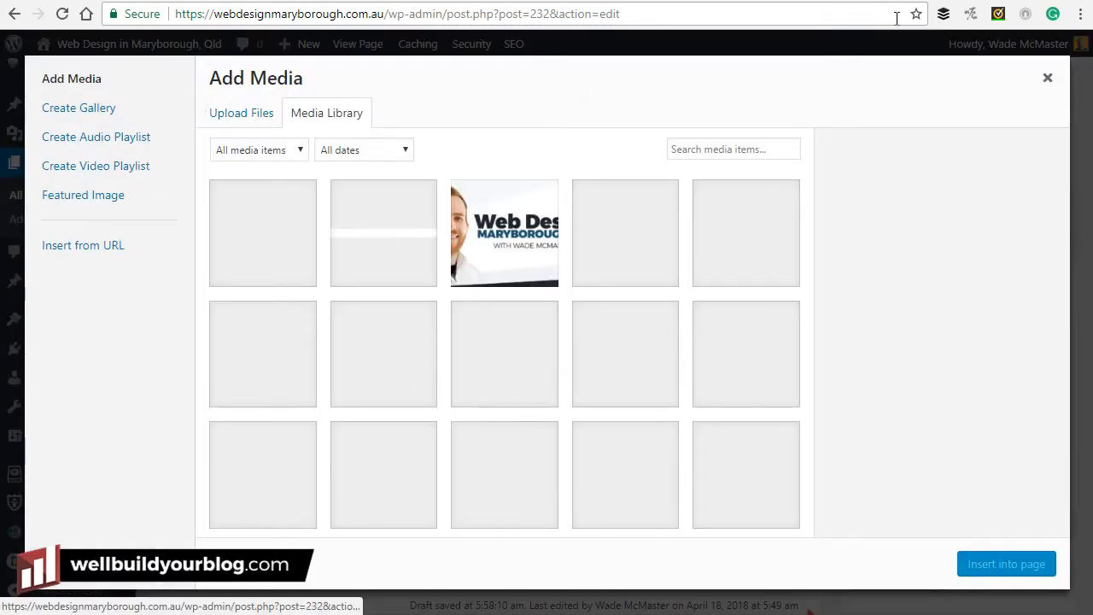
pyautogui.click(1048, 78)
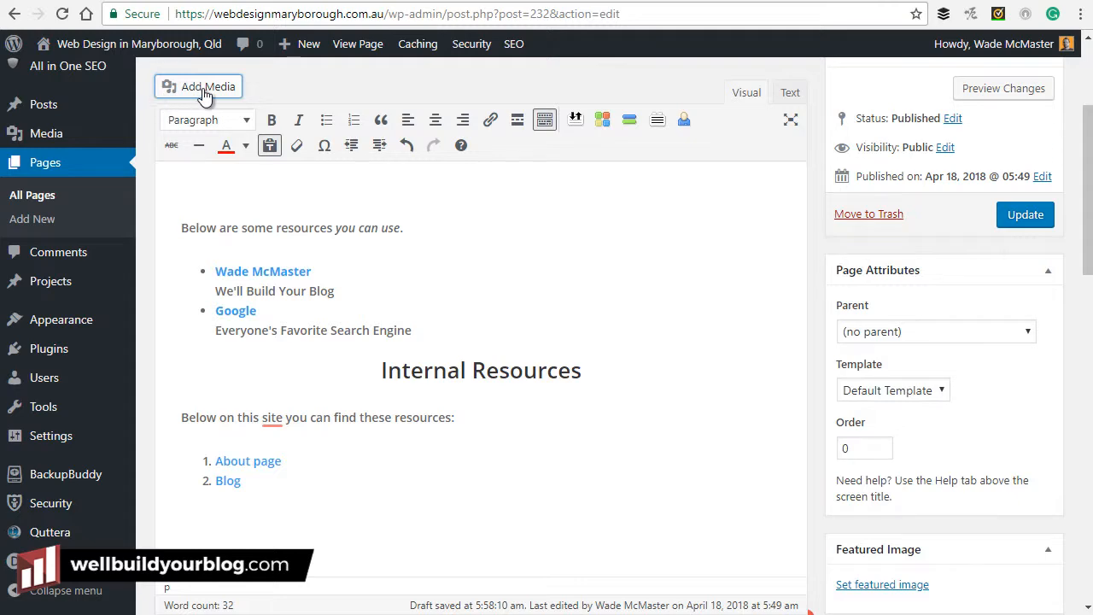
pyautogui.click(216, 197)
pyautogui.click(193, 92)
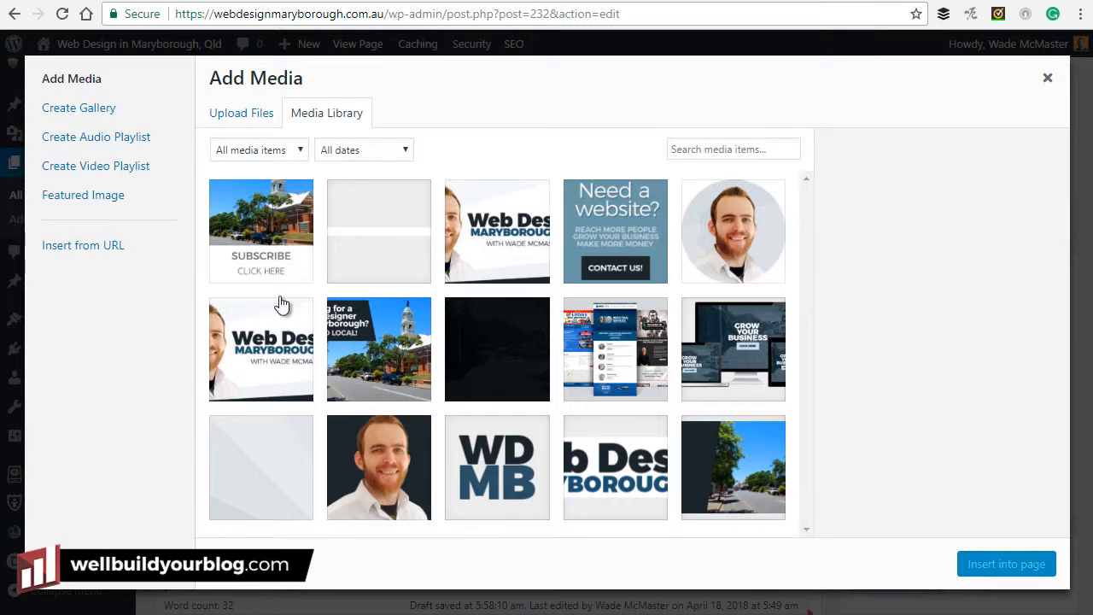
# Pick the round profile photo memobile.jpg and set its title and alt text to the author's name.
pyautogui.click(242, 118)
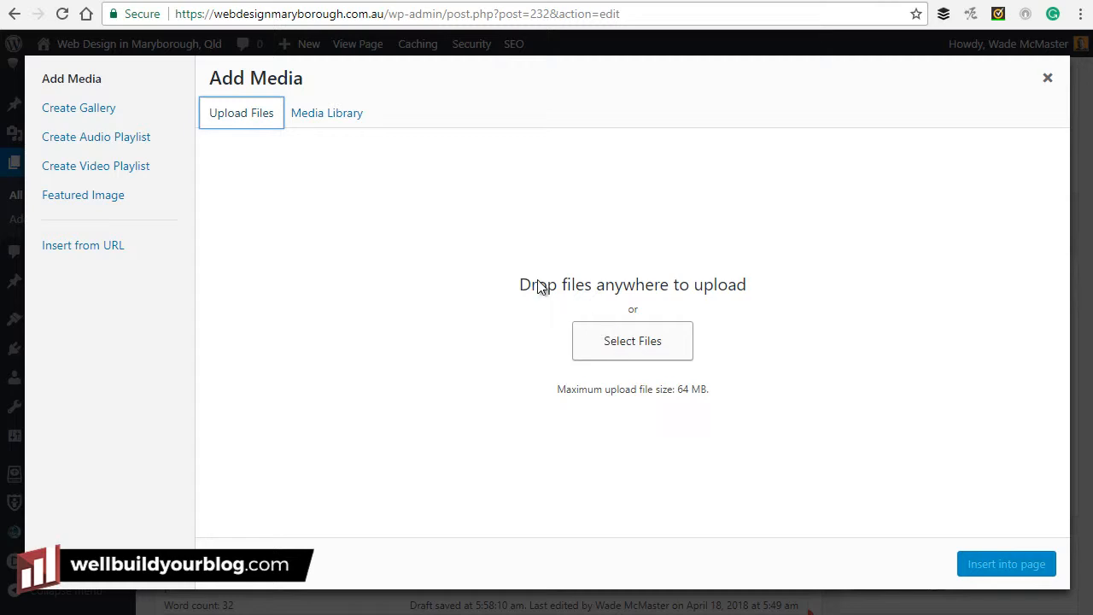
pyautogui.click(338, 122)
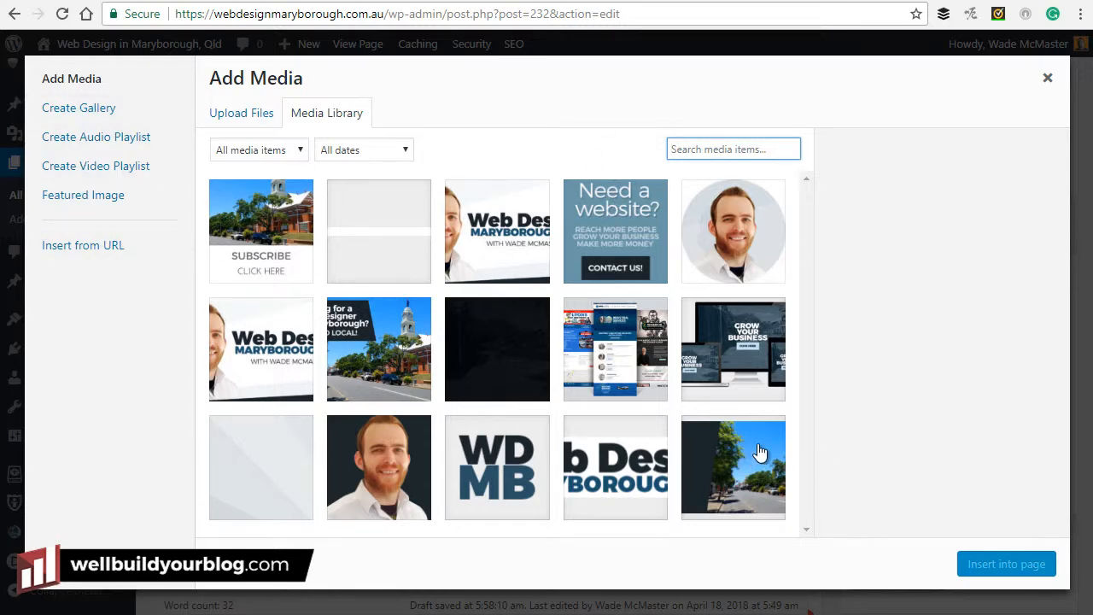
pyautogui.click(754, 211)
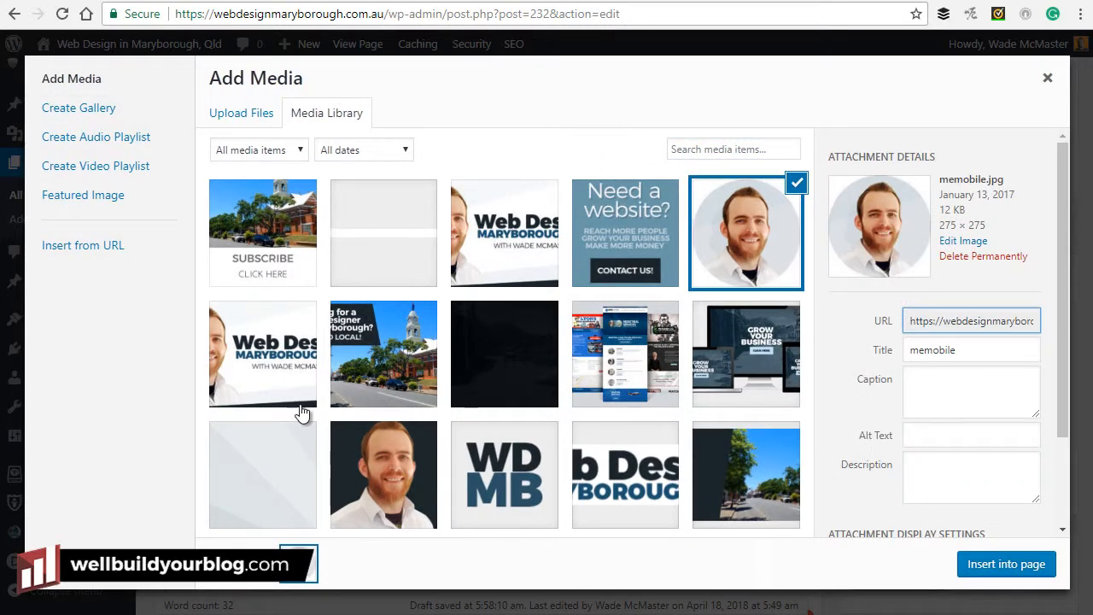
pyautogui.doubleClick(985, 343)
pyautogui.write('Wade')
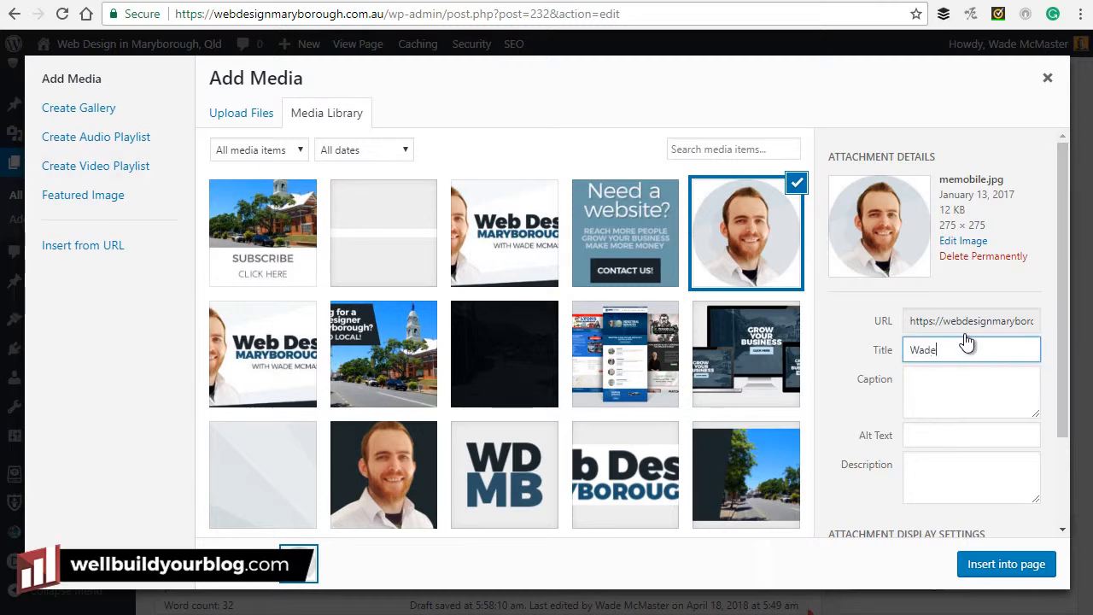
pyautogui.write(' McMaster')
pyautogui.scroll(-1, 1001, 419)
pyautogui.click(929, 351)
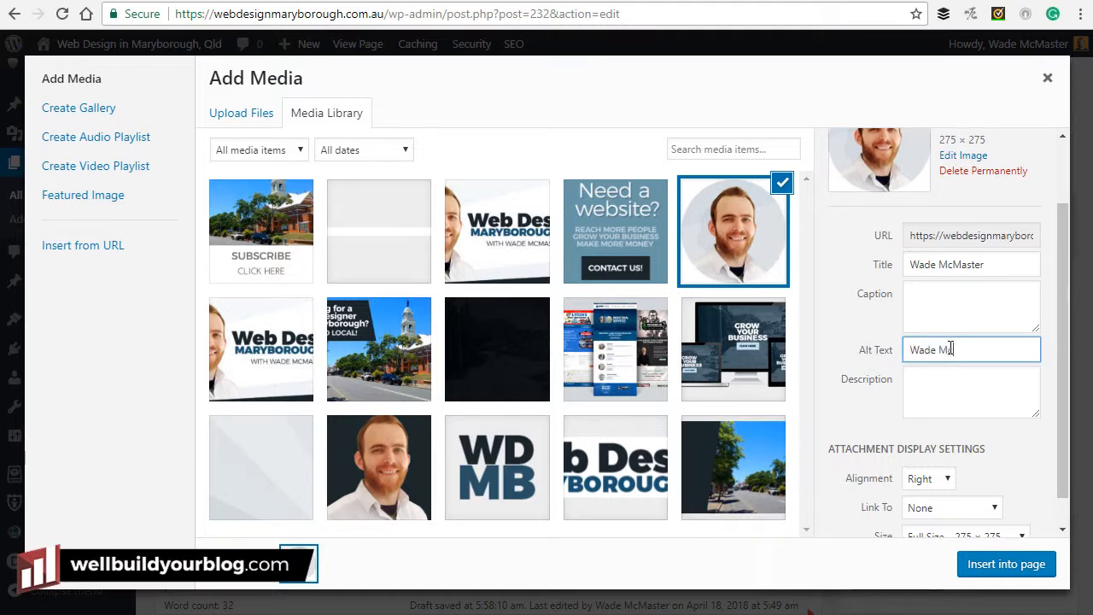
pyautogui.write('er Photo')
# Set the photo's Link To option to None.
pyautogui.scroll(-1, 897, 328)
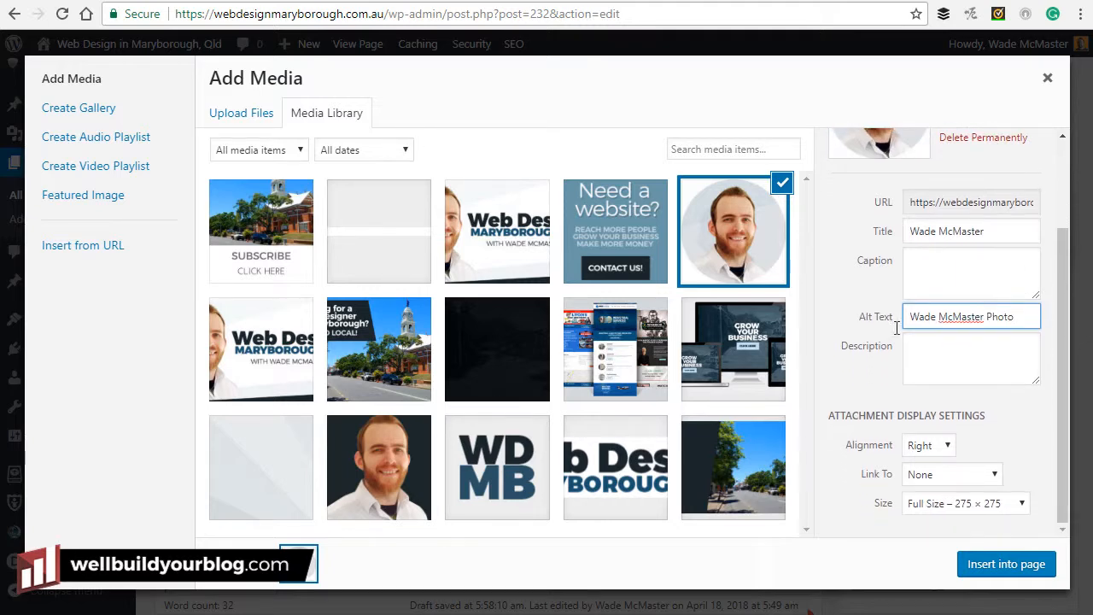
pyautogui.click(926, 473)
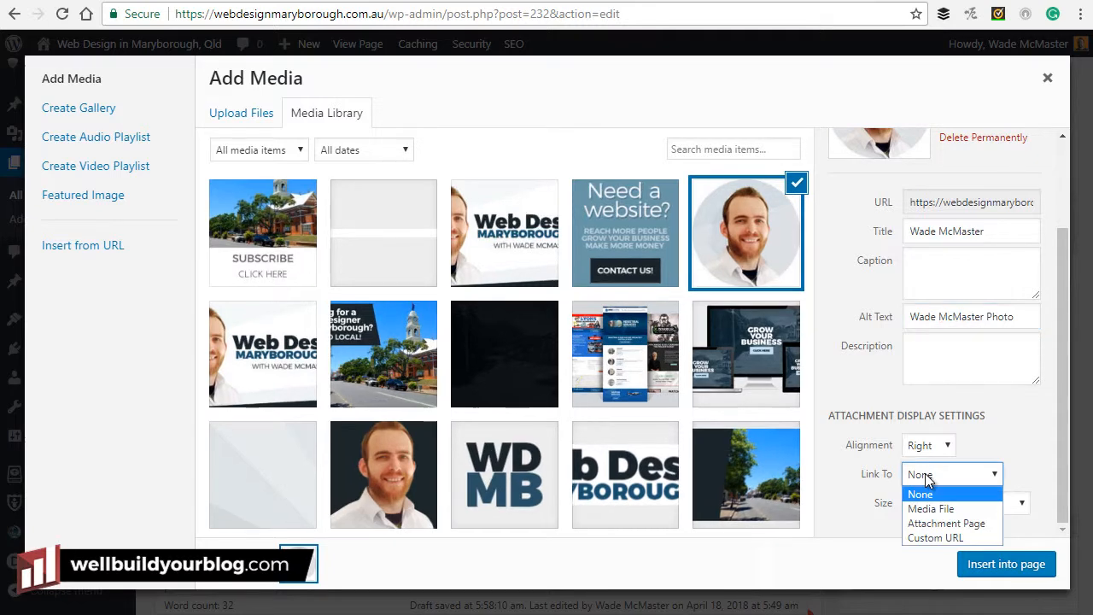
pyautogui.click(957, 539)
pyautogui.click(965, 501)
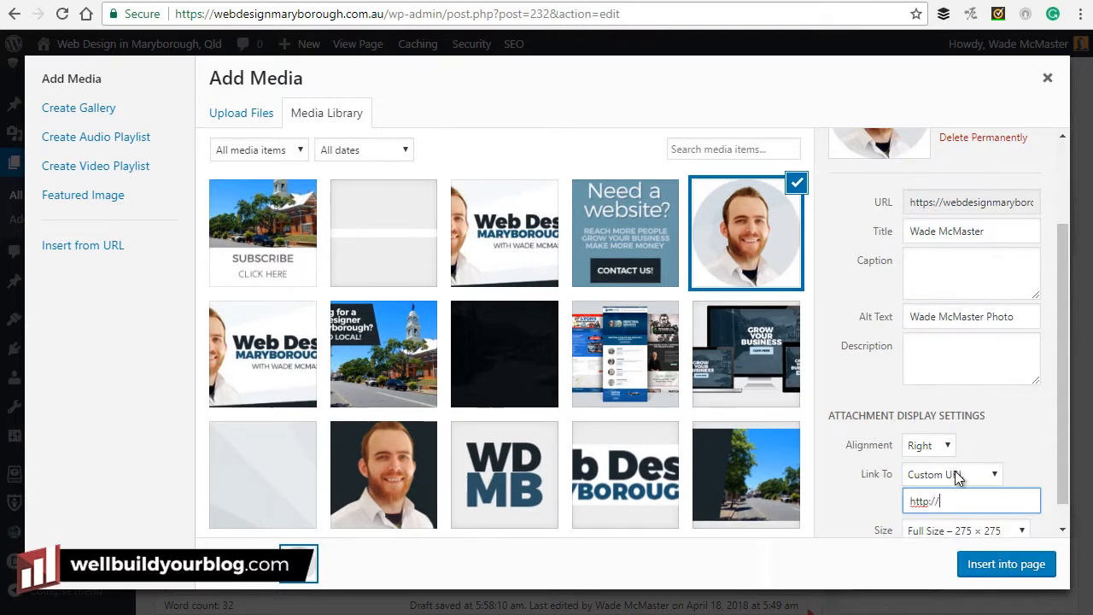
pyautogui.click(957, 476)
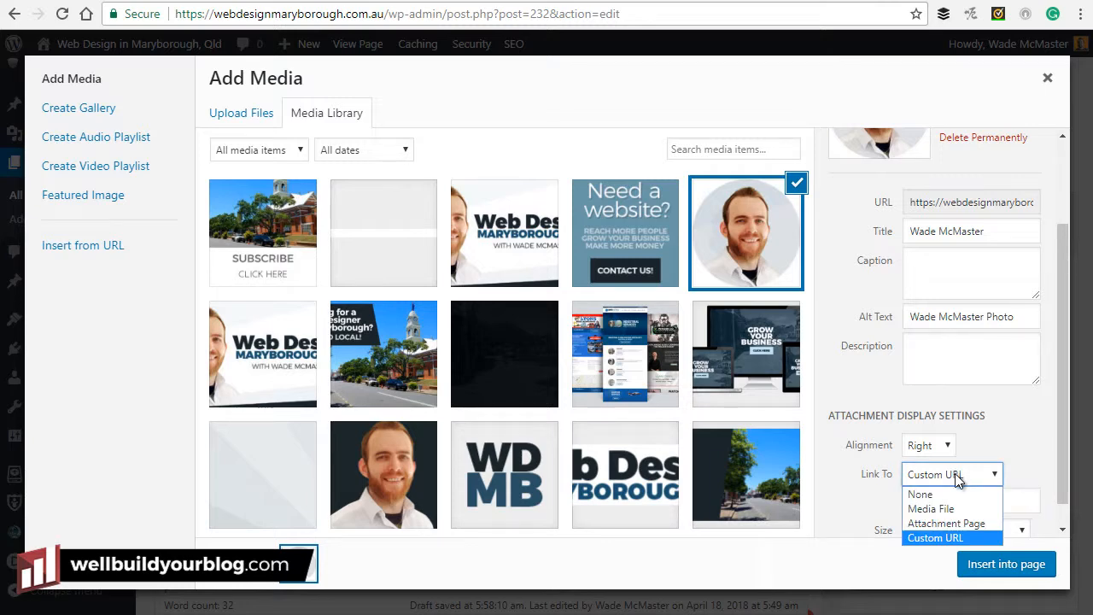
pyautogui.click(921, 497)
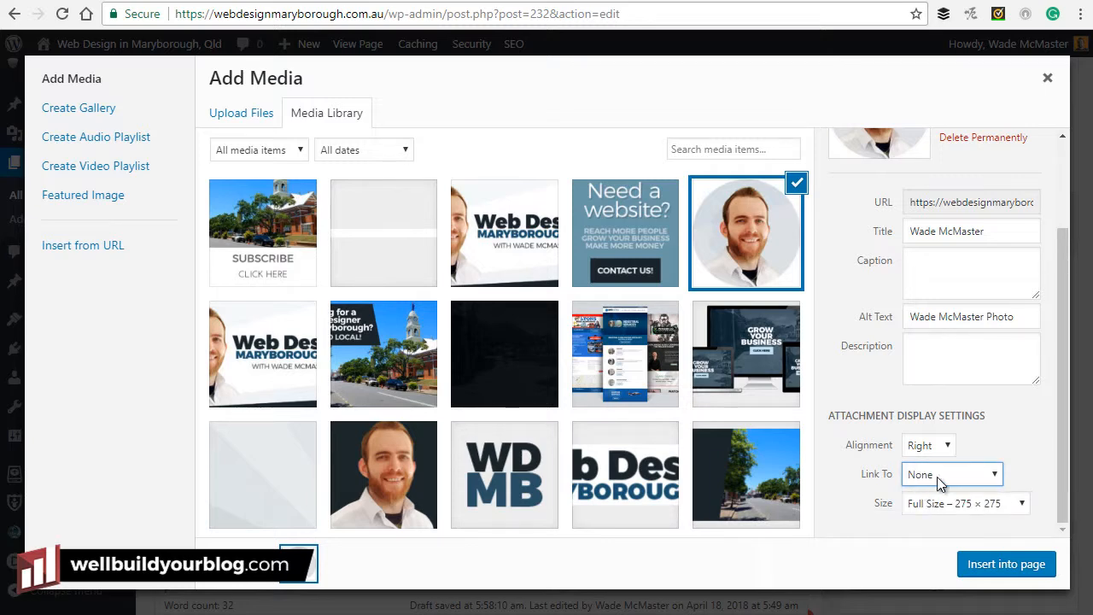
# Insert the portrait at Full Size 275 × 275, aligned right.
pyautogui.click(991, 503)
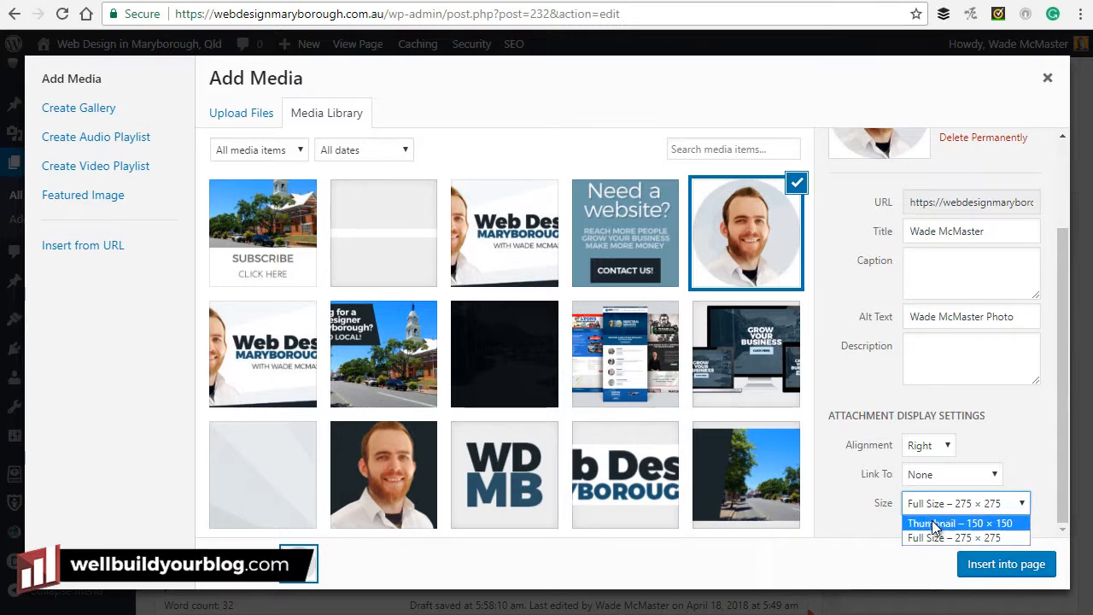
pyautogui.click(411, 355)
pyautogui.click(411, 355)
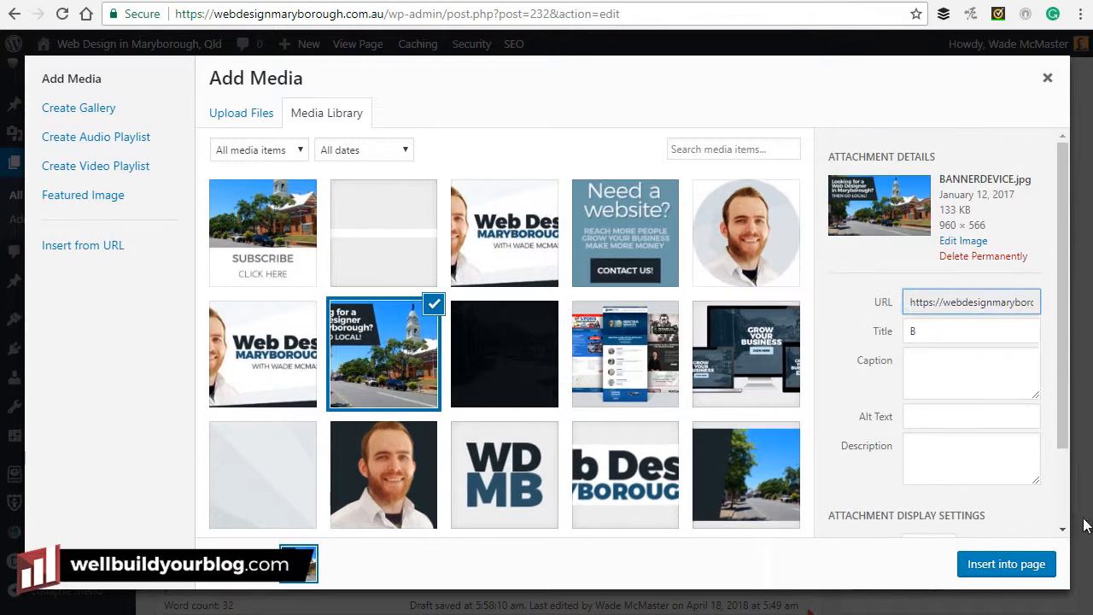
pyautogui.click(983, 504)
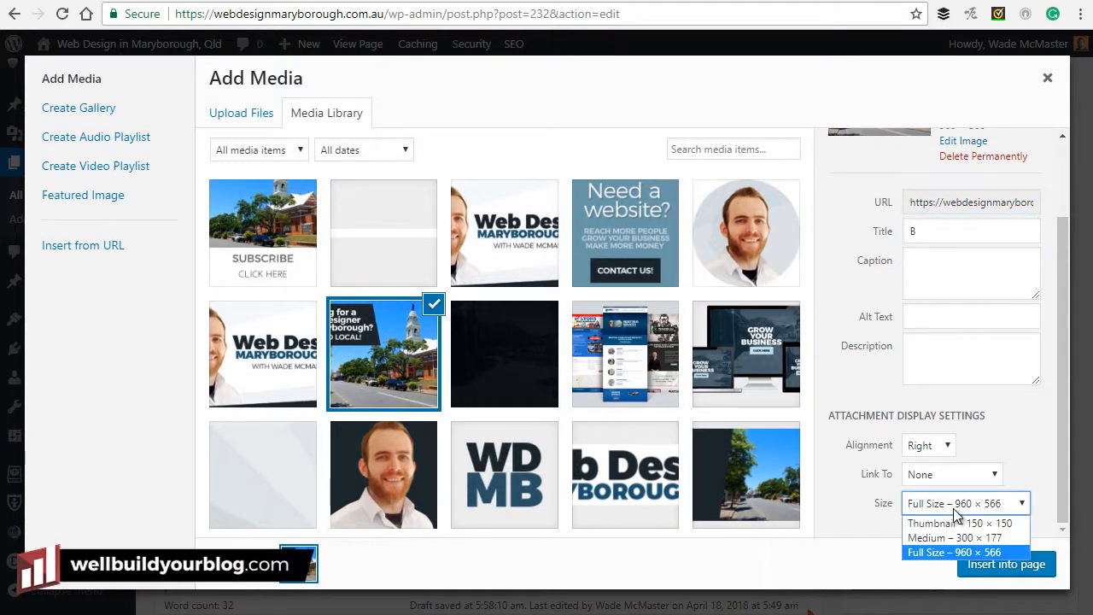
pyautogui.click(759, 248)
pyautogui.click(759, 247)
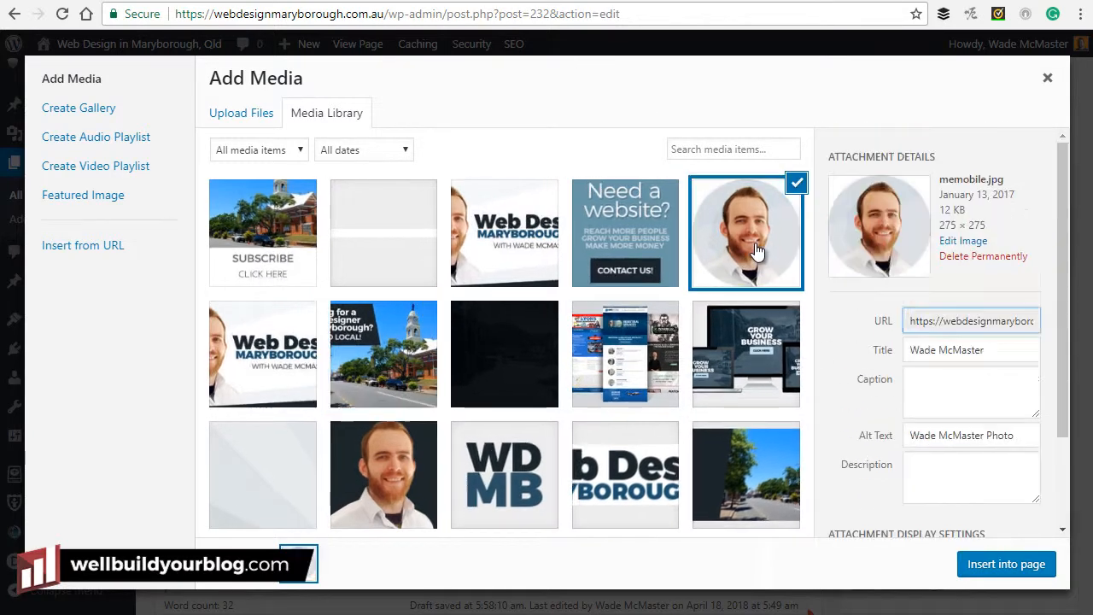
pyautogui.click(985, 504)
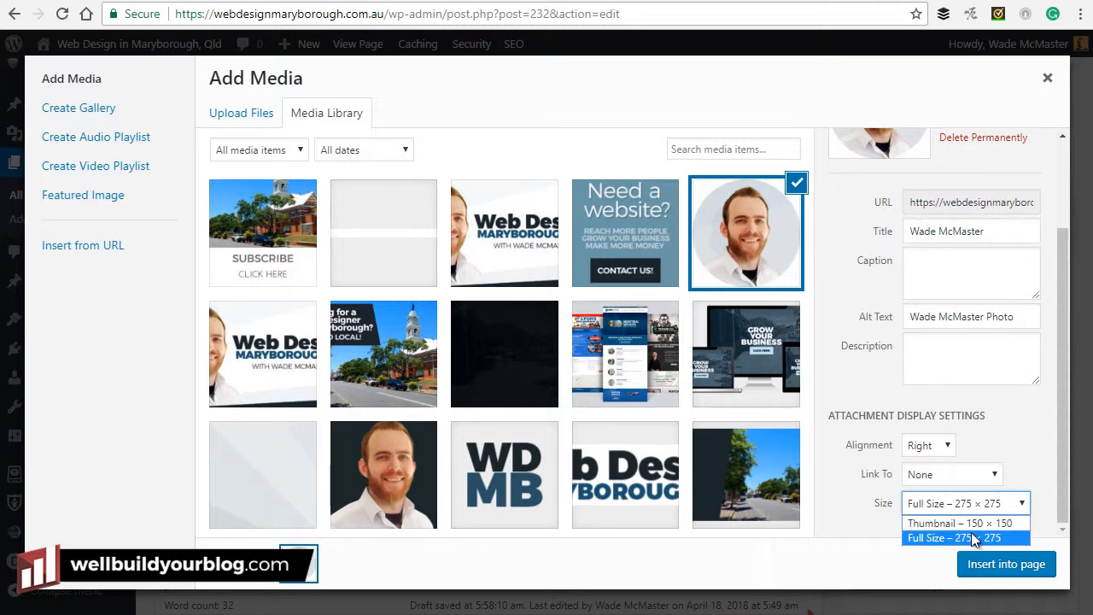
pyautogui.click(1012, 447)
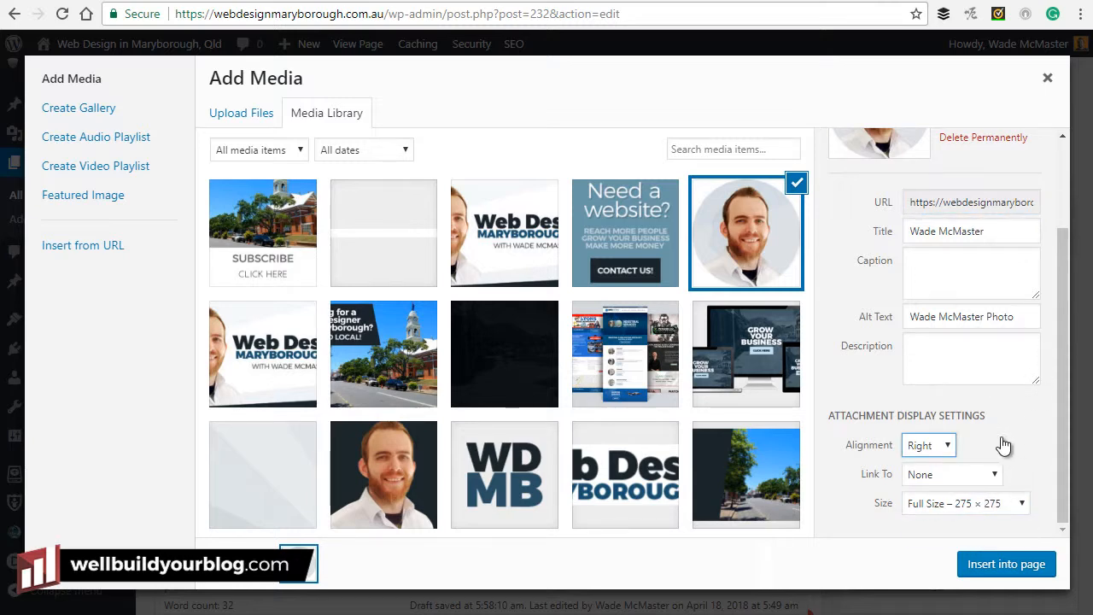
pyautogui.click(938, 445)
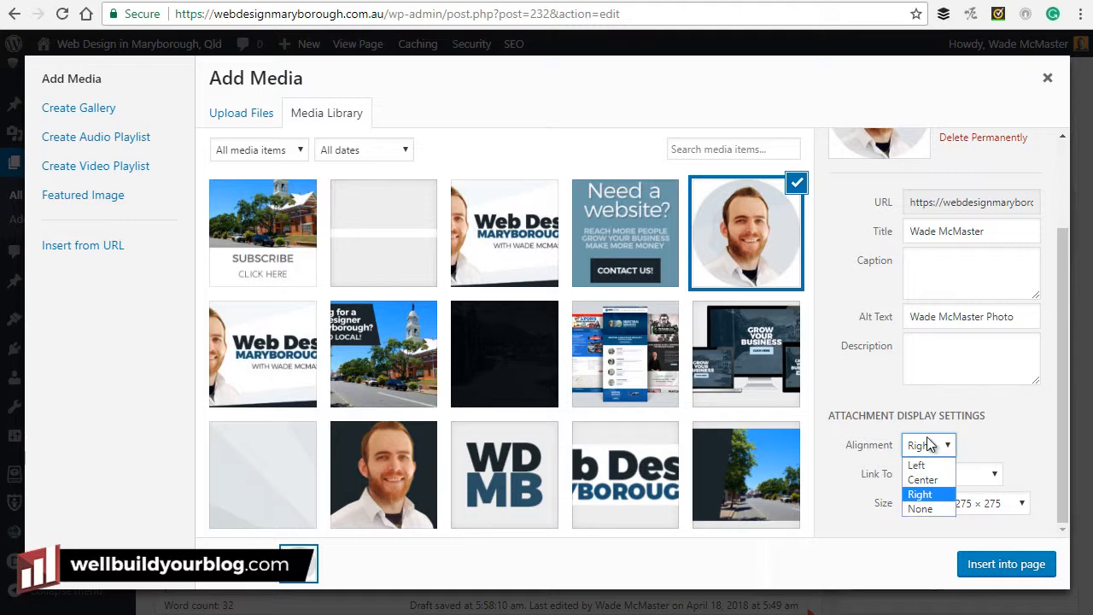
pyautogui.click(920, 495)
pyautogui.click(1000, 565)
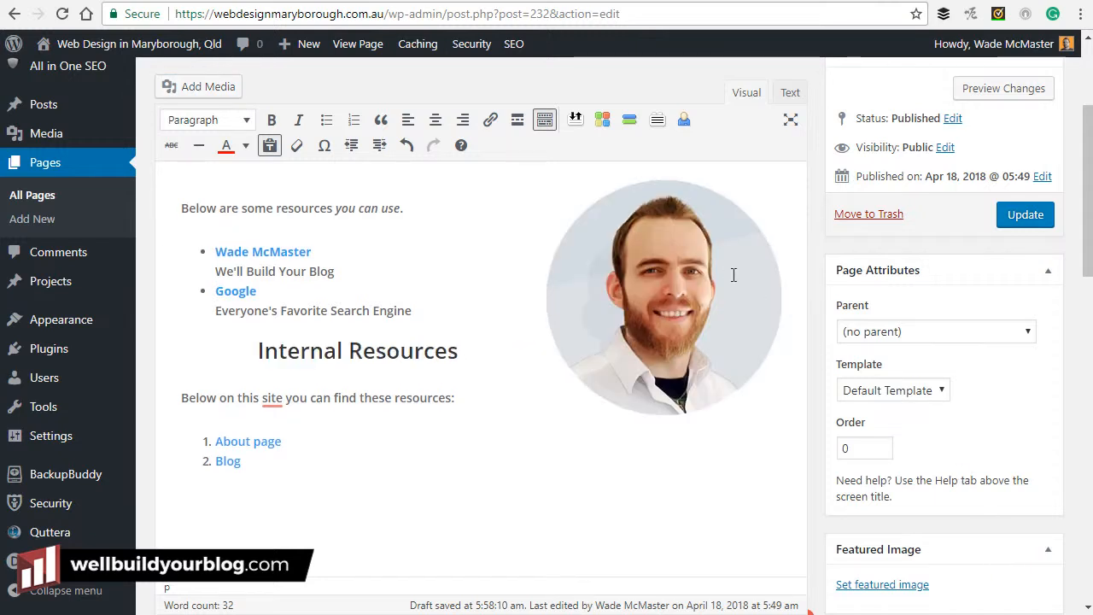
# Try left, centre and no alignment on the portrait, pulling the following text up beside it.
pyautogui.click(736, 273)
pyautogui.click(476, 233)
pyautogui.click(601, 210)
pyautogui.click(595, 180)
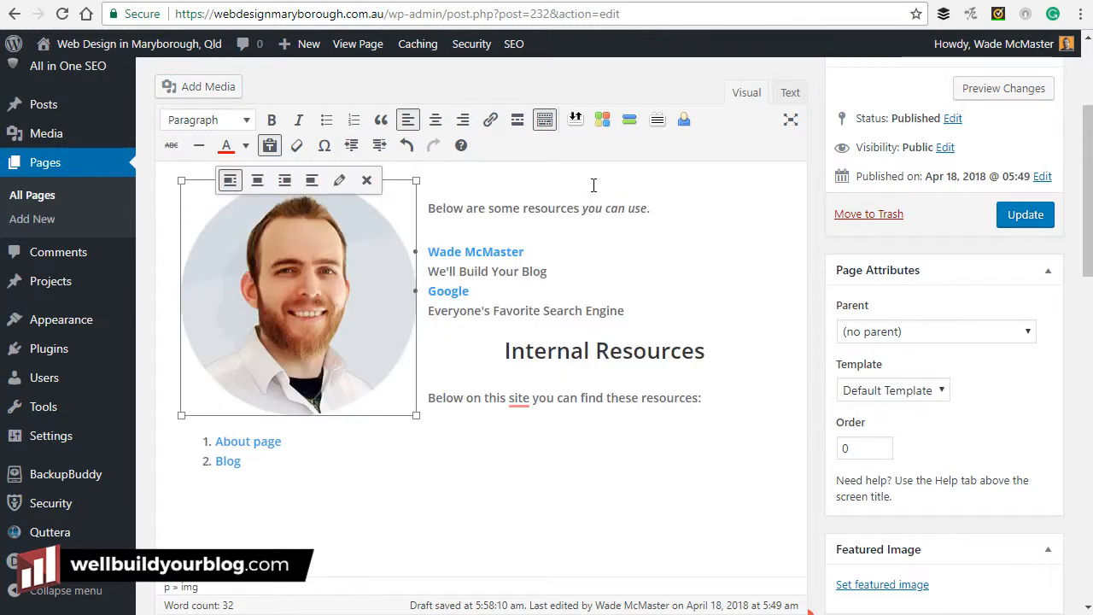
pyautogui.click(258, 180)
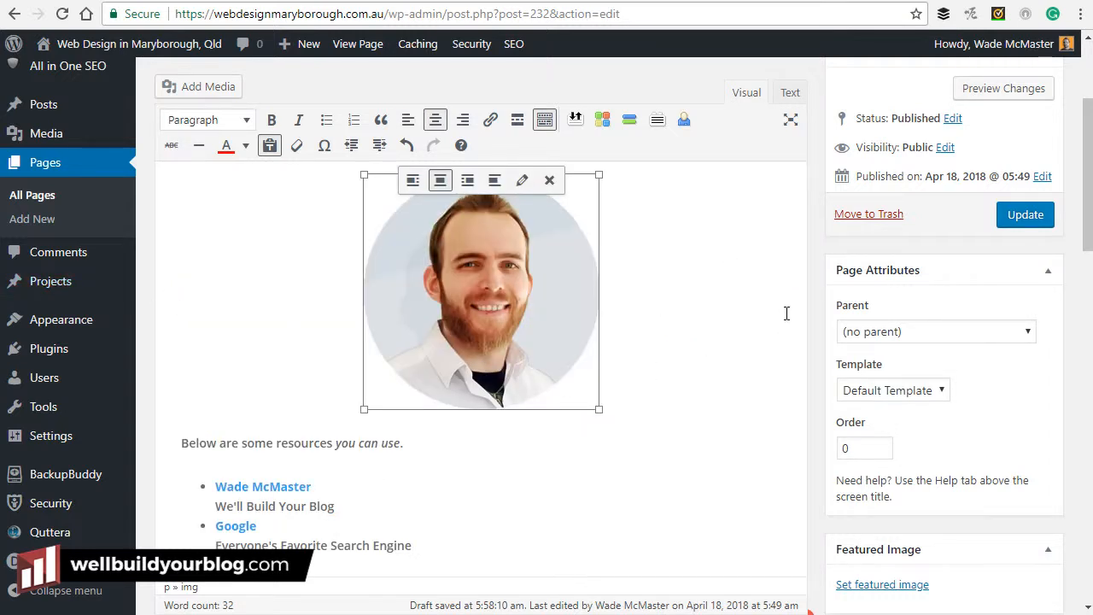
pyautogui.click(495, 182)
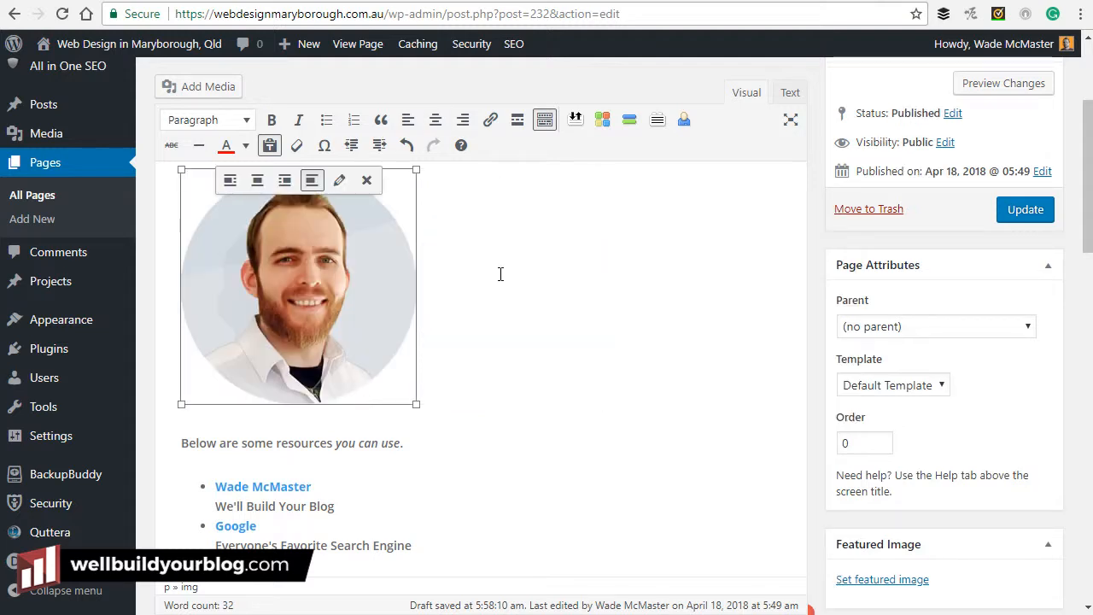
pyautogui.click(500, 271)
pyautogui.press('Delete')
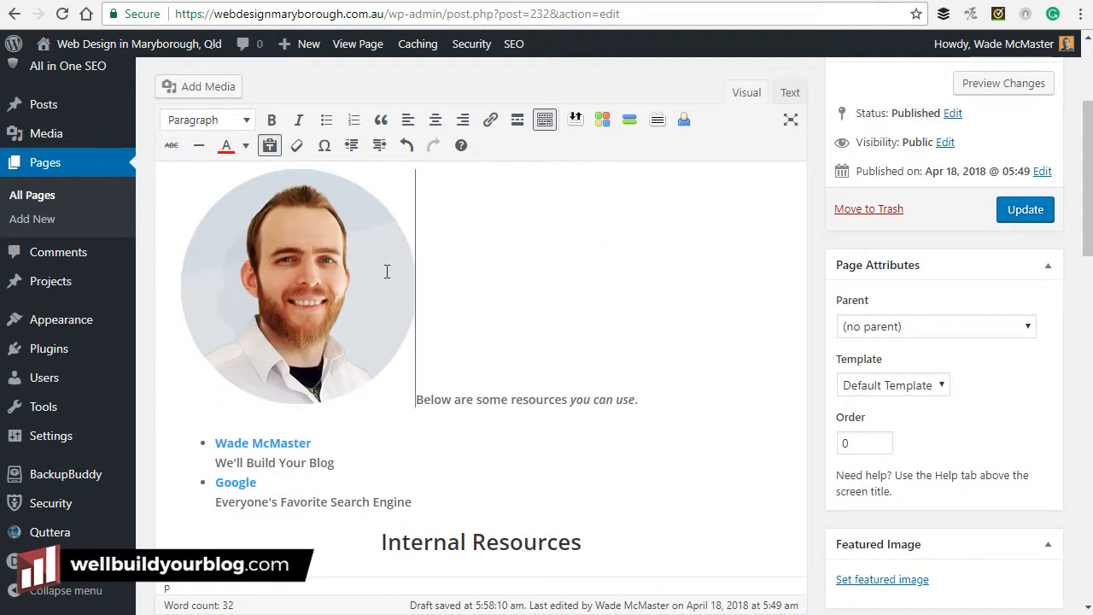
# Float the portrait right and start an empty paragraph after the Blog link.
pyautogui.click(389, 271)
pyautogui.click(257, 182)
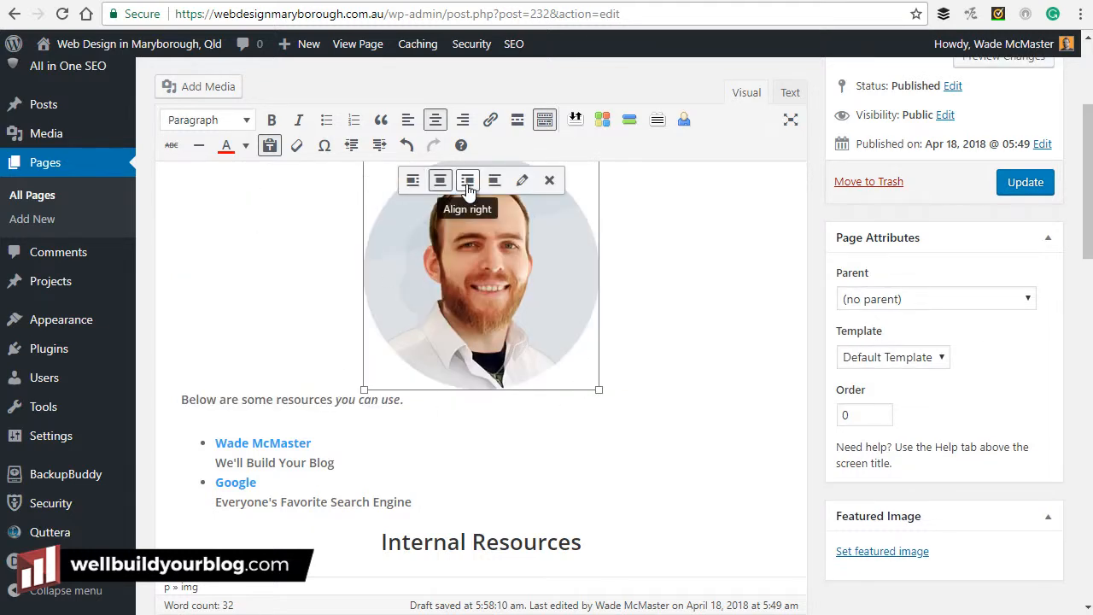
pyautogui.click(468, 189)
pyautogui.click(488, 449)
pyautogui.scroll(1, 509, 410)
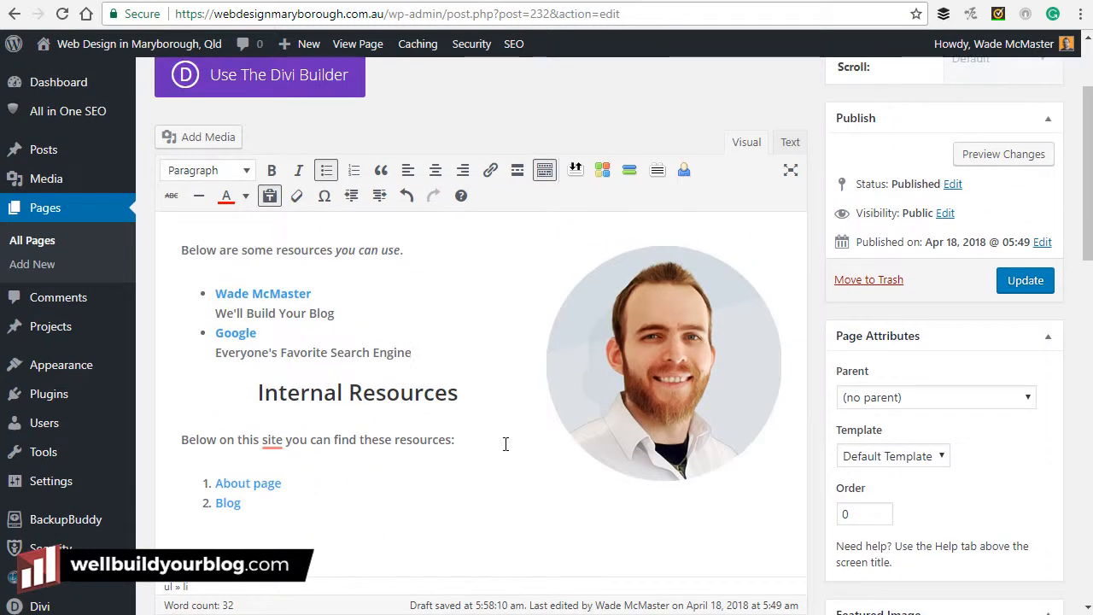
pyautogui.click(385, 503)
pyautogui.press('Return')
pyautogui.press('Return')
pyautogui.scroll(-1, 396, 505)
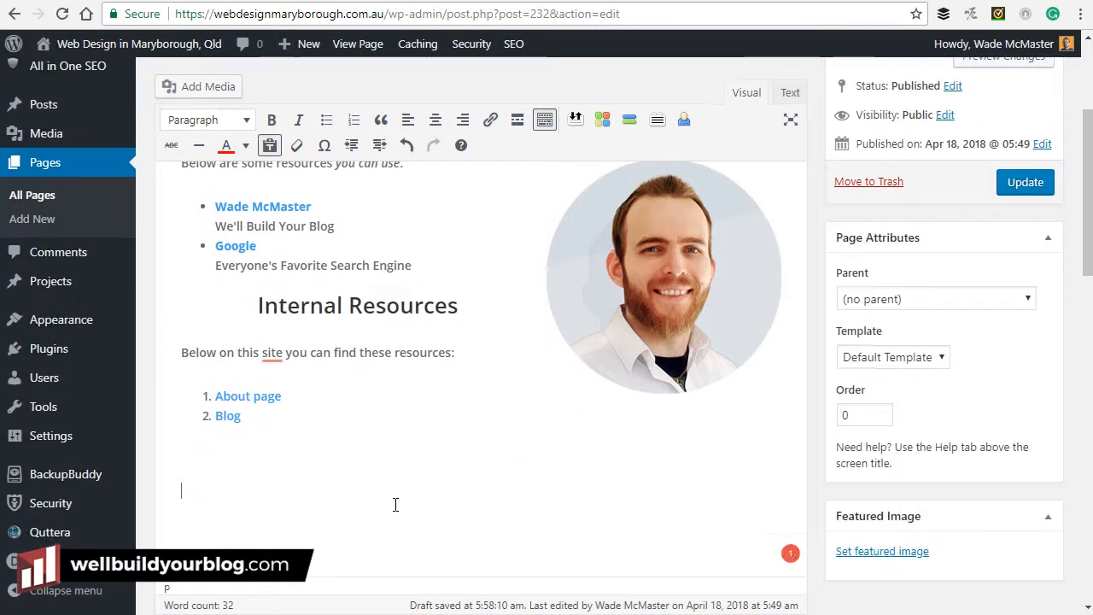
# Pick the top-banner-bg street image and give it the title and alt text 'Sample image'.
pyautogui.click(202, 89)
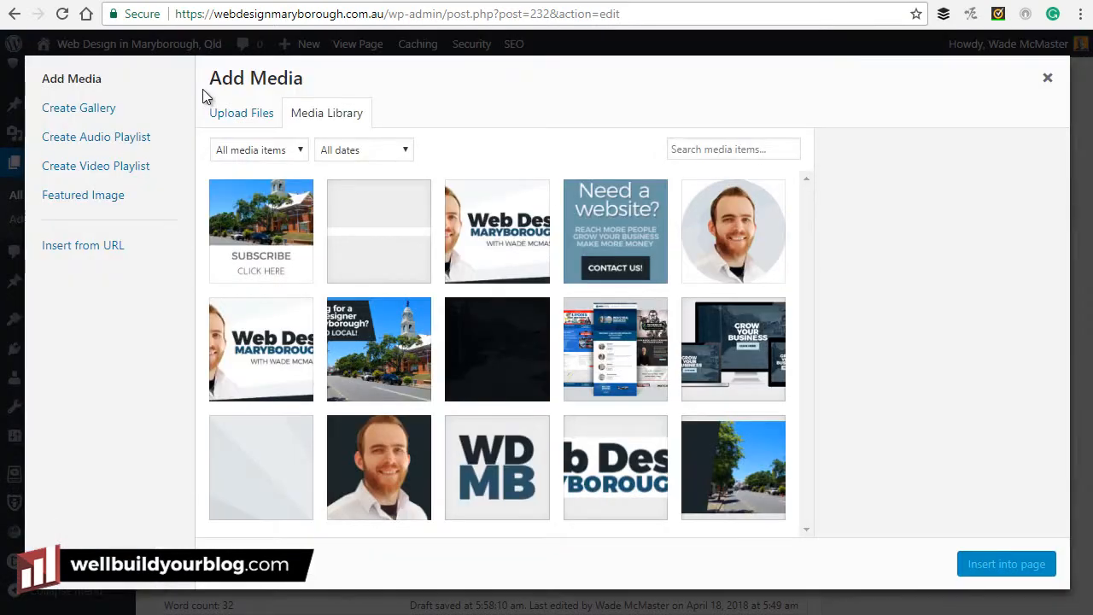
pyautogui.click(719, 449)
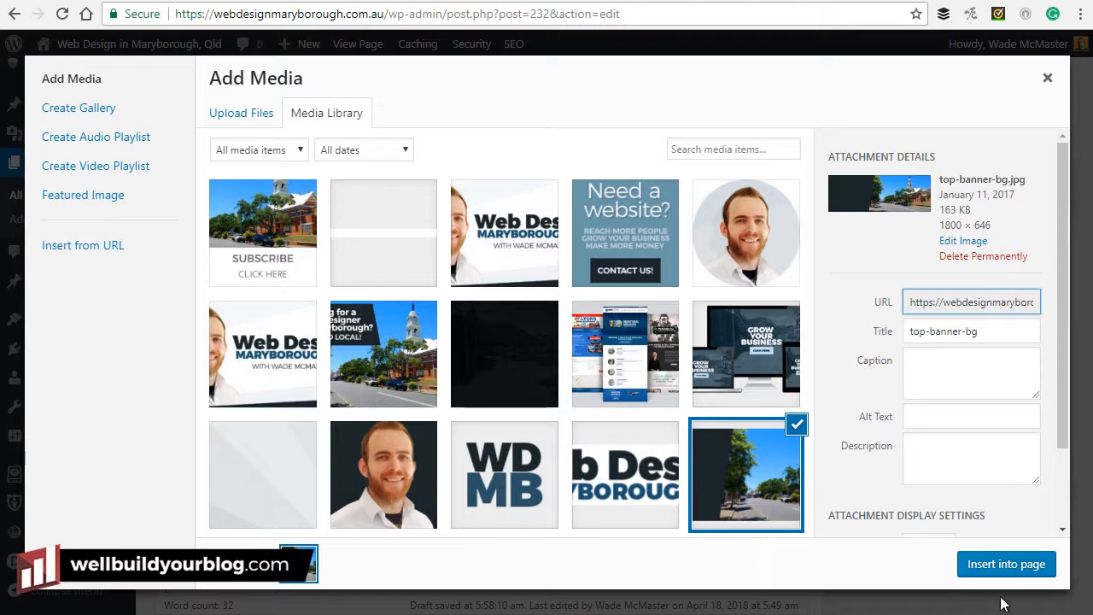
pyautogui.scroll(-2, 1023, 473)
pyautogui.moveTo(974, 231); pyautogui.dragTo(739, 224)
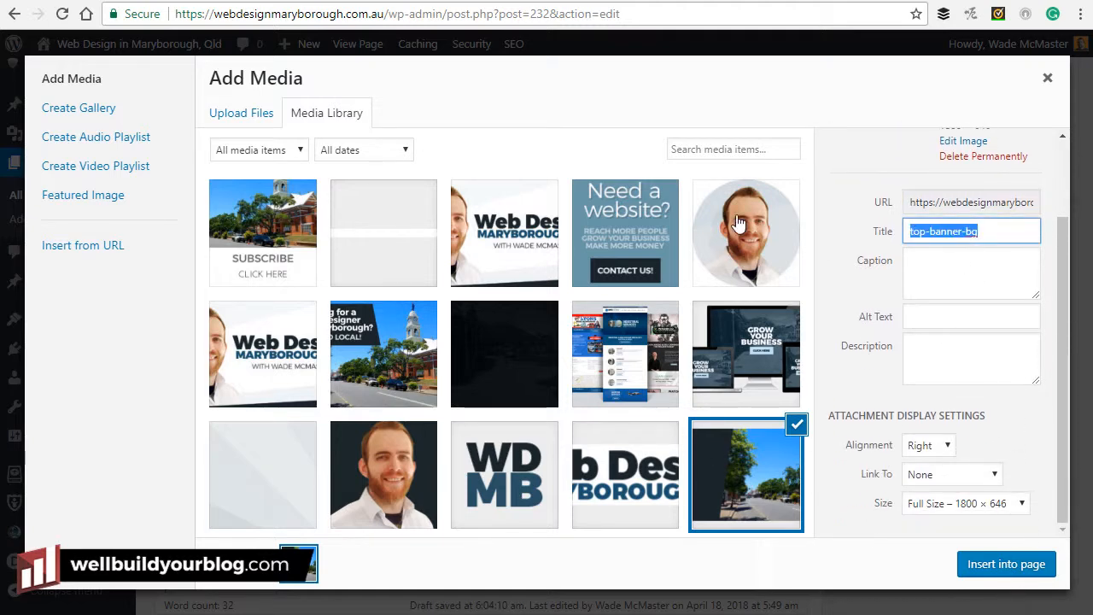
pyautogui.write('Sampel image')
pyautogui.moveTo(929, 231); pyautogui.dragTo(943, 232)
pyautogui.write('ple')
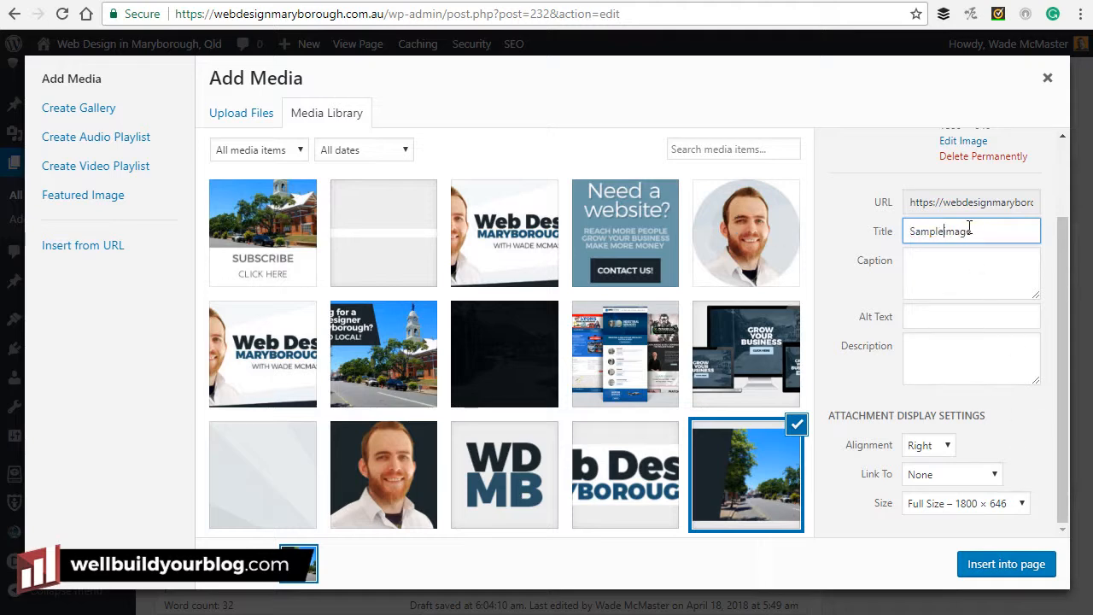
pyautogui.hotkey('ctrl', 'a')
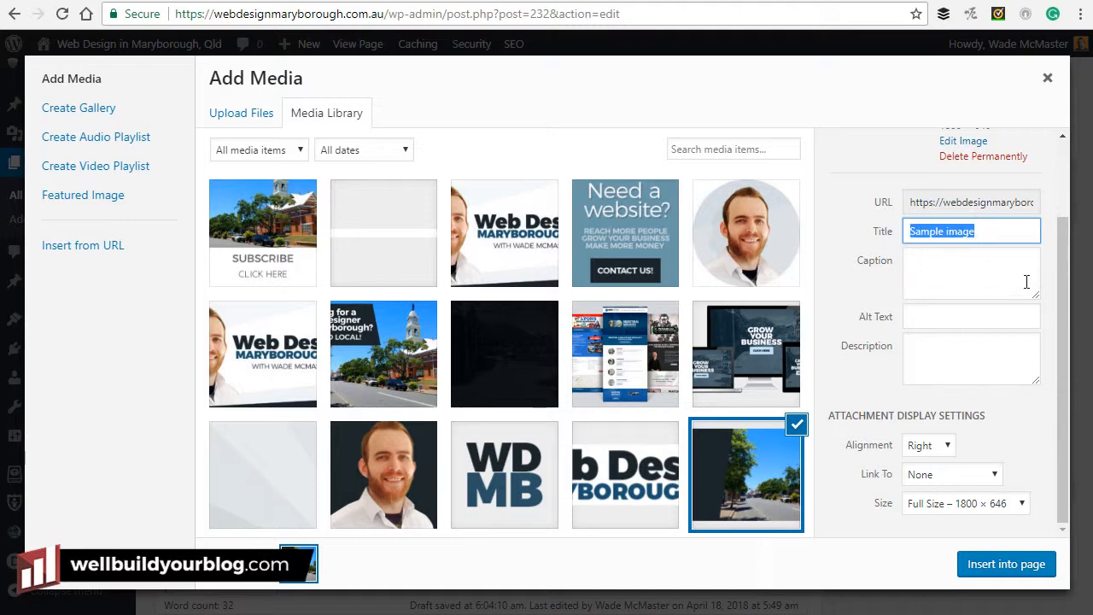
pyautogui.hotkey('ctrl', 'c')
pyautogui.click(984, 318)
pyautogui.hotkey('ctrl', 'v')
# Insert the banner centred at Large 1024 × 368 size.
pyautogui.click(955, 446)
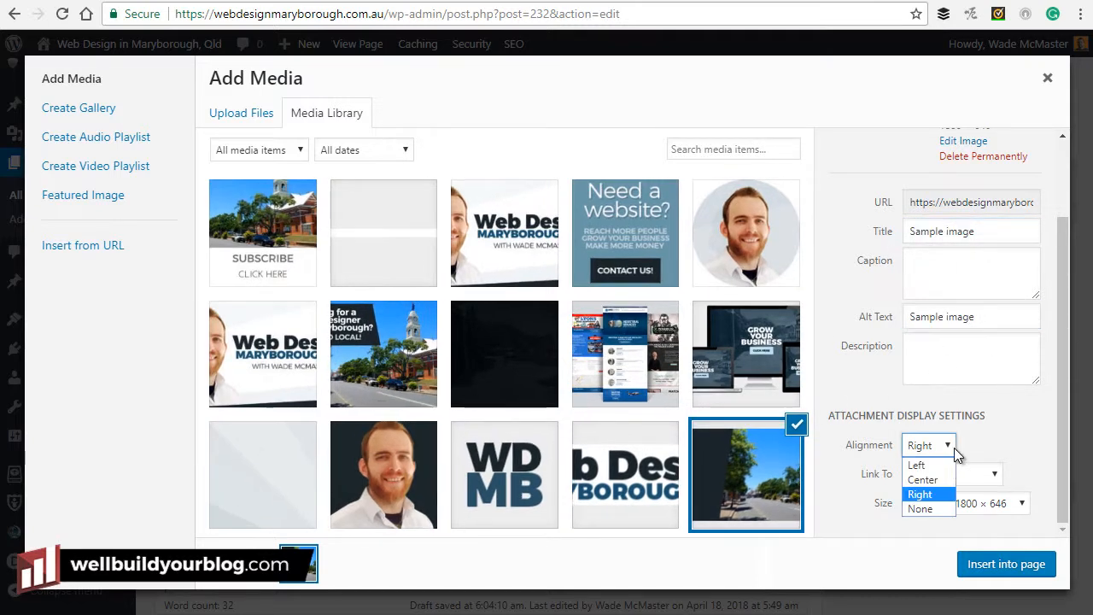
pyautogui.click(944, 480)
pyautogui.click(955, 504)
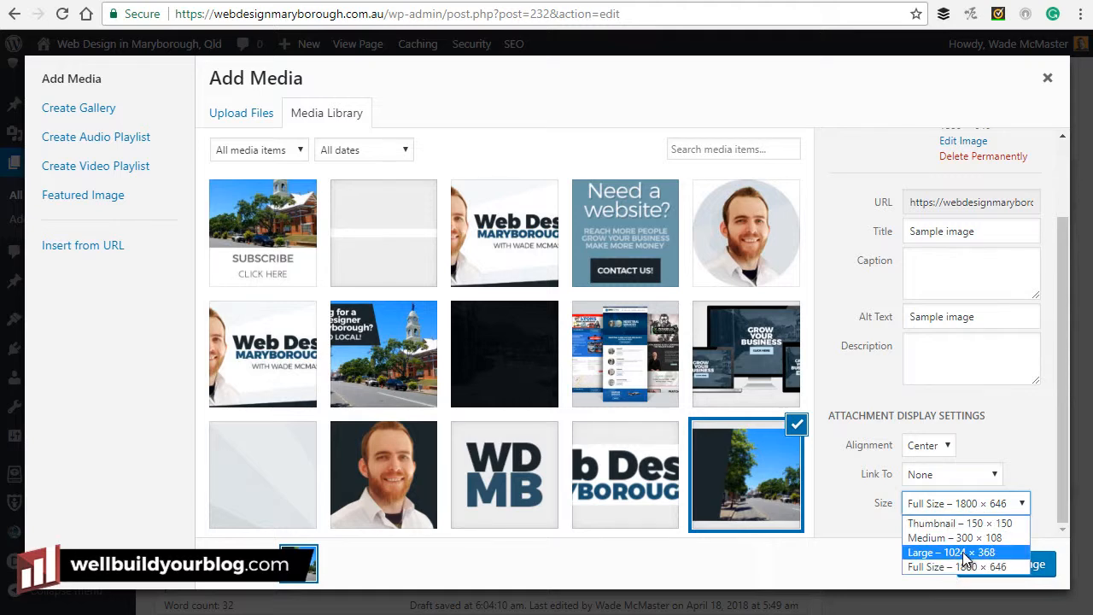
pyautogui.click(963, 552)
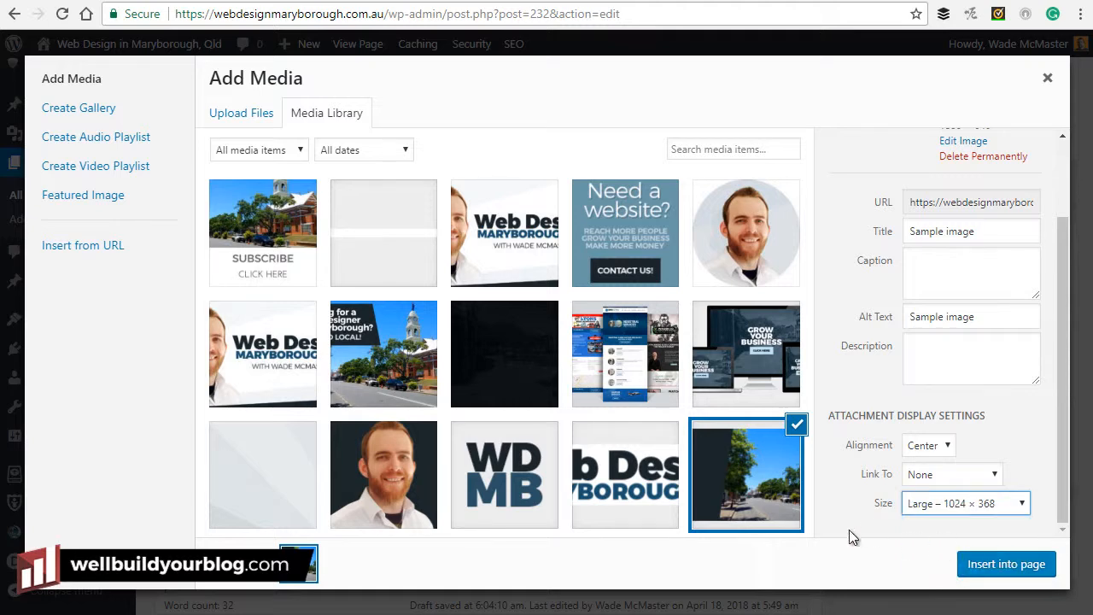
pyautogui.click(1006, 565)
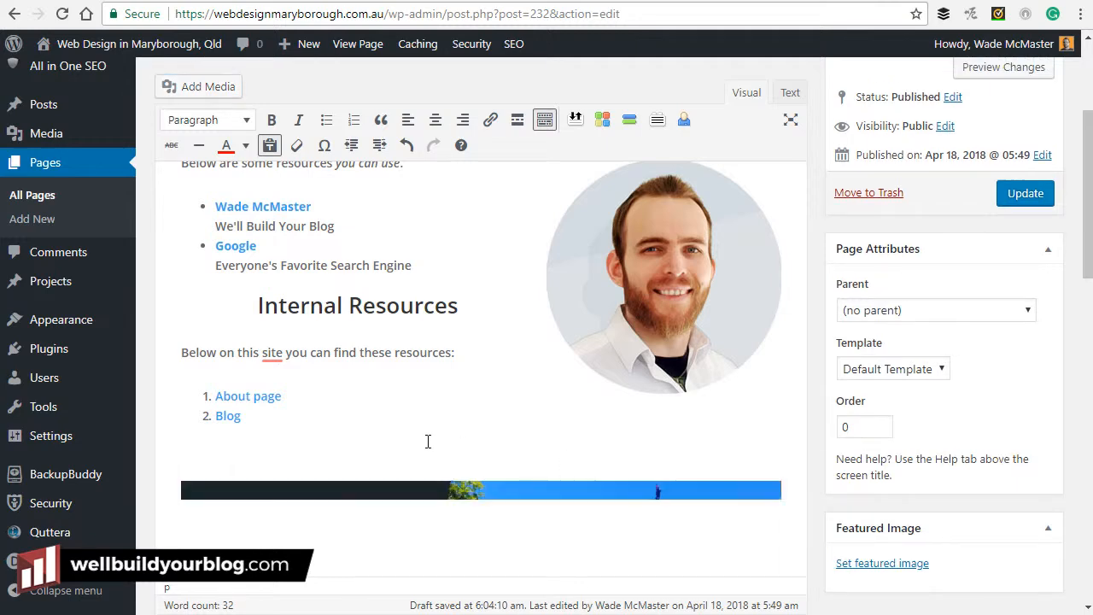
# Check the banner's centred alignment, then open Preview Changes for the Links page.
pyautogui.scroll(-1, 428, 442)
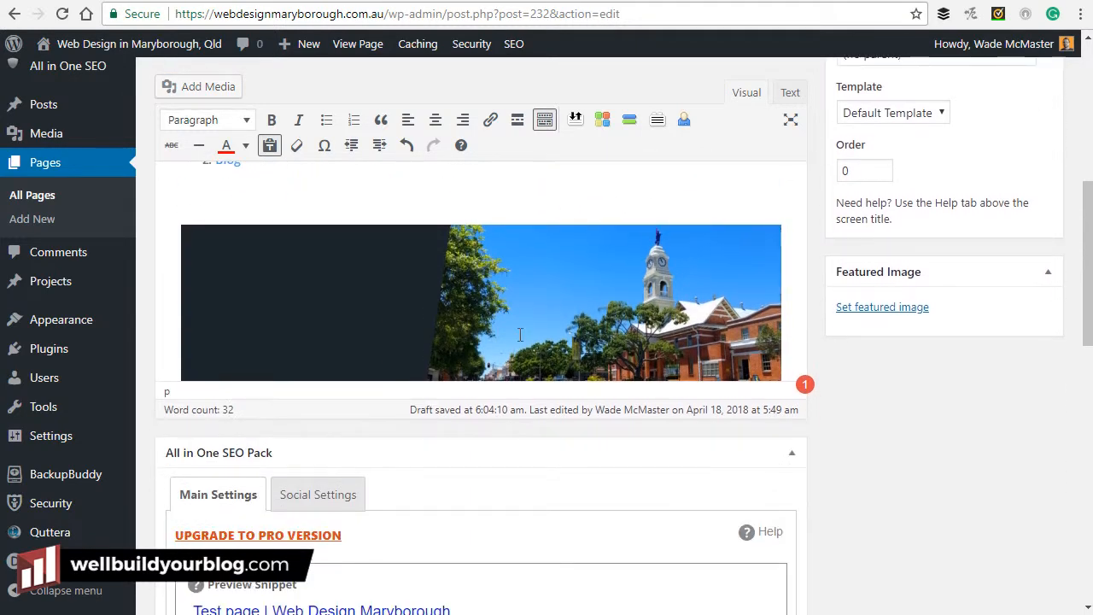
pyautogui.click(497, 349)
pyautogui.scroll(5, 512, 376)
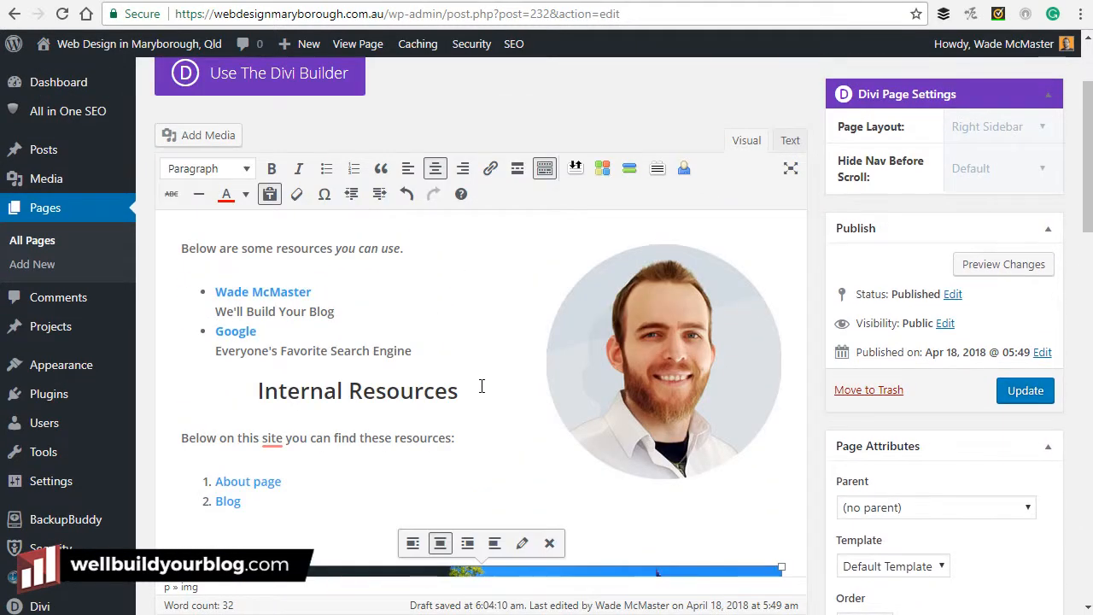
pyautogui.scroll(-2, 521, 380)
pyautogui.scroll(3, 513, 385)
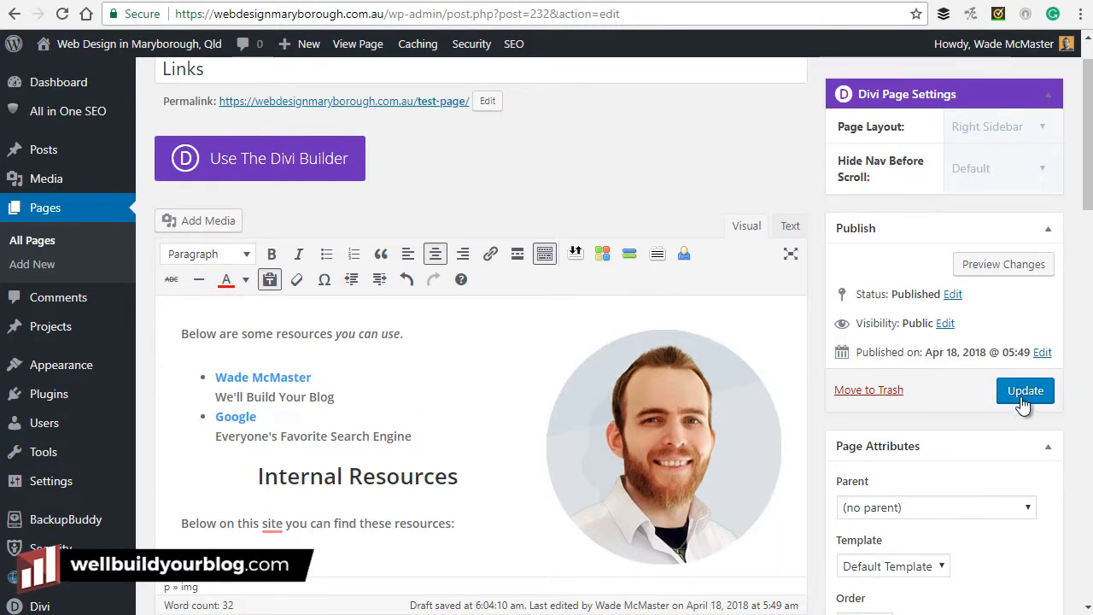
pyautogui.scroll(1, 435, 350)
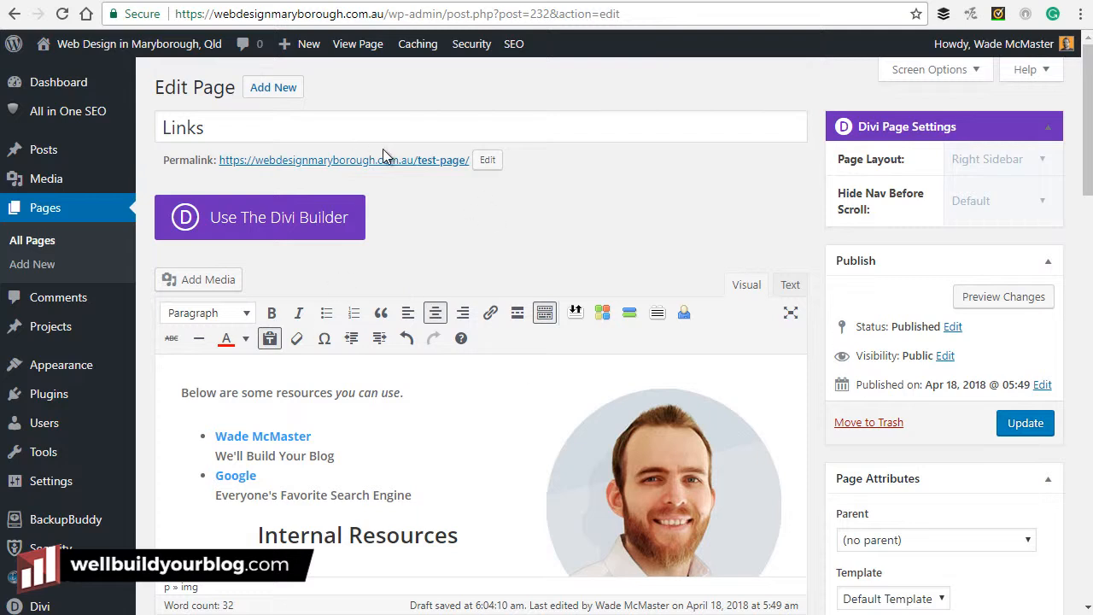
pyautogui.scroll(-2, 675, 438)
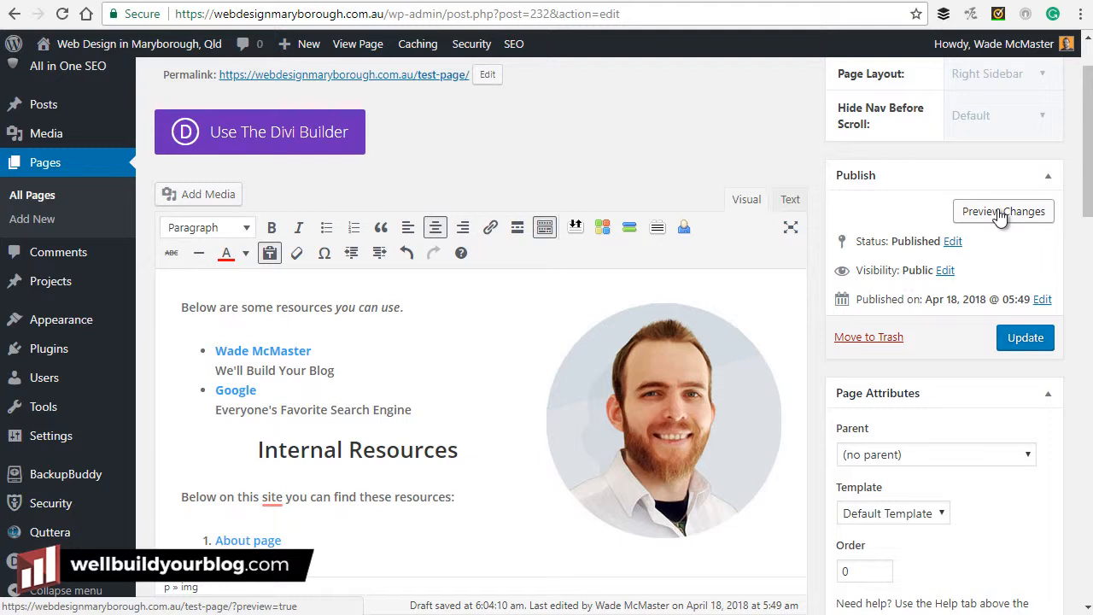
pyautogui.scroll(-1, 1009, 221)
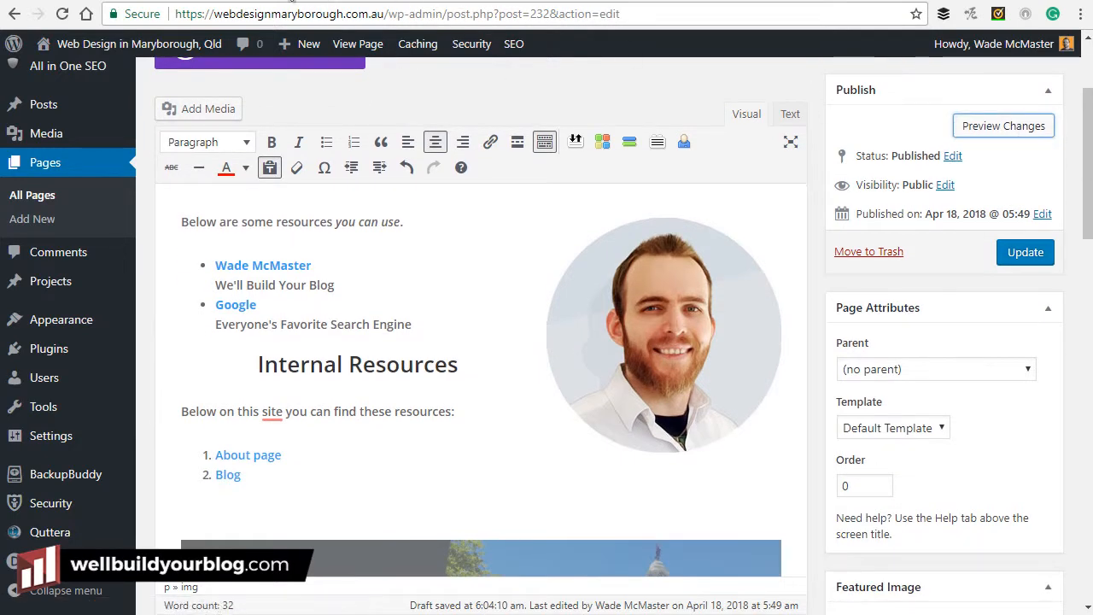
pyautogui.click(296, 0)
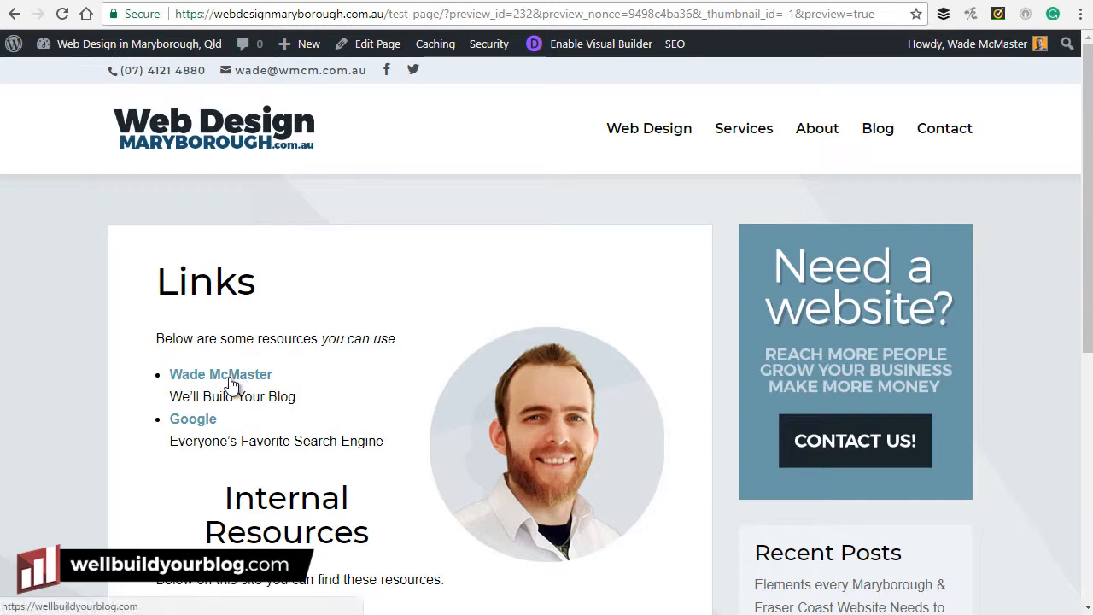
# Scroll through the live preview and select the 'Internal Resources' heading text.
pyautogui.scroll(-2, 214, 389)
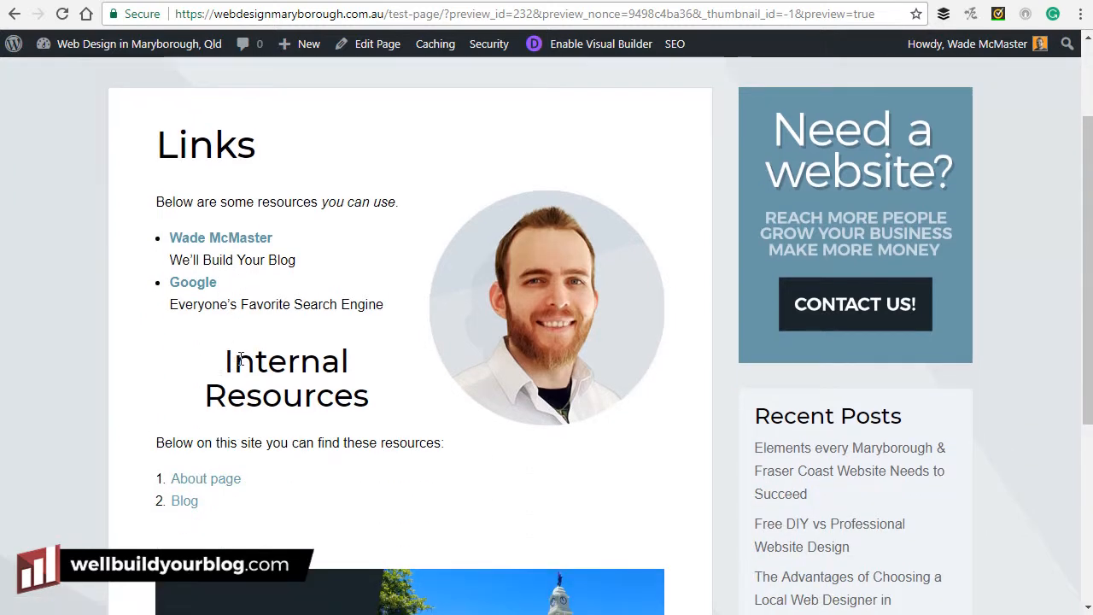
pyautogui.moveTo(232, 360); pyautogui.dragTo(339, 395)
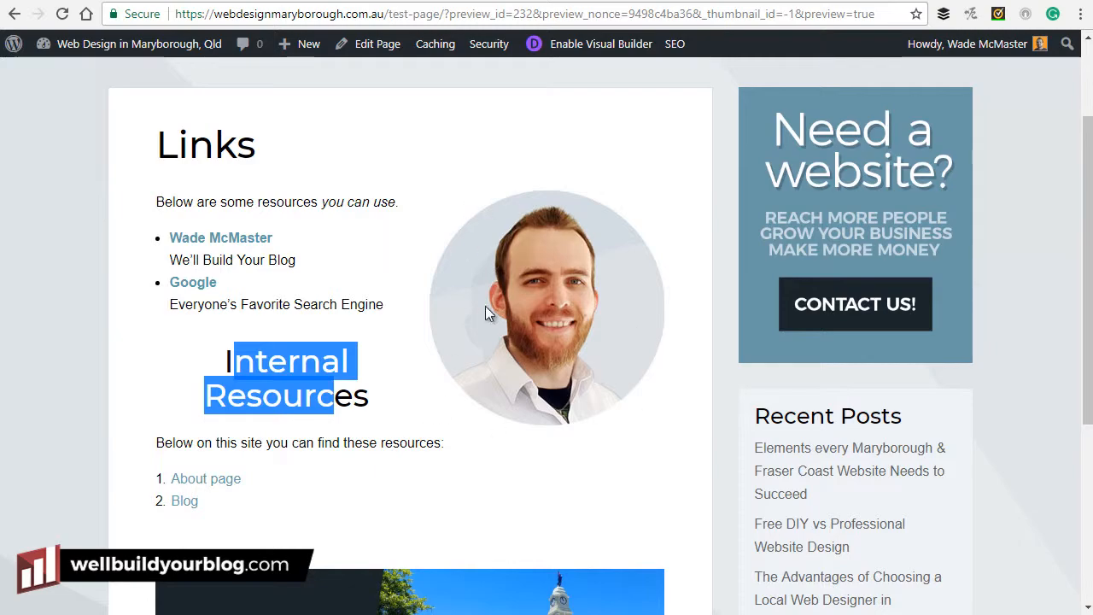
pyautogui.scroll(-3, 408, 307)
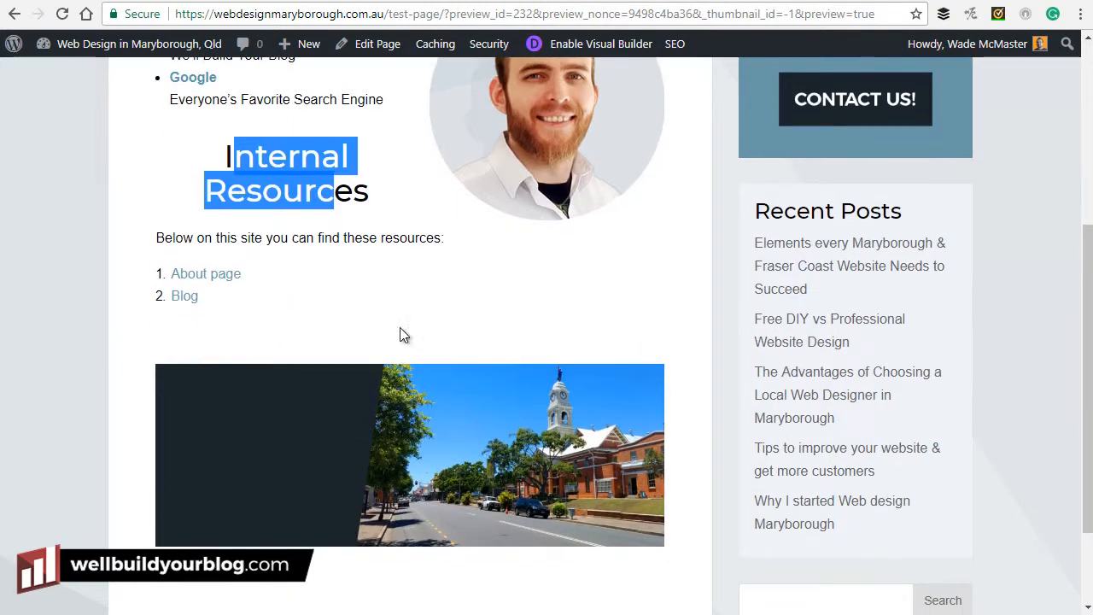
pyautogui.scroll(-2, 389, 343)
pyautogui.scroll(6, 373, 338)
pyautogui.click(94, 2)
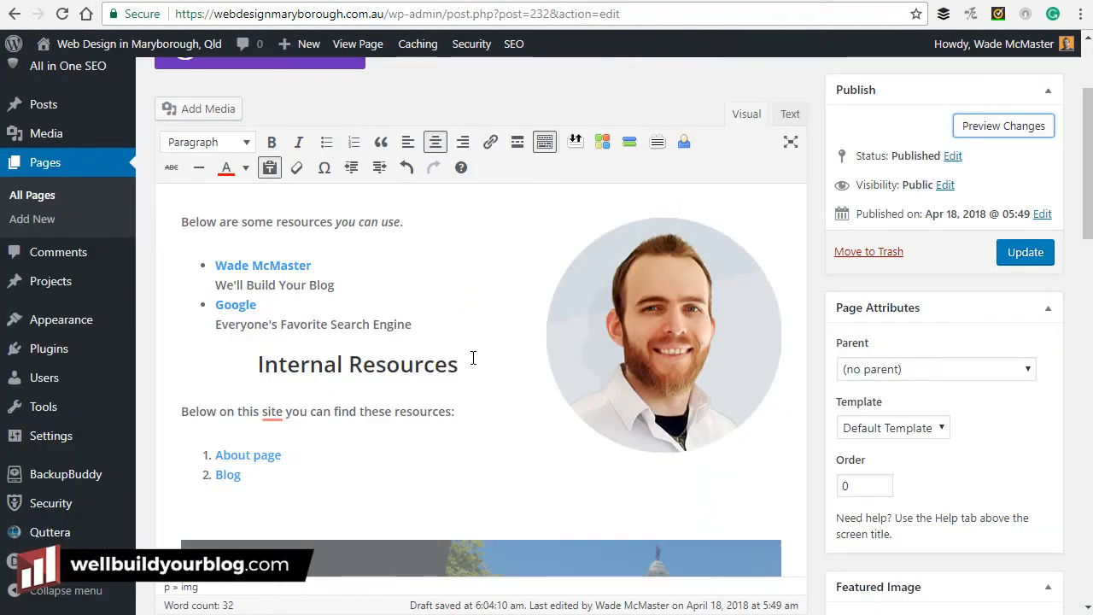
pyautogui.scroll(-5, 453, 356)
pyautogui.click(526, 144)
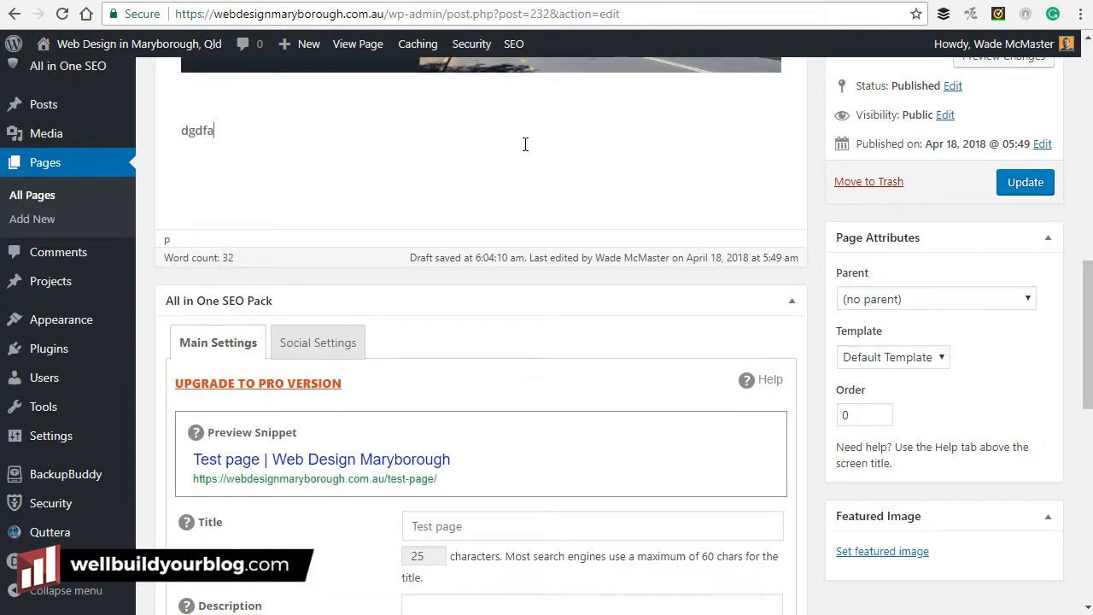
pyautogui.moveTo(282, 134); pyautogui.dragTo(185, 132)
pyautogui.scroll(3, 452, 239)
pyautogui.press('BackSpace')
pyautogui.moveTo(261, 379); pyautogui.dragTo(183, 383)
pyautogui.press('BackSpace')
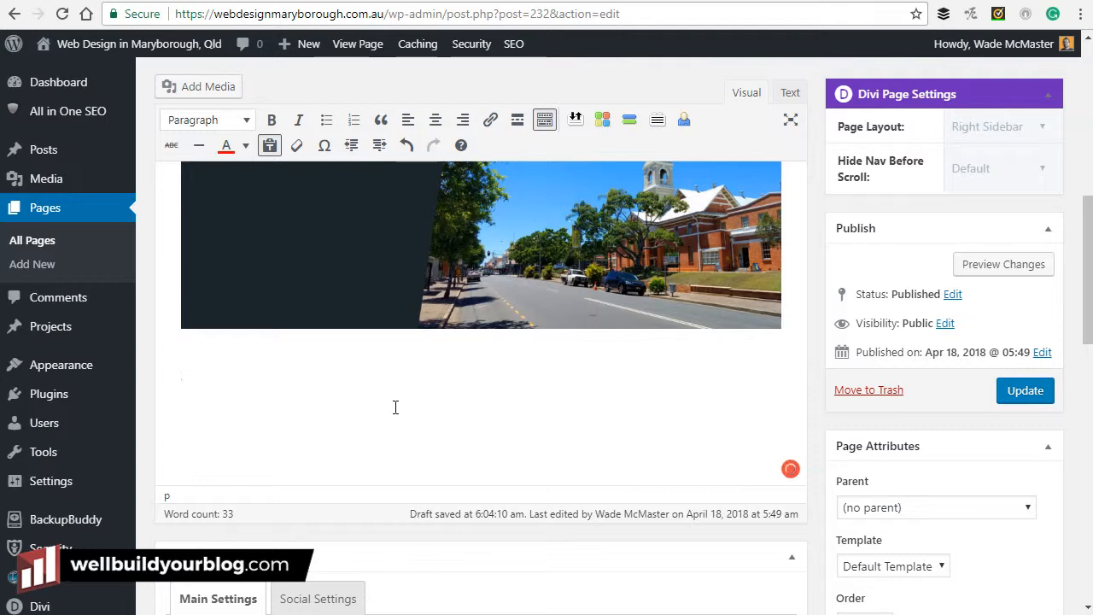
pyautogui.scroll(1, 395, 403)
pyautogui.scroll(5, 398, 403)
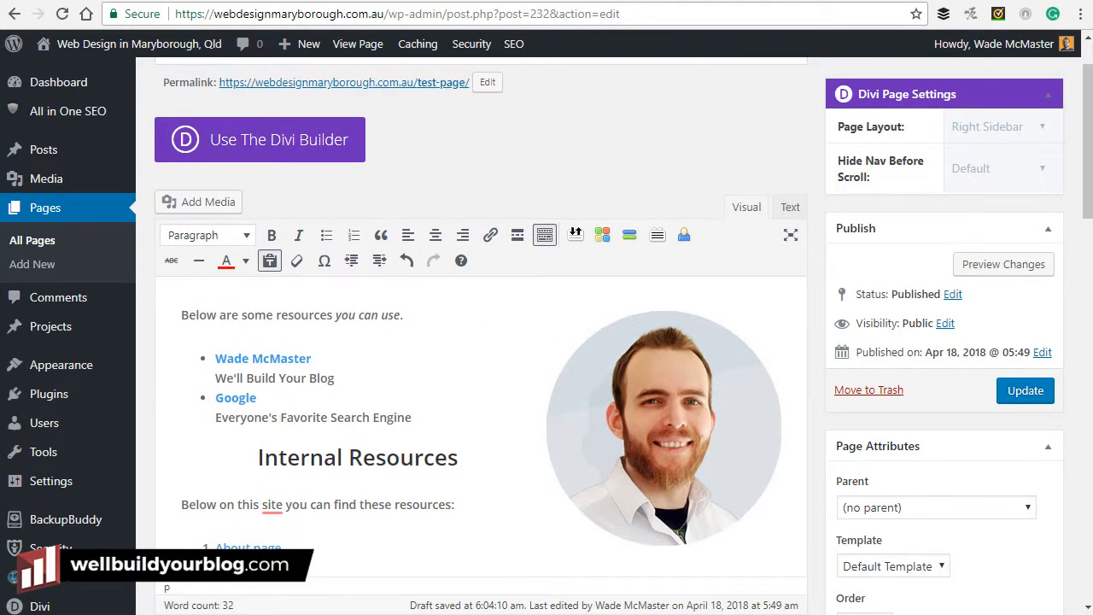
pyautogui.scroll(-2, 525, 351)
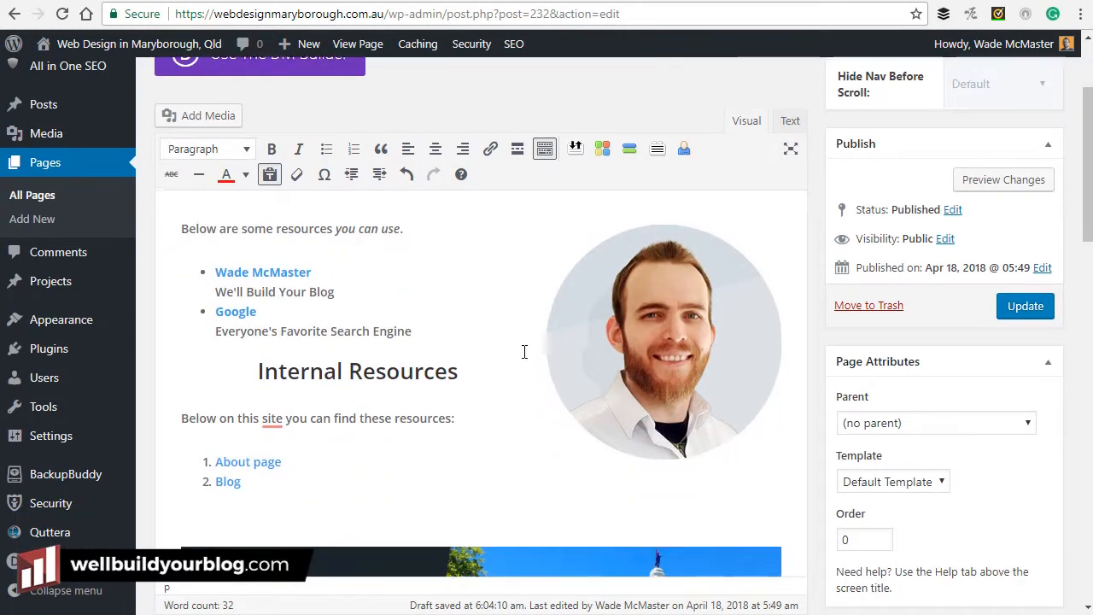
pyautogui.scroll(3, 529, 346)
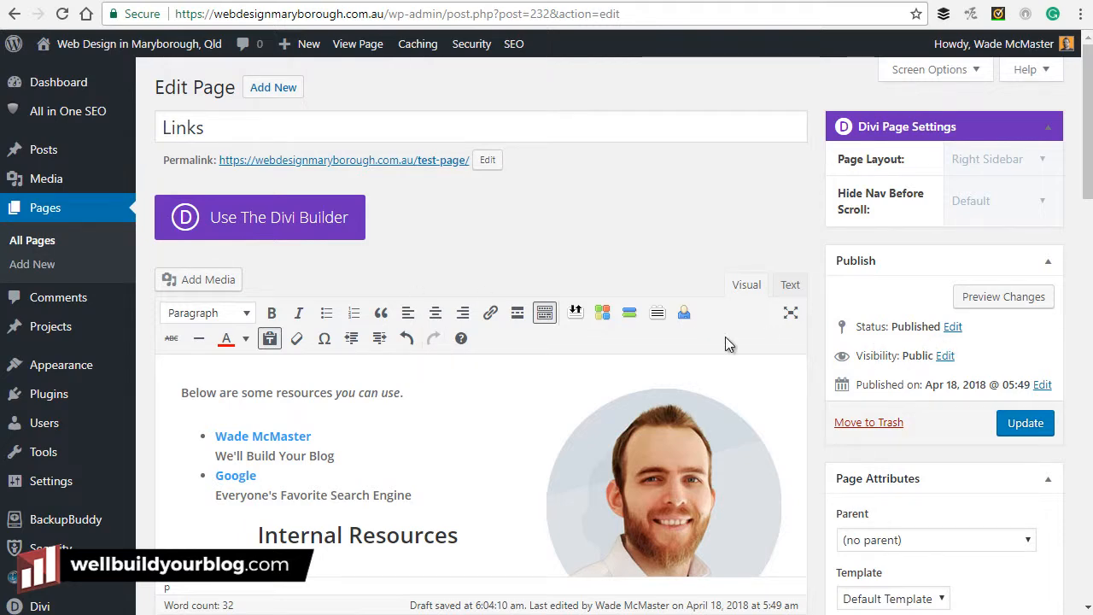
# Update the page and load its plain /test-page/ address without the preview parameters.
pyautogui.click(1028, 434)
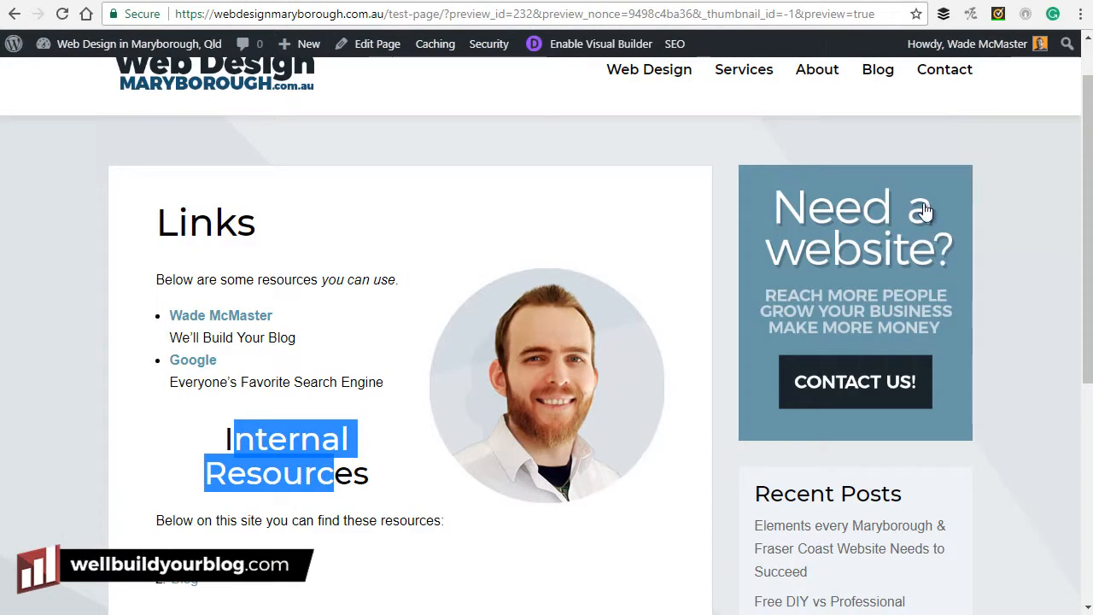
pyautogui.moveTo(444, 13); pyautogui.dragTo(938, 17)
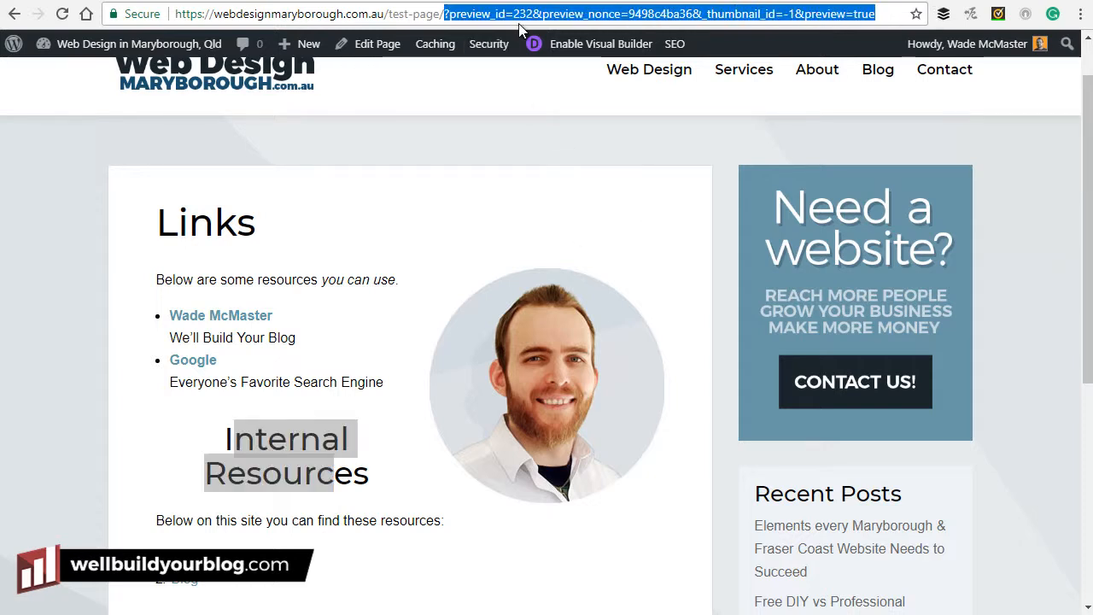
pyautogui.press('BackSpace')
pyautogui.press('Return')
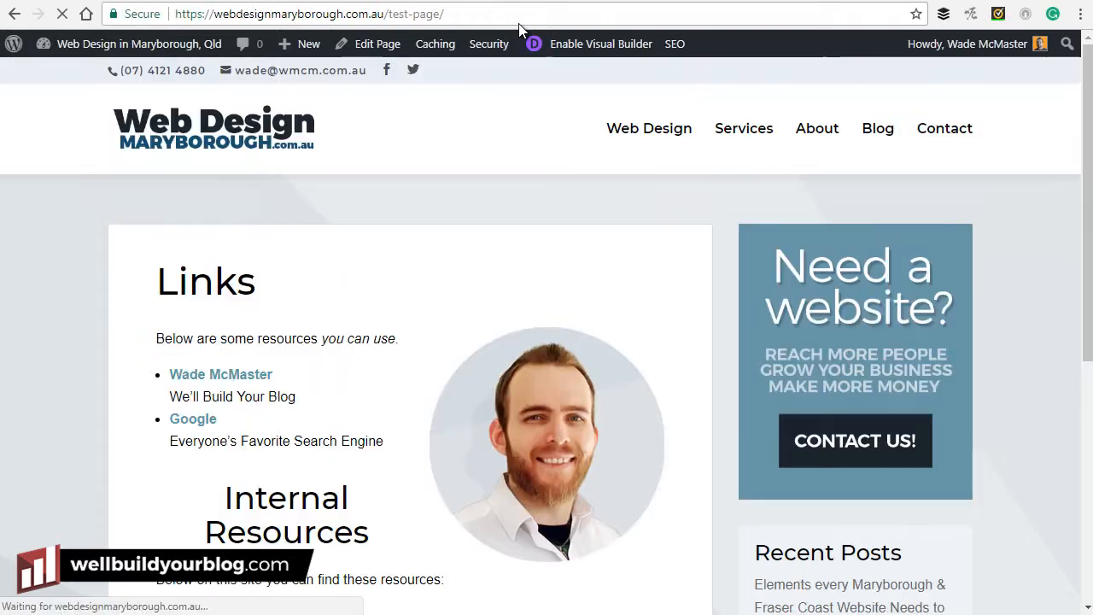
# Scroll through the live Links page to review the portrait, lists and banner.
pyautogui.scroll(-4, 545, 294)
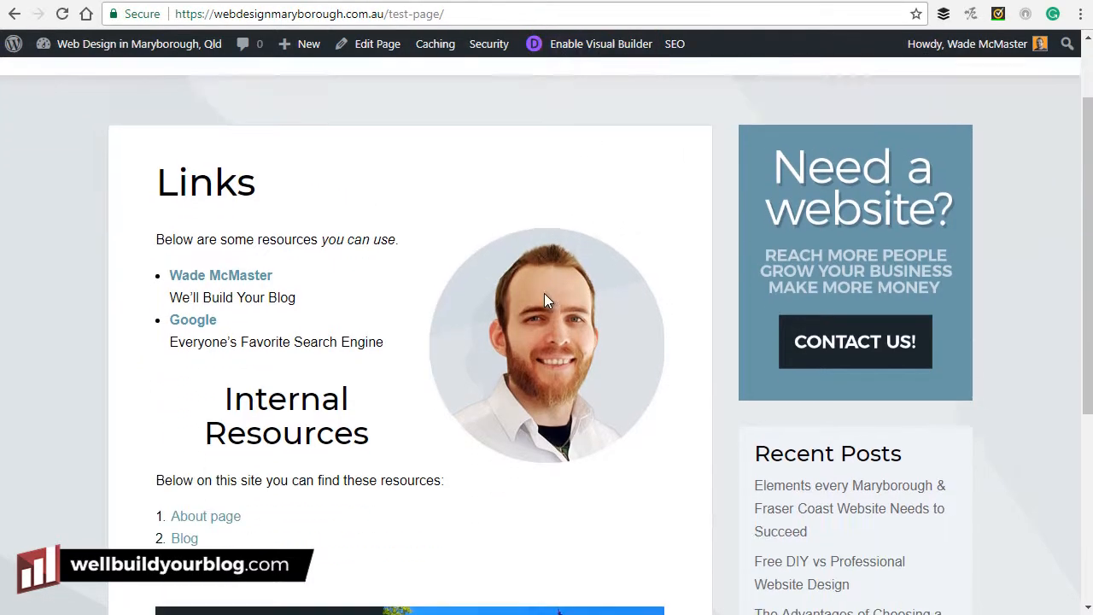
pyautogui.scroll(-1, 483, 440)
pyautogui.scroll(5, 496, 401)
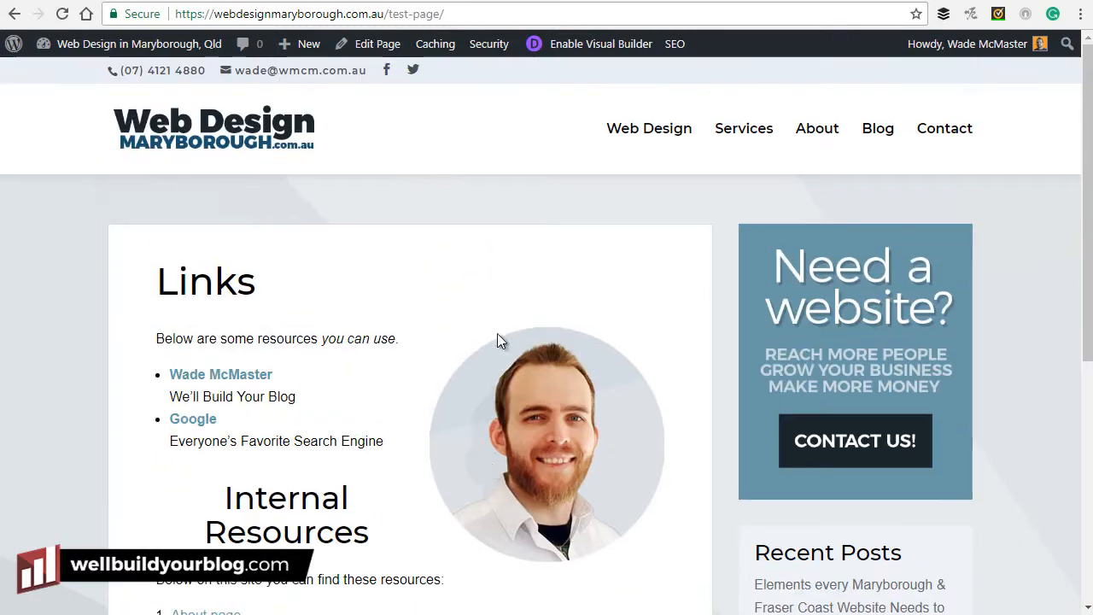
pyautogui.scroll(-3, 440, 369)
pyautogui.scroll(3, 427, 453)
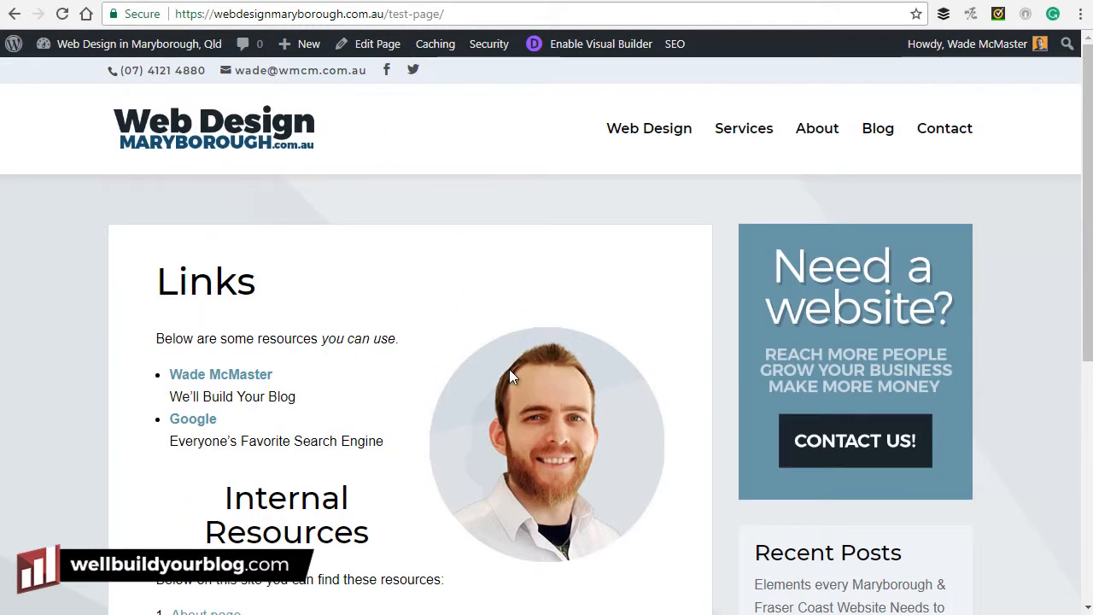
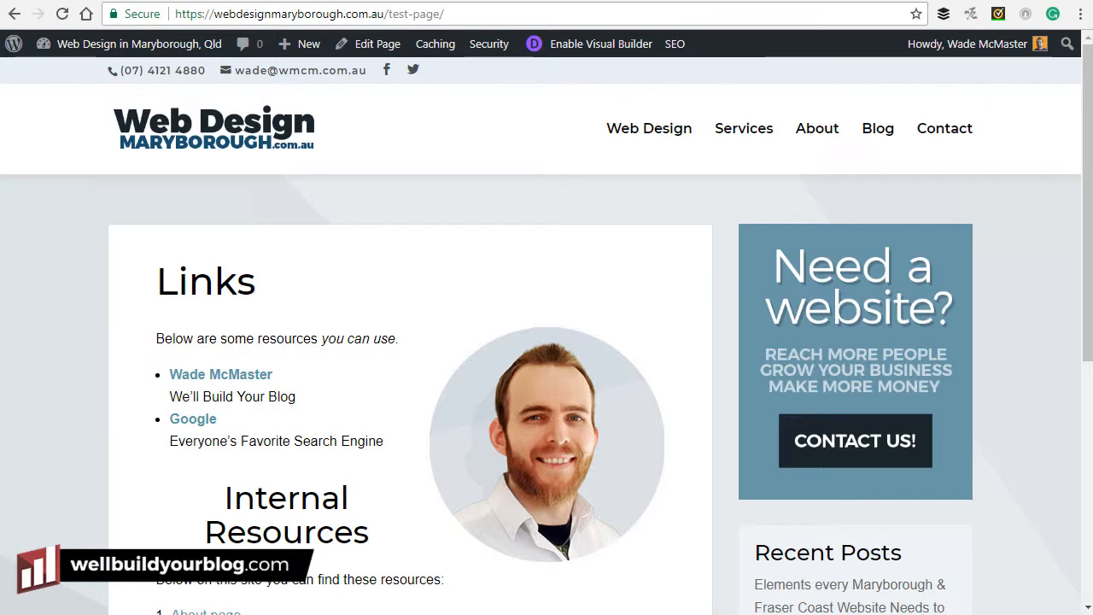
# Flip to the Links page editor and back, then show the site-name dropdown in the admin bar.
pyautogui.click(120, 0)
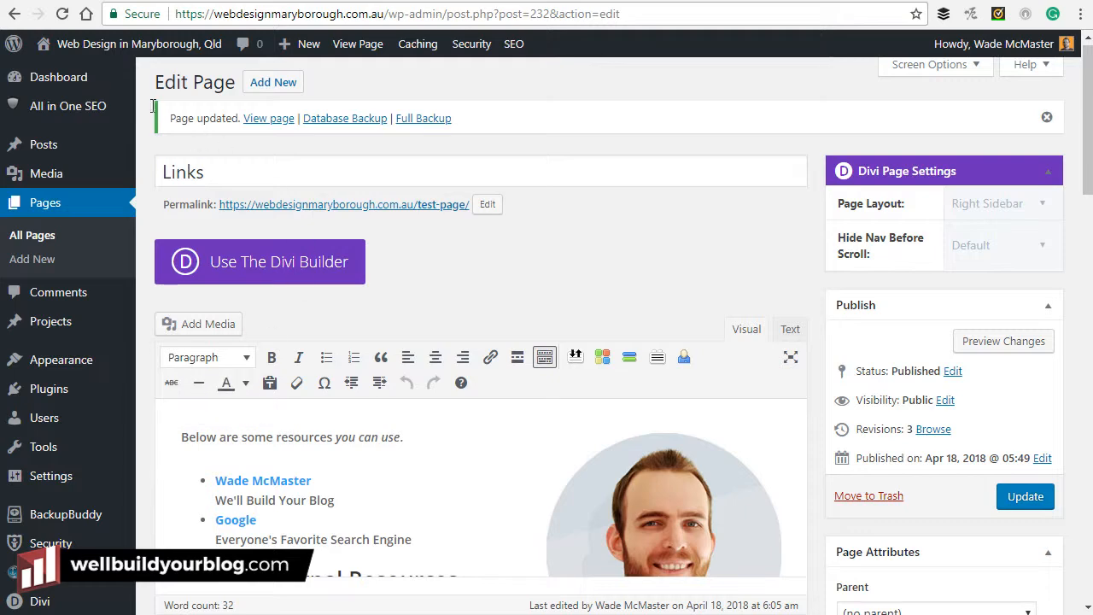
pyautogui.click(253, 1)
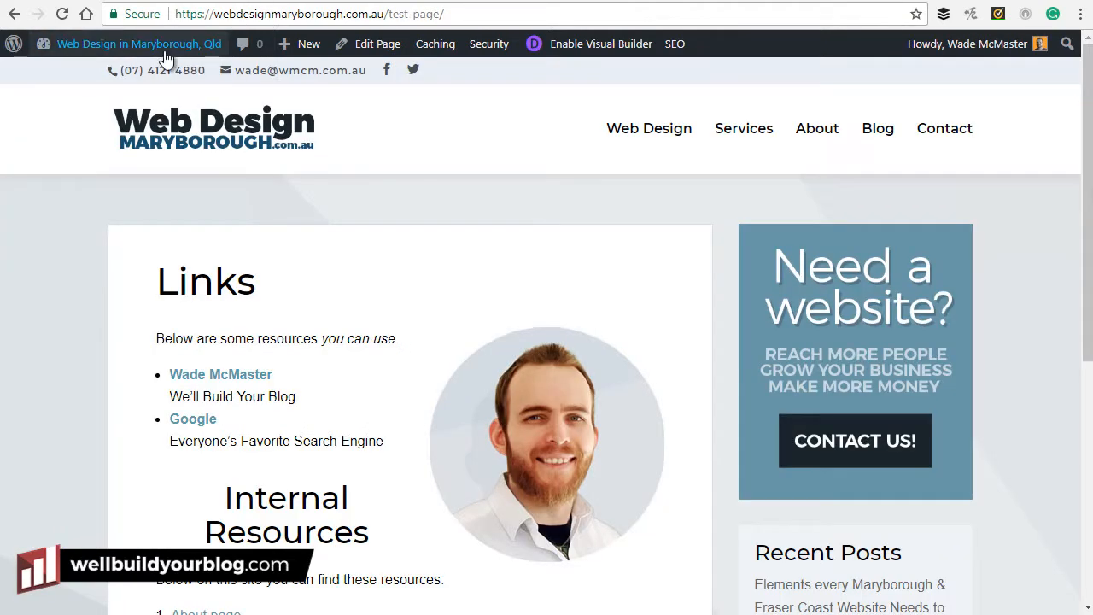
pyautogui.moveTo(151, 51)
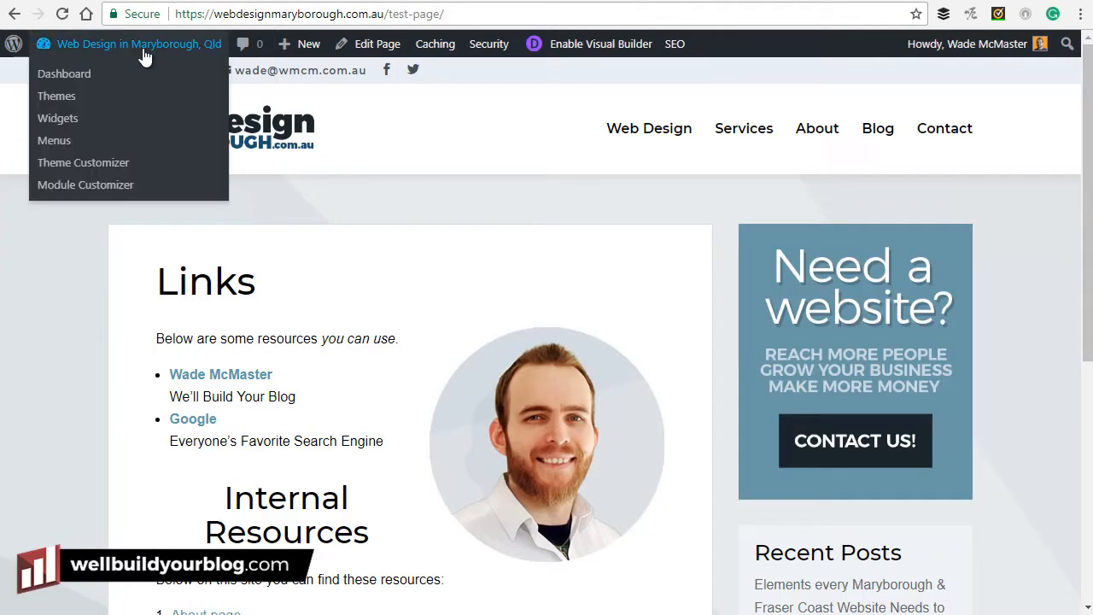
# In Appearance > Menus, tick Secondary Menu for the Default menu and save it.
pyautogui.click(81, 80)
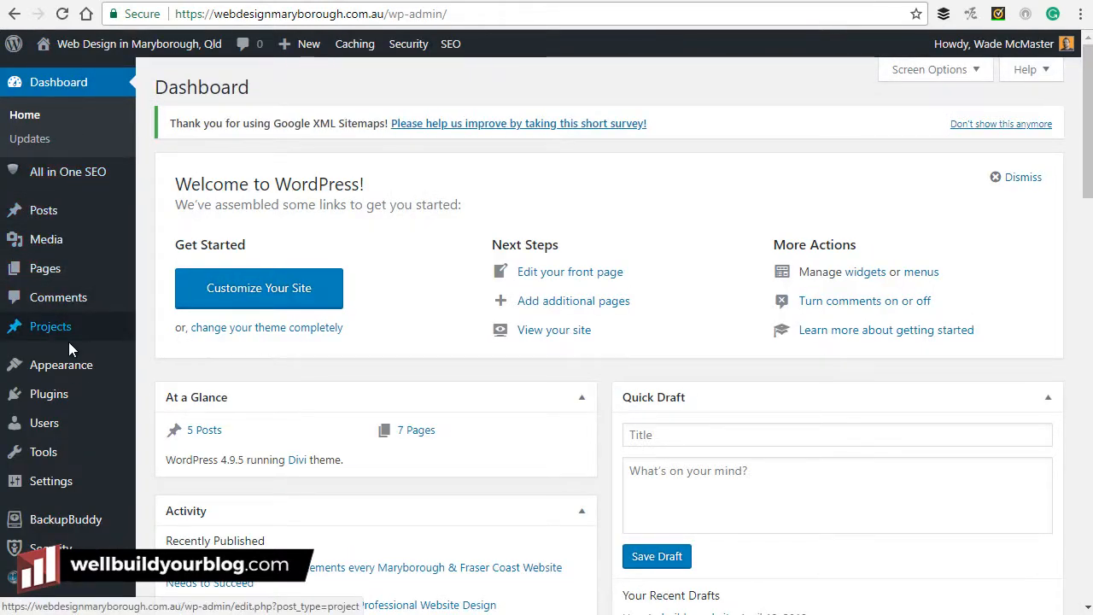
pyautogui.moveTo(83, 367)
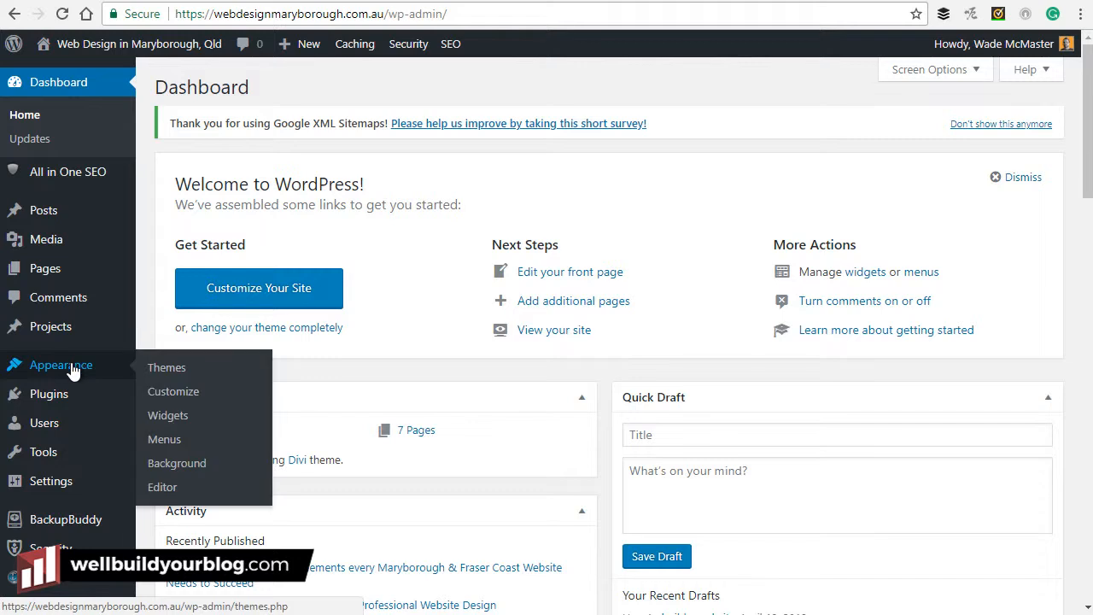
pyautogui.click(164, 440)
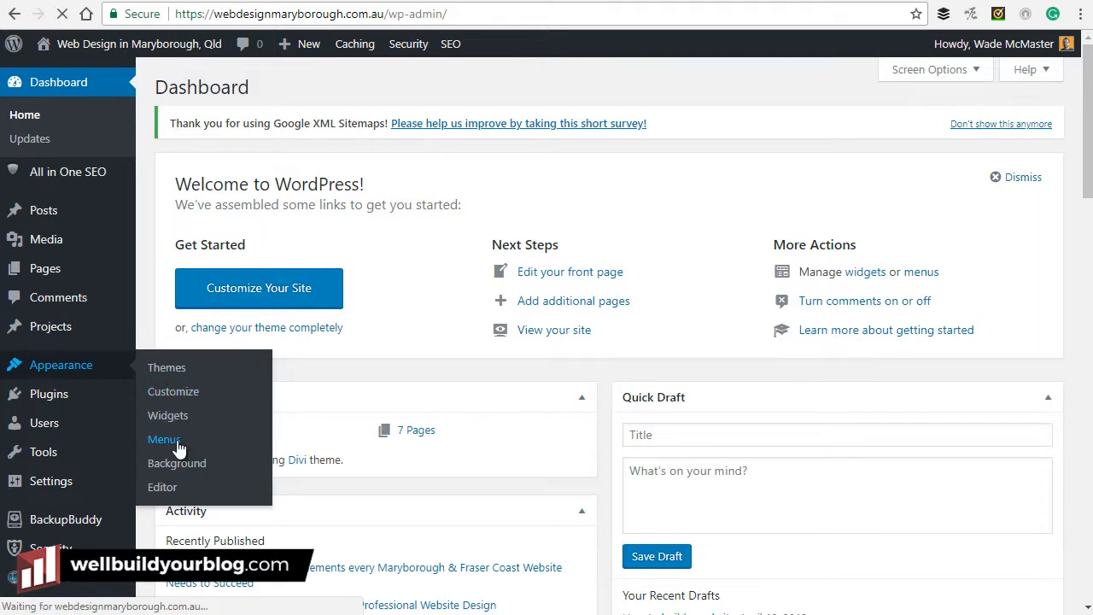
pyautogui.scroll(-1, 439, 280)
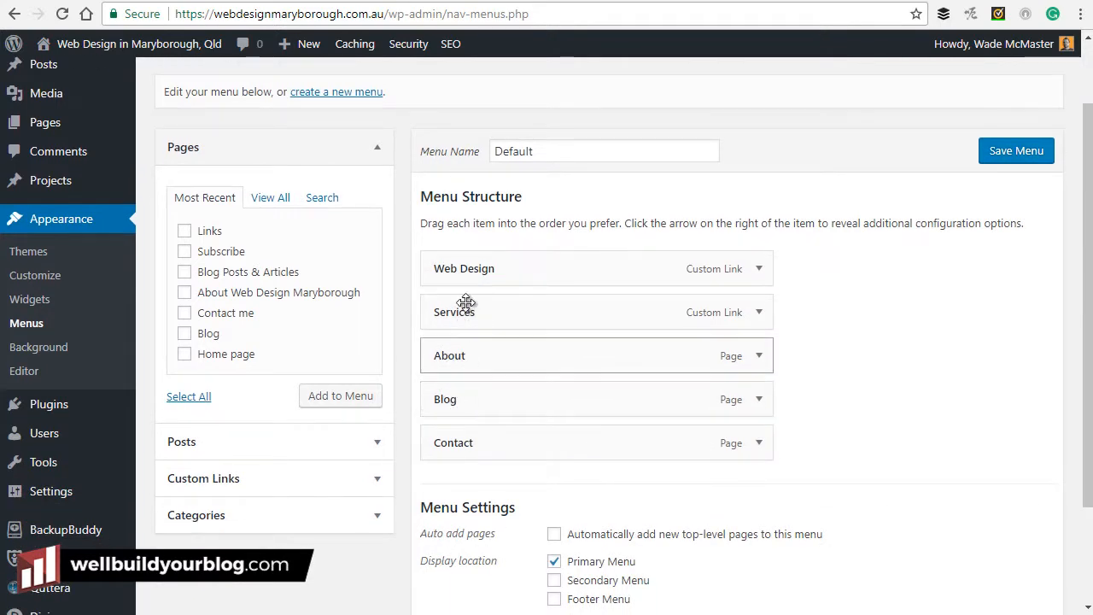
pyautogui.scroll(-2, 470, 342)
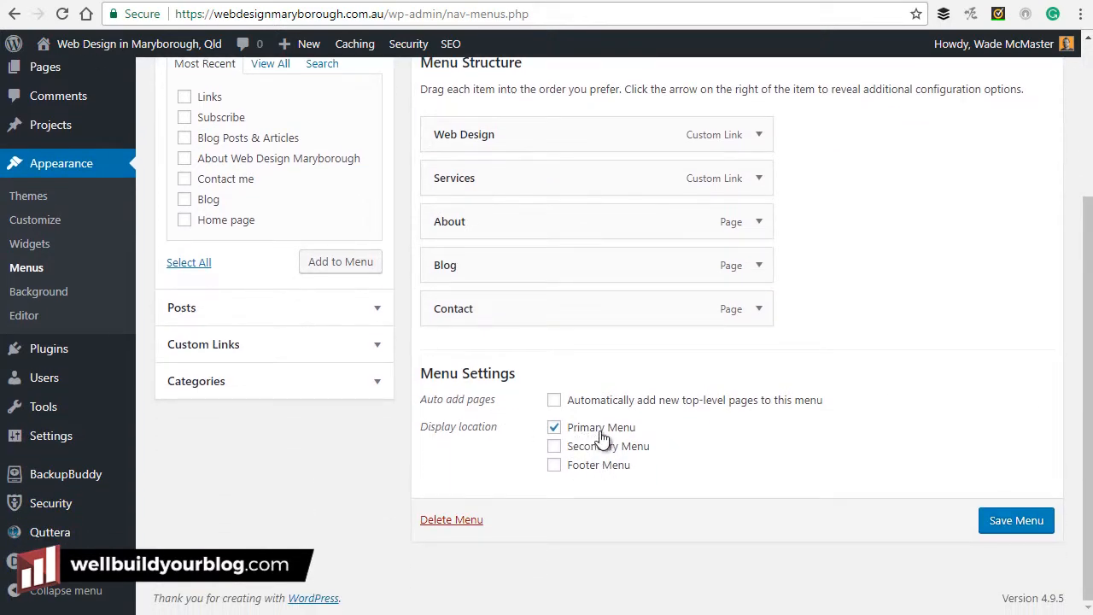
pyautogui.click(555, 450)
pyautogui.click(1022, 523)
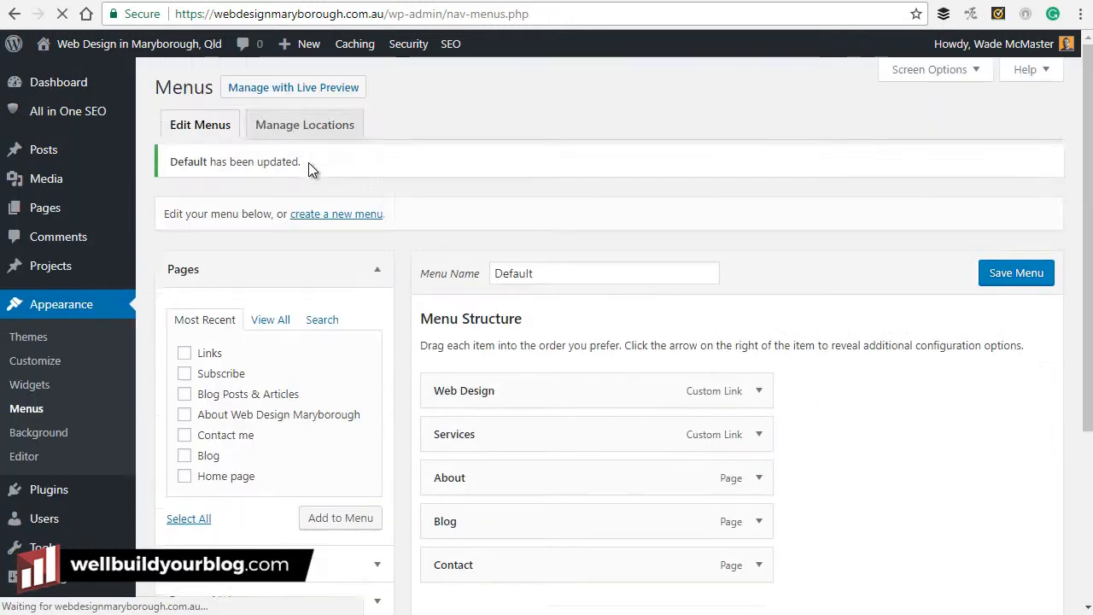
# Open the live site in a new tab, view it, and return to the Menus screen.
pyautogui.rightClick(119, 46)
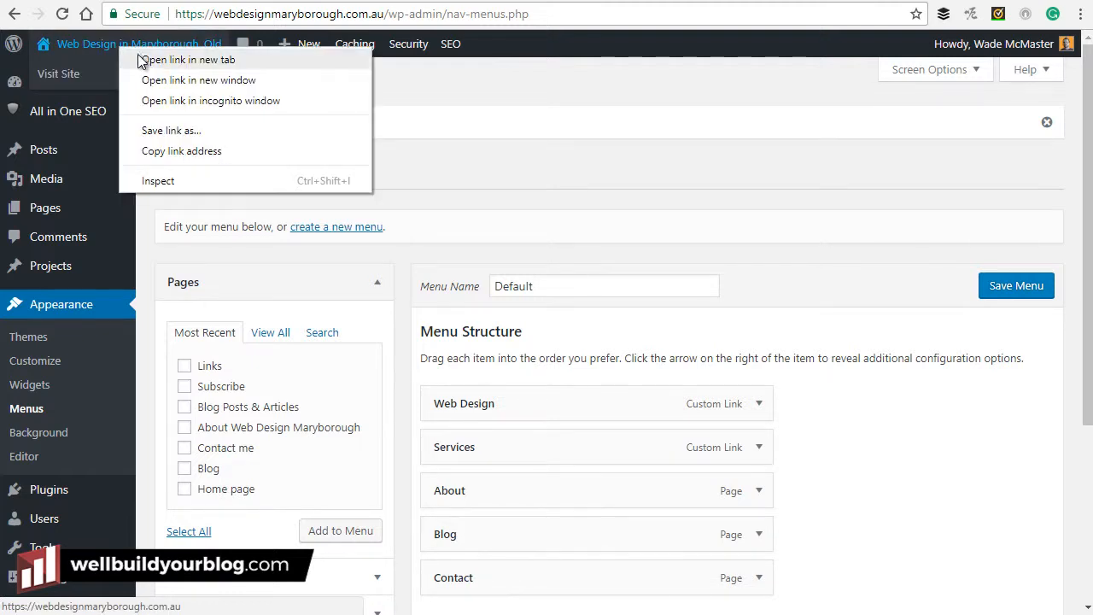
pyautogui.rightClick(67, 77)
pyautogui.click(111, 95)
pyautogui.hotkey('ctrl', 'Tab')
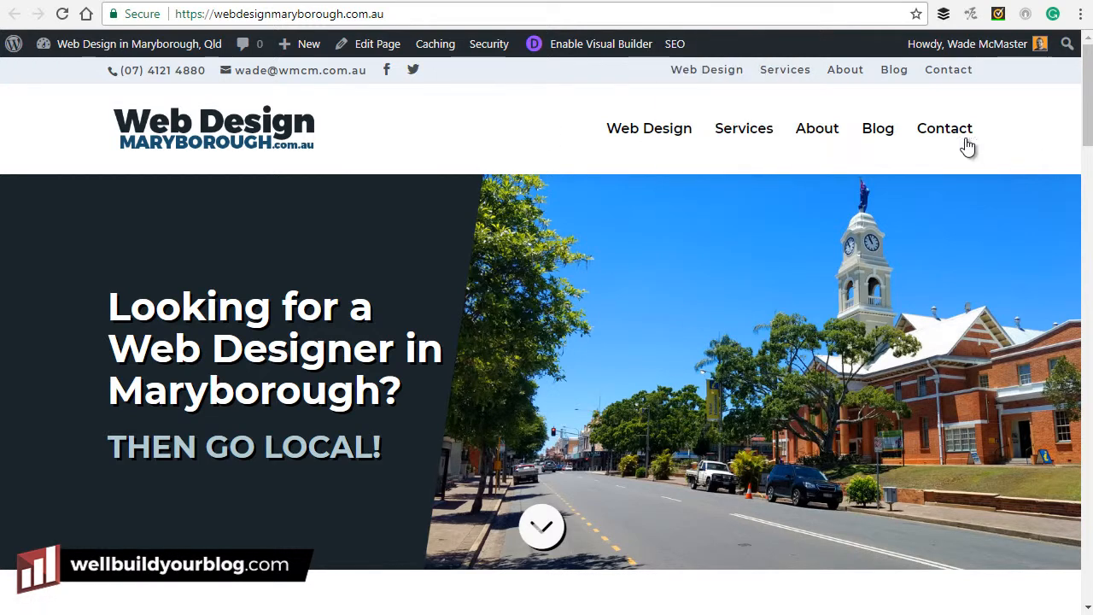
pyautogui.hotkey('ctrl', 'Tab')
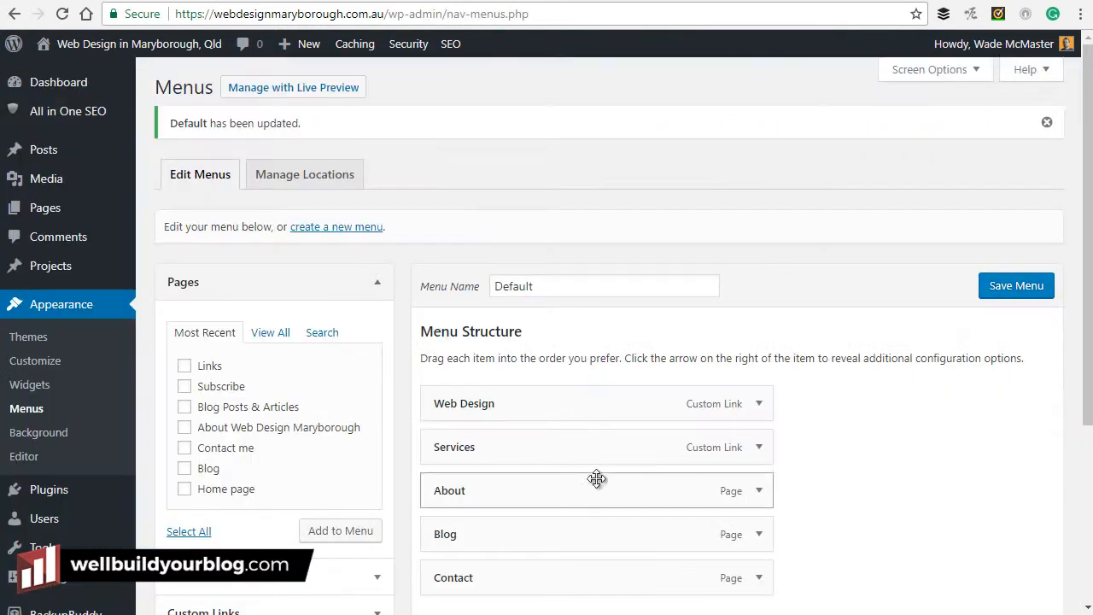
pyautogui.scroll(-3, 596, 478)
# Untick the Secondary Menu location for the Default menu.
pyautogui.click(555, 445)
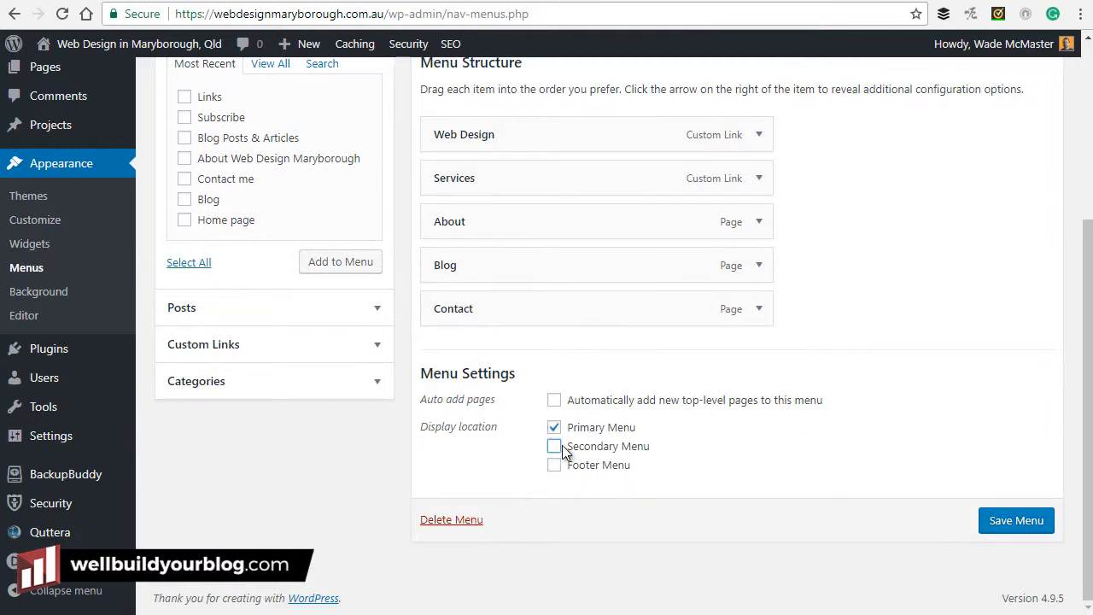
pyautogui.scroll(4, 594, 193)
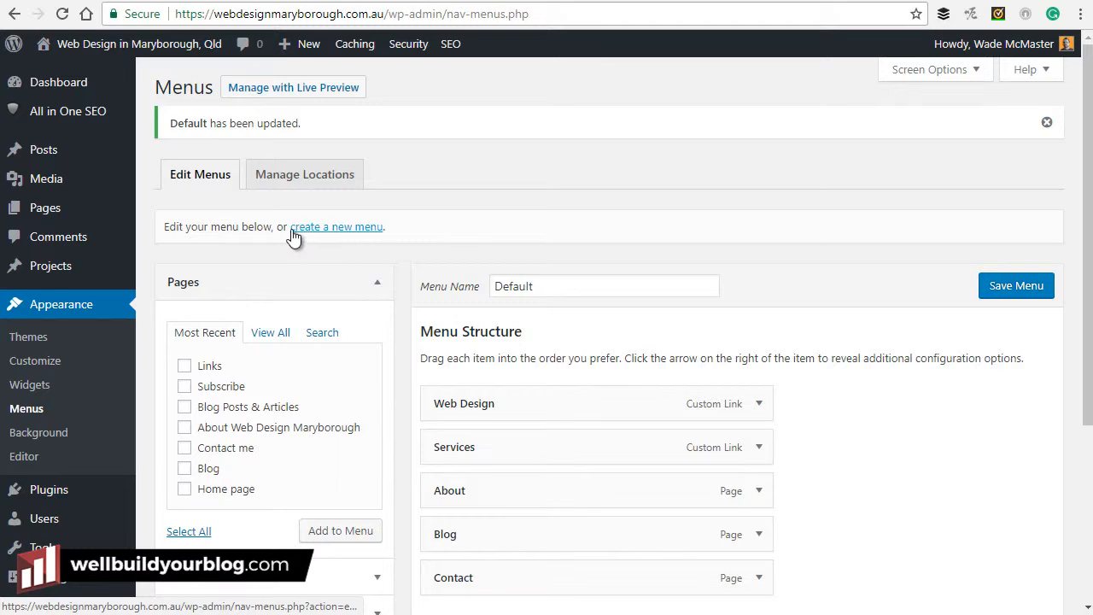
pyautogui.scroll(-3, 505, 363)
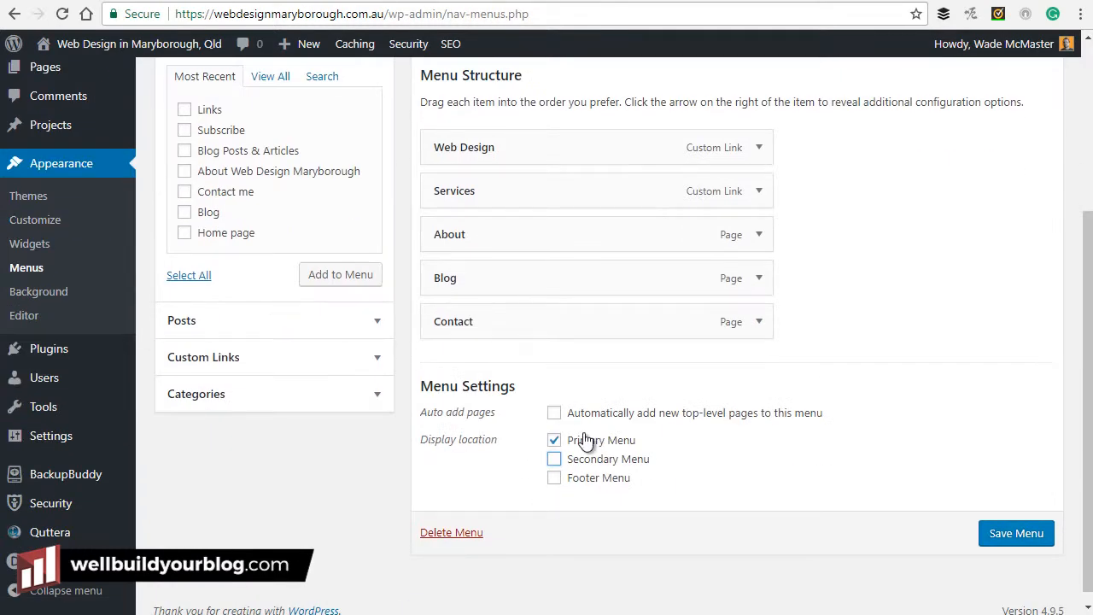
pyautogui.scroll(3, 462, 386)
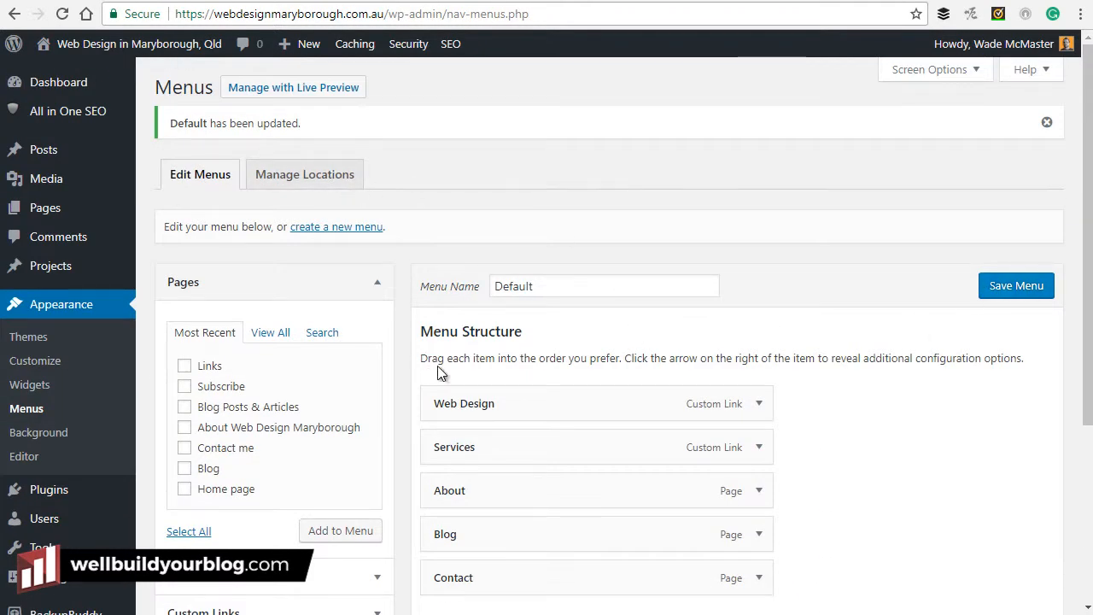
pyautogui.scroll(-3, 518, 354)
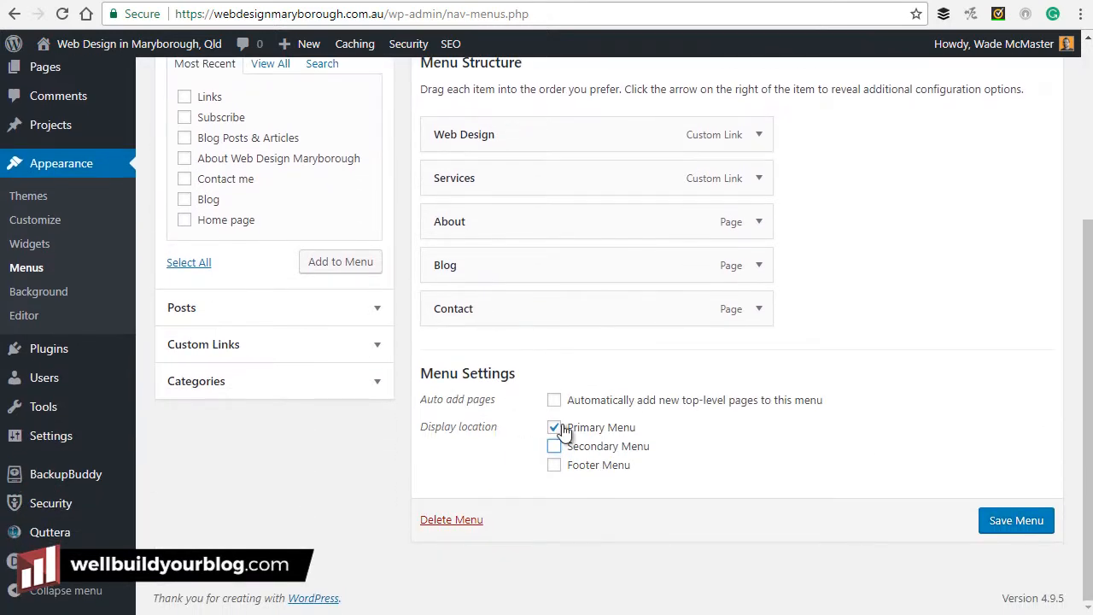
pyautogui.scroll(1, 551, 405)
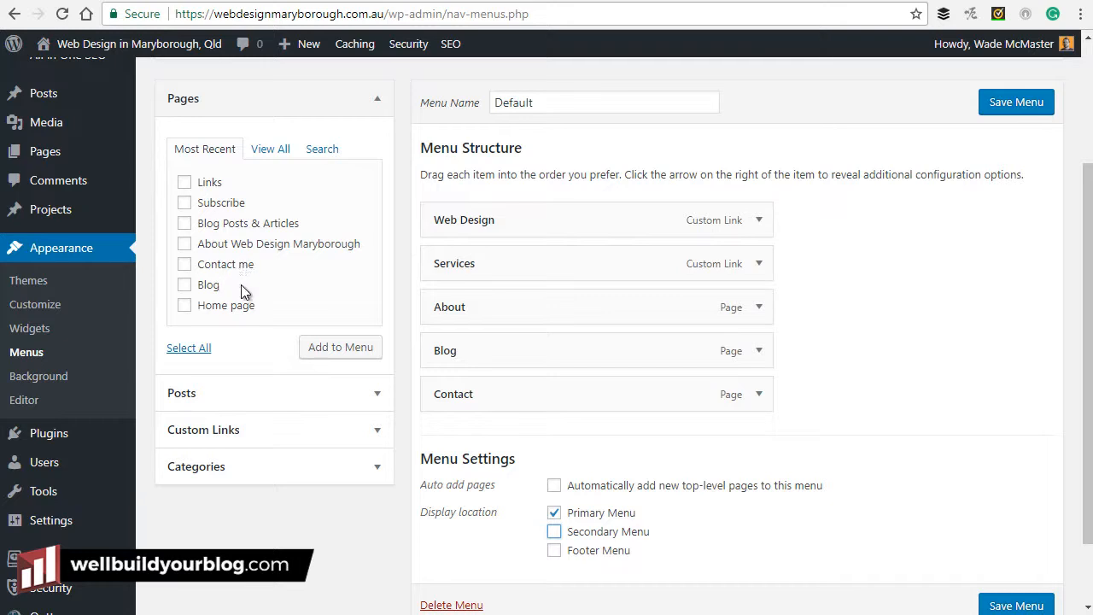
pyautogui.scroll(1, 241, 289)
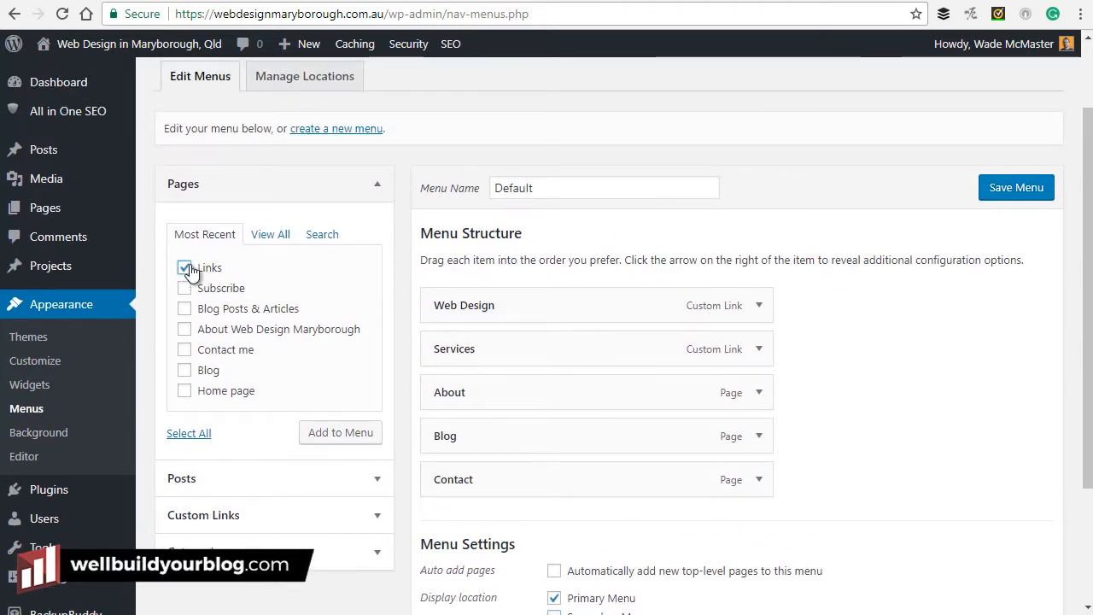
# Add the Links page between Blog and Contact, save the menu, and check the live site.
pyautogui.click(342, 443)
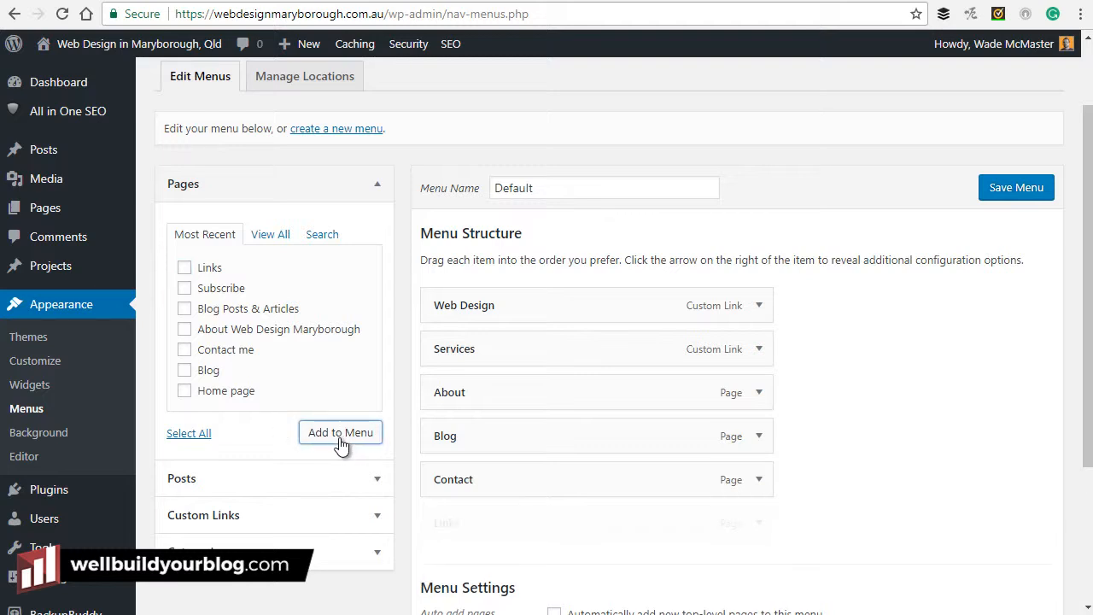
pyautogui.moveTo(559, 512); pyautogui.dragTo(558, 475)
pyautogui.click(761, 481)
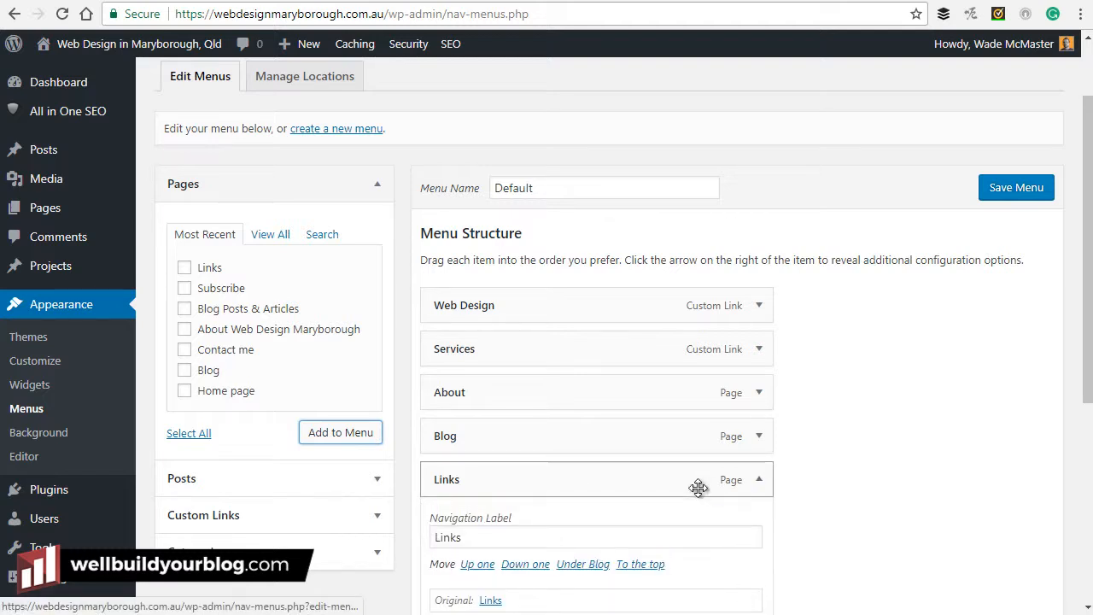
pyautogui.click(1030, 188)
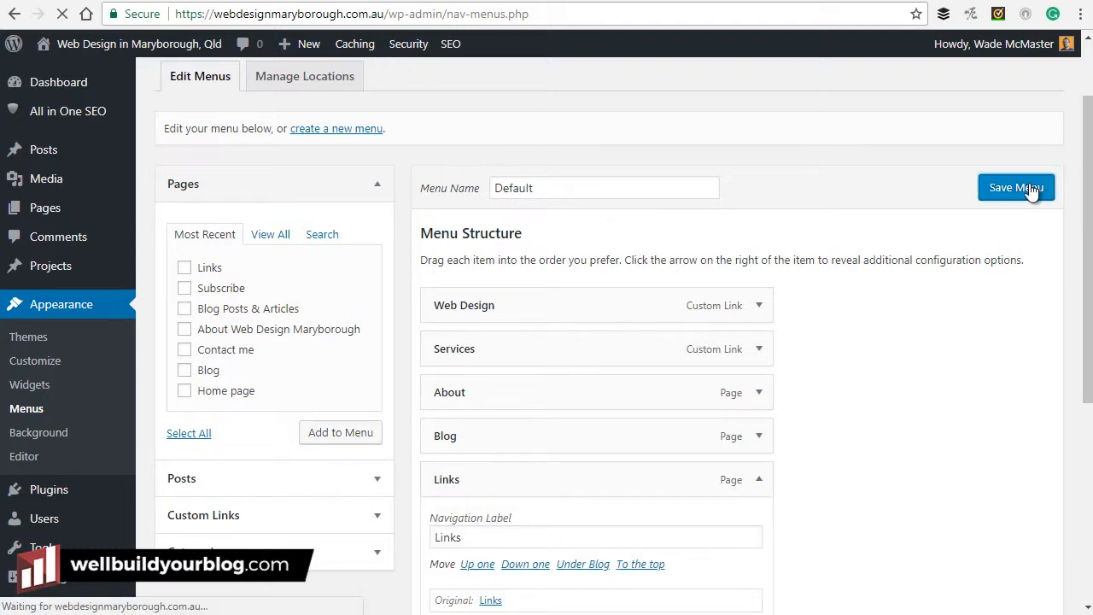
pyautogui.click(428, 1)
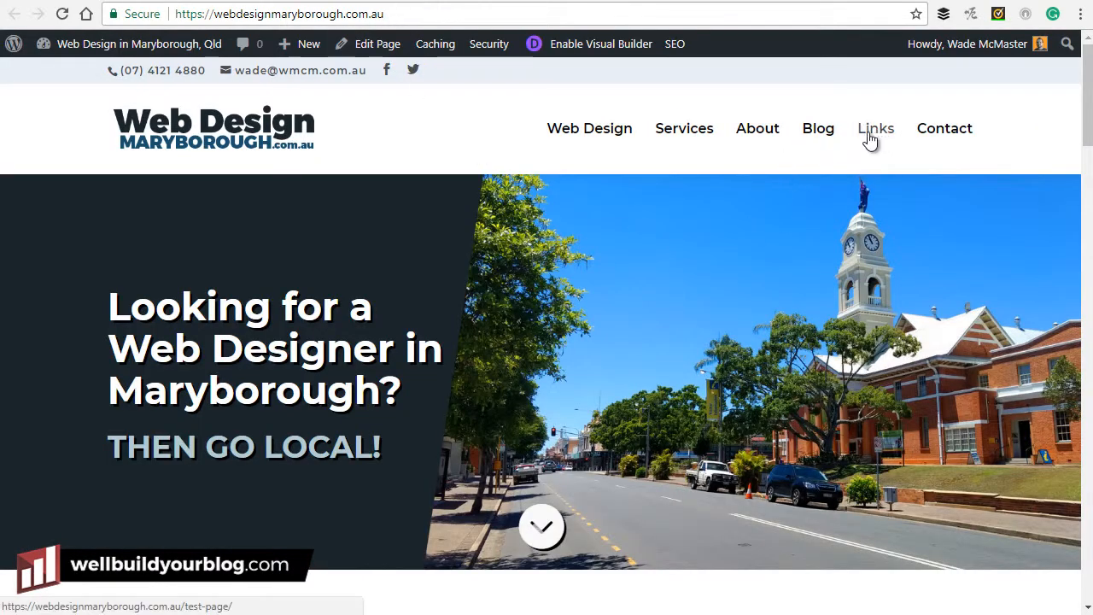
# Change the Links menu item's Navigation Label to 'Links & Resources'.
pyautogui.click(92, 2)
pyautogui.scroll(-2, 561, 450)
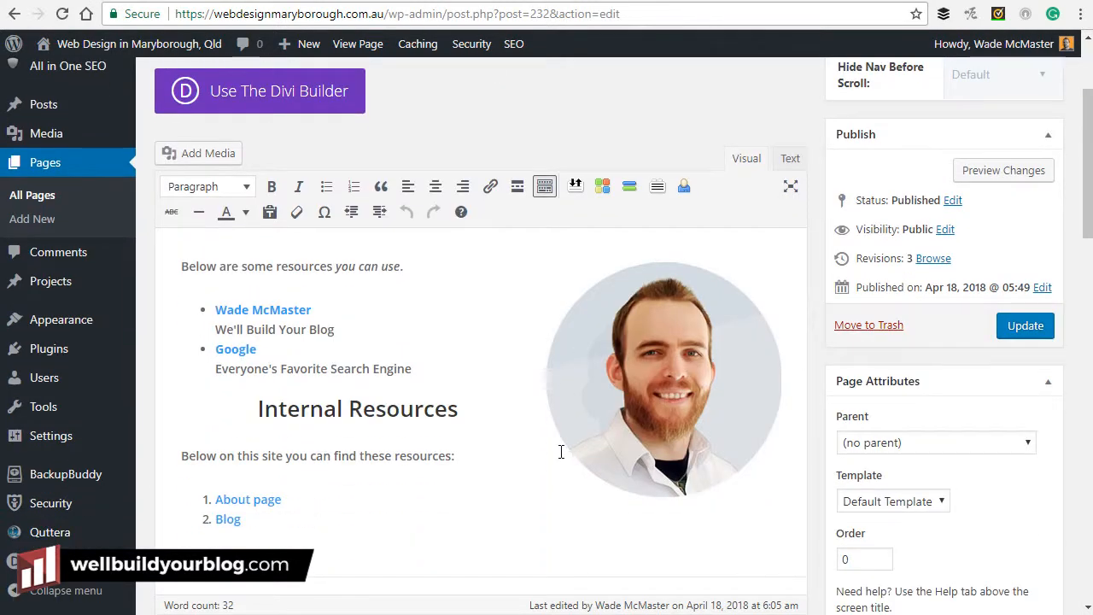
pyautogui.scroll(2, 547, 444)
pyautogui.click(163, 1)
pyautogui.scroll(-2, 635, 351)
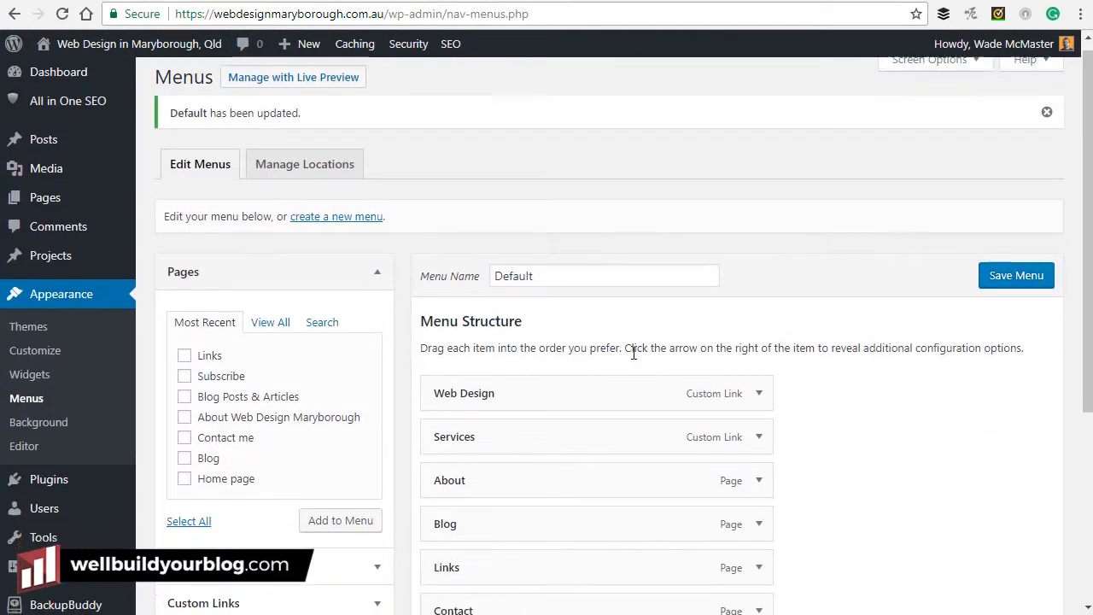
pyautogui.click(758, 407)
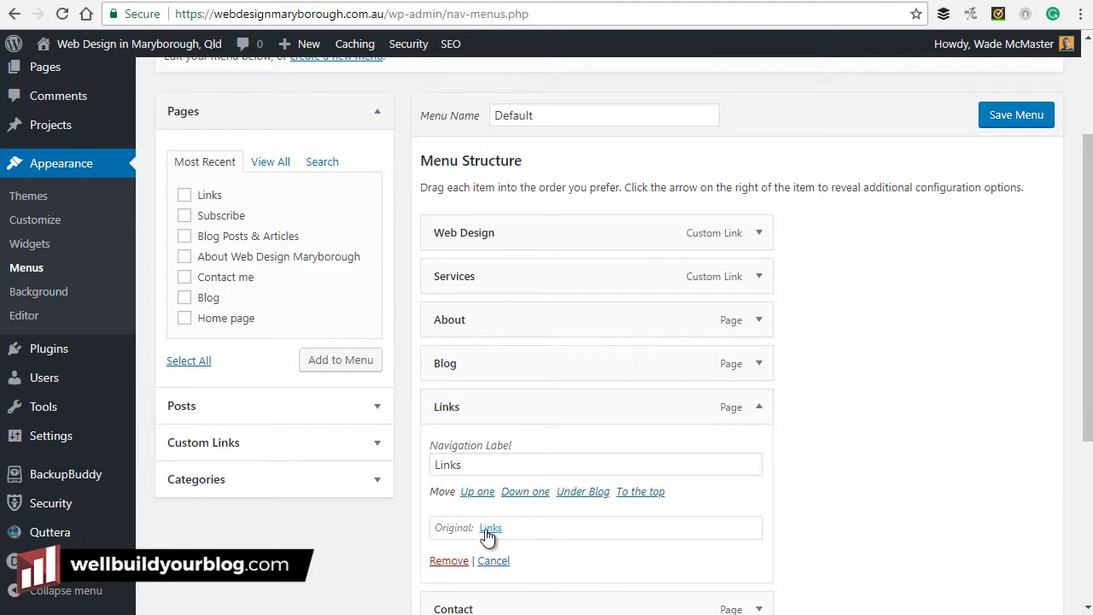
pyautogui.click(484, 465)
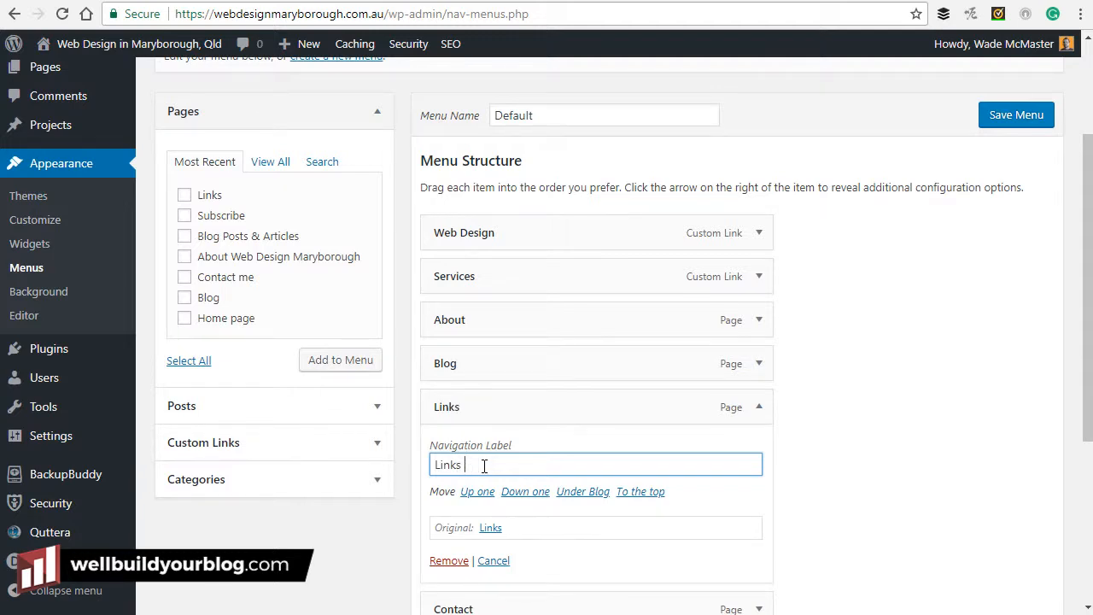
pyautogui.write('s')
# Save the menu and open Links & Resources from the live site navigation.
pyautogui.scroll(1, 533, 475)
pyautogui.scroll(-1, 683, 367)
pyautogui.click(1043, 122)
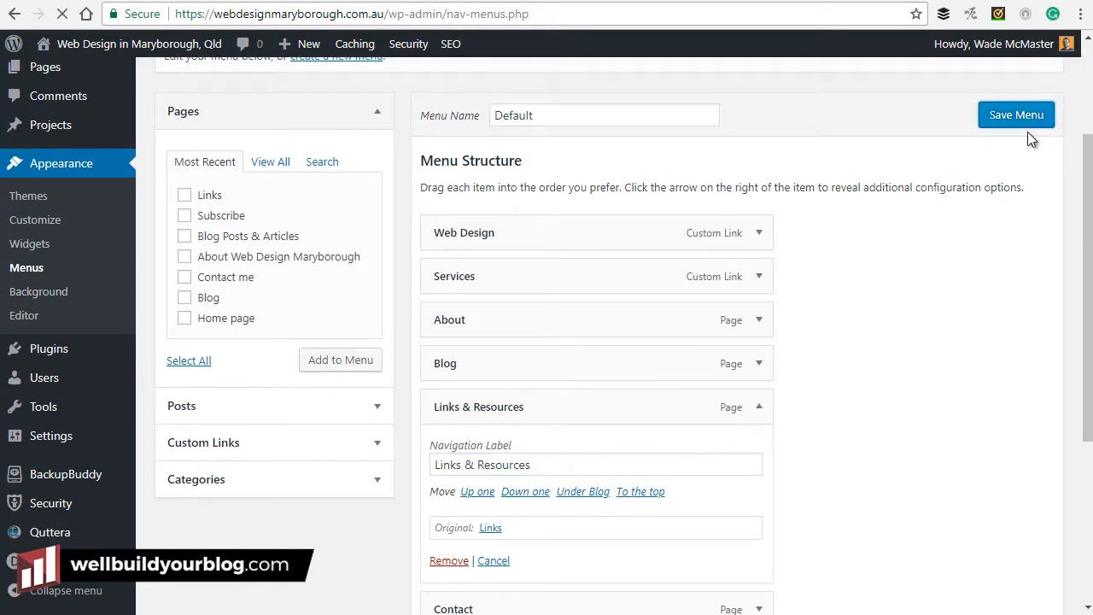
pyautogui.scroll(-2, 681, 120)
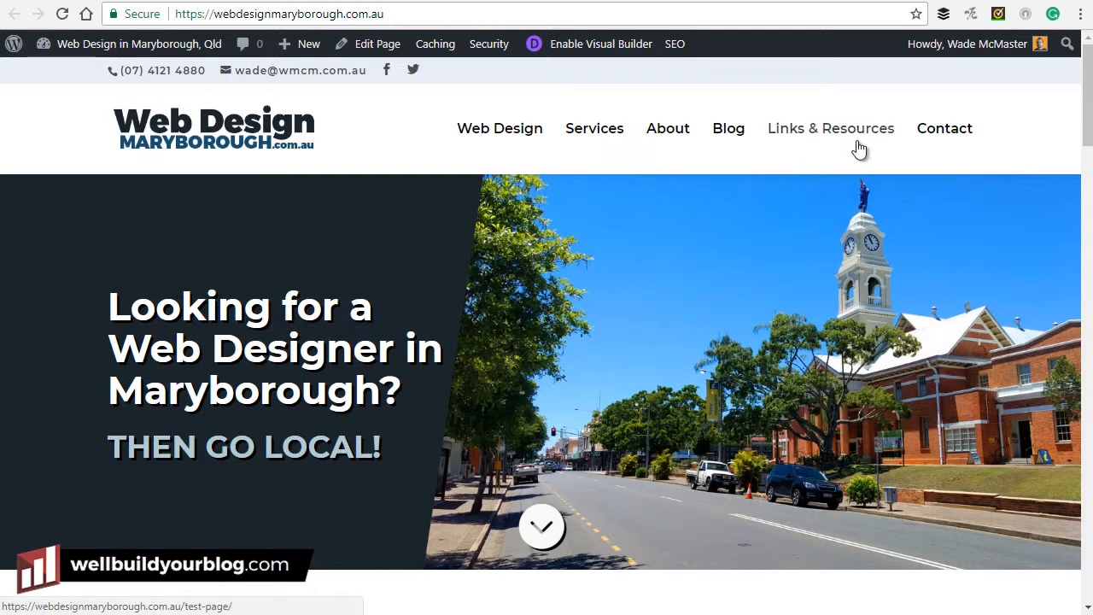
pyautogui.click(857, 137)
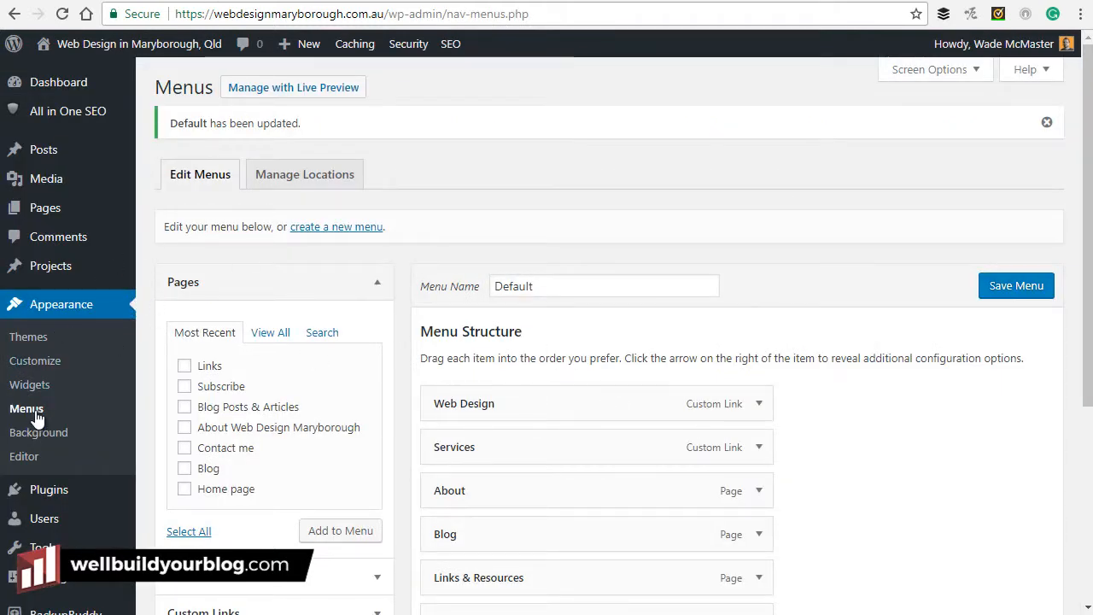
# Drag Links & Resources under About as a sub-item, save, and view the live Links page.
pyautogui.scroll(-1, 598, 376)
pyautogui.moveTo(554, 505); pyautogui.dragTo(549, 464)
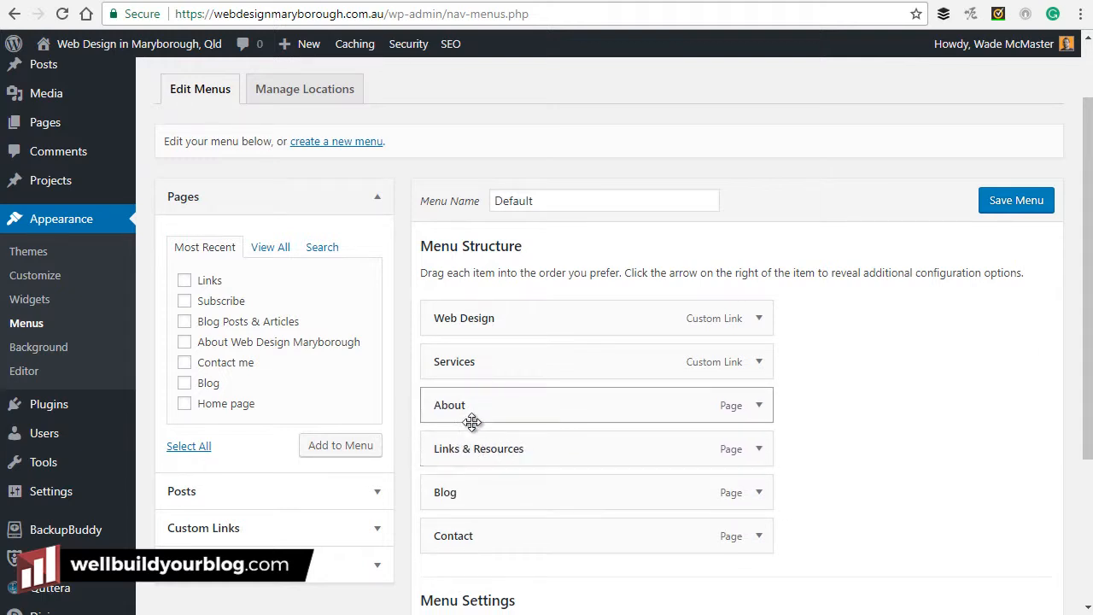
pyautogui.moveTo(470, 450)
pyautogui.mouseDown()
pyautogui.moveTo(491, 437)
pyautogui.moveTo(495, 445)
pyautogui.moveTo(459, 448)
pyautogui.mouseUp()
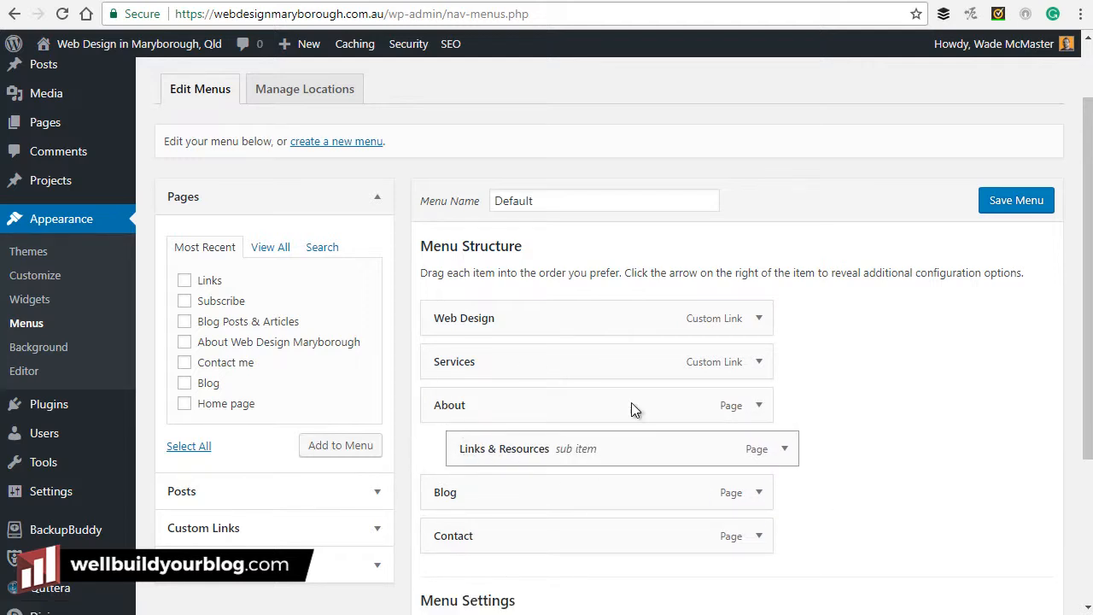
pyautogui.click(998, 205)
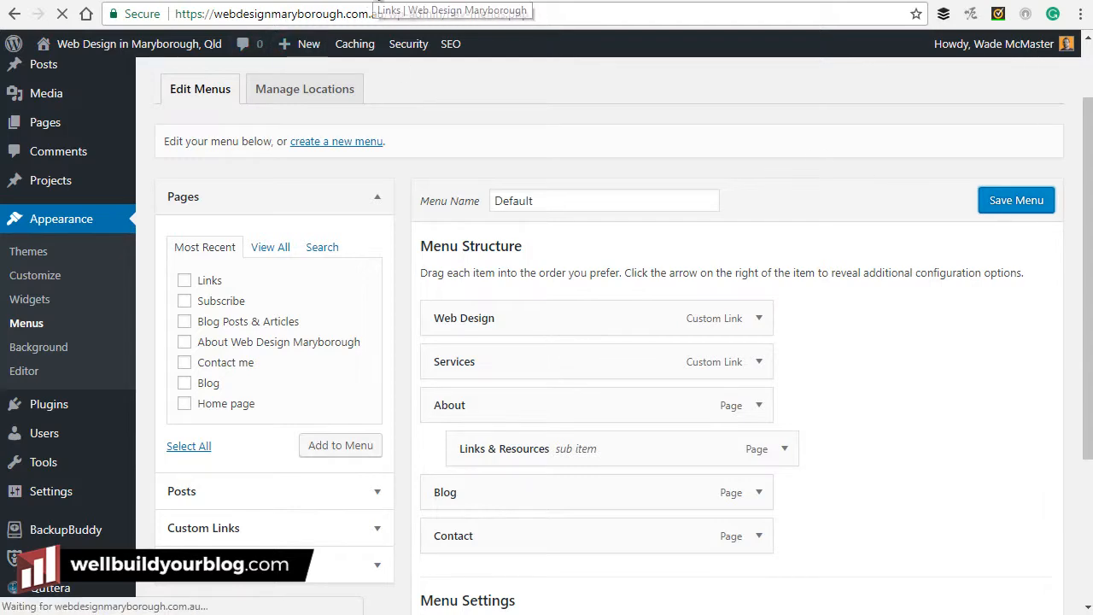
pyautogui.click(379, 1)
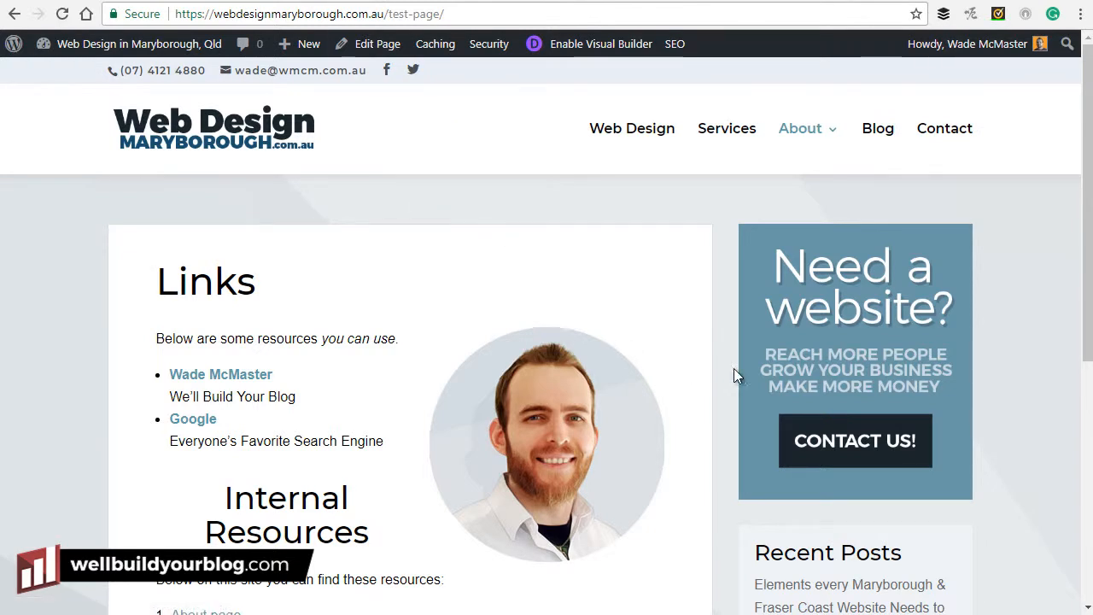
# Expand the Links & Resources item and remove it from the Default menu.
pyautogui.moveTo(840, 142)
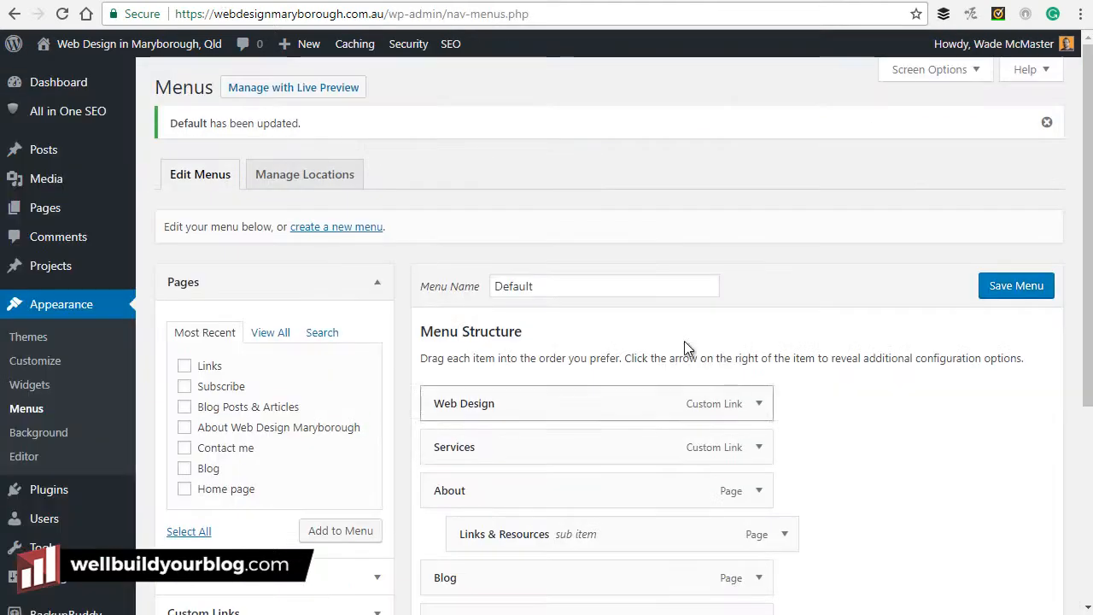
pyautogui.scroll(-3, 684, 340)
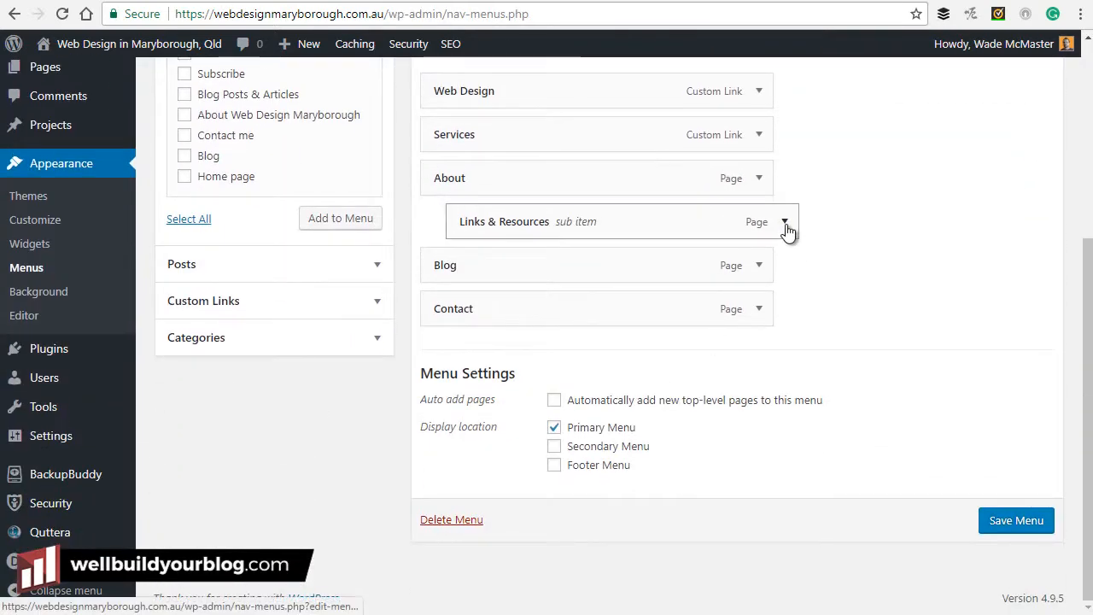
pyautogui.click(785, 224)
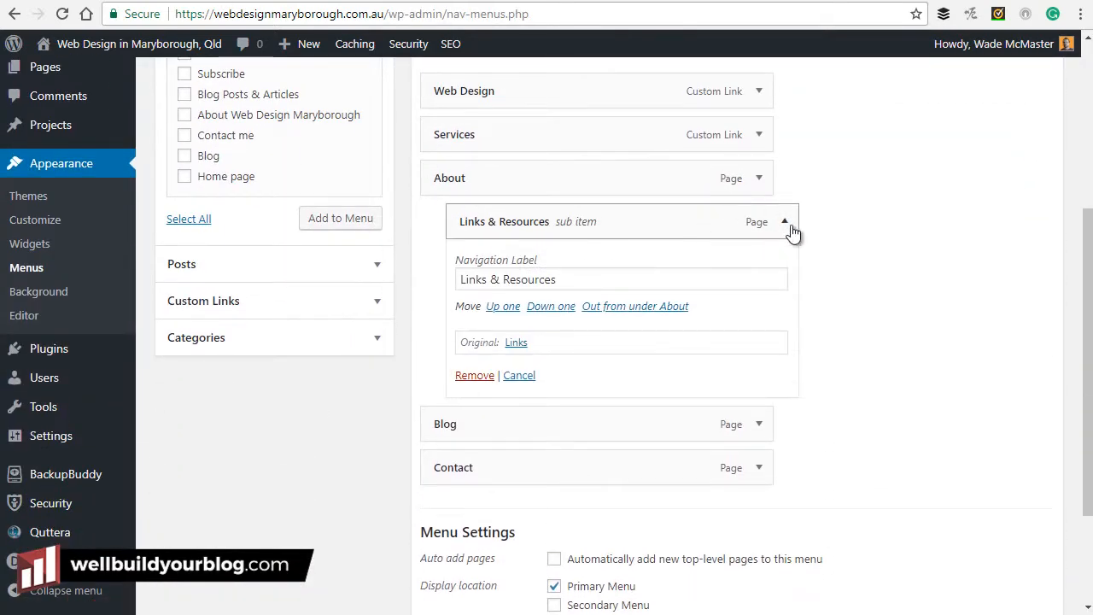
pyautogui.click(785, 224)
pyautogui.click(785, 224)
pyautogui.click(474, 376)
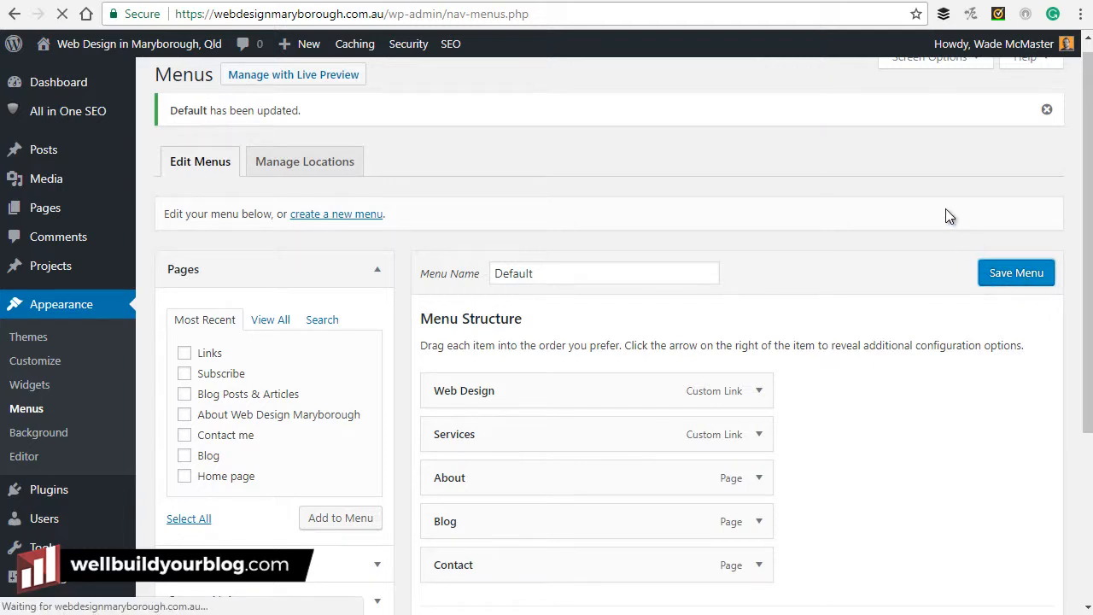
# Reload the live Links page to confirm About no longer has a submenu.
pyautogui.click(387, 0)
pyautogui.press('F5')
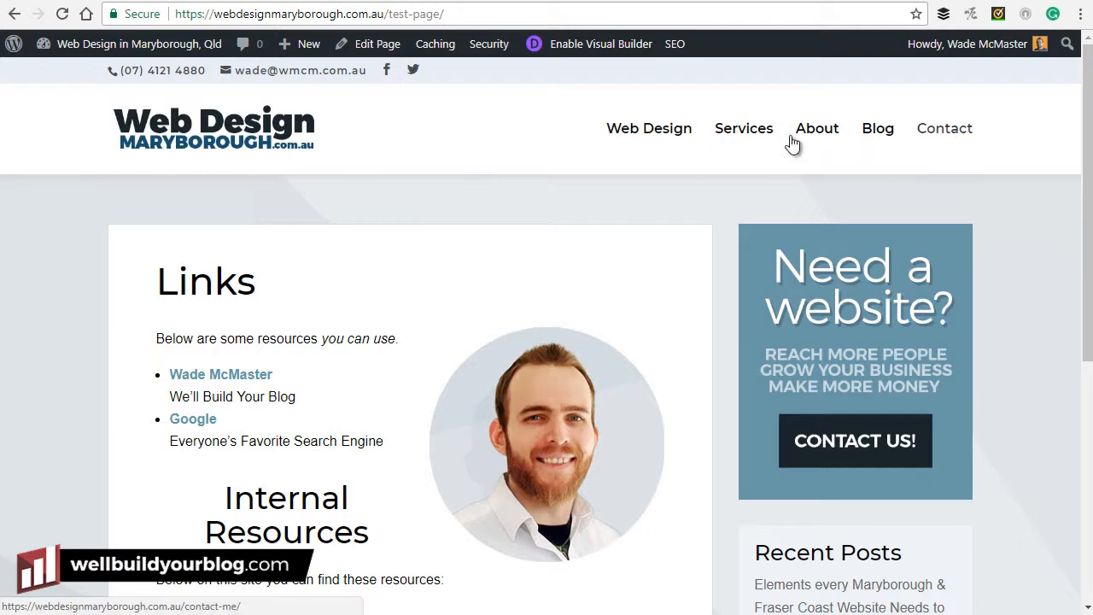
pyautogui.scroll(-2, 611, 128)
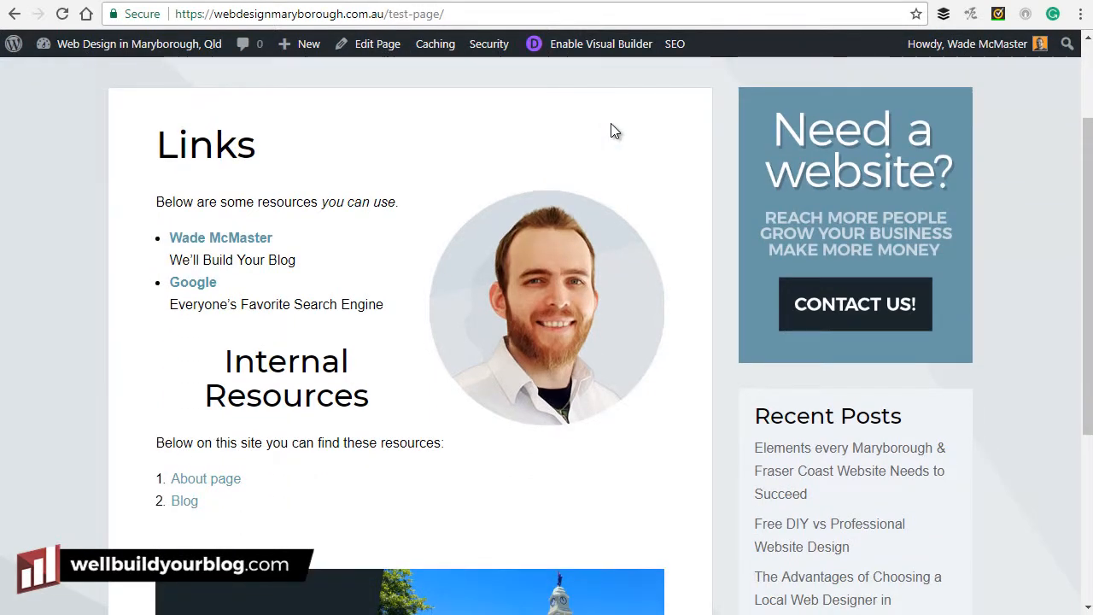
pyautogui.scroll(2, 606, 146)
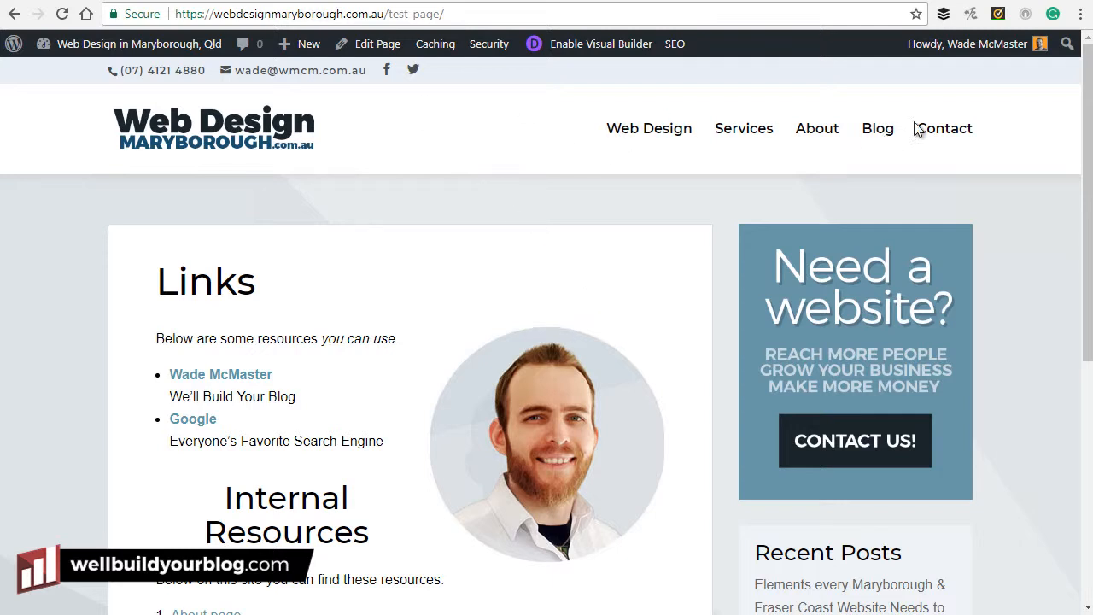
# Open the About Web Design Maryborough page on the site, then in the editor.
pyautogui.click(819, 137)
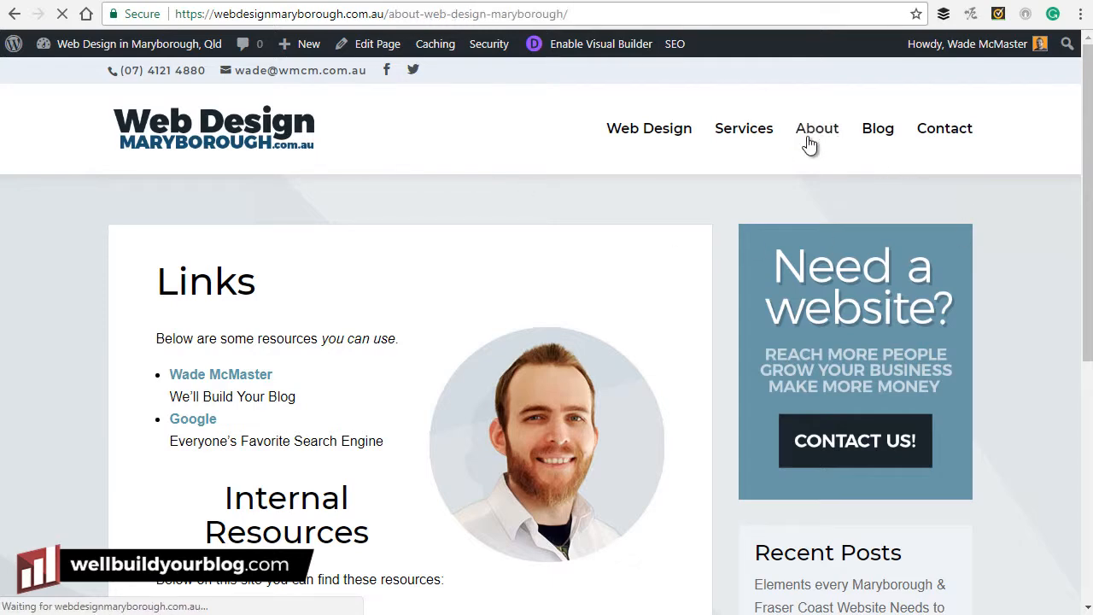
pyautogui.scroll(-2, 610, 197)
pyautogui.scroll(2, 610, 250)
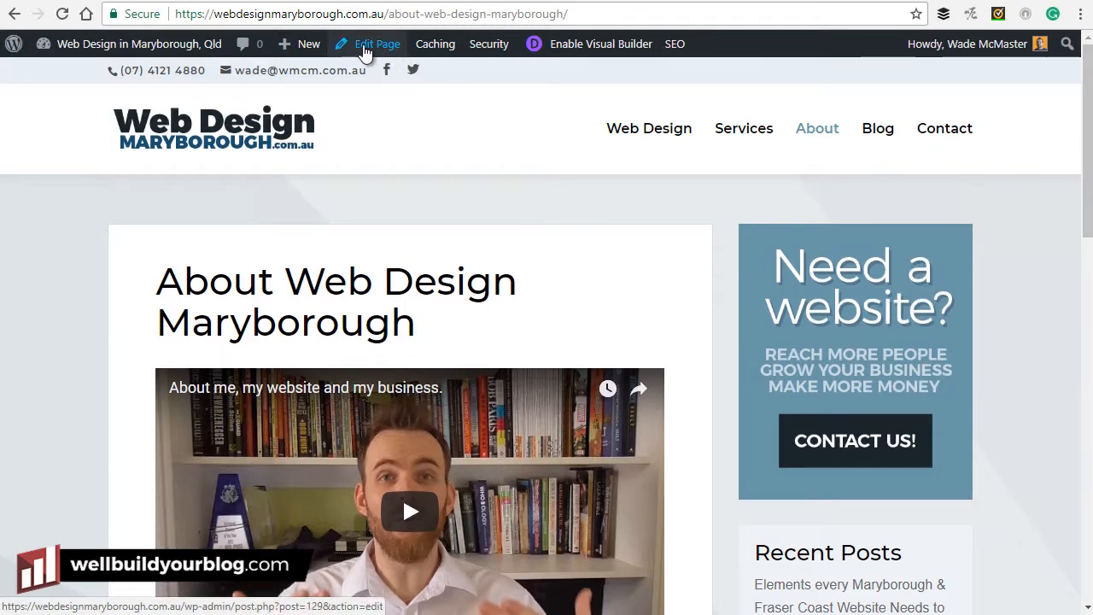
pyautogui.click(366, 53)
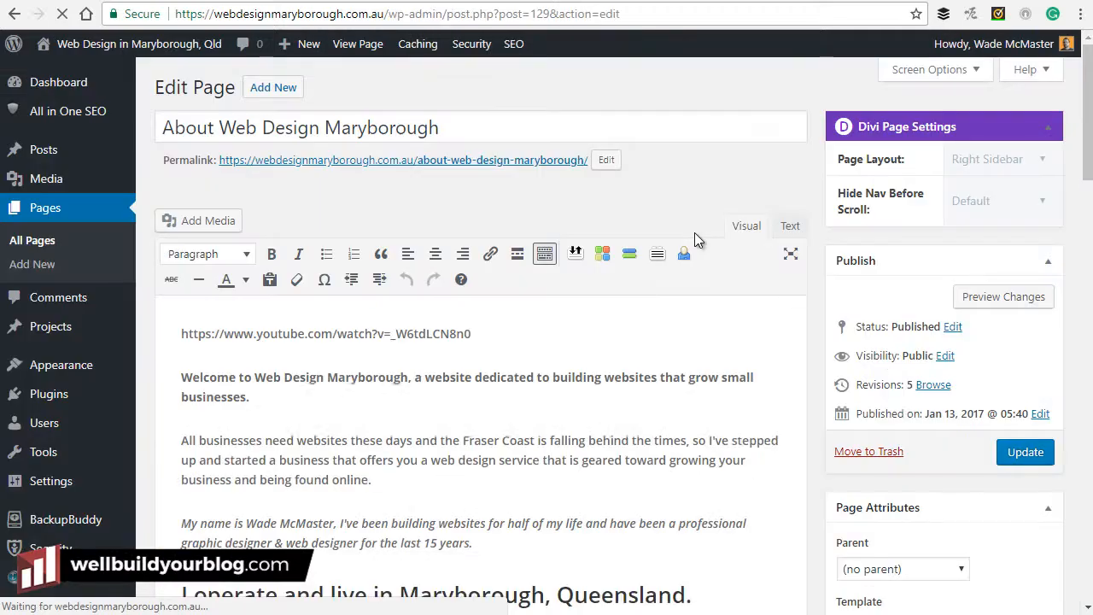
pyautogui.scroll(-1, 695, 232)
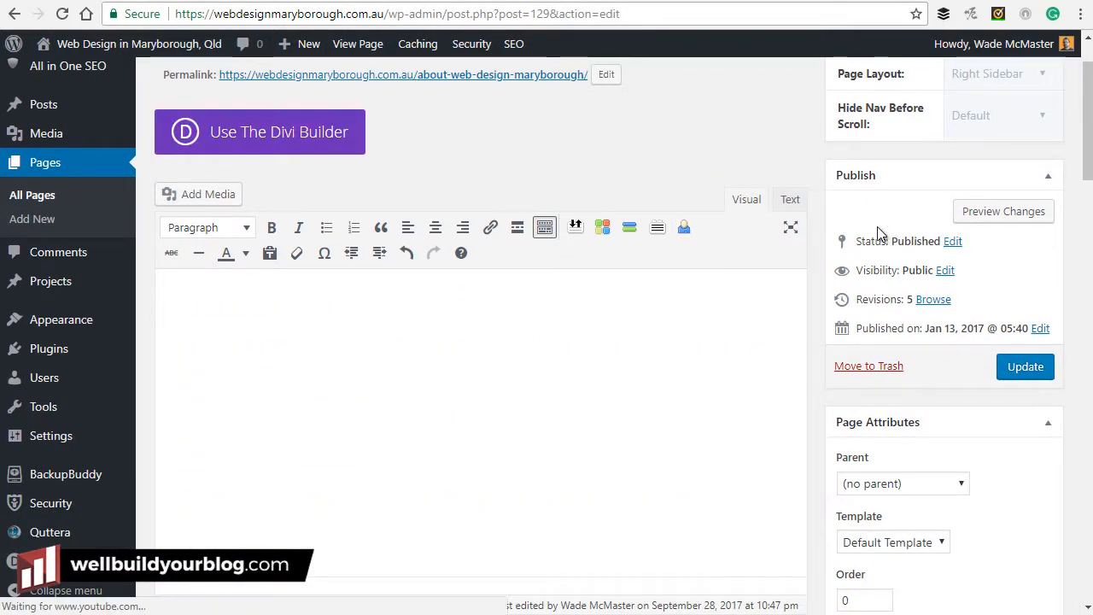
pyautogui.scroll(-5, 793, 306)
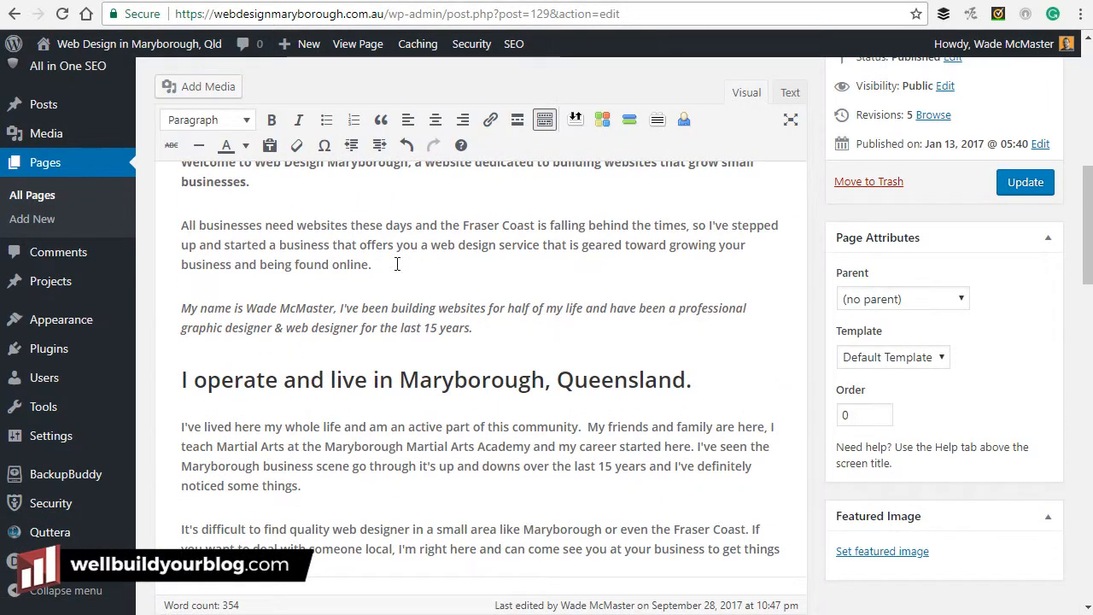
# Bold the italic introduction paragraph, delete the full stop after 'years', and update the page.
pyautogui.moveTo(480, 332); pyautogui.dragTo(181, 308)
pyautogui.doubleClick(165, 304)
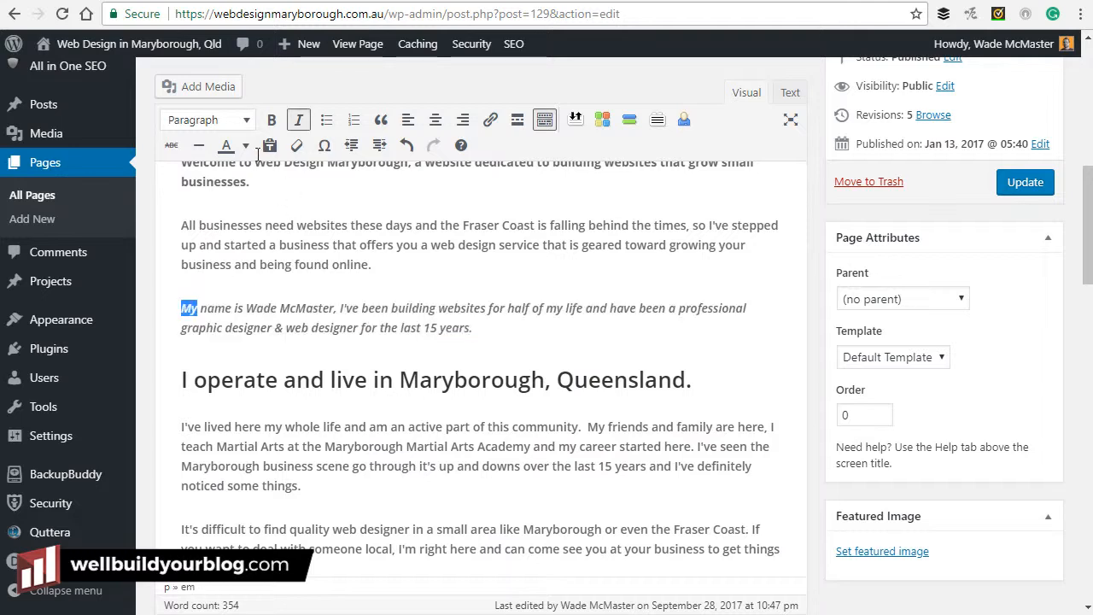
pyautogui.moveTo(507, 340); pyautogui.dragTo(181, 307)
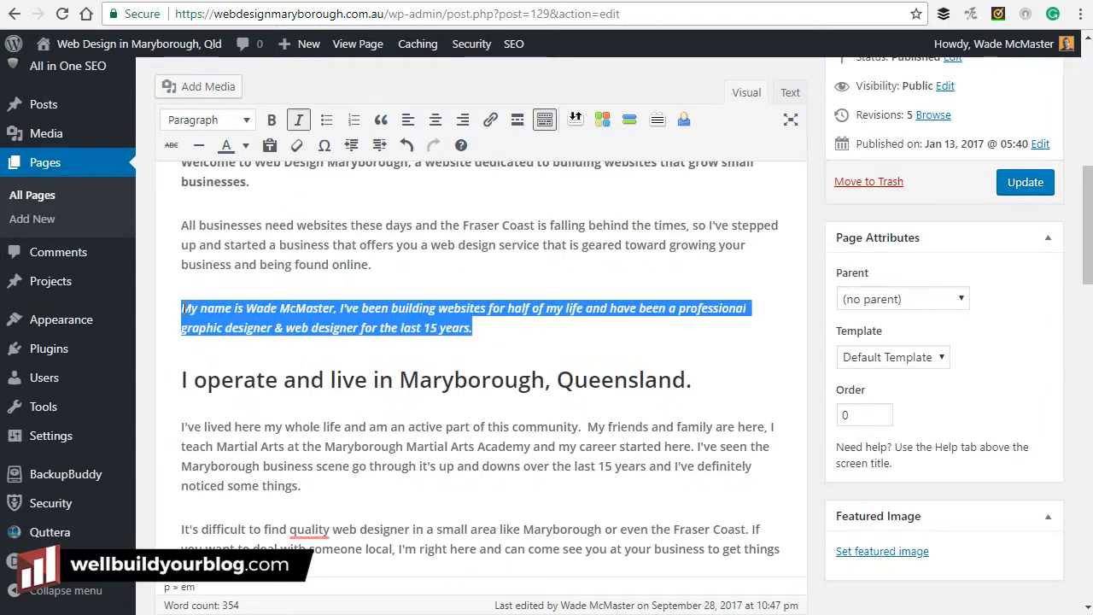
pyautogui.click(272, 120)
pyautogui.click(496, 329)
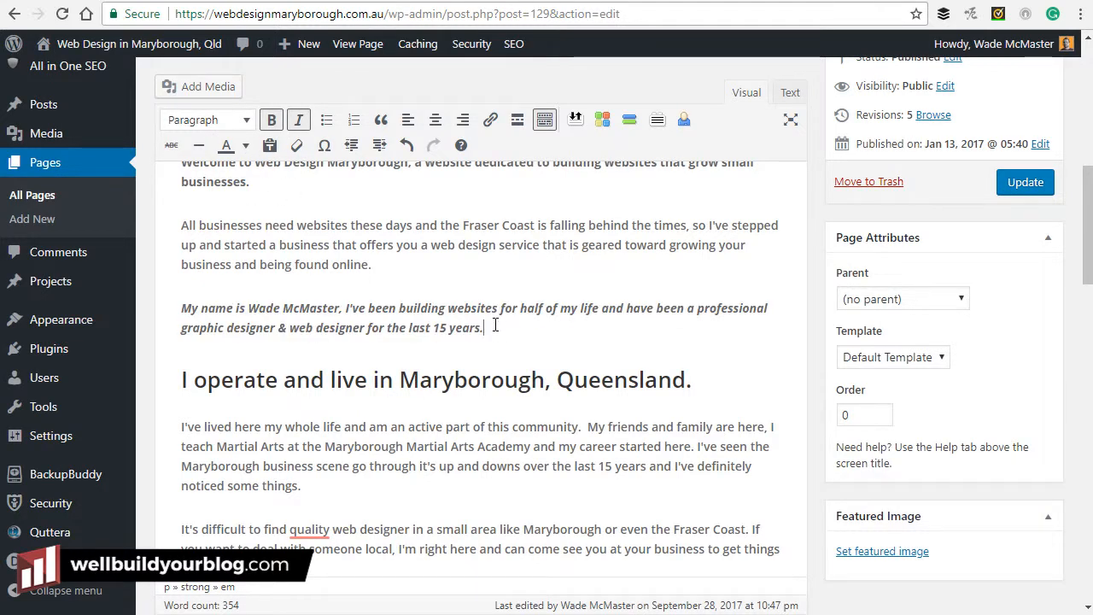
pyautogui.press('BackSpace')
pyautogui.click(1030, 181)
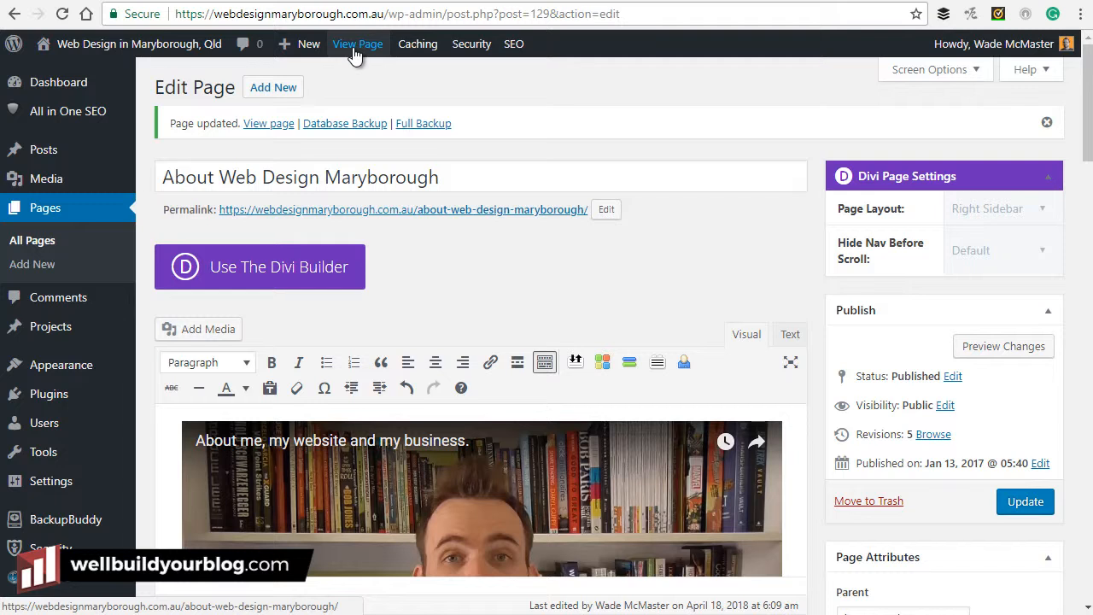
# Leave the editor for the live About page and review its bold italic introduction.
pyautogui.click(355, 53)
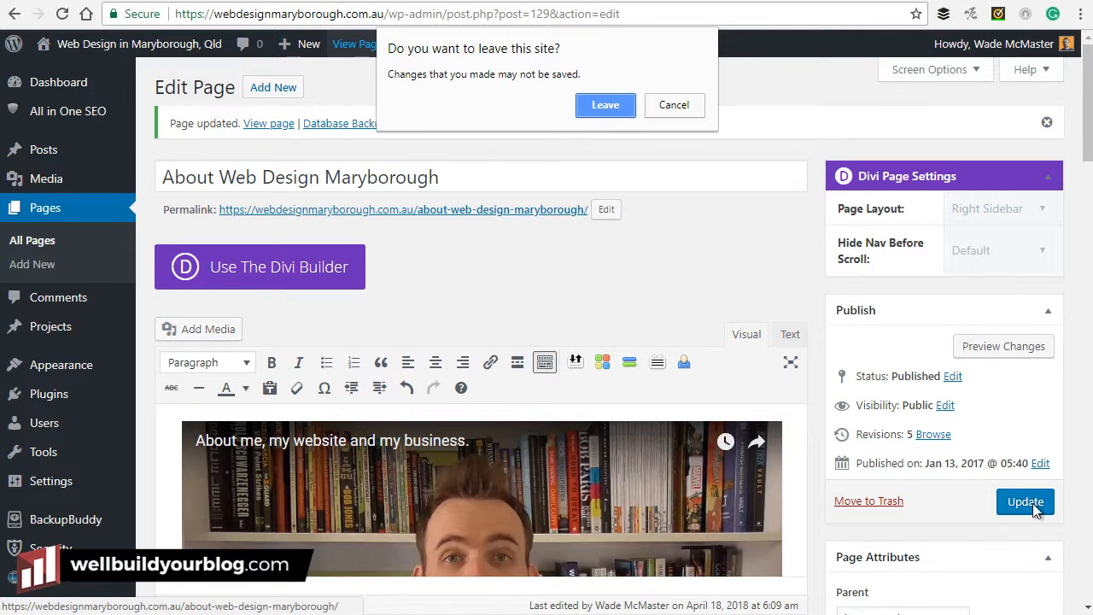
pyautogui.click(597, 112)
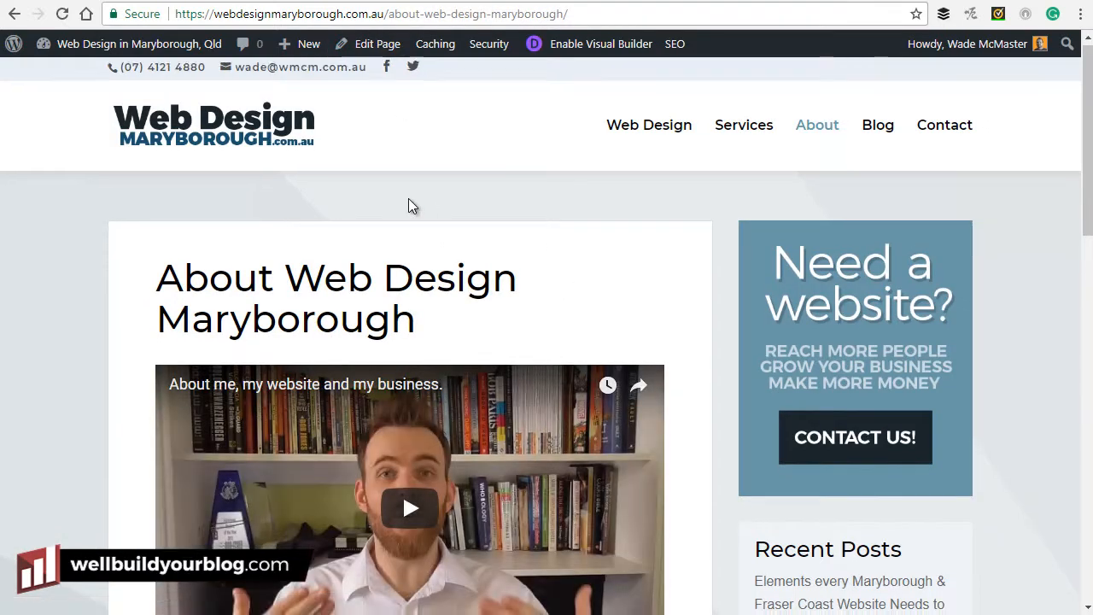
pyautogui.scroll(-6, 409, 200)
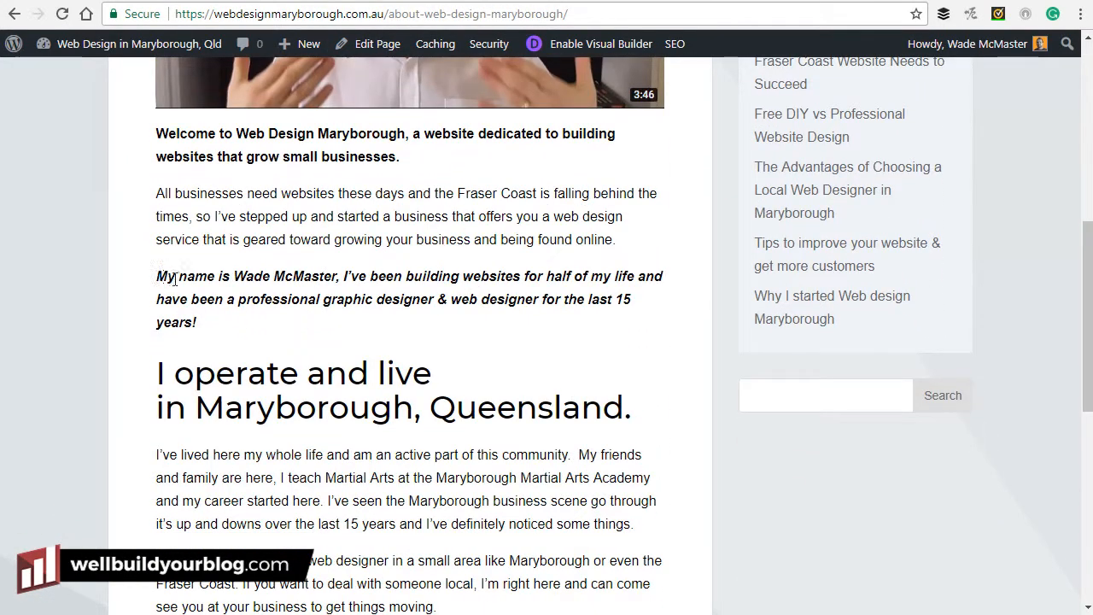
pyautogui.moveTo(163, 276); pyautogui.dragTo(271, 345)
pyautogui.scroll(2, 433, 366)
pyautogui.click(443, 330)
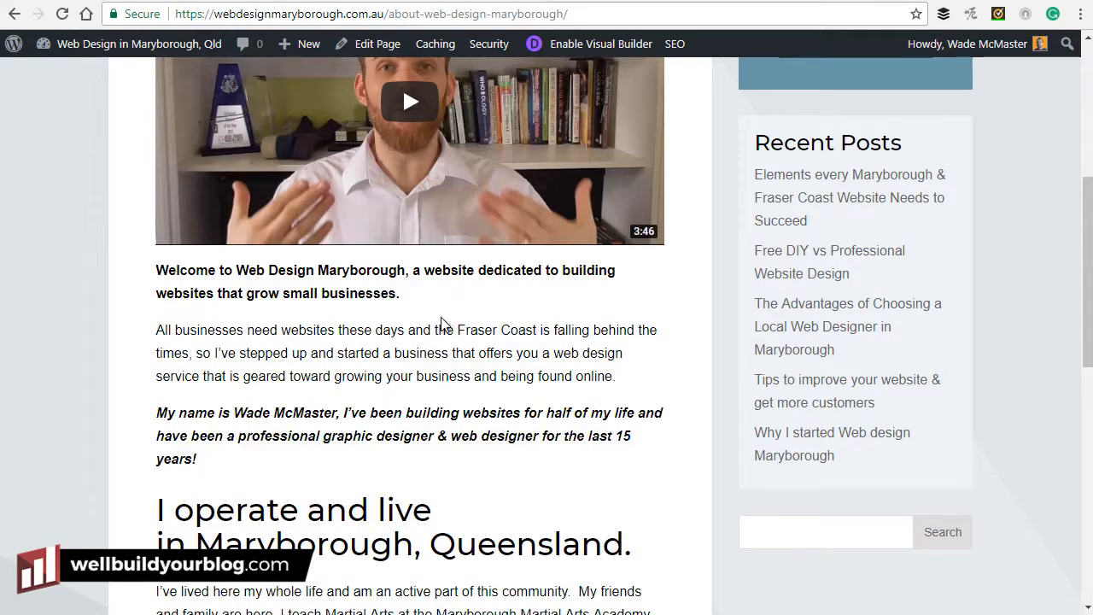
pyautogui.scroll(-6, 446, 339)
pyautogui.scroll(3, 453, 336)
pyautogui.scroll(8, 454, 336)
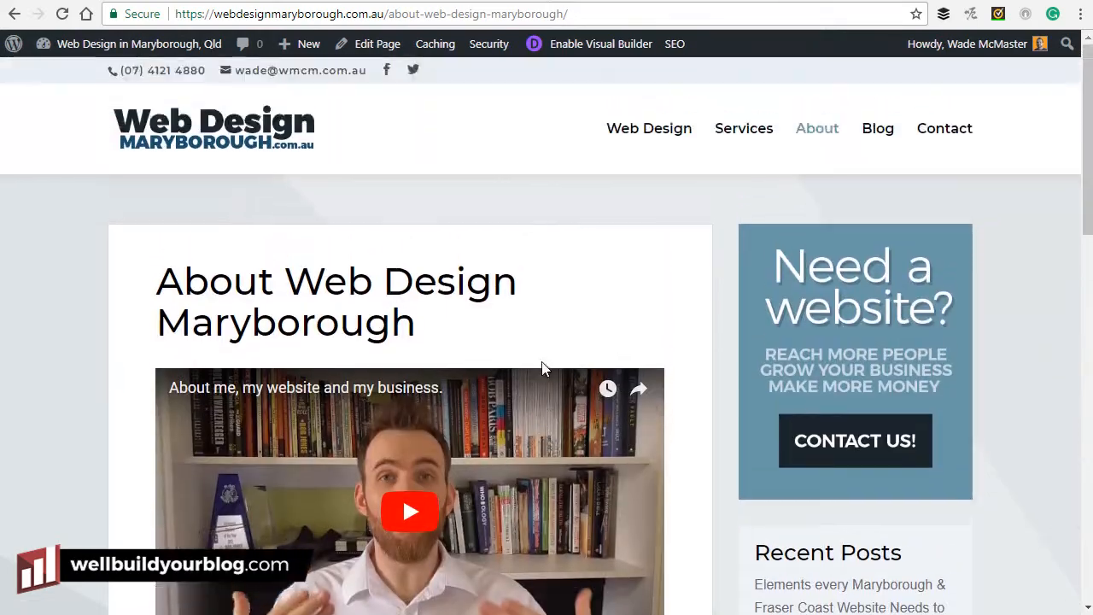
pyautogui.scroll(-6, 542, 367)
pyautogui.scroll(-5, 459, 470)
pyautogui.scroll(4, 447, 293)
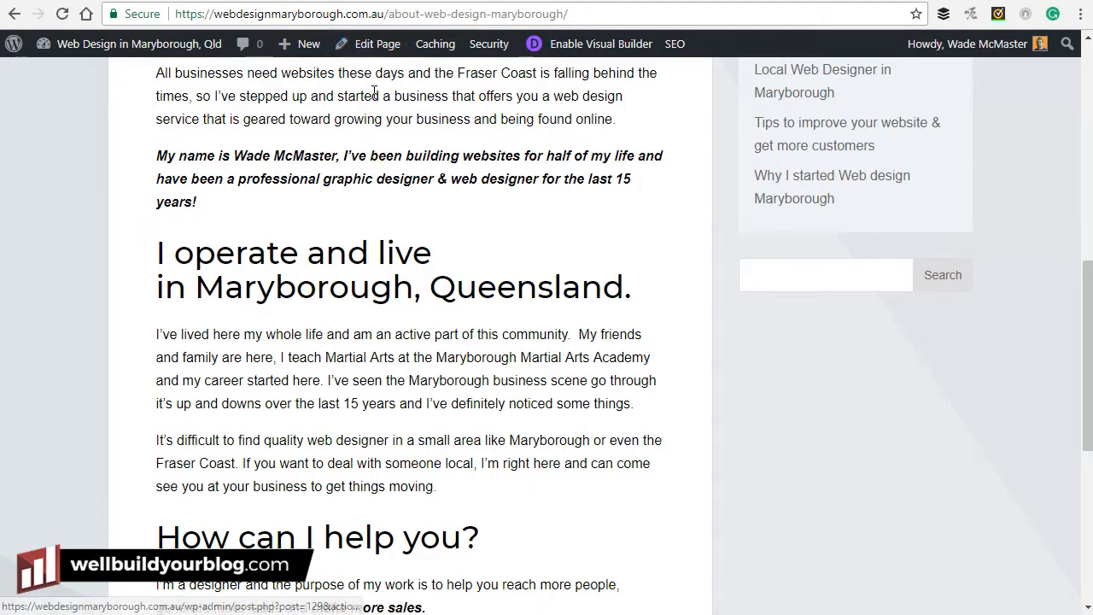
pyautogui.scroll(3, 453, 383)
pyautogui.scroll(4, 478, 385)
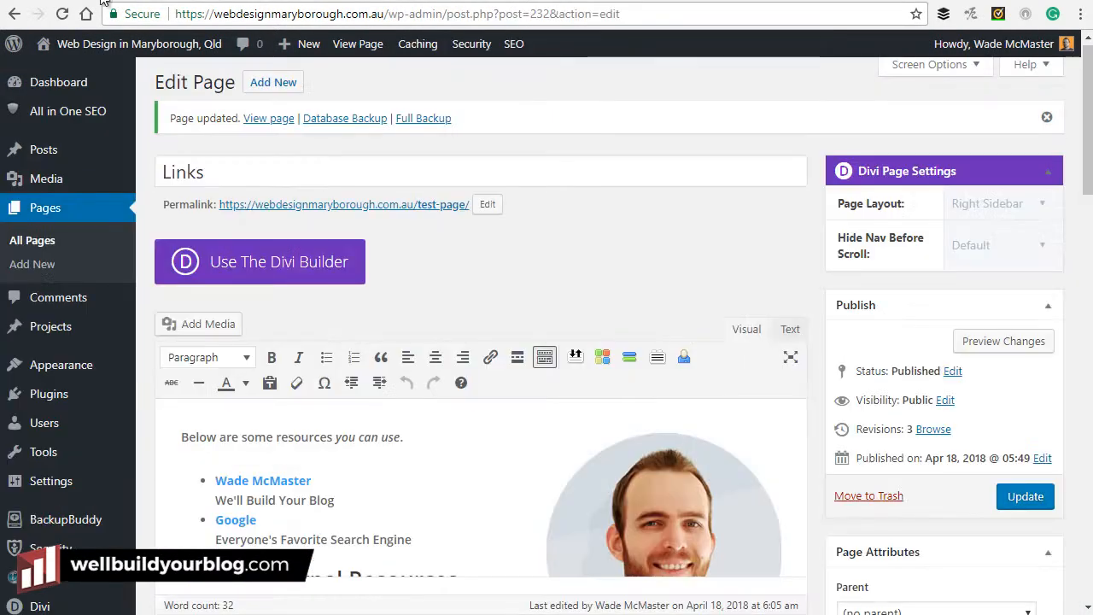
# Switch from the Links editor back to the live About page, scrolled to the top.
pyautogui.scroll(-3, 769, 307)
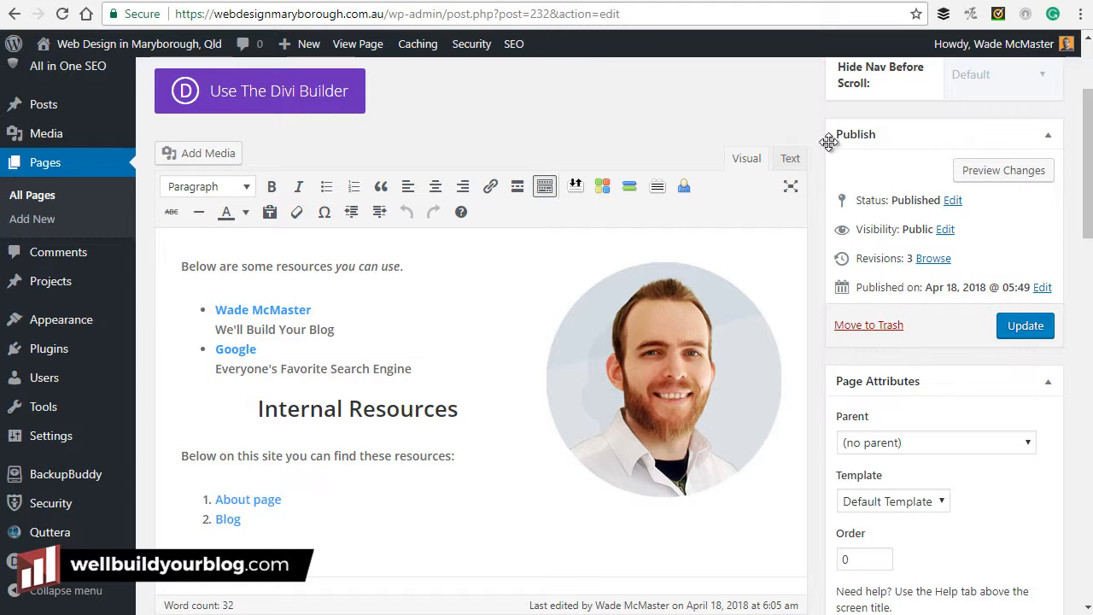
pyautogui.click(427, 0)
pyautogui.scroll(2, 579, 317)
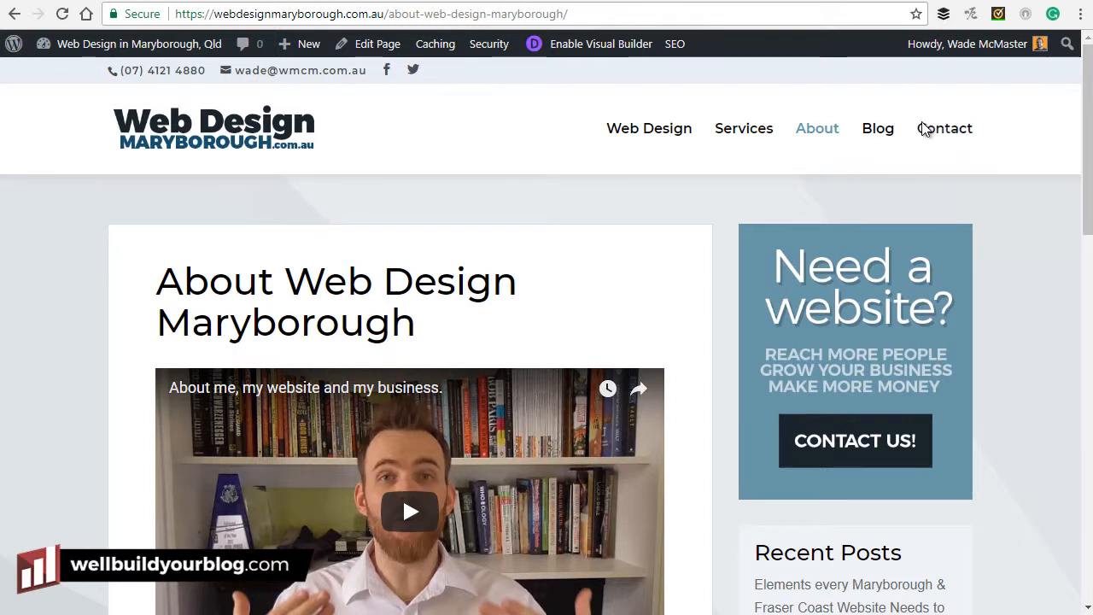
# From the Blog page, open 'Tips to improve your website & get more customers' in the post editor.
pyautogui.click(880, 130)
pyautogui.click(890, 138)
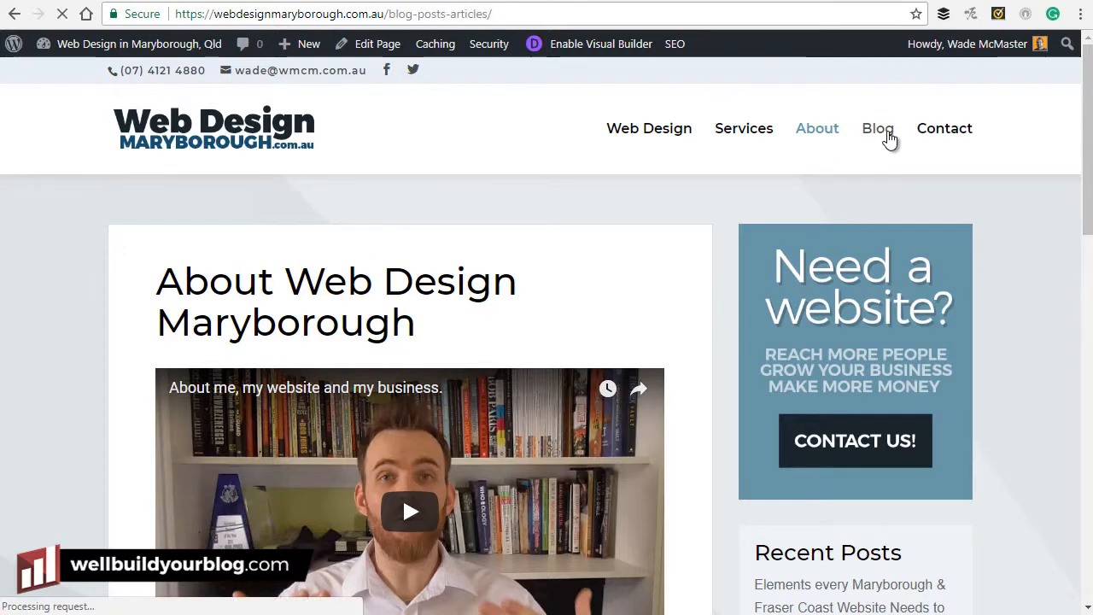
pyautogui.scroll(-6, 641, 143)
pyautogui.scroll(-10, 628, 174)
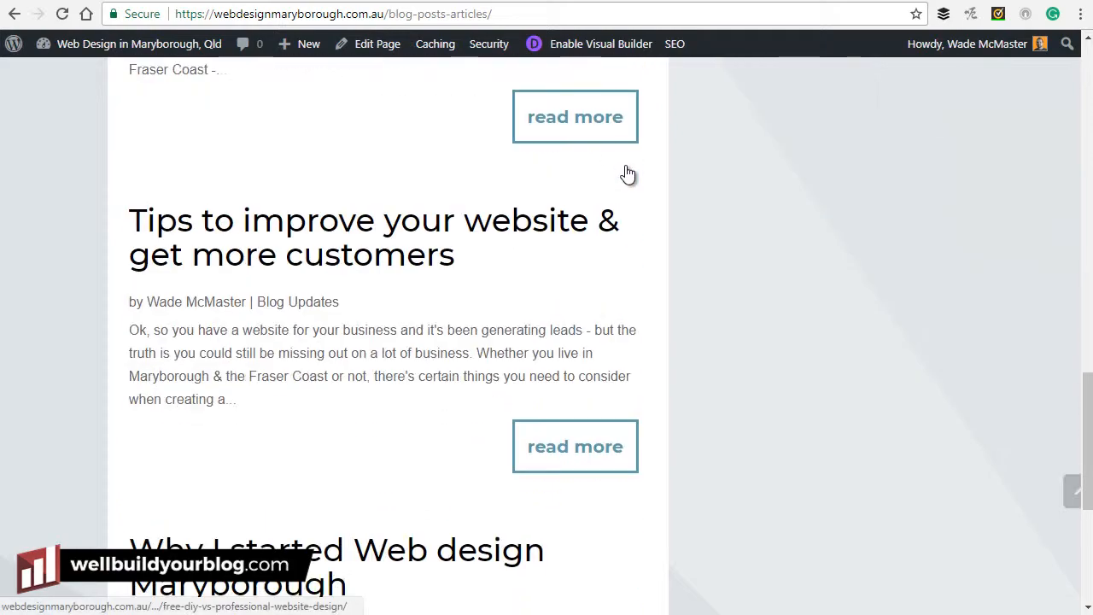
pyautogui.click(298, 235)
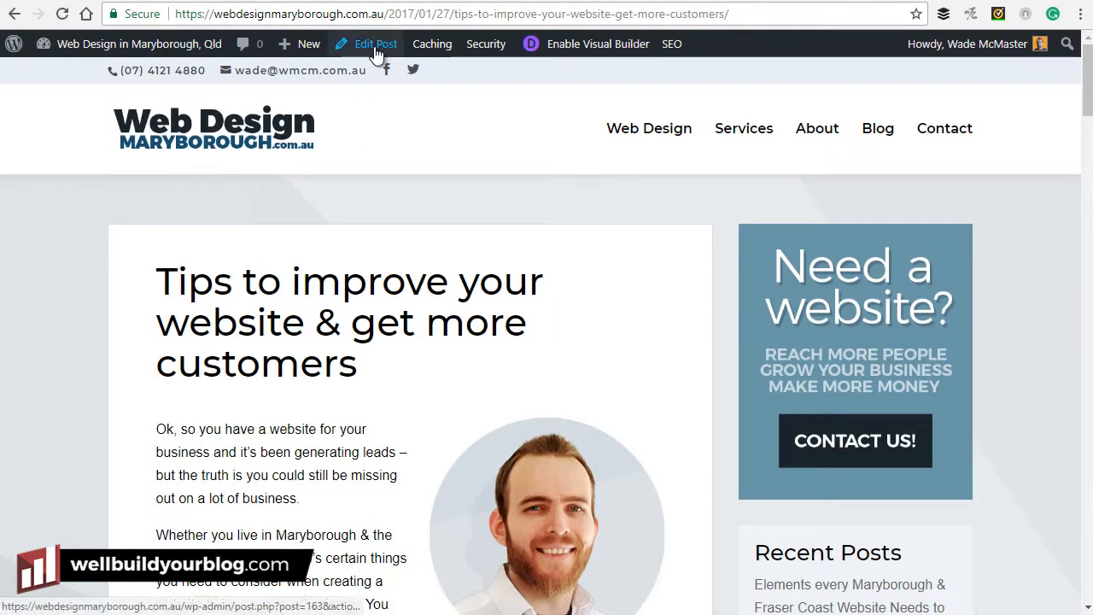
pyautogui.click(376, 53)
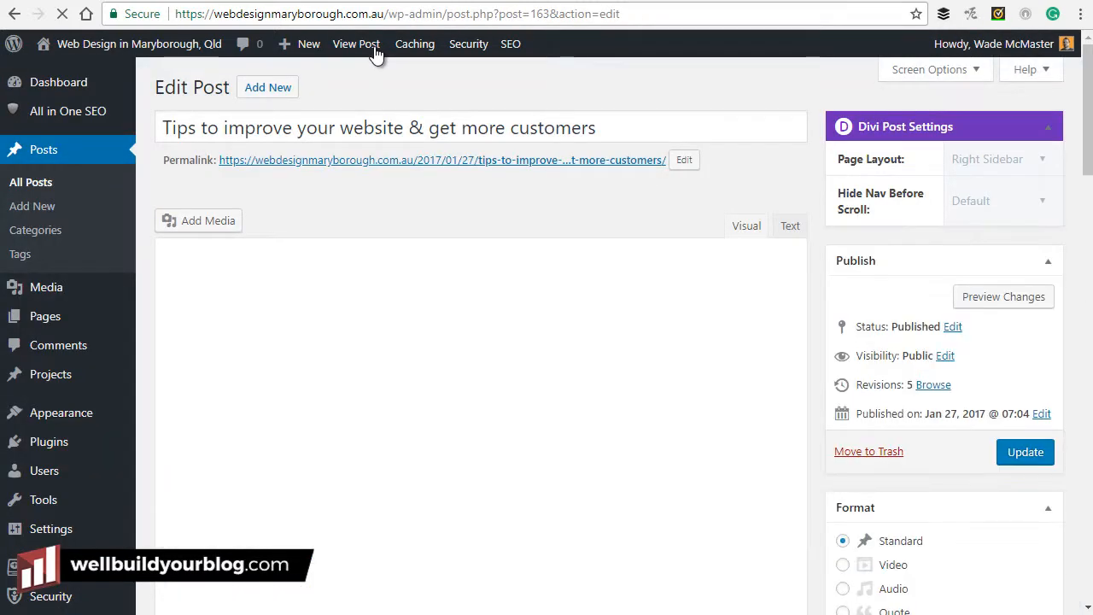
pyautogui.moveTo(238, 412); pyautogui.dragTo(336, 447)
pyautogui.click(336, 448)
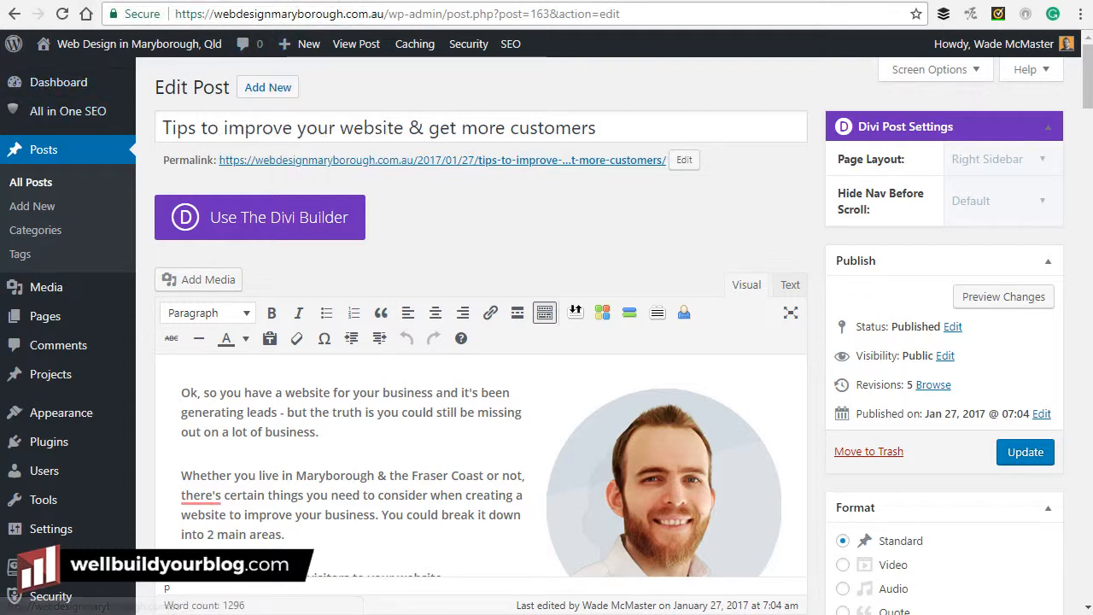
pyautogui.moveTo(96, 297)
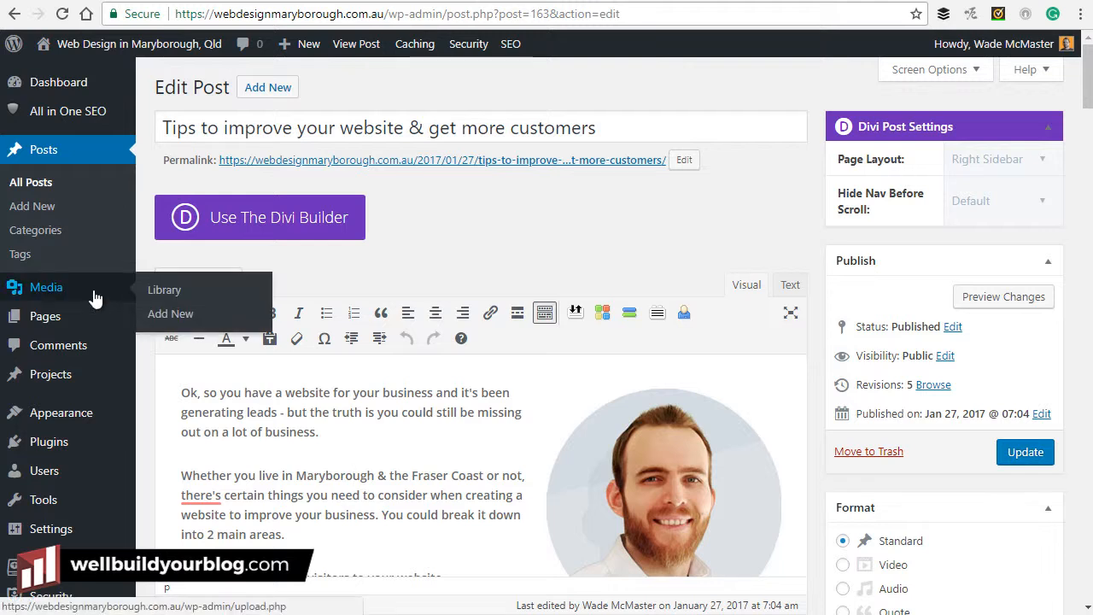
# Leave the editor, trash the 'How to build a website' draft, and open the Trash (1) list.
pyautogui.click(34, 185)
pyautogui.click(596, 109)
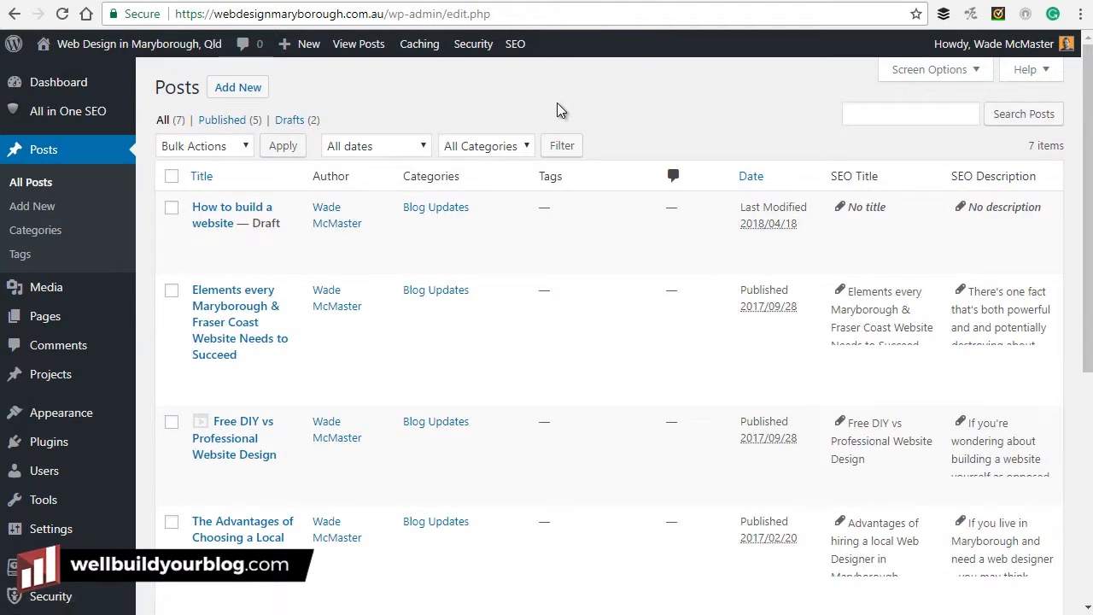
pyautogui.moveTo(206, 354)
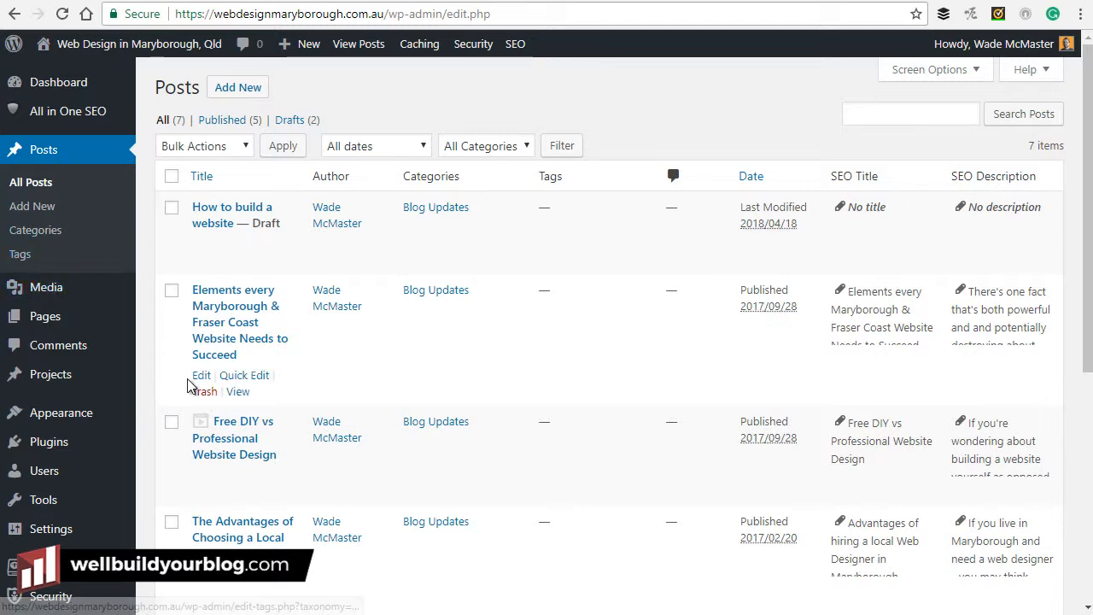
pyautogui.moveTo(348, 205)
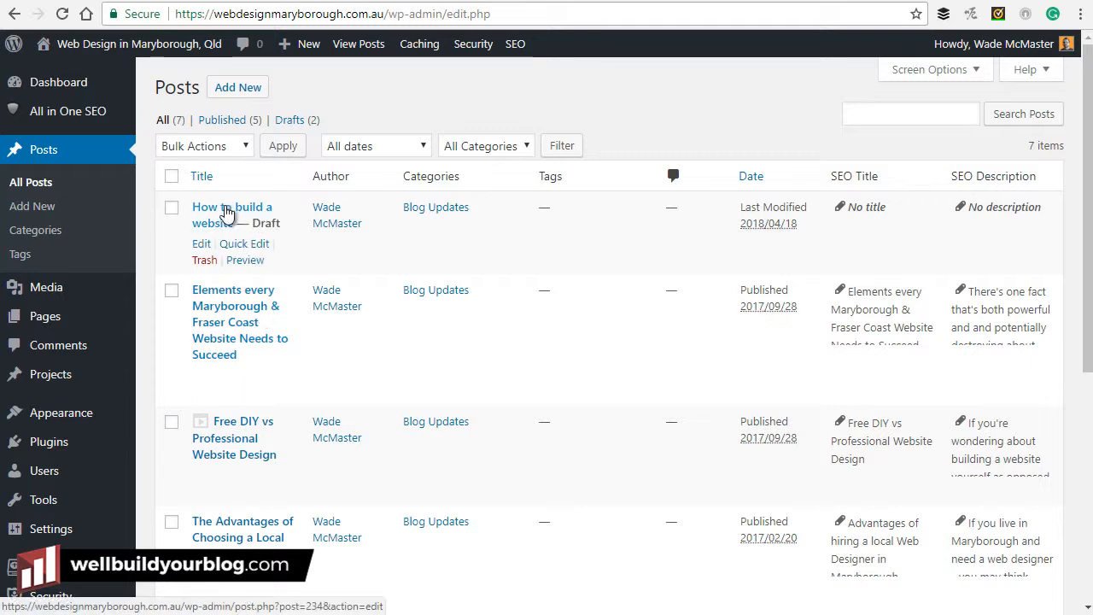
pyautogui.click(206, 260)
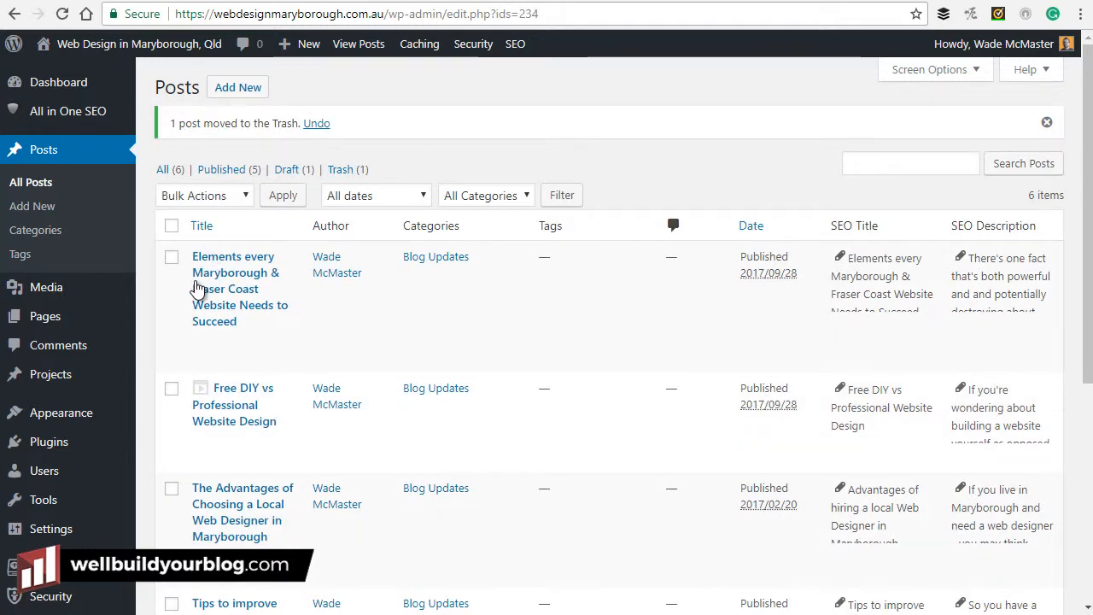
pyautogui.click(352, 171)
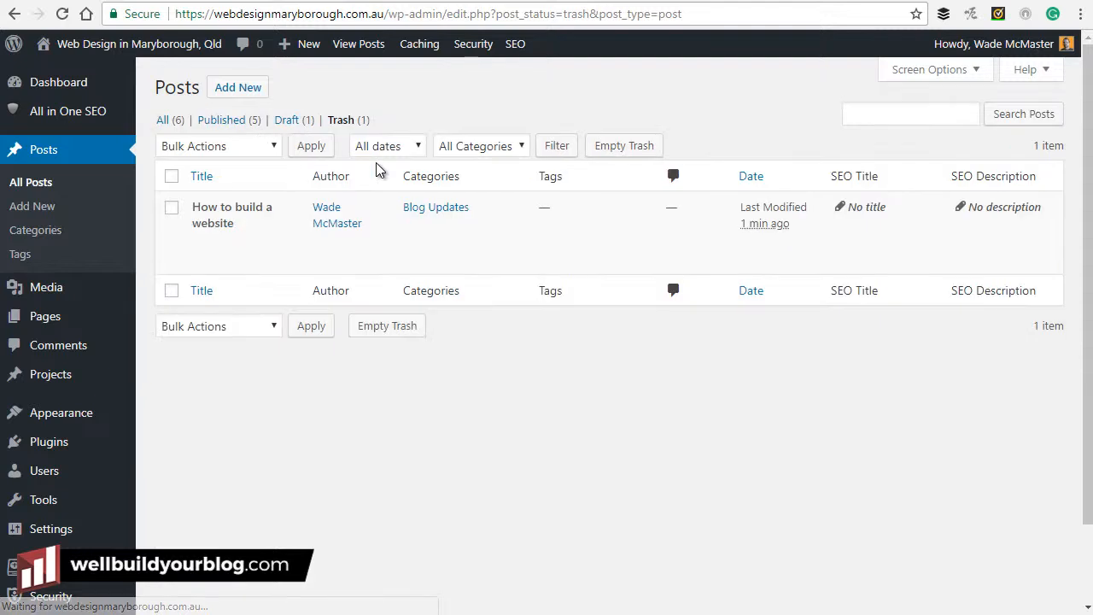
pyautogui.moveTo(470, 237)
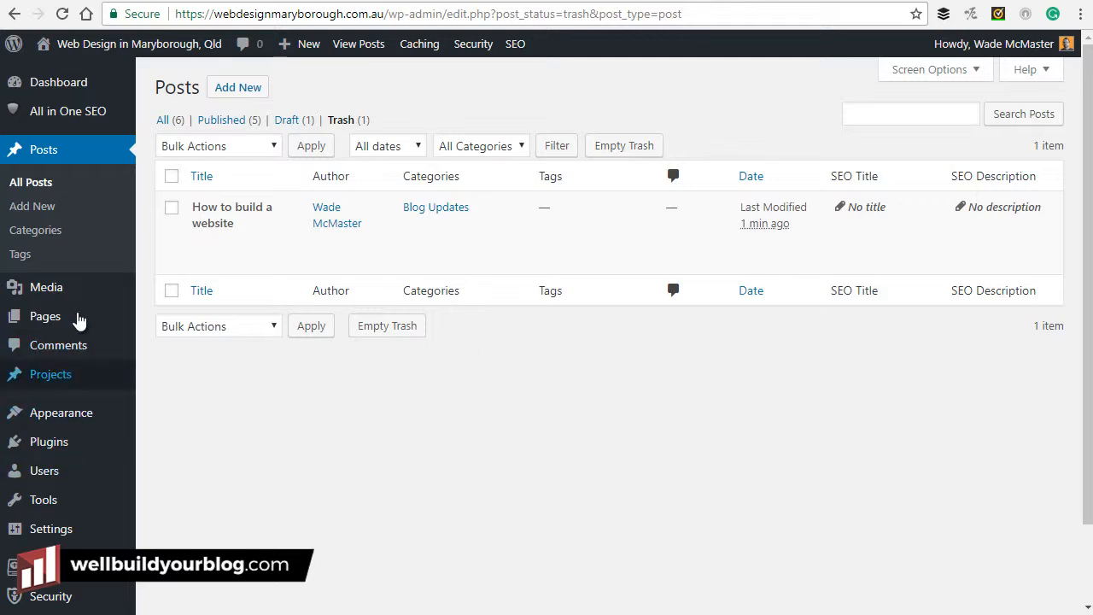
# Trash the Links page from the Pages list.
pyautogui.click(51, 323)
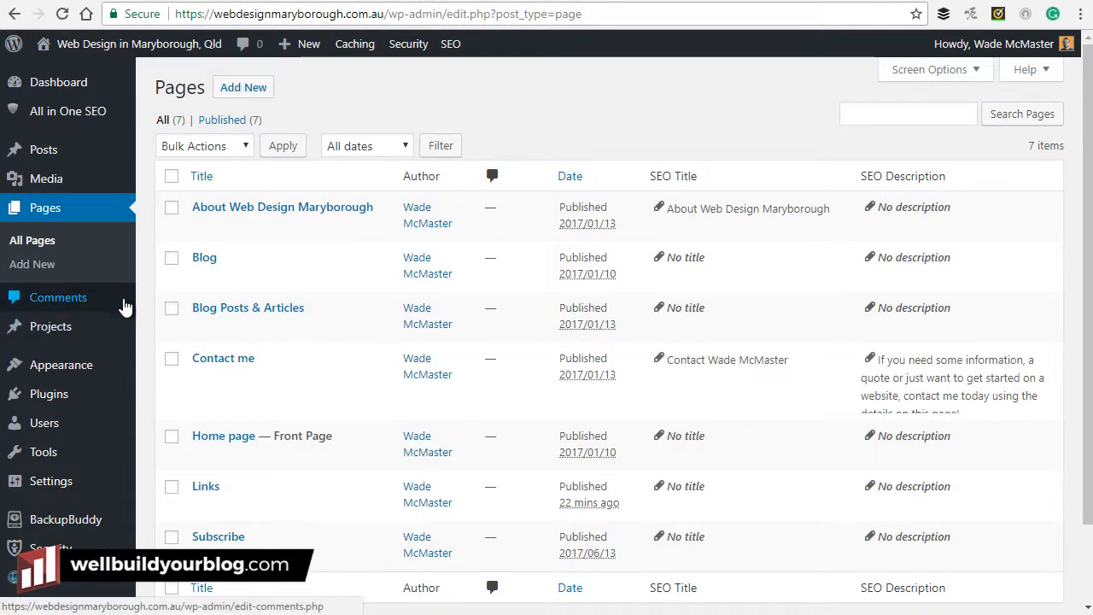
pyautogui.scroll(-2, 151, 322)
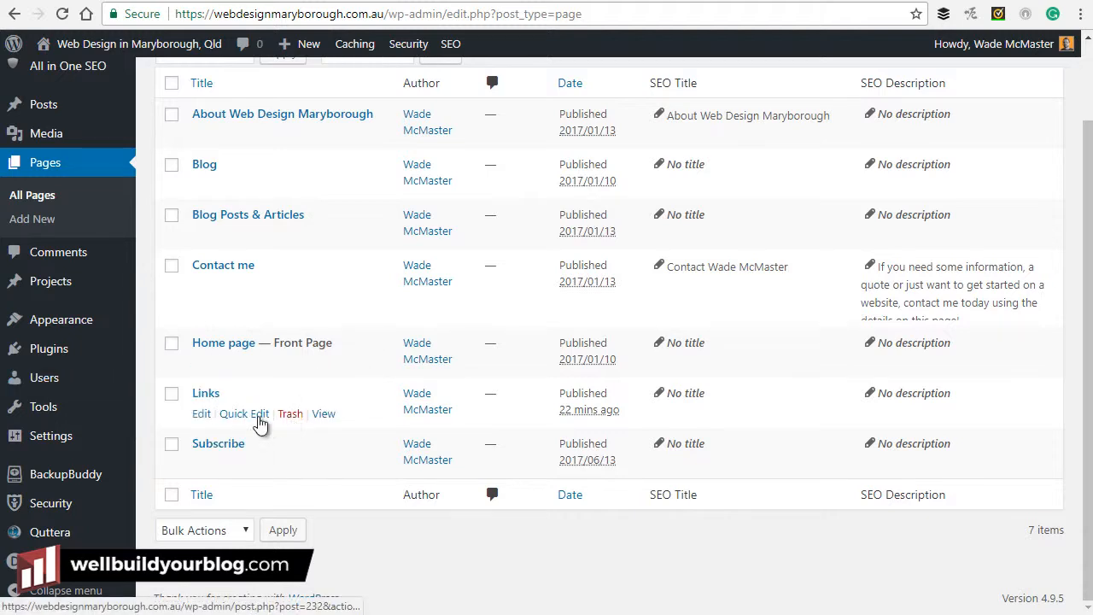
pyautogui.click(291, 415)
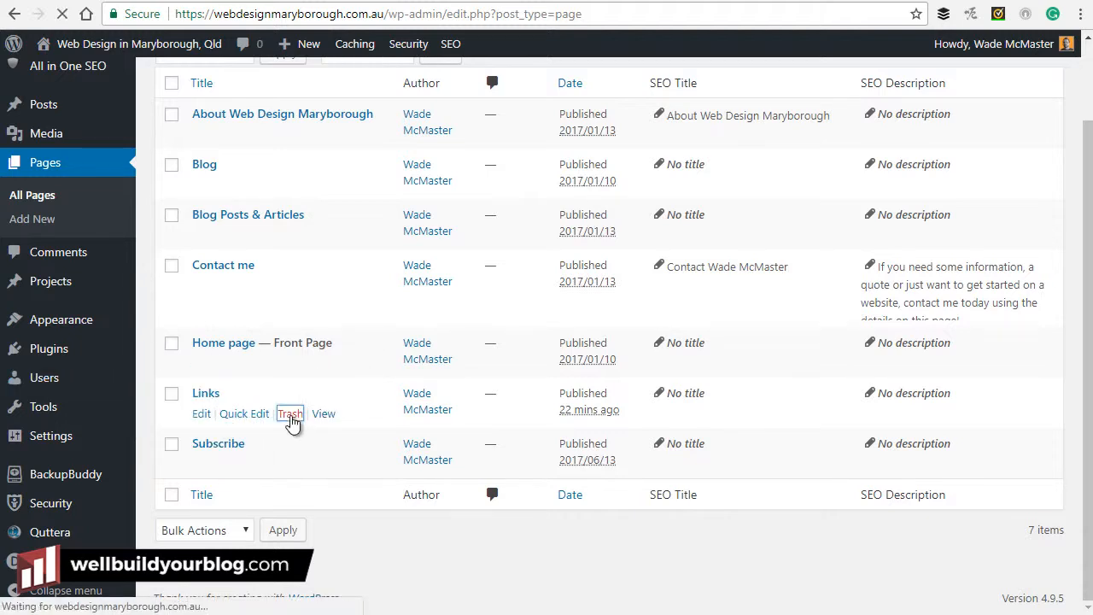